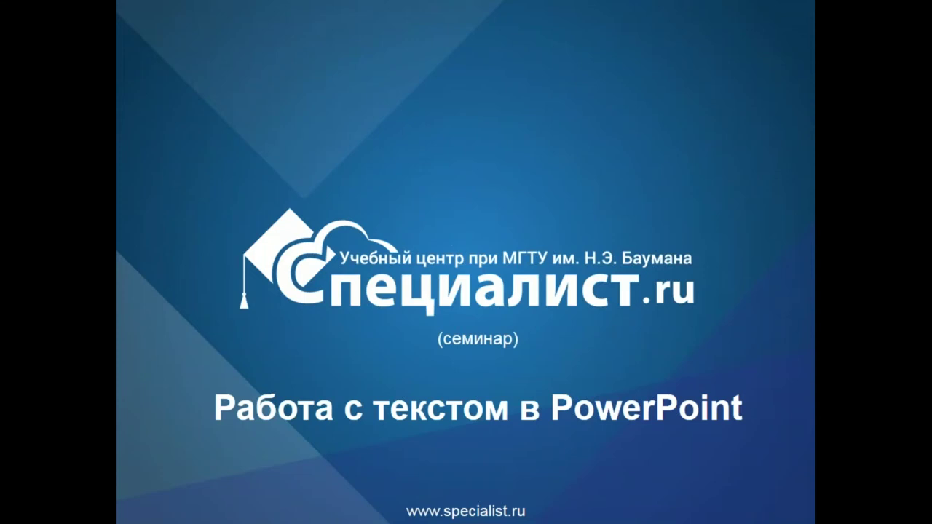
# Advance through the course-list and seminar-contents intro slides, ending on a blank Презентация1 title slide.
pyautogui.click(613, 276)
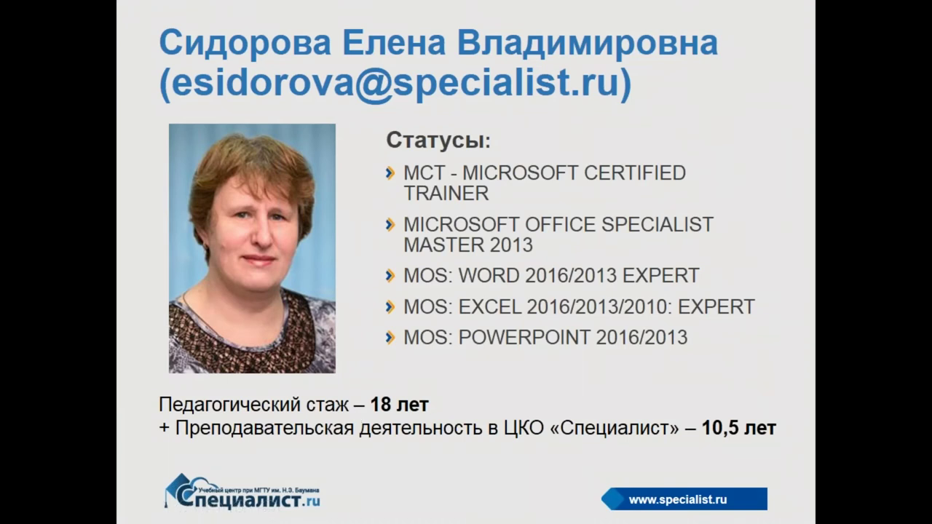
pyautogui.press('Right')
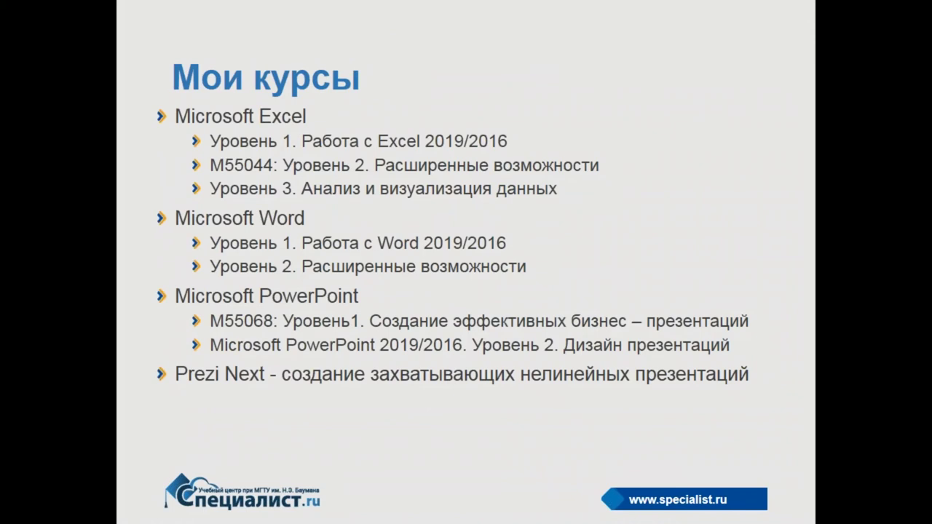
pyautogui.press('Right')
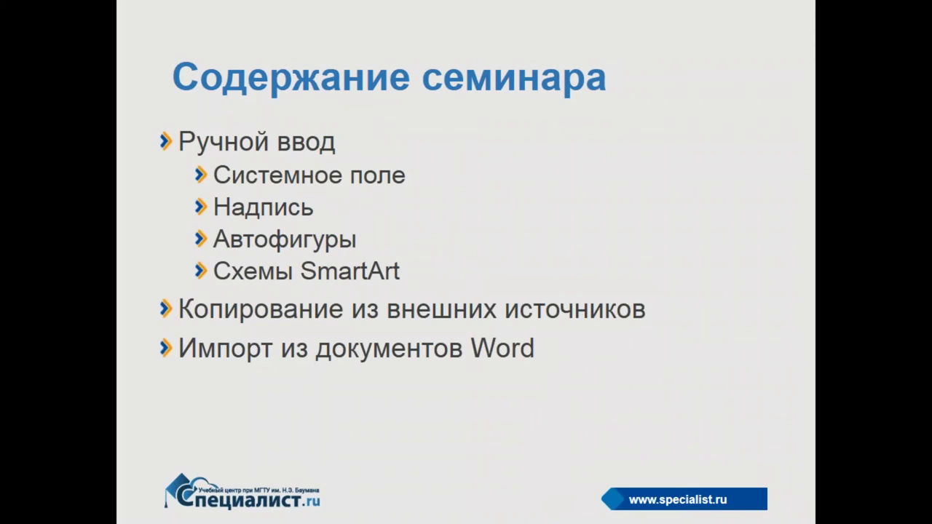
pyautogui.click(461, 396)
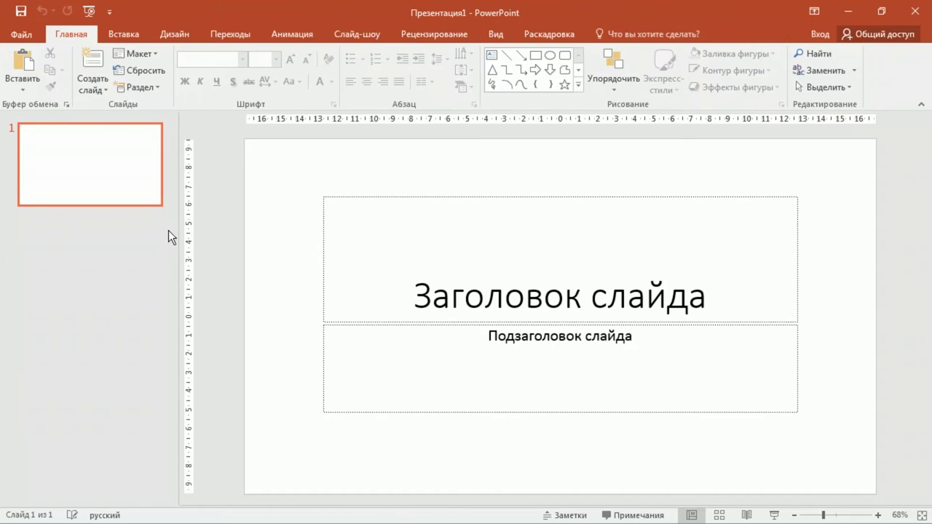
# Insert slide 2 with the Заголовок и объект layout from the Создать слайд gallery.
pyautogui.click(95, 86)
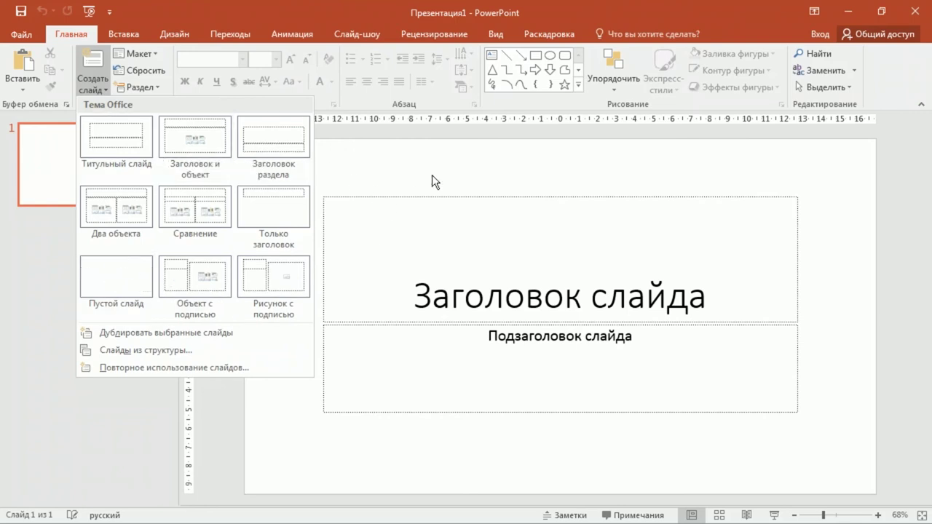
pyautogui.click(368, 187)
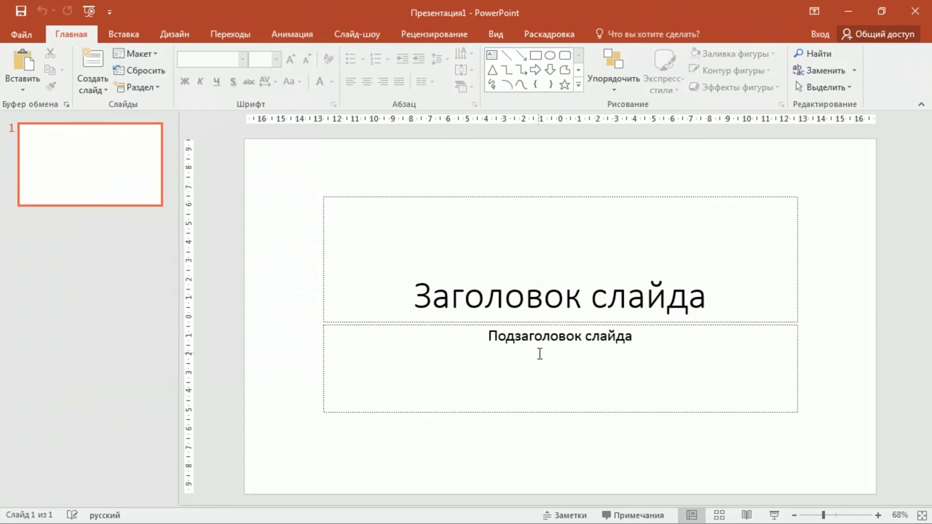
pyautogui.click(98, 90)
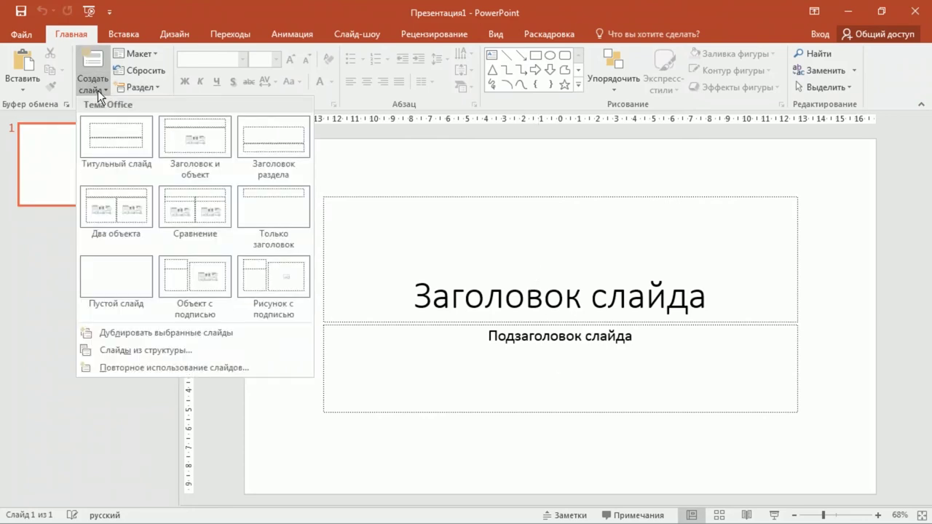
pyautogui.click(186, 140)
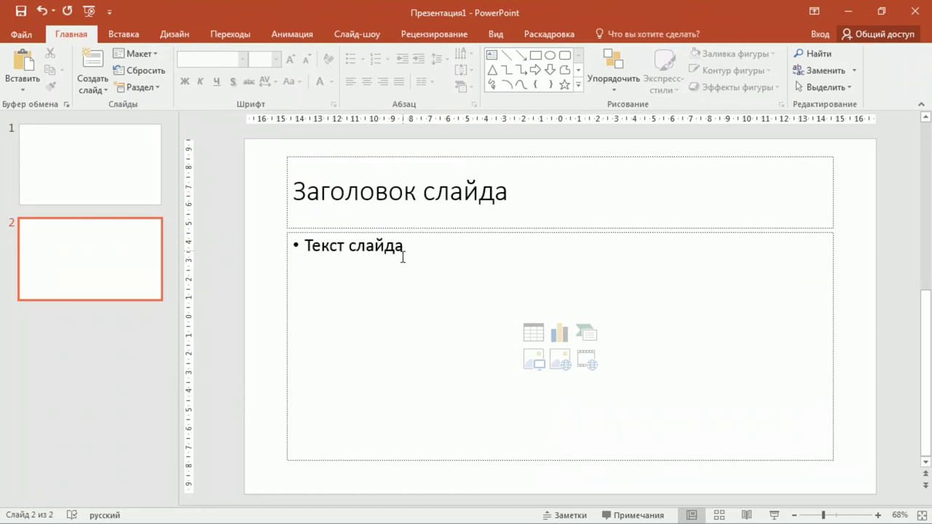
# Title slide 2 'После прохождения курса'.
pyautogui.click(319, 249)
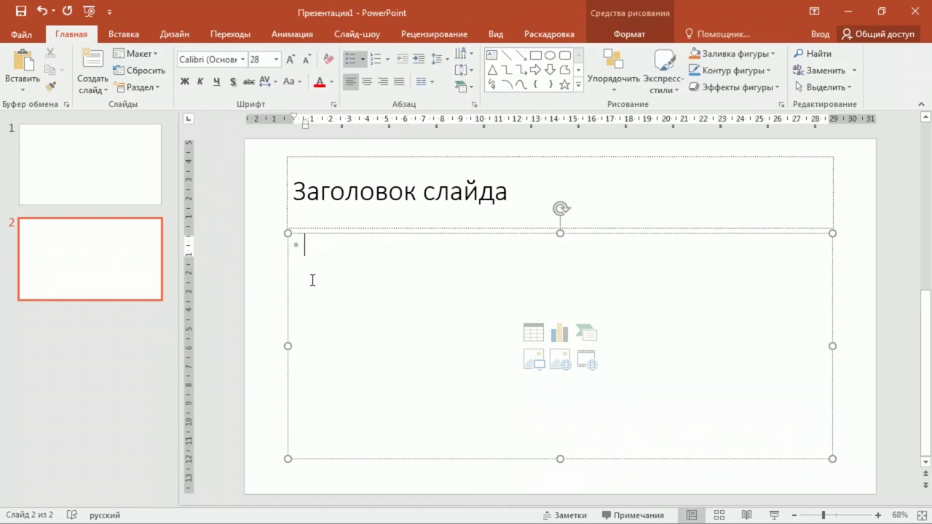
pyautogui.click(317, 193)
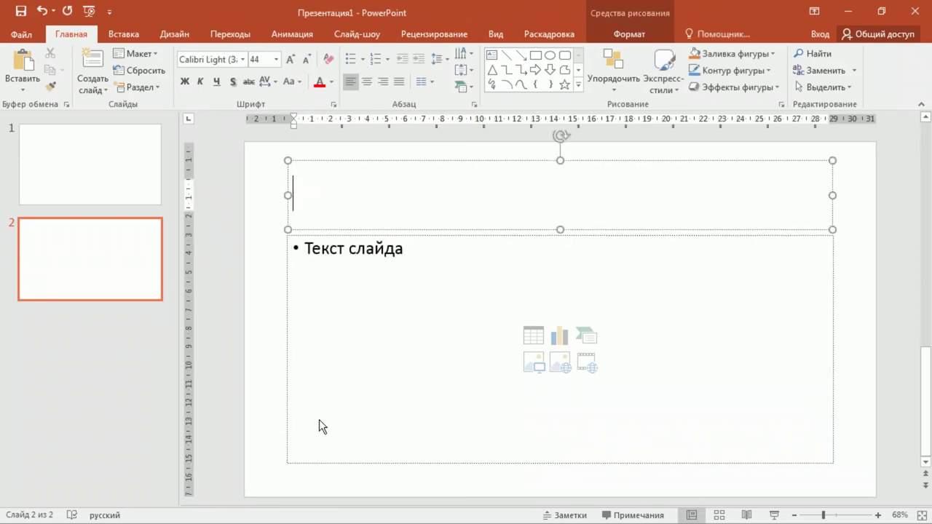
pyautogui.write('После прохо')
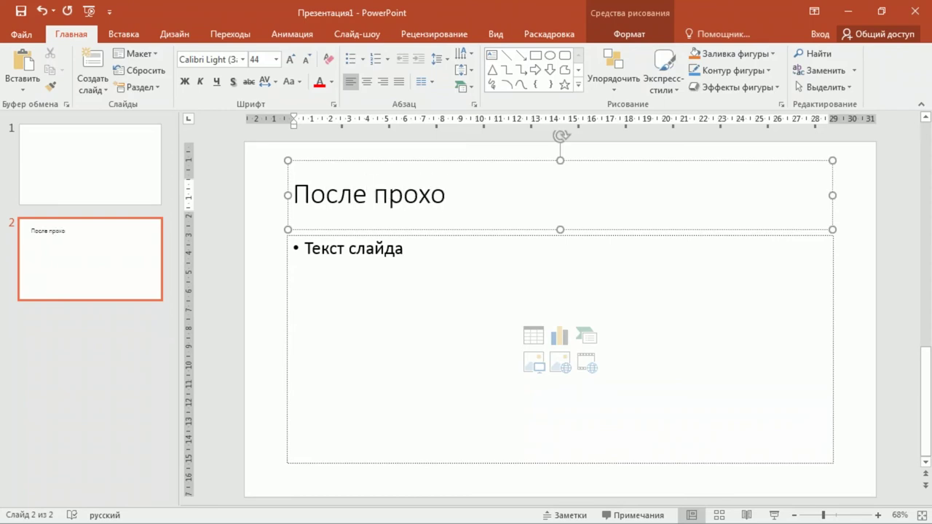
pyautogui.write('ждения курса')
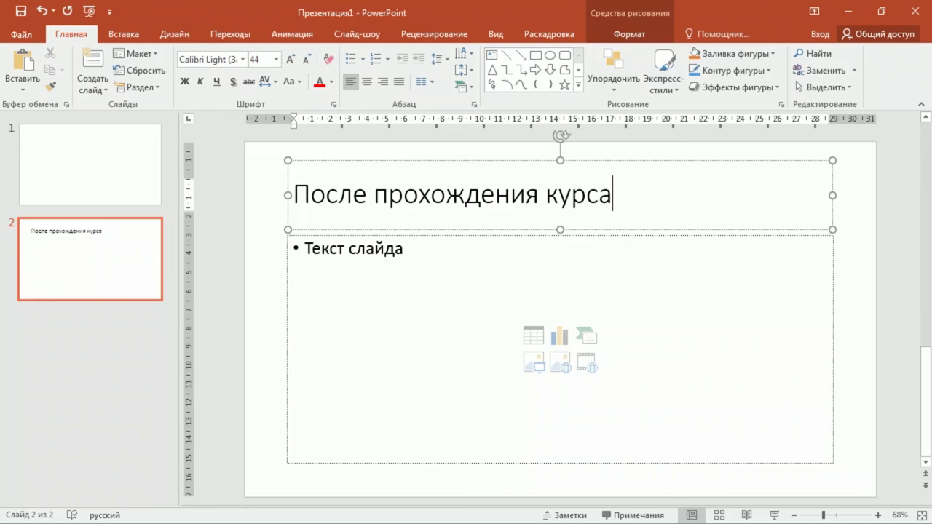
# Enter four body bullets: Создавать, Редактировать, Форматировать, Защищать.
pyautogui.click(350, 248)
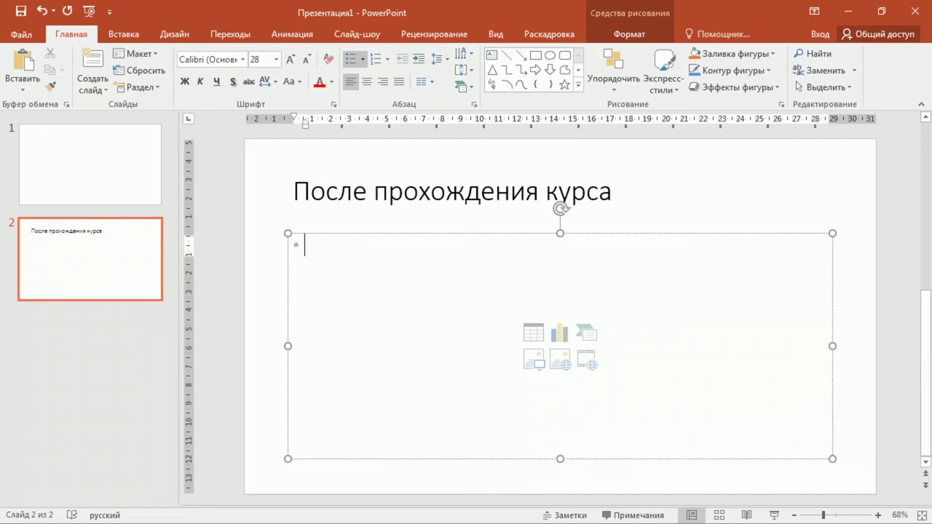
pyautogui.write('Создавать')
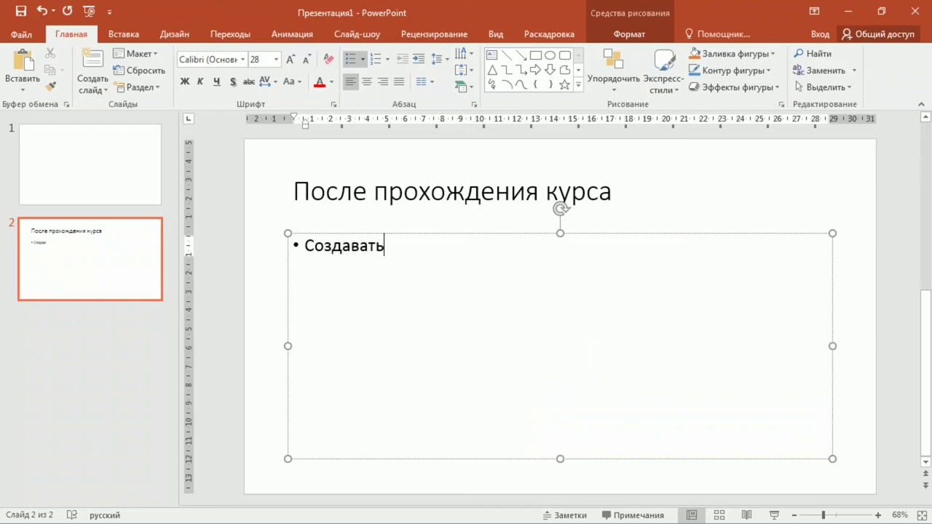
pyautogui.press('Return')
pyautogui.write('Редактирова')
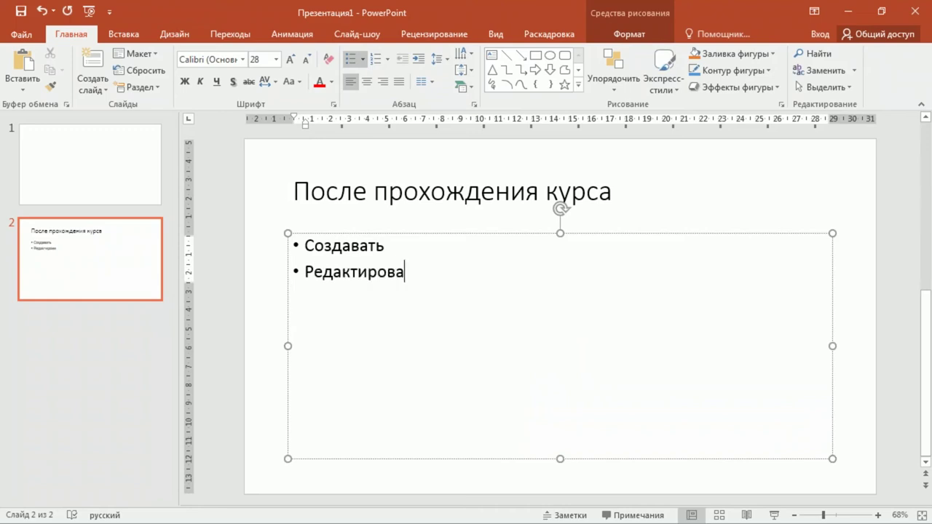
pyautogui.write('ть')
pyautogui.press('Return')
pyautogui.write('Форматировато')
pyautogui.press('BackSpace')
pyautogui.write('ь')
pyautogui.press('Return')
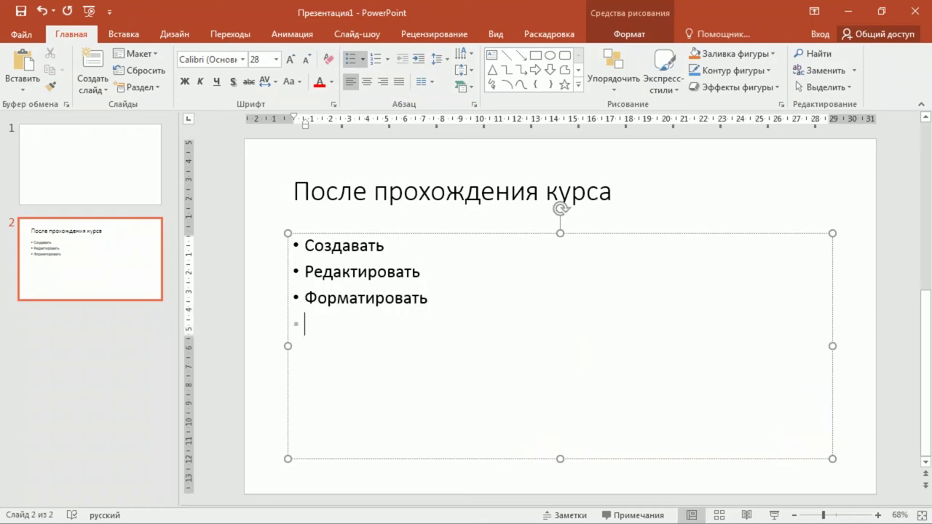
pyautogui.write('За')
pyautogui.write('щища')
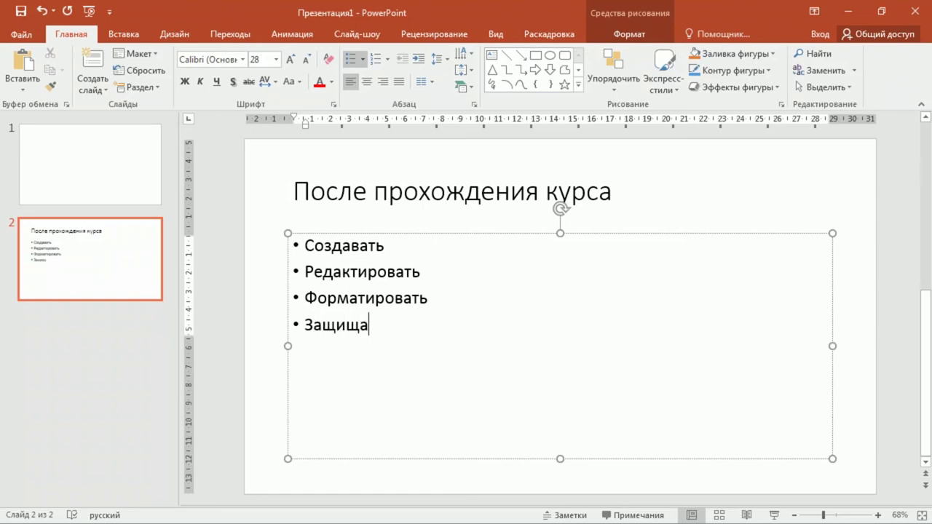
pyautogui.write('ть')
pyautogui.press('Return')
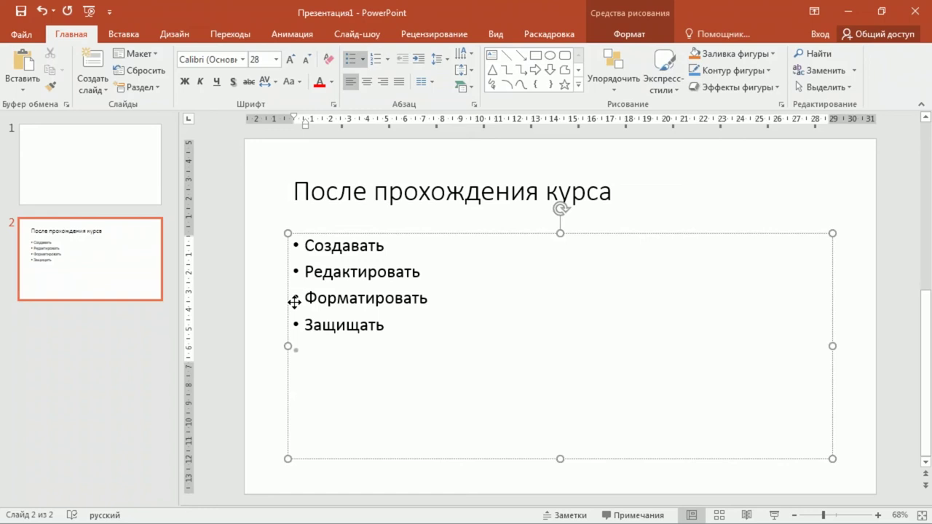
pyautogui.click(395, 234)
pyautogui.click(366, 57)
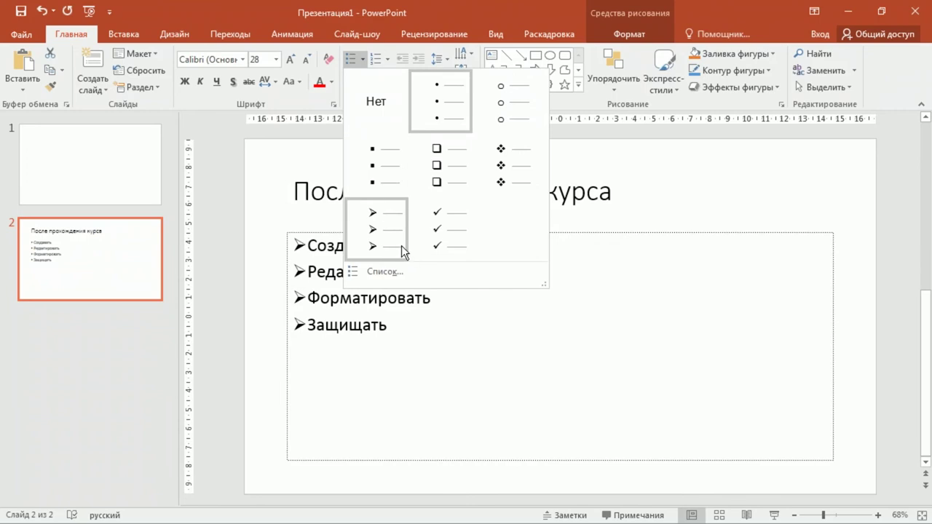
pyautogui.click(388, 57)
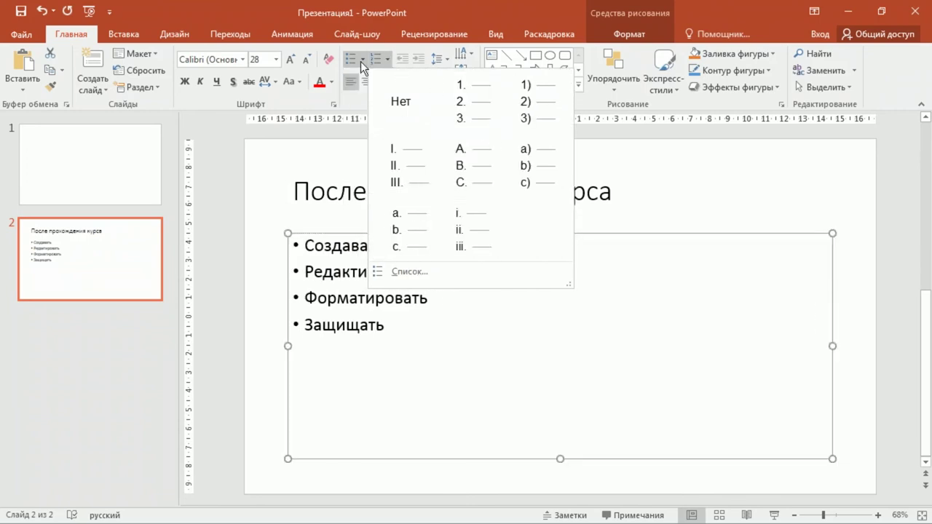
pyautogui.click(412, 104)
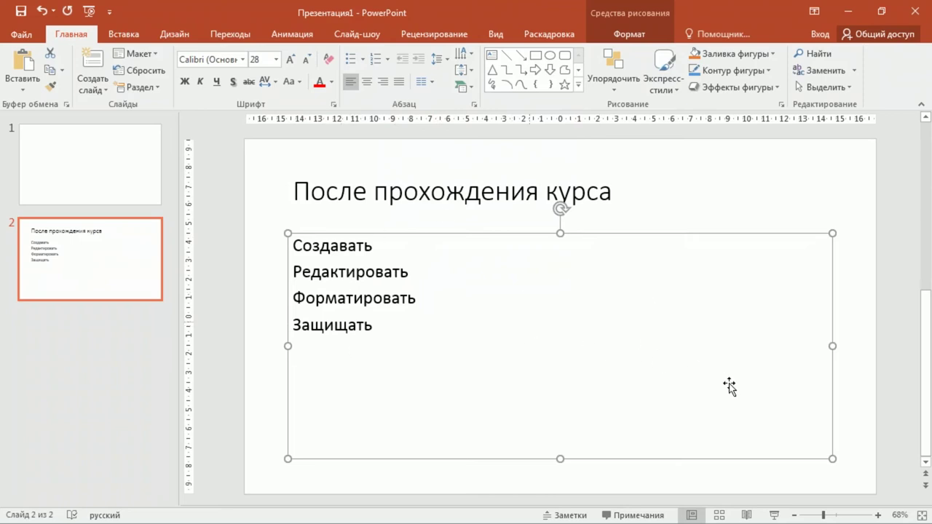
pyautogui.moveTo(830, 458); pyautogui.dragTo(507, 452)
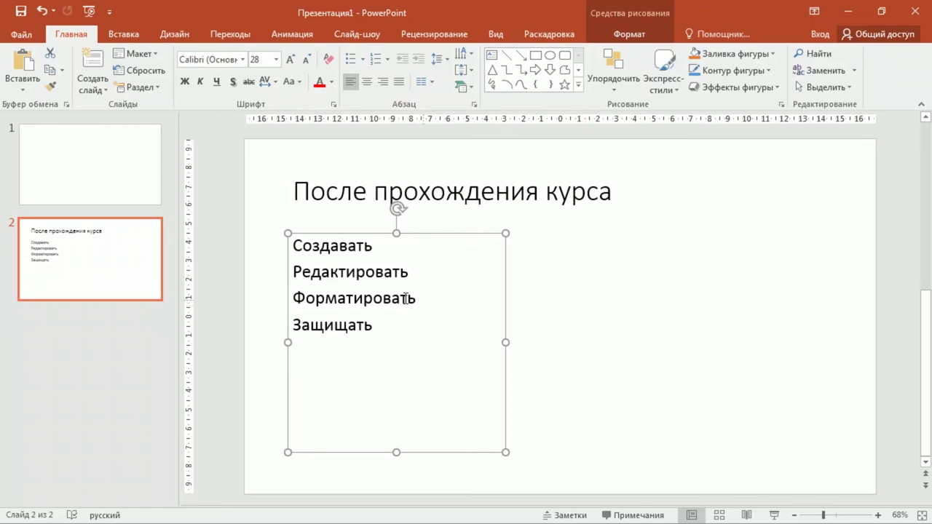
pyautogui.click(616, 319)
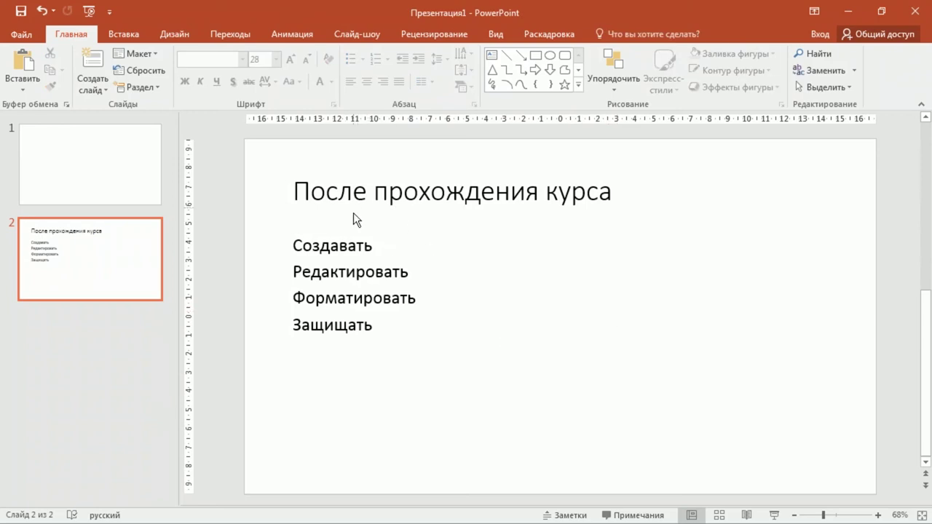
pyautogui.click(353, 295)
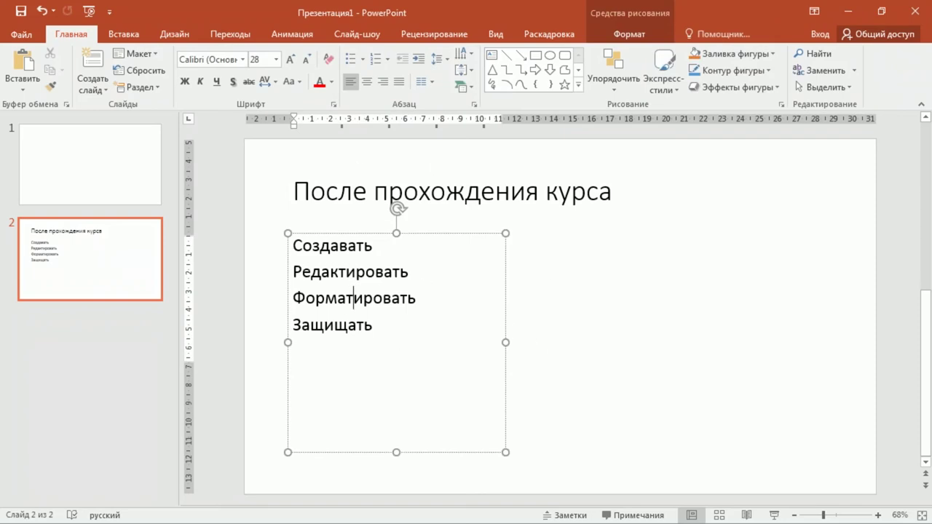
pyautogui.click(150, 76)
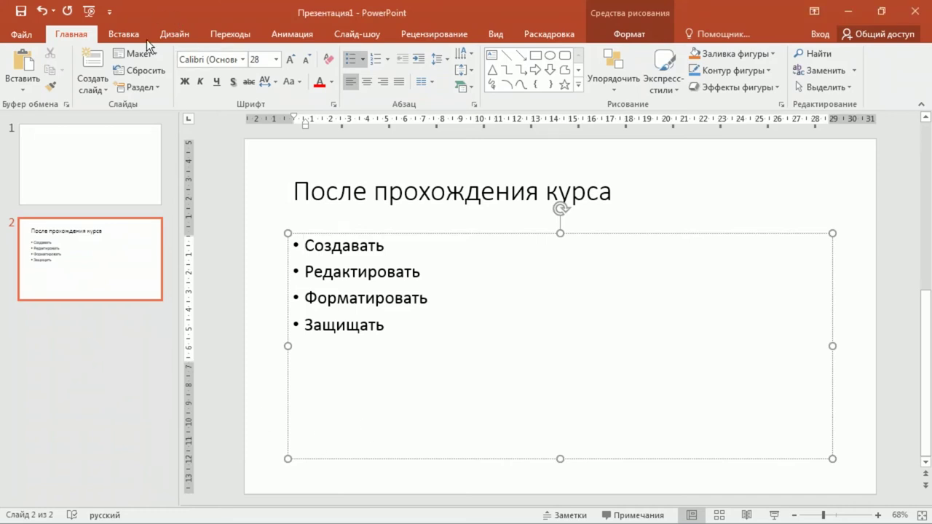
# Add a Два объекта slide and insert the lighthouse photo from the desktop on the left.
pyautogui.click(86, 90)
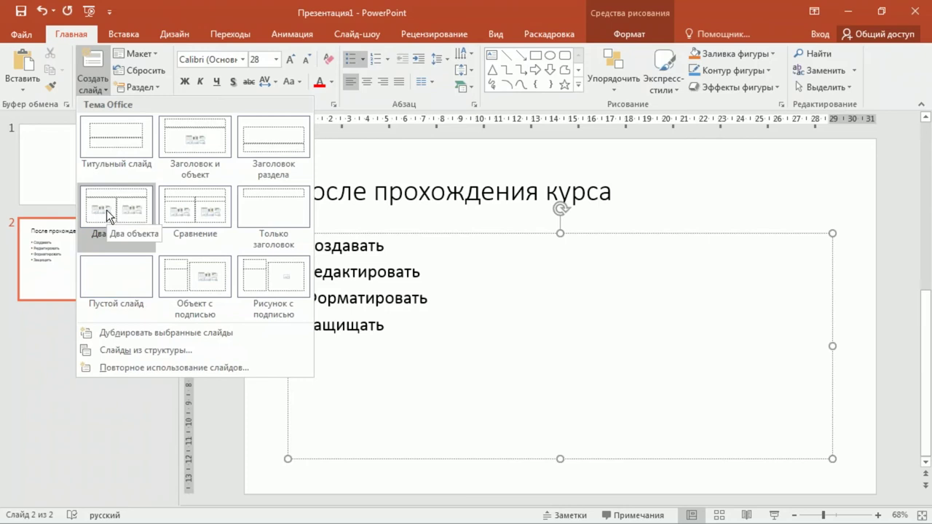
pyautogui.click(107, 215)
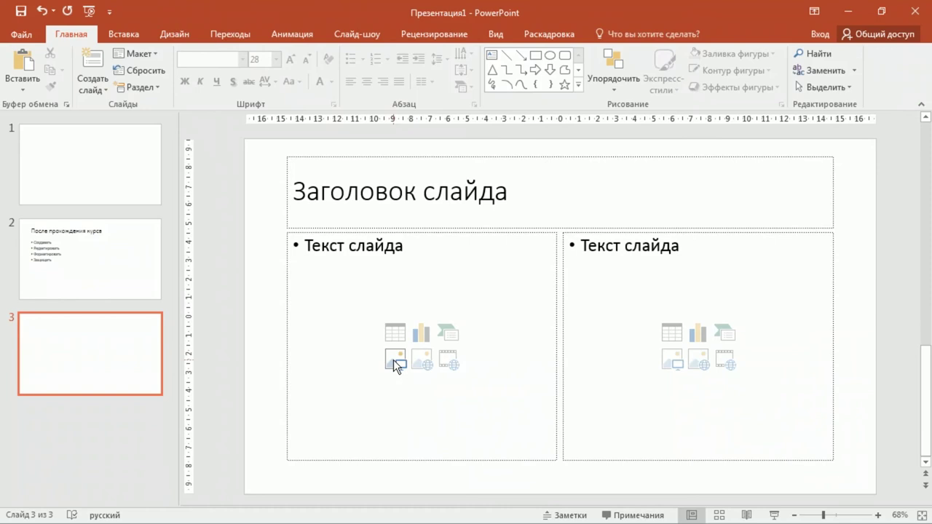
pyautogui.click(393, 360)
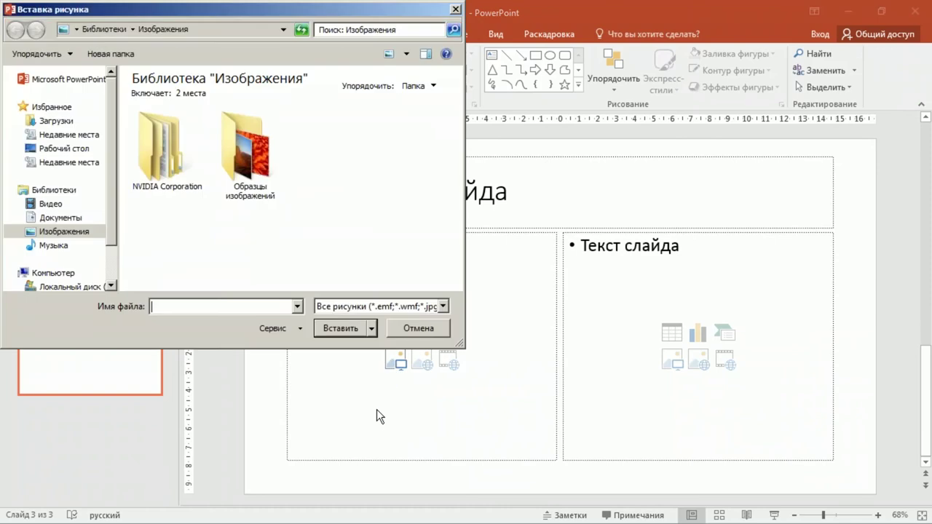
pyautogui.click(69, 148)
pyautogui.click(214, 228)
pyautogui.scroll(-5, 204, 215)
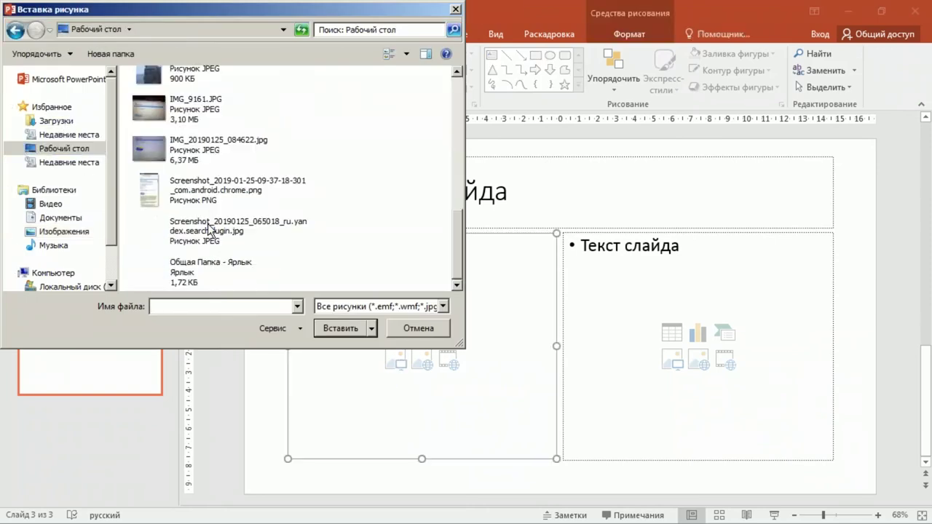
pyautogui.scroll(4, 199, 146)
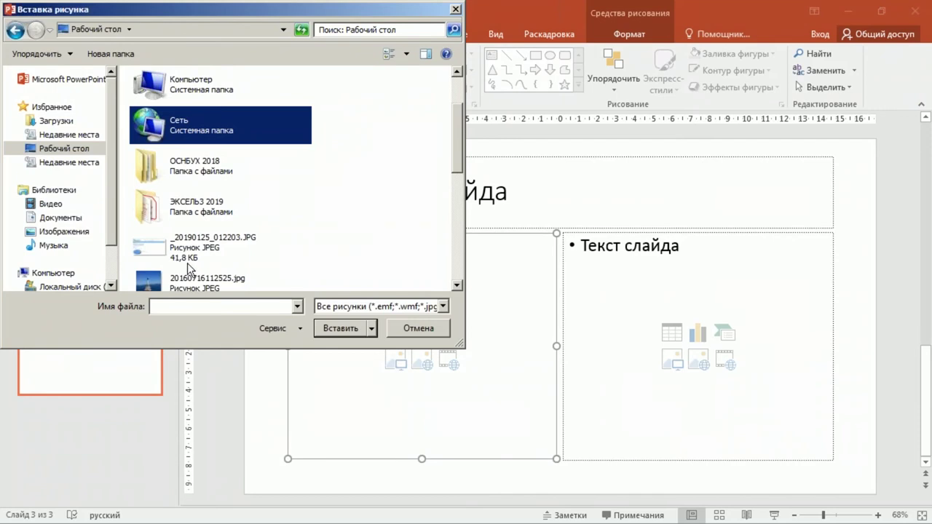
pyautogui.scroll(-2, 186, 269)
pyautogui.doubleClick(197, 182)
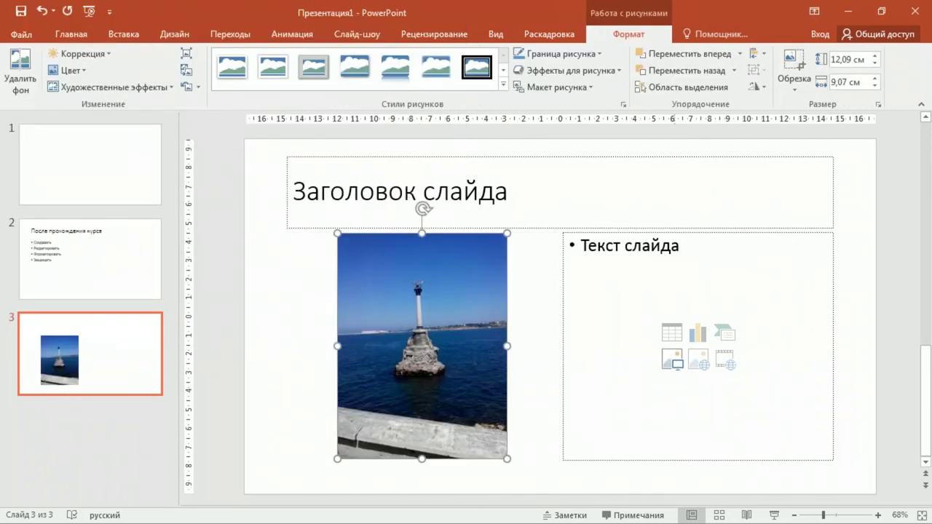
# Insert the castle photo into the right placeholder.
pyautogui.click(674, 359)
pyautogui.doubleClick(331, 201)
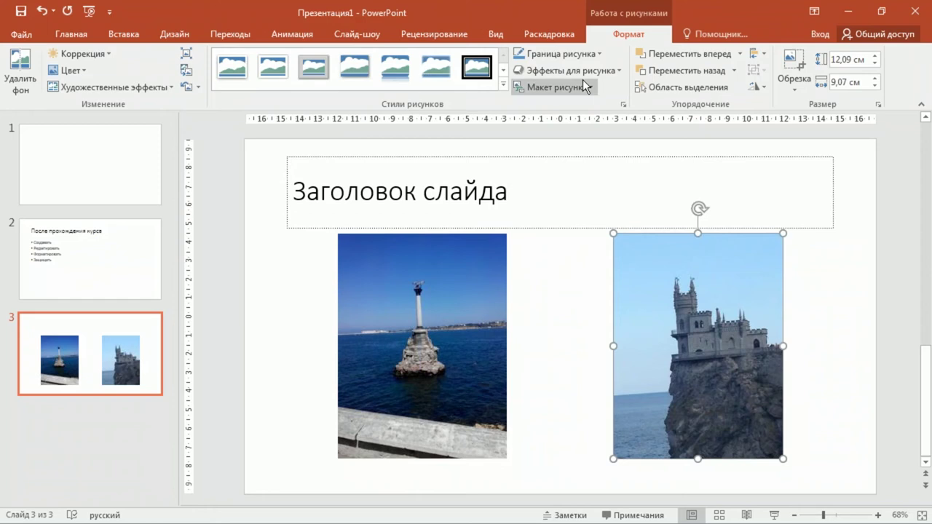
pyautogui.click(73, 37)
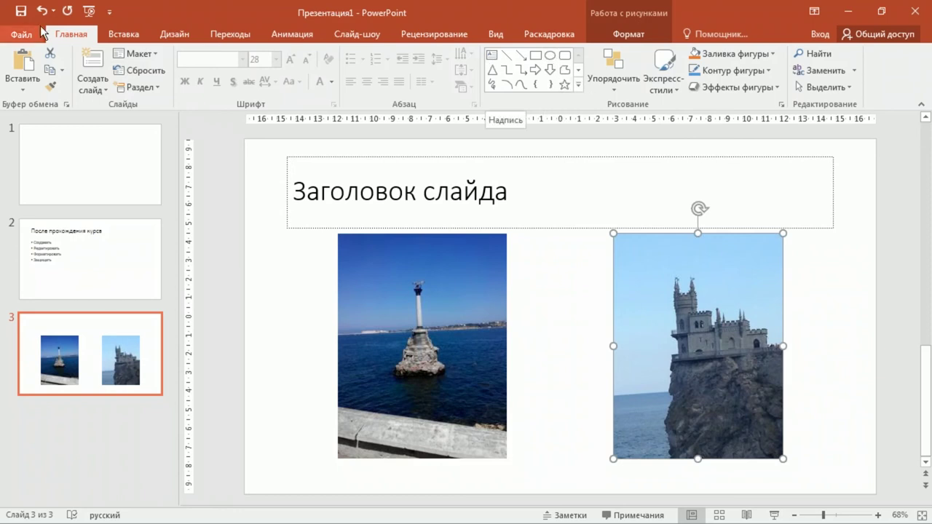
# Add a text box reading 'Севастополь' just left of the lighthouse photo.
pyautogui.click(124, 34)
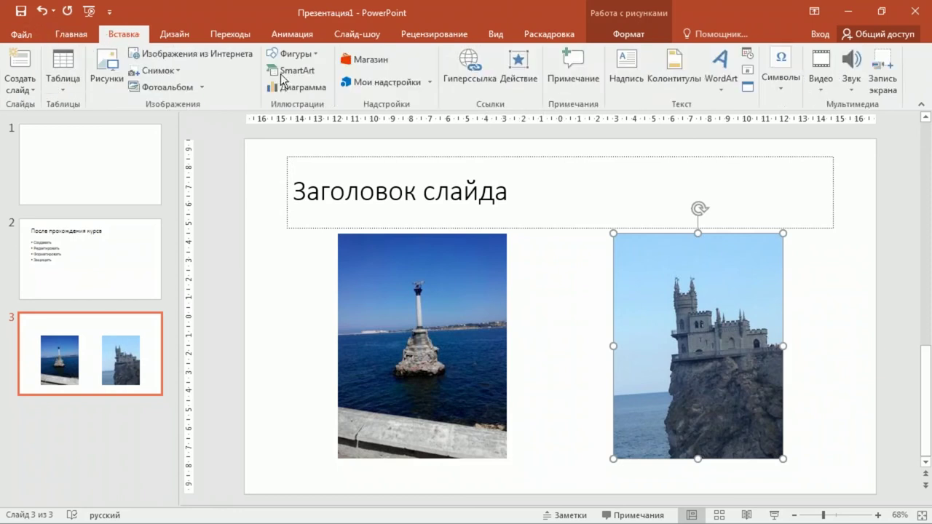
pyautogui.click(295, 54)
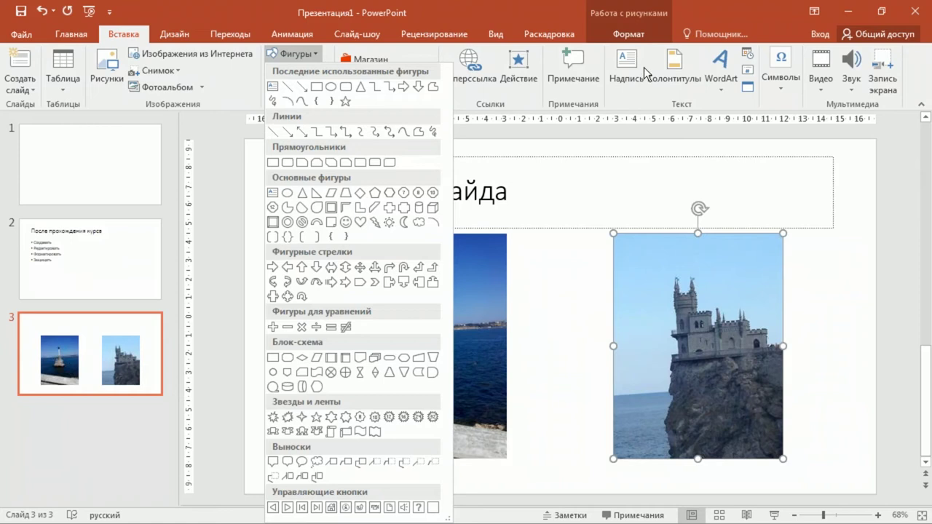
pyautogui.click(561, 15)
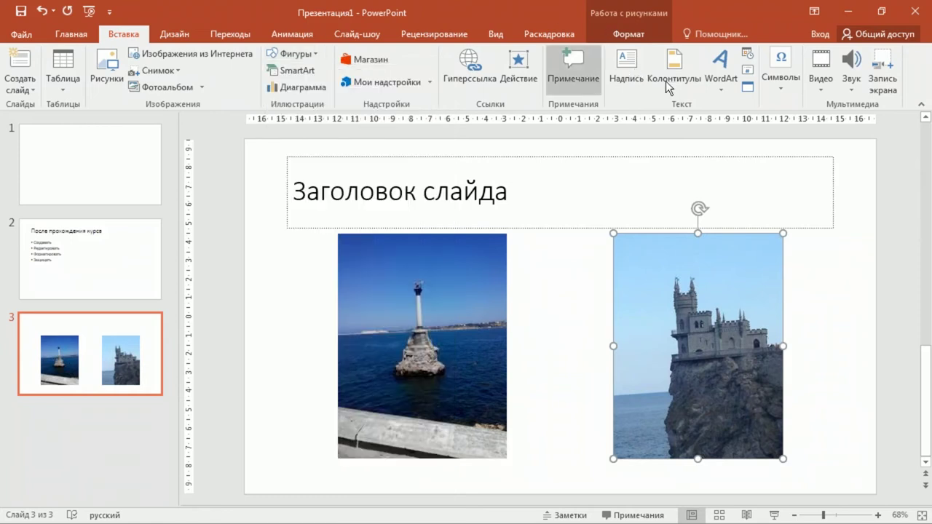
pyautogui.click(628, 61)
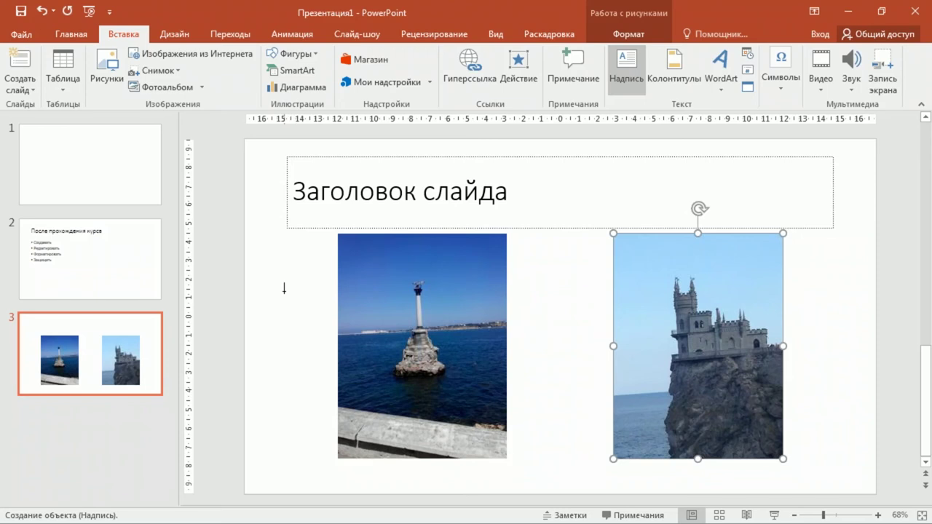
pyautogui.click(276, 257)
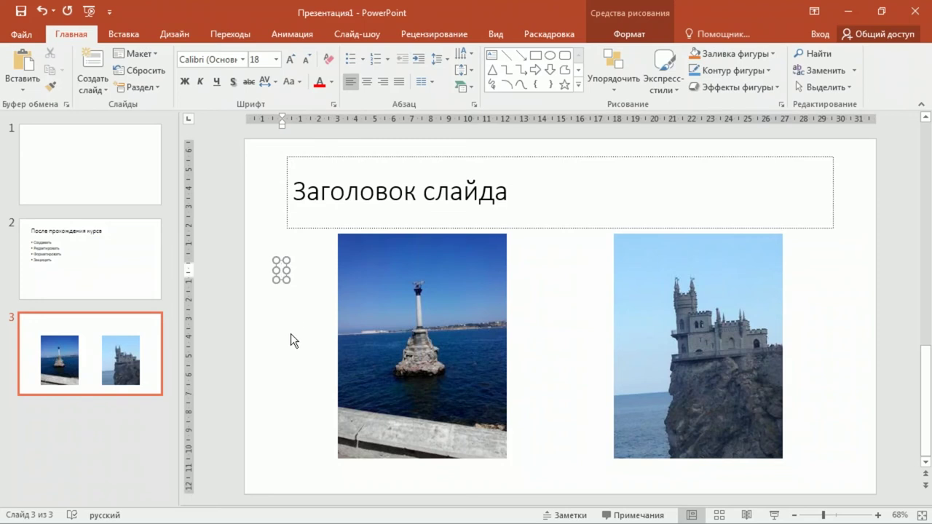
pyautogui.write('Се')
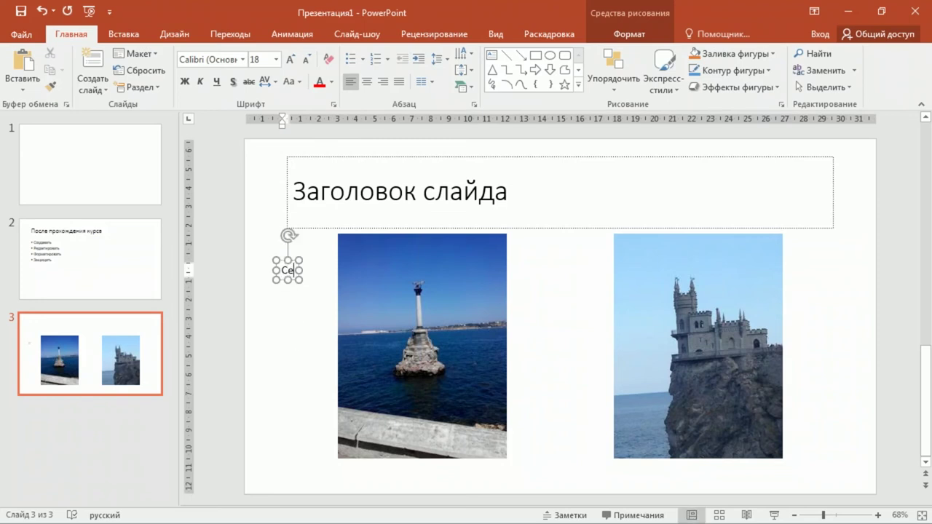
pyautogui.write('вастополь')
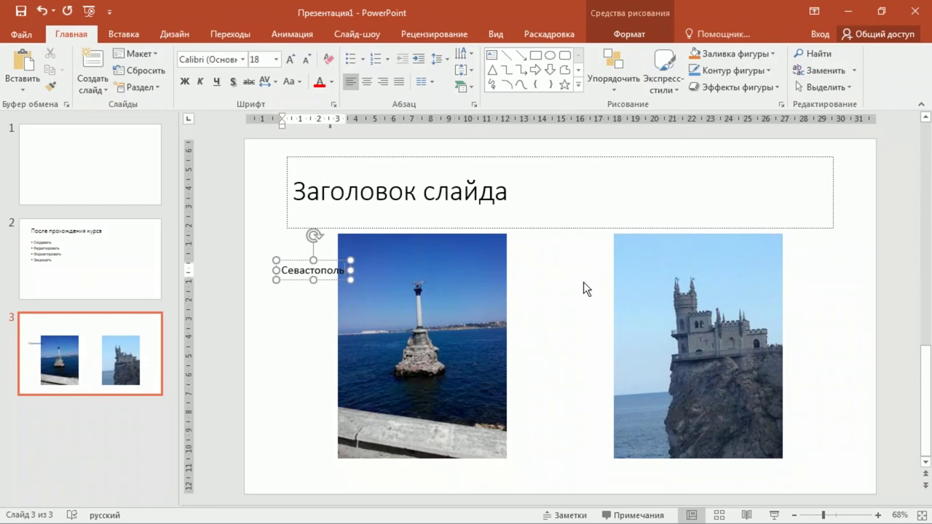
pyautogui.click(561, 281)
pyautogui.click(493, 55)
pyautogui.click(548, 248)
# Draw a text box by the castle photo, type 'Ялта', and narrow it to fit.
pyautogui.moveTo(623, 258); pyautogui.dragTo(689, 271)
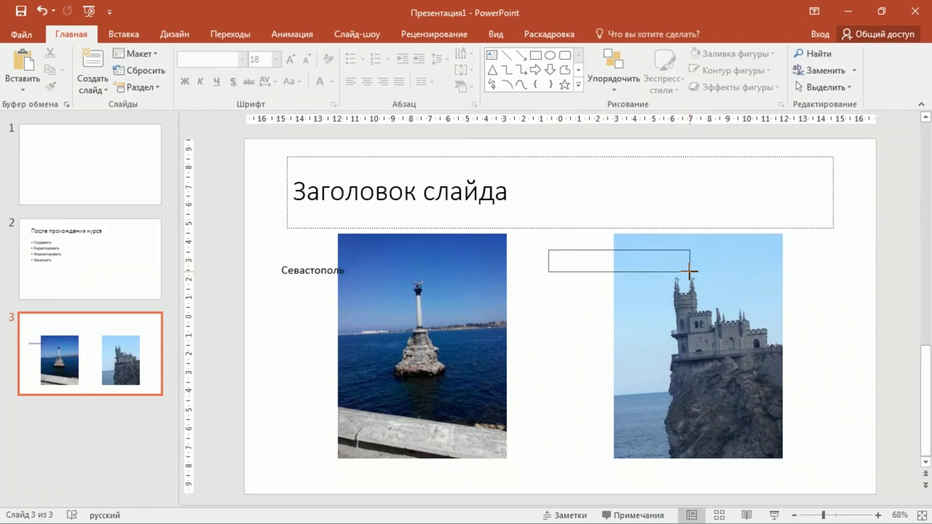
pyautogui.moveTo(690, 271)
pyautogui.mouseDown()
pyautogui.moveTo(690, 457)
pyautogui.moveTo(736, 432)
pyautogui.moveTo(715, 439)
pyautogui.mouseUp()
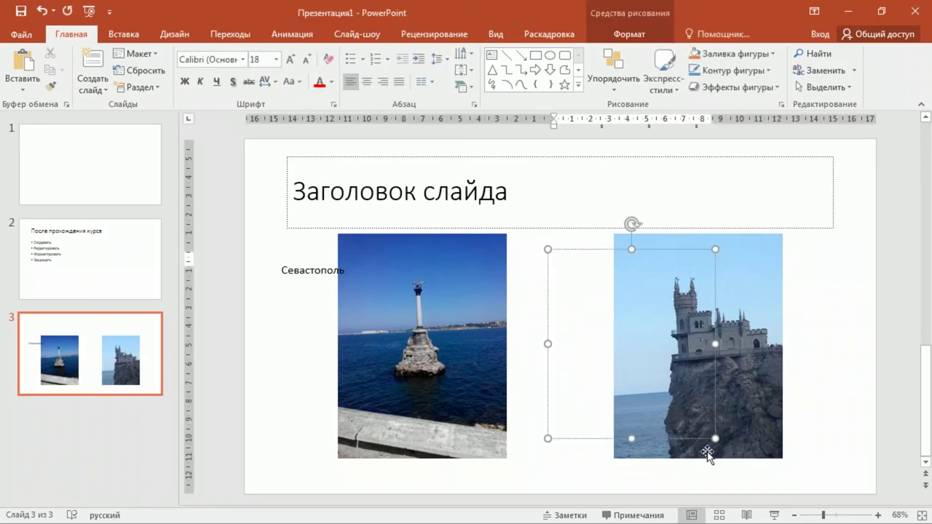
pyautogui.write('Я')
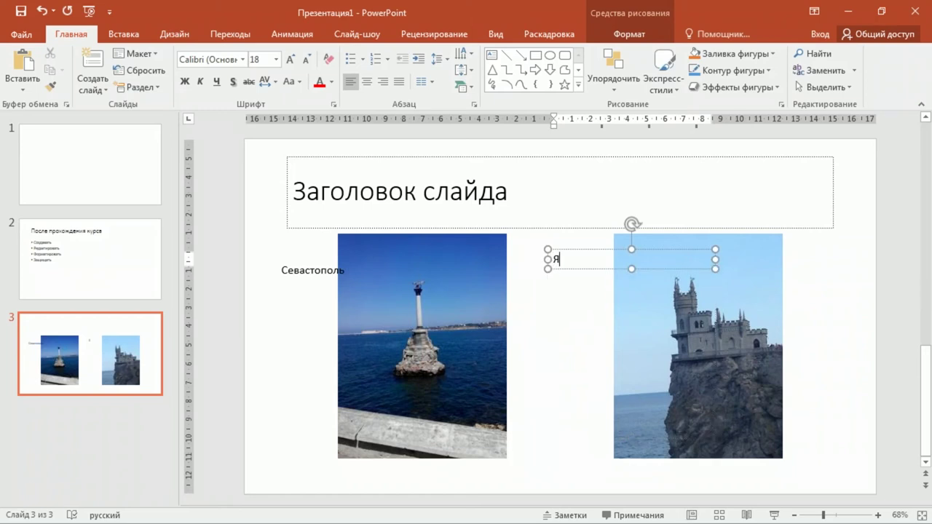
pyautogui.write('лдат')
pyautogui.press('BackSpace')
pyautogui.press('BackSpace')
pyautogui.write('та')
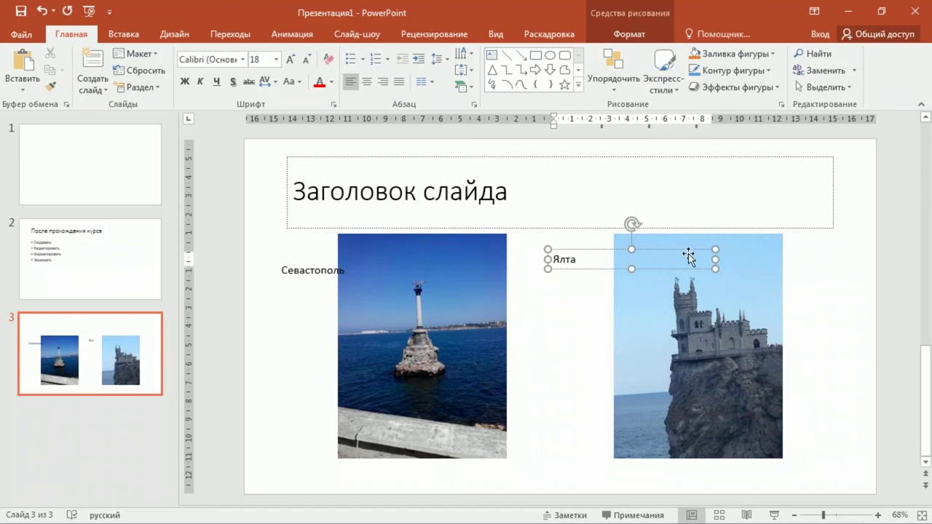
pyautogui.moveTo(715, 259)
pyautogui.mouseDown()
pyautogui.moveTo(586, 261)
pyautogui.moveTo(591, 242)
pyautogui.mouseUp()
pyautogui.click(545, 342)
pyautogui.click(492, 54)
pyautogui.click(547, 347)
pyautogui.write('кцуеук')
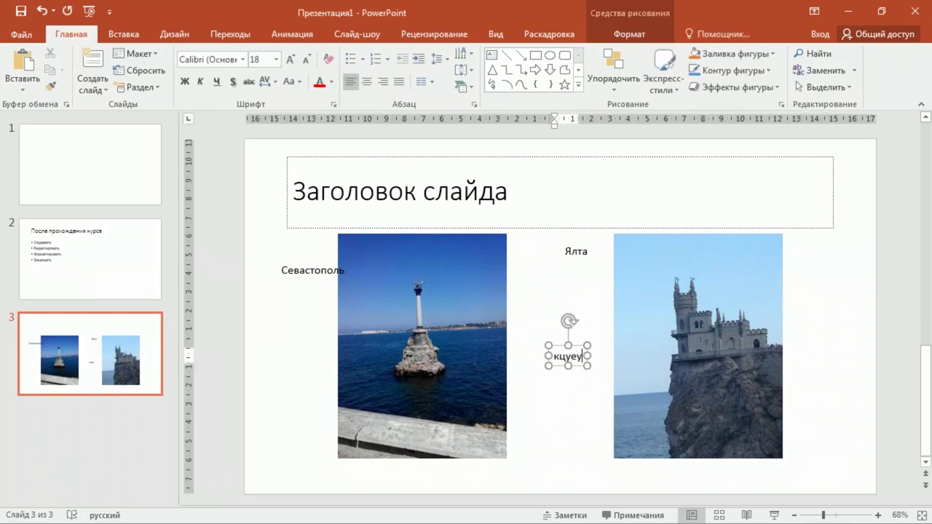
pyautogui.click(555, 402)
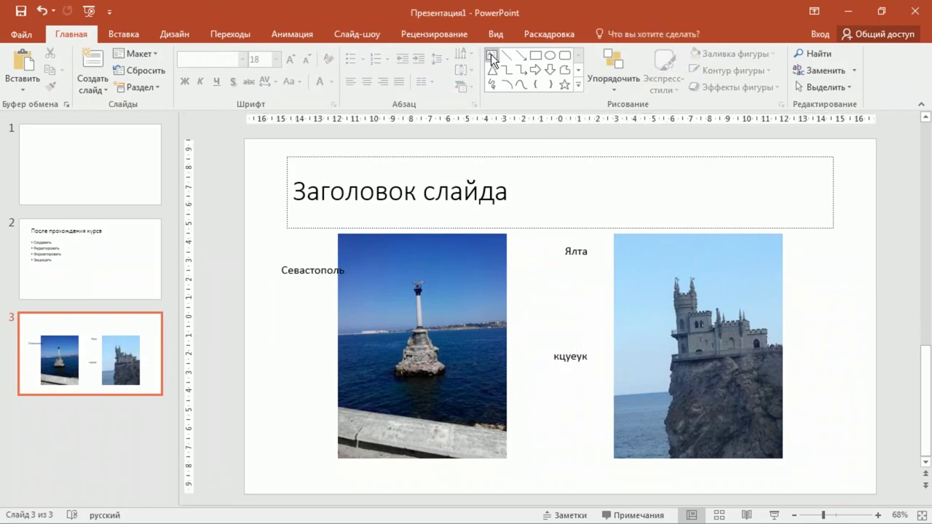
pyautogui.click(491, 54)
pyautogui.moveTo(550, 312); pyautogui.dragTo(797, 344)
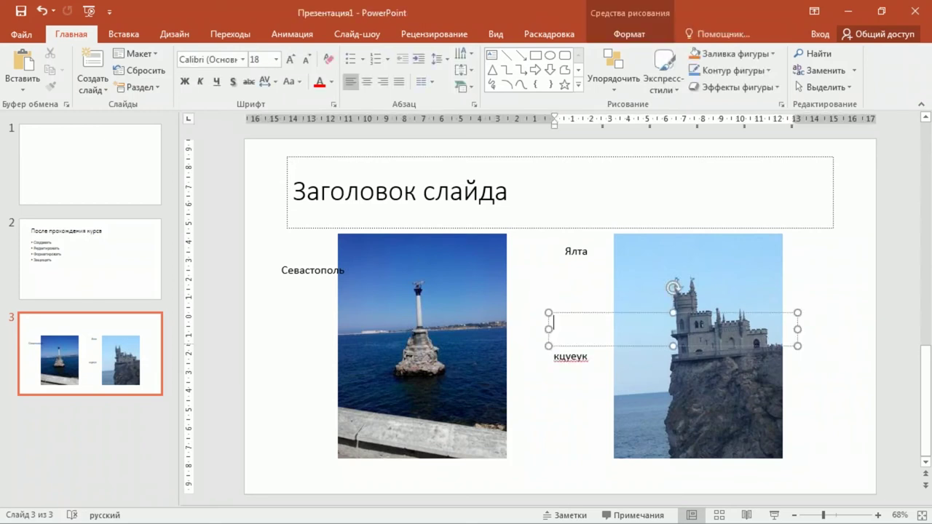
pyautogui.write('пепп')
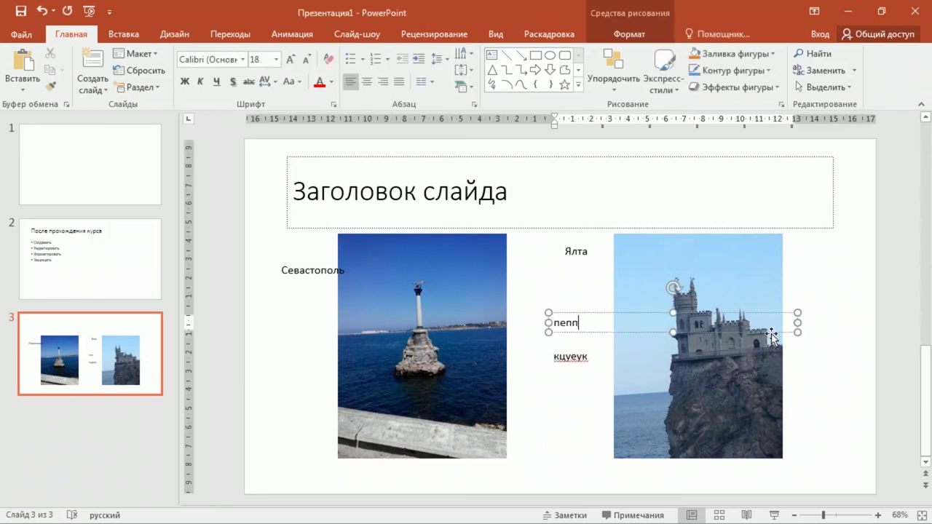
pyautogui.hotkey('ctrl', 'z')
pyautogui.hotkey('ctrl', 'z')
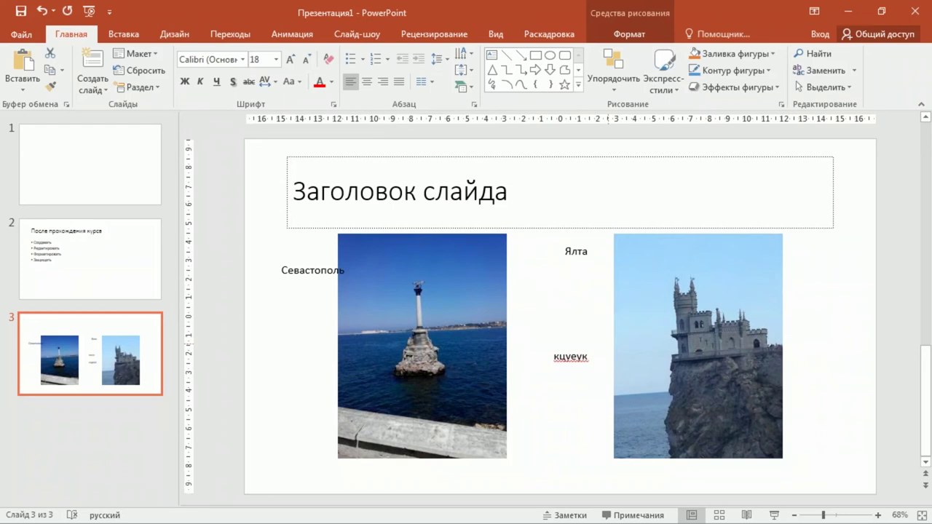
pyautogui.click(583, 349)
pyautogui.press('Delete')
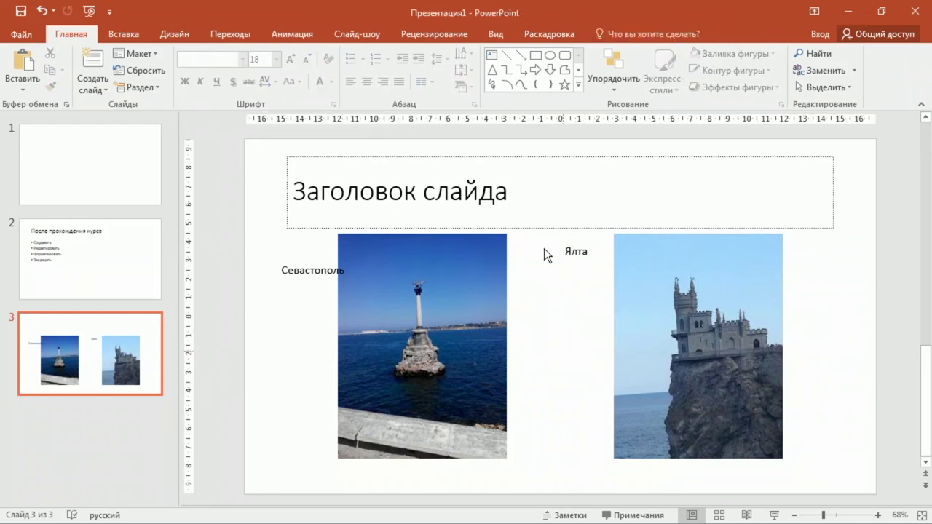
pyautogui.click(572, 245)
# Move the Севастополь caption onto the lighthouse photo's top as bold white 28 pt text.
pyautogui.moveTo(580, 245); pyautogui.dragTo(587, 255)
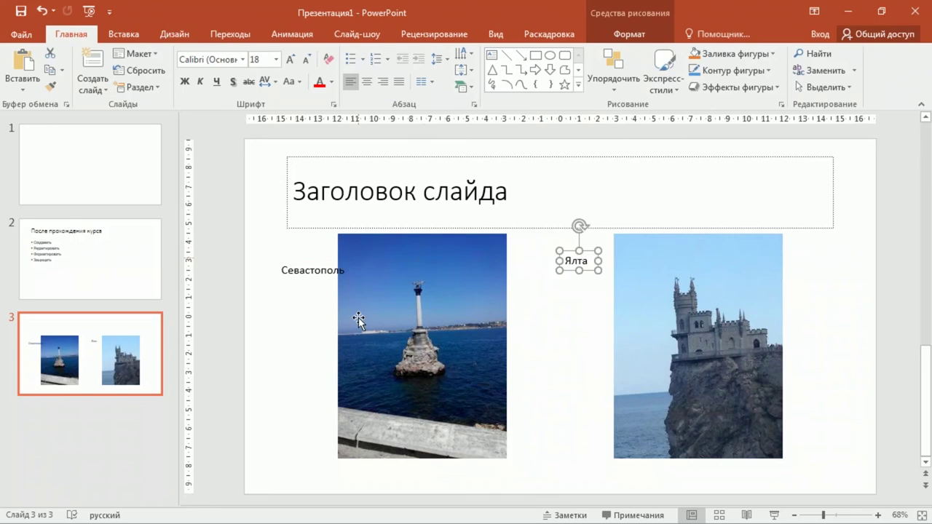
pyautogui.click(327, 271)
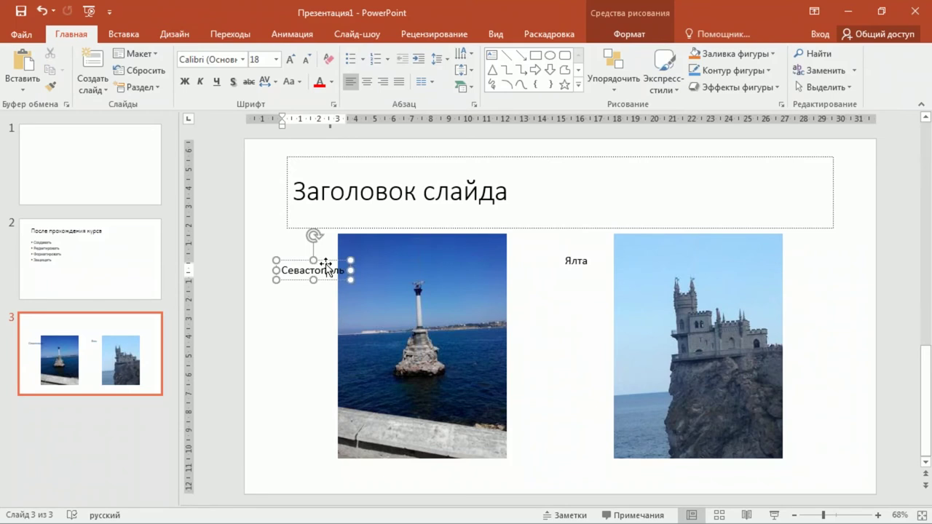
pyautogui.hotkey('ctrl', 'a')
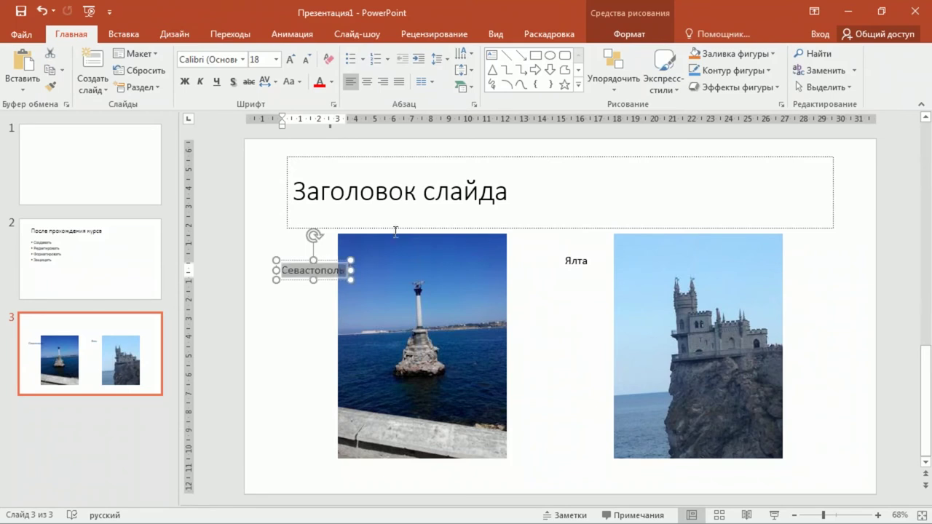
pyautogui.moveTo(327, 266); pyautogui.dragTo(394, 247)
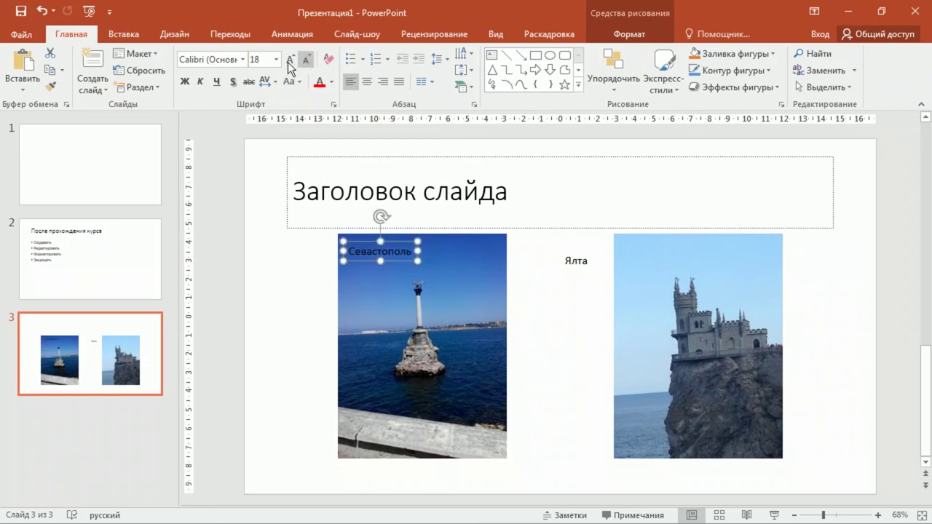
pyautogui.click(330, 84)
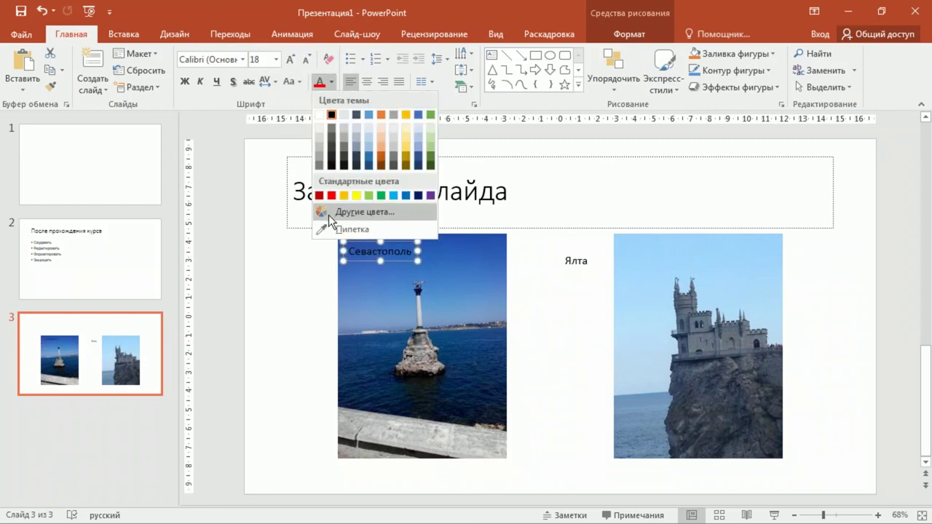
pyautogui.click(318, 114)
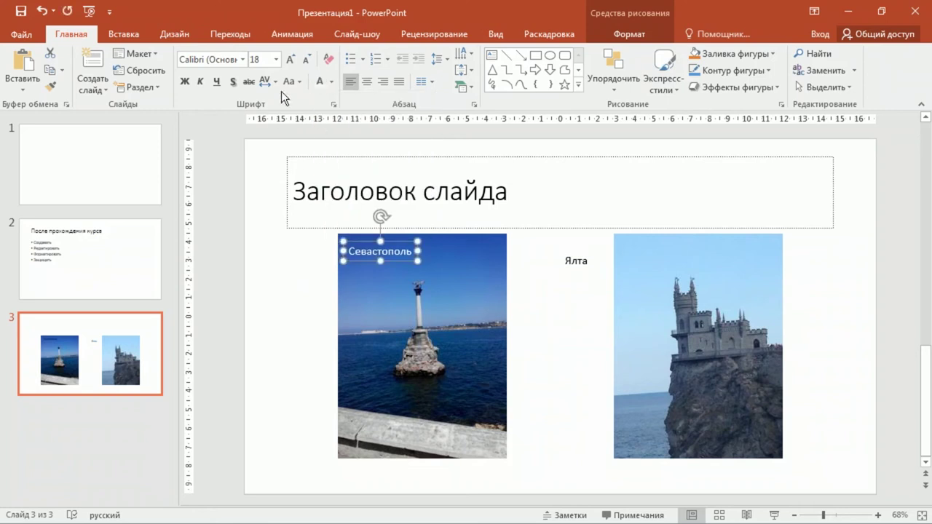
pyautogui.click(289, 59)
pyautogui.click(290, 59)
pyautogui.click(290, 59)
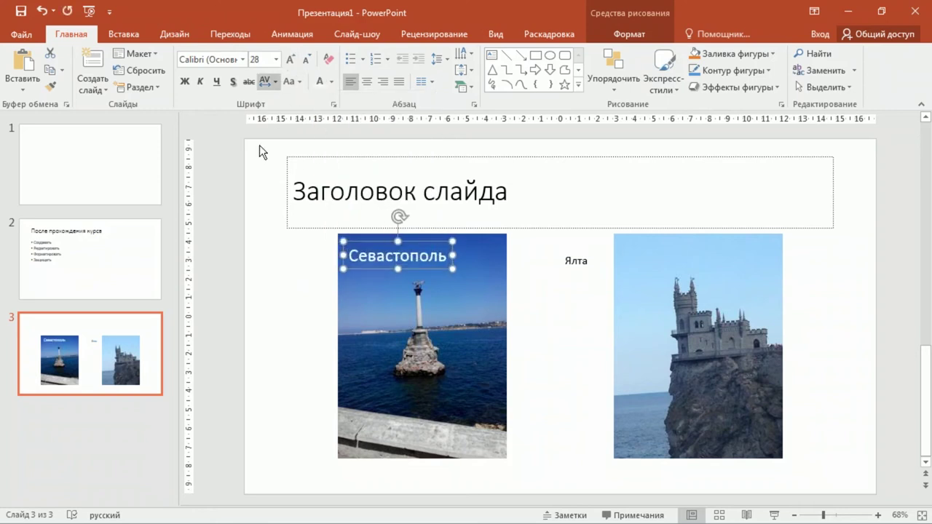
pyautogui.click(185, 81)
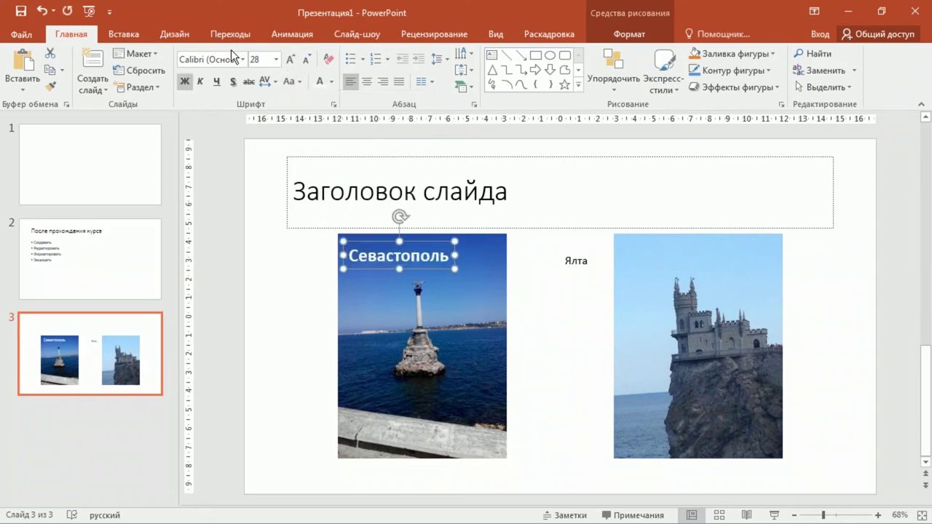
pyautogui.moveTo(423, 243); pyautogui.dragTo(447, 239)
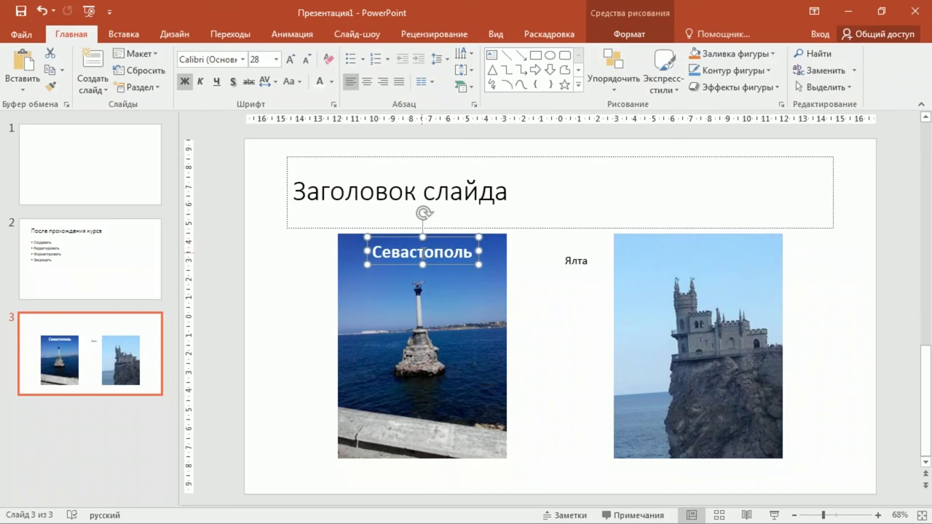
pyautogui.click(576, 260)
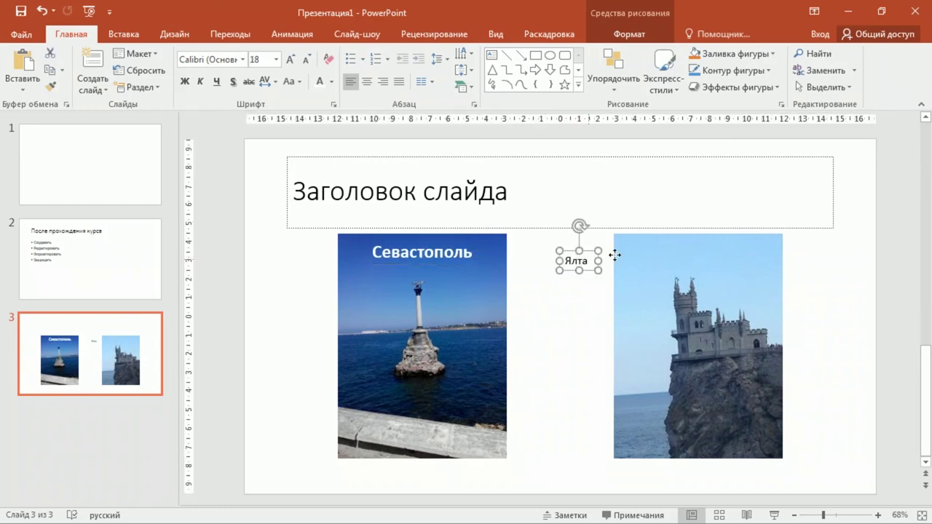
# Move Ялта onto the castle photo, enlarge it to 32 pt, and widen its box.
pyautogui.moveTo(589, 254); pyautogui.dragTo(708, 243)
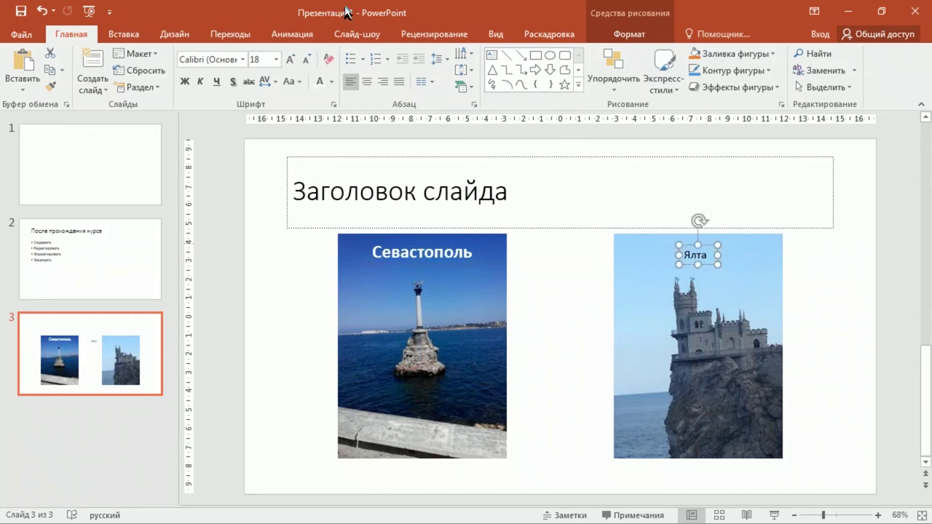
pyautogui.click(290, 59)
pyautogui.click(290, 59)
pyautogui.click(290, 59)
pyautogui.click(290, 59)
pyautogui.moveTo(718, 274)
pyautogui.mouseDown()
pyautogui.moveTo(765, 274)
pyautogui.moveTo(738, 260)
pyautogui.moveTo(493, 233)
pyautogui.mouseUp()
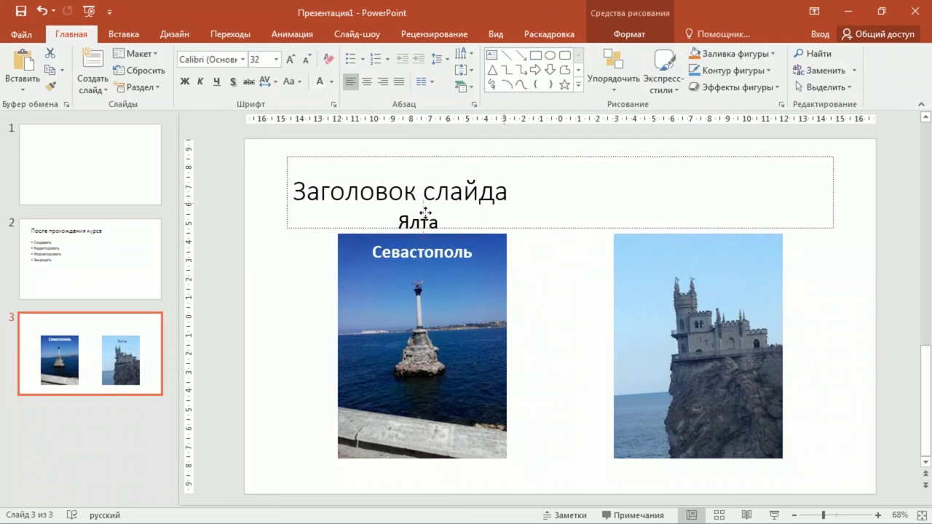
# Reposition the Ялта label across the top of the castle photo.
pyautogui.moveTo(493, 234)
pyautogui.mouseDown()
pyautogui.moveTo(332, 280)
pyautogui.moveTo(330, 310)
pyautogui.mouseUp()
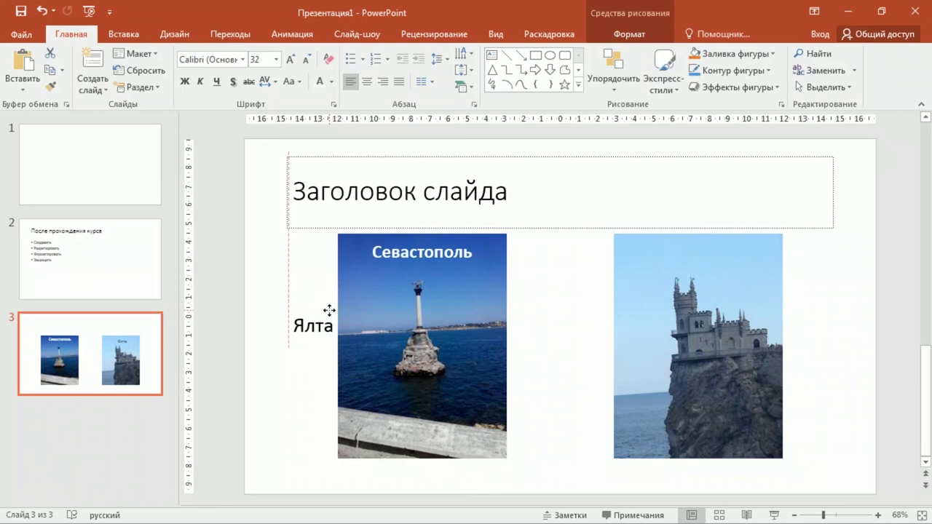
pyautogui.moveTo(329, 310); pyautogui.dragTo(587, 237)
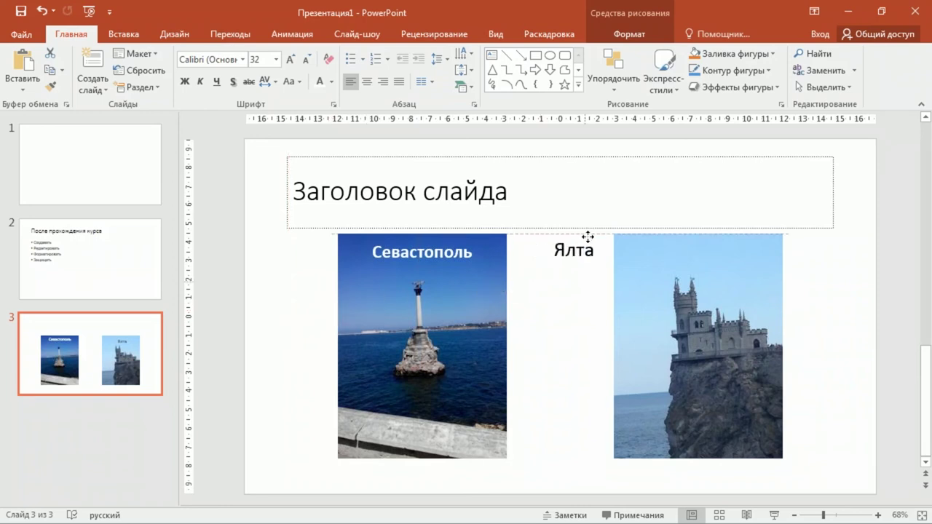
pyautogui.moveTo(588, 236)
pyautogui.mouseDown()
pyautogui.moveTo(569, 424)
pyautogui.moveTo(570, 410)
pyautogui.mouseUp()
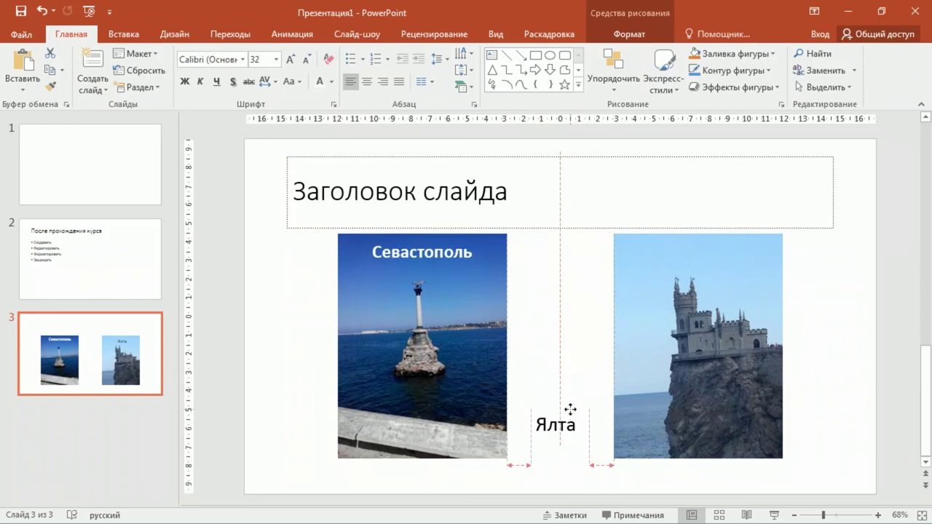
pyautogui.moveTo(571, 409)
pyautogui.mouseDown()
pyautogui.moveTo(721, 244)
pyautogui.moveTo(710, 238)
pyautogui.mouseUp()
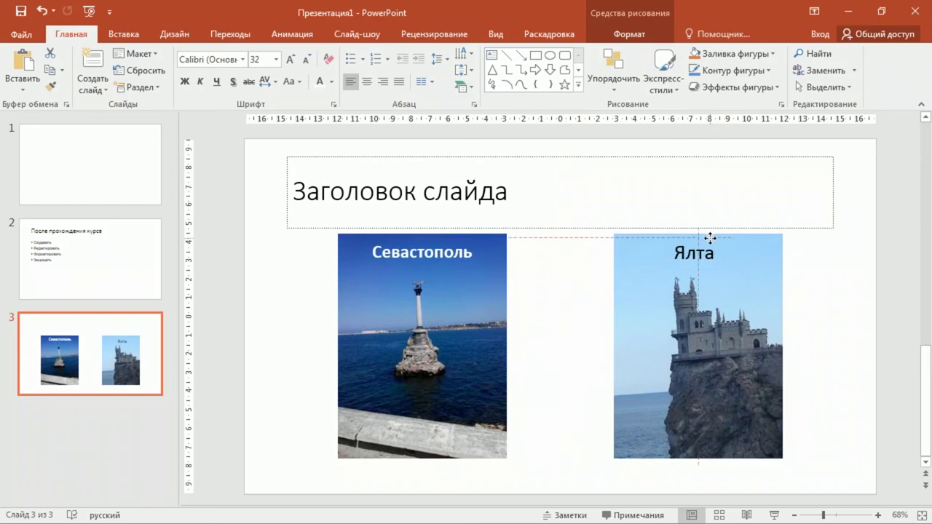
pyautogui.moveTo(710, 238); pyautogui.dragTo(710, 238)
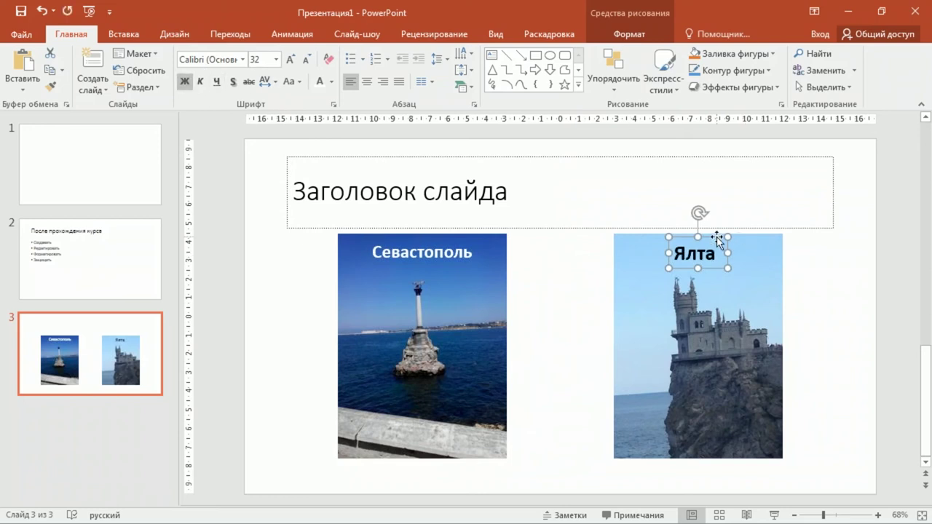
pyautogui.click(585, 318)
# Select the castle photo together with the Ялта label and open the Picture Format Align options.
pyautogui.click(644, 283)
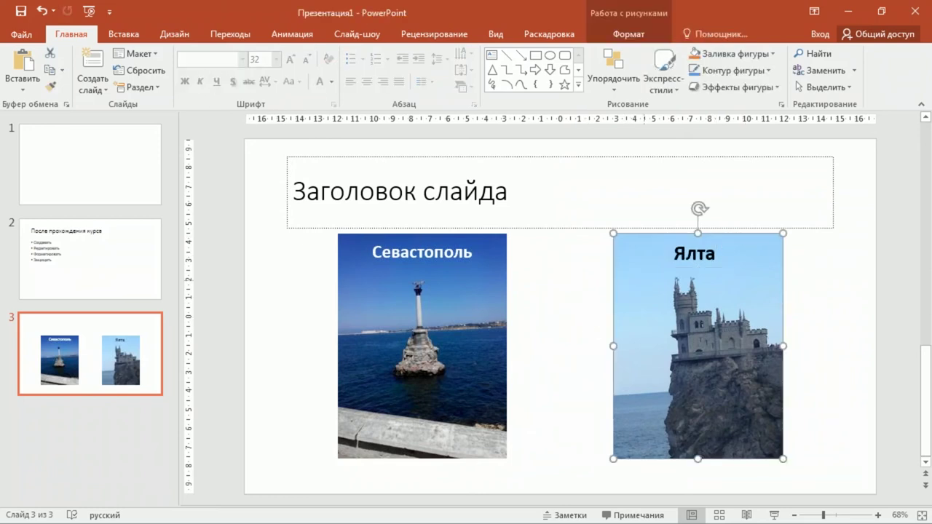
pyautogui.keyDown('shift'); pyautogui.click(705, 246); pyautogui.keyUp('shift')
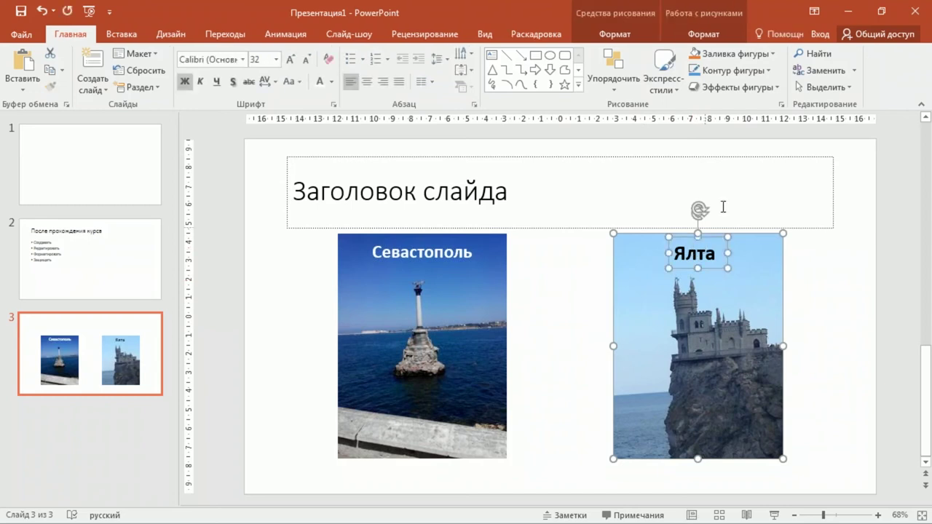
pyautogui.click(701, 28)
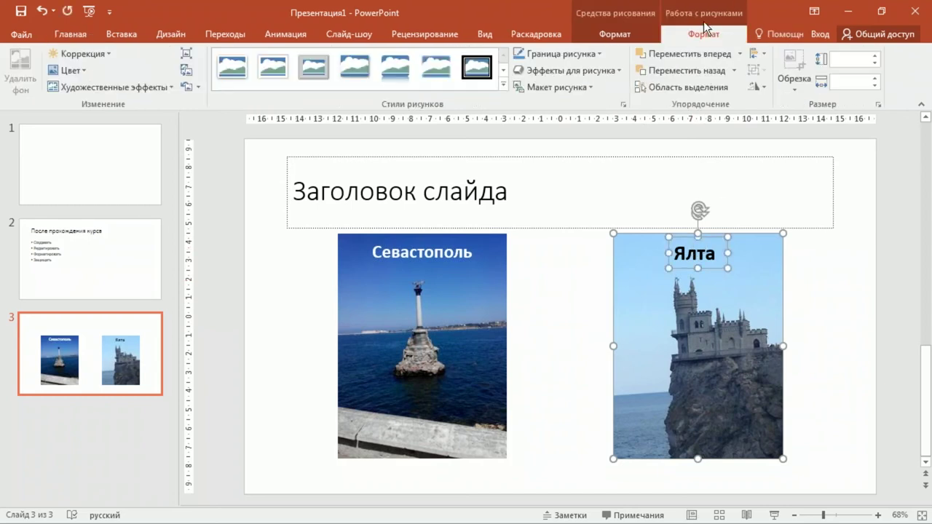
pyautogui.click(765, 51)
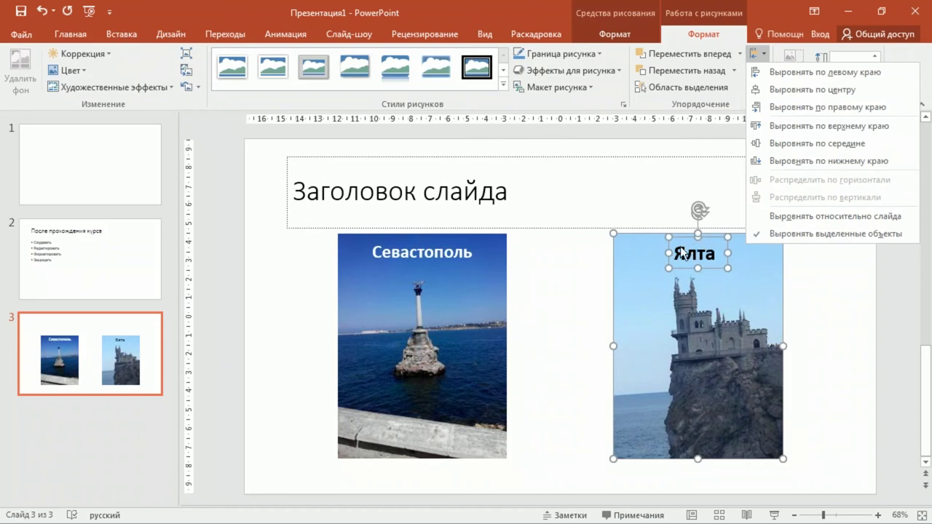
pyautogui.click(920, 426)
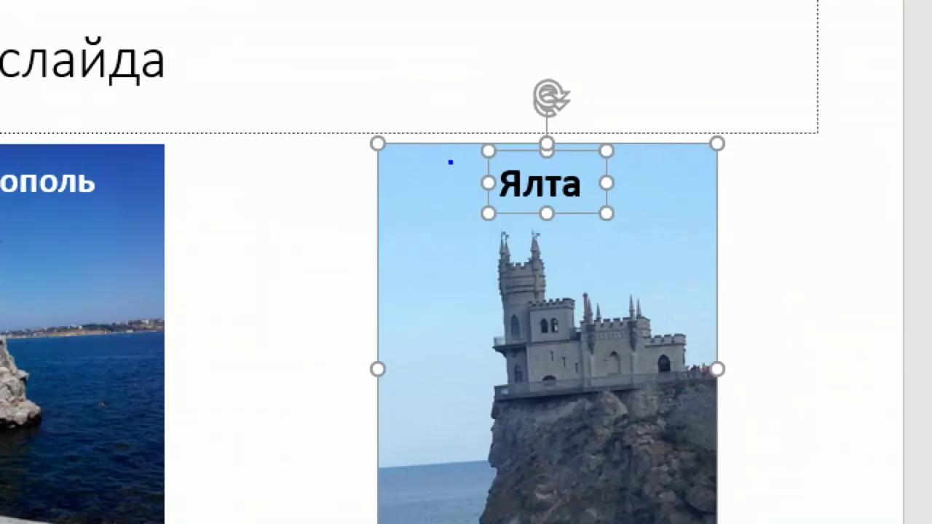
pyautogui.moveTo(358, 135)
pyautogui.mouseDown()
pyautogui.moveTo(783, 155)
pyautogui.moveTo(800, 140)
pyautogui.mouseUp()
pyautogui.moveTo(480, 153); pyautogui.dragTo(635, 152)
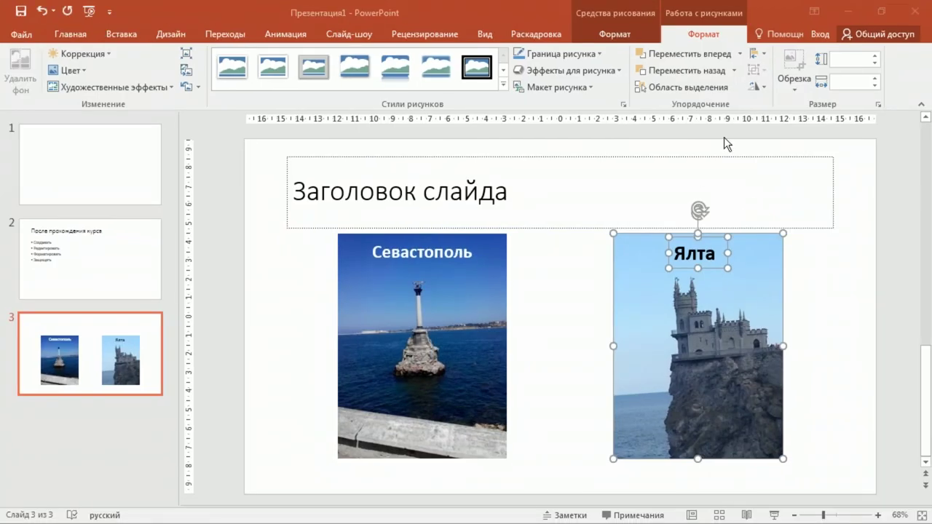
# Try Align Top, Middle and Bottom, finishing with the label aligned to the photo's top.
pyautogui.click(764, 51)
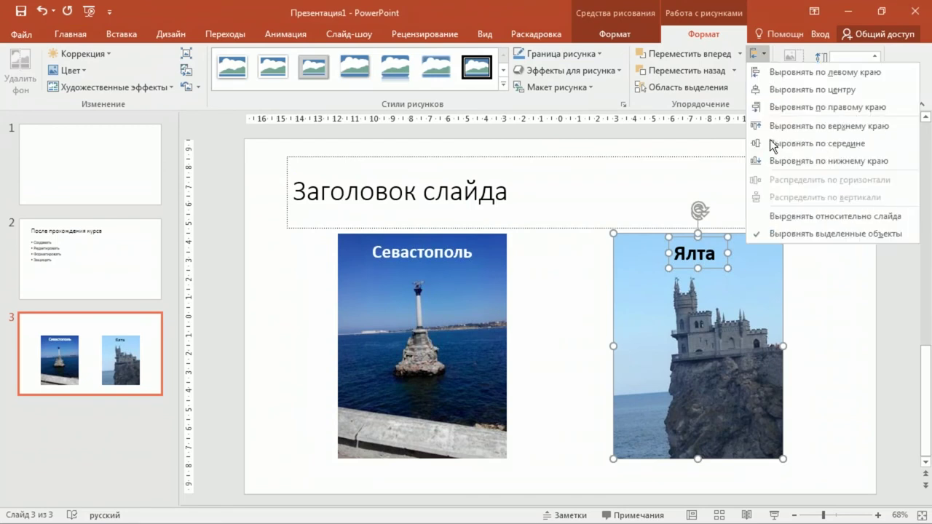
pyautogui.click(867, 126)
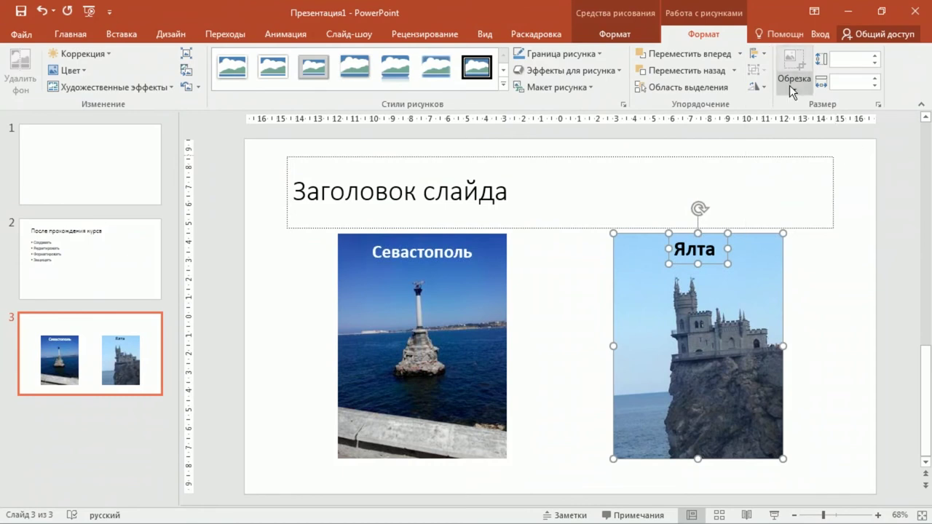
pyautogui.click(763, 60)
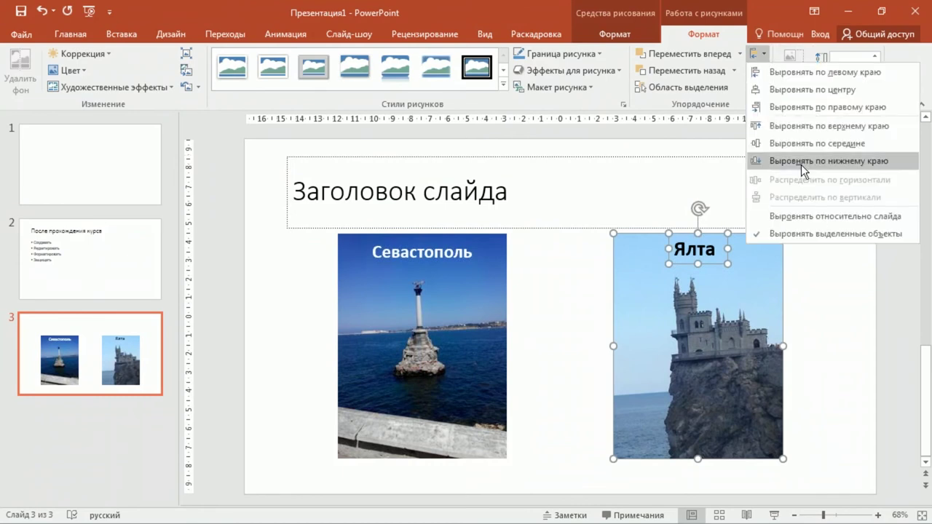
pyautogui.click(814, 140)
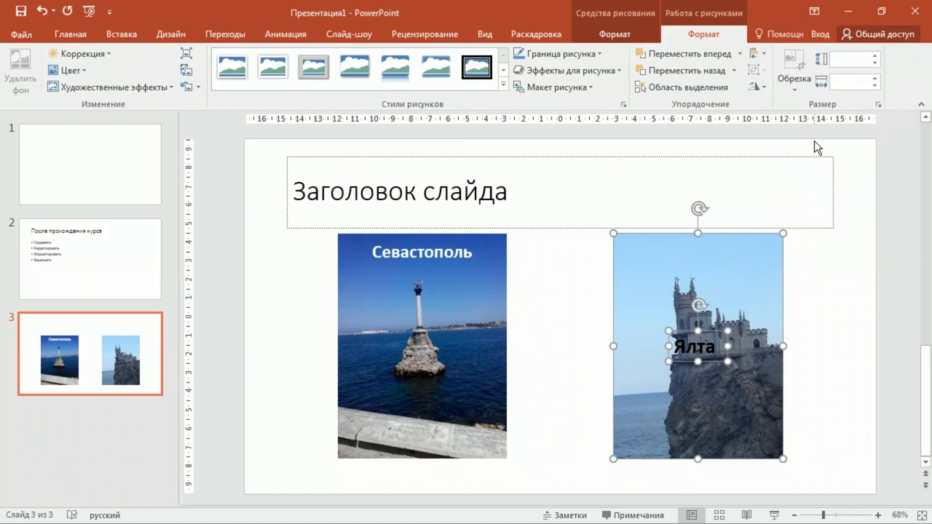
pyautogui.click(757, 54)
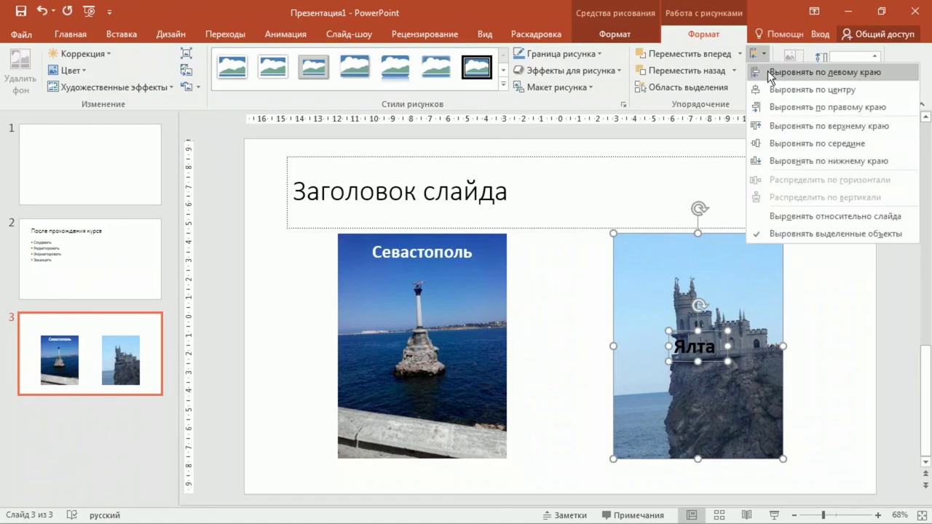
pyautogui.click(812, 160)
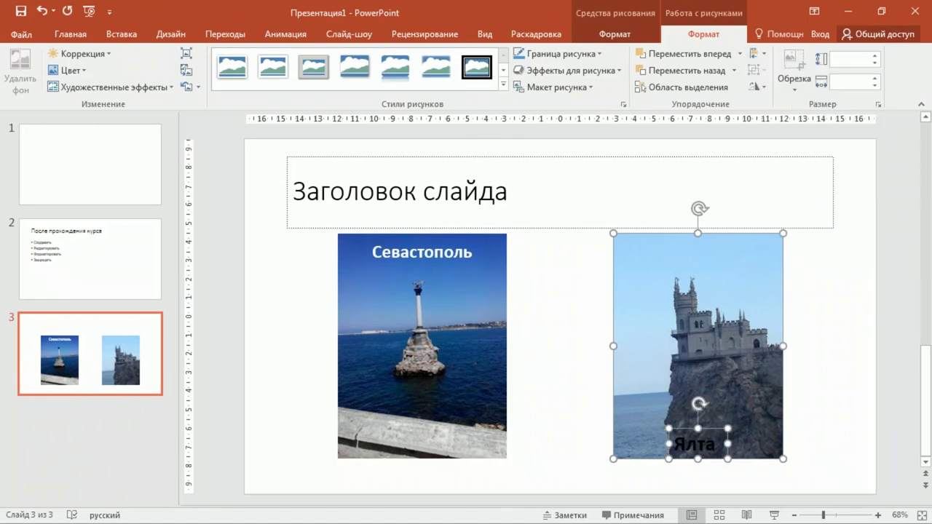
pyautogui.click(758, 54)
pyautogui.click(796, 128)
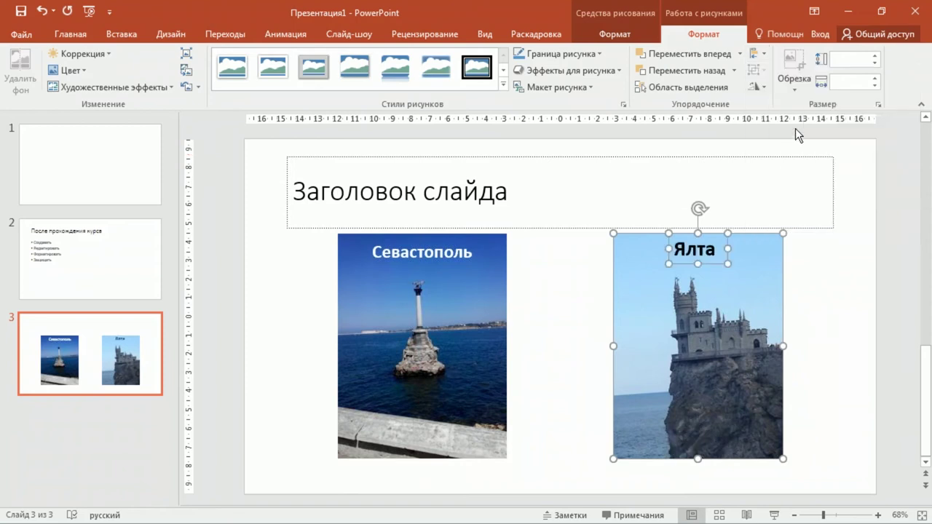
# Add a 36 pt 'Города Крыма' text box and move it into the title area.
pyautogui.click(819, 287)
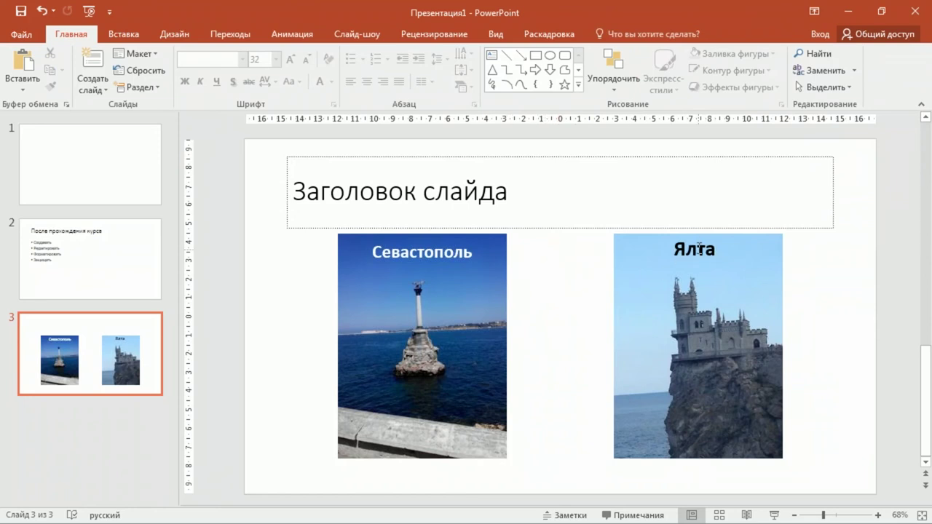
pyautogui.click(547, 229)
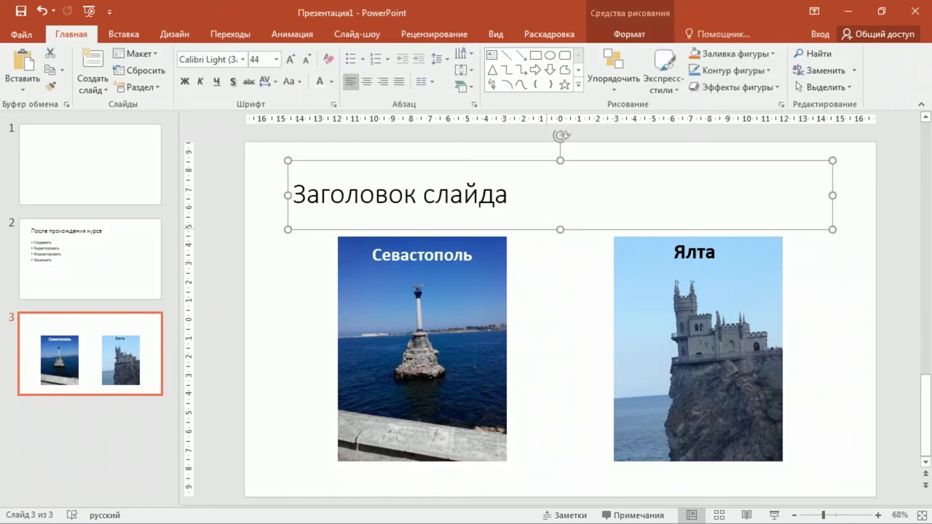
pyautogui.click(552, 285)
pyautogui.click(495, 53)
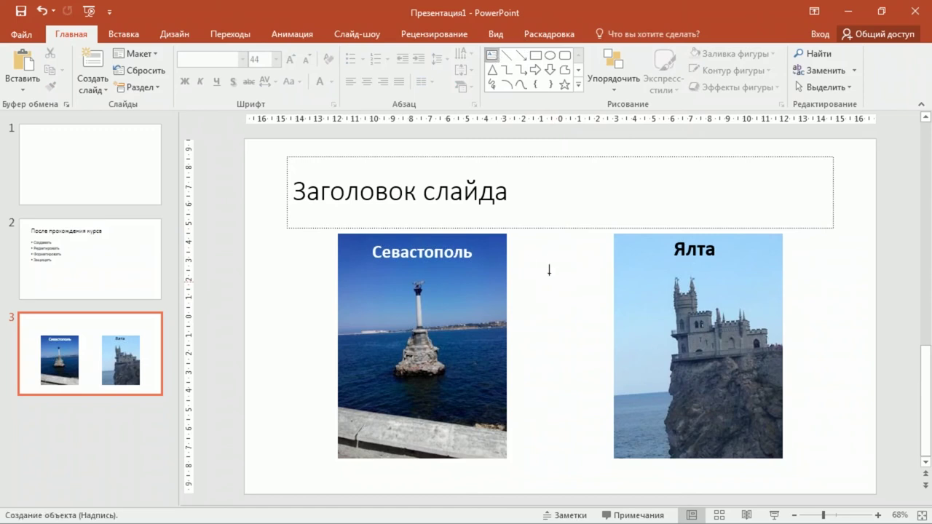
pyautogui.click(539, 254)
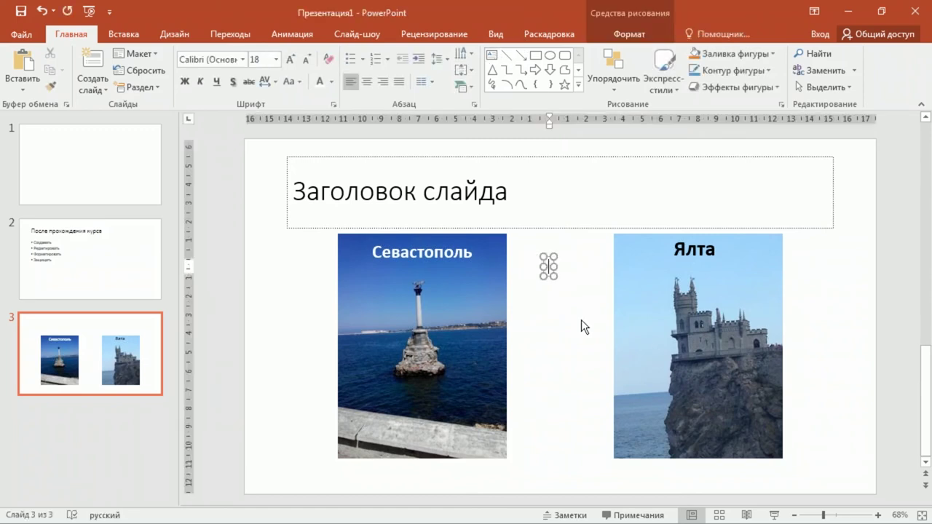
pyautogui.write('г')
pyautogui.write('орода')
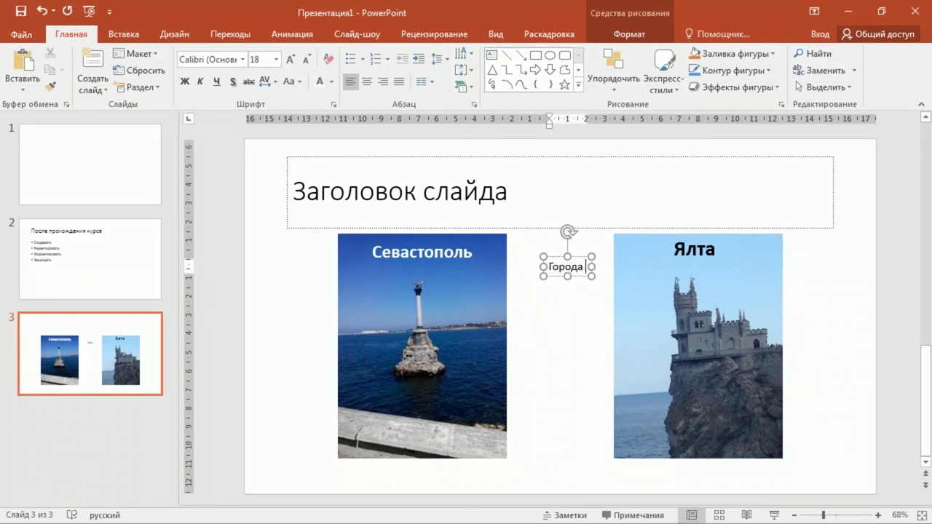
pyautogui.write('Кр')
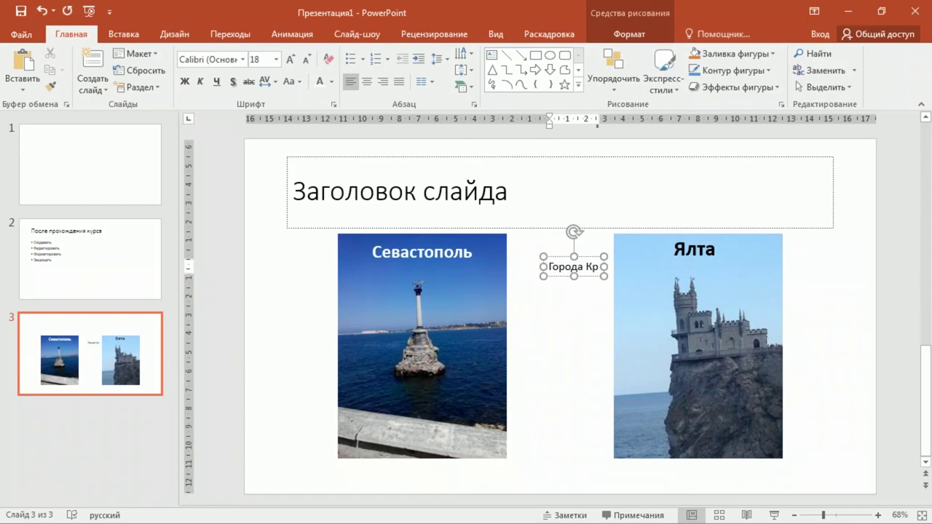
pyautogui.write('ыма')
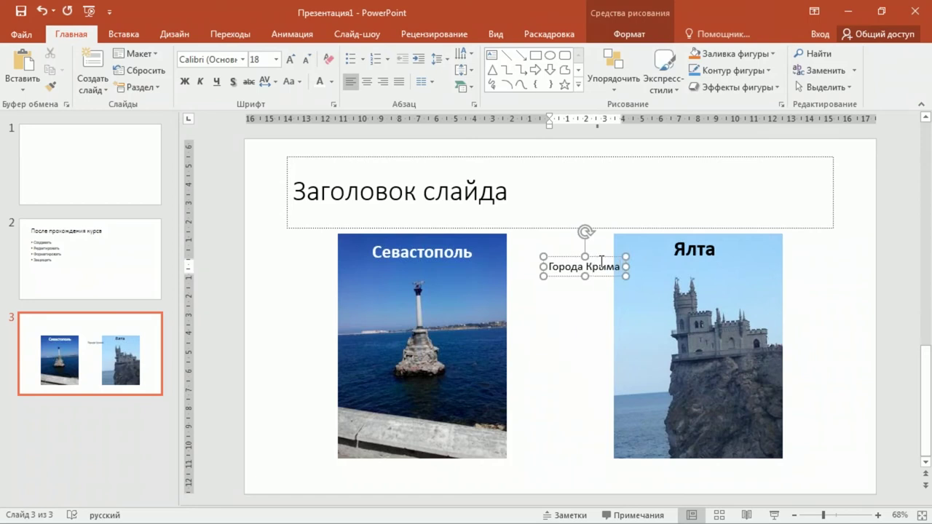
pyautogui.press('Escape')
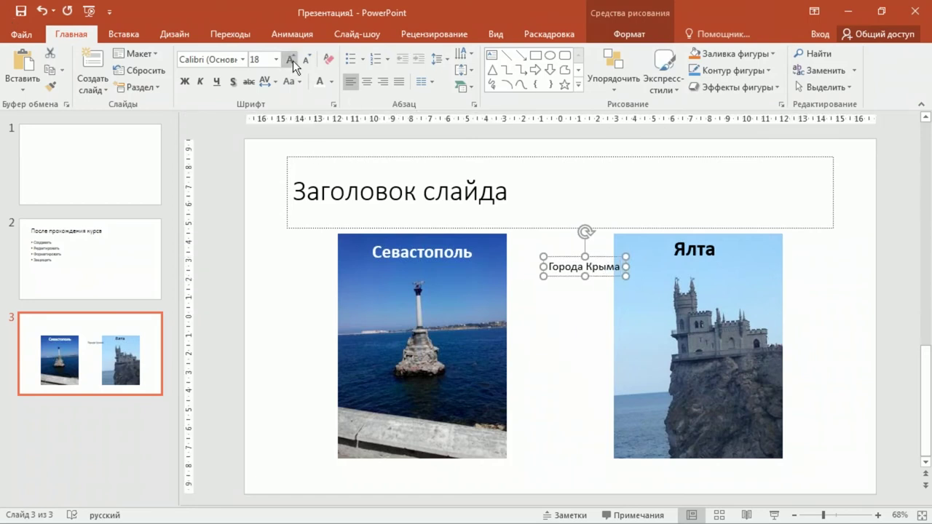
pyautogui.click(293, 60)
pyautogui.click(292, 60)
pyautogui.click(293, 61)
pyautogui.click(293, 60)
pyautogui.click(292, 61)
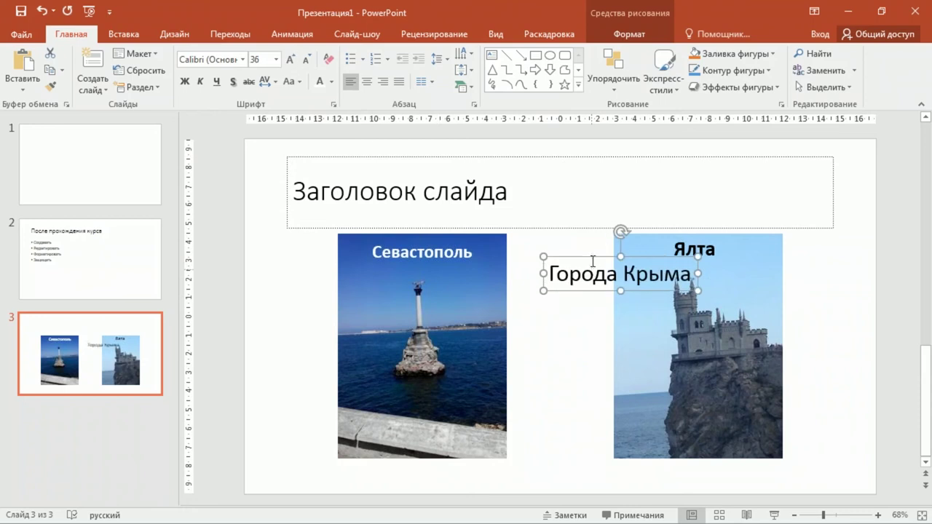
pyautogui.moveTo(578, 254); pyautogui.dragTo(568, 171)
# Give the Города Крыма box a light blue fill and an outlined light-blue WordArt style.
pyautogui.click(637, 36)
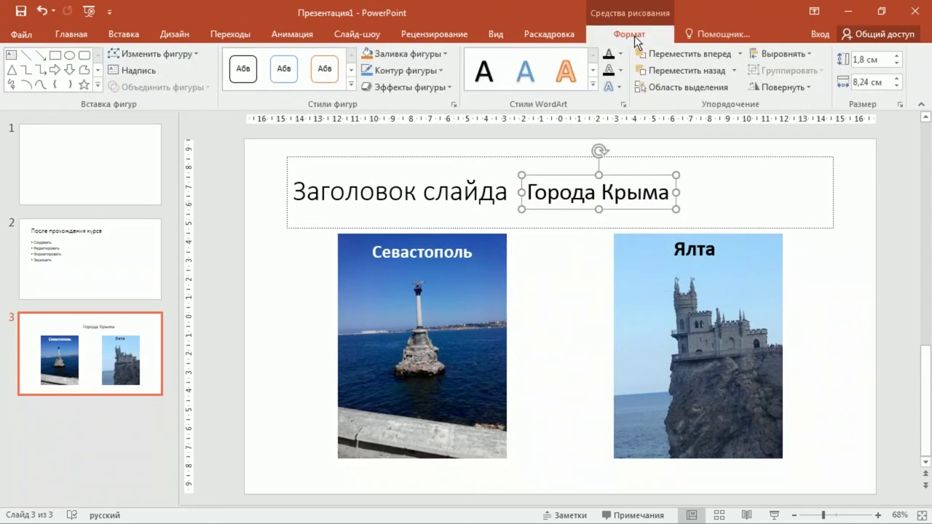
pyautogui.click(351, 84)
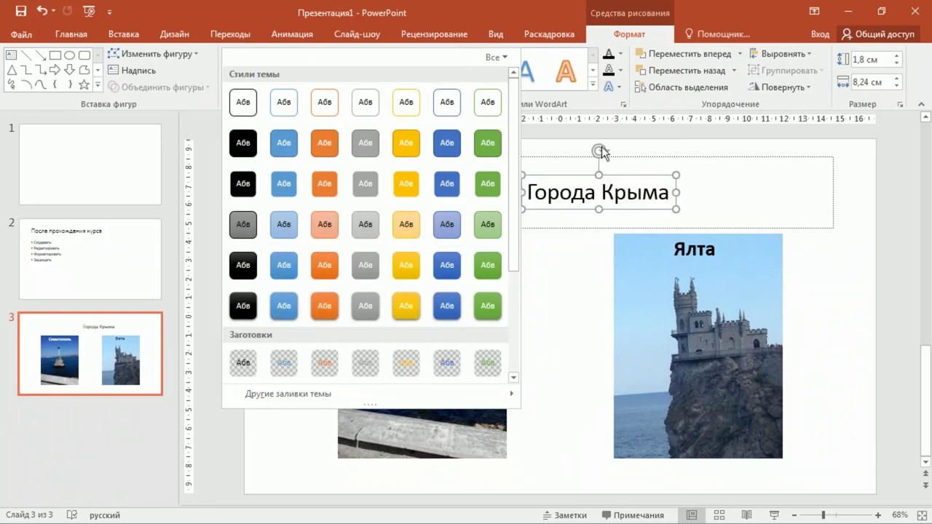
pyautogui.click(541, 16)
pyautogui.click(418, 55)
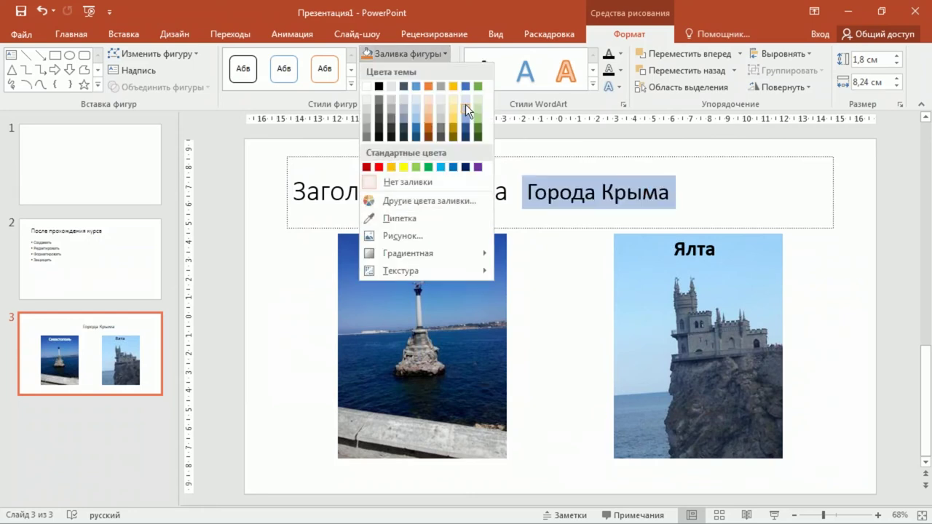
pyautogui.click(417, 113)
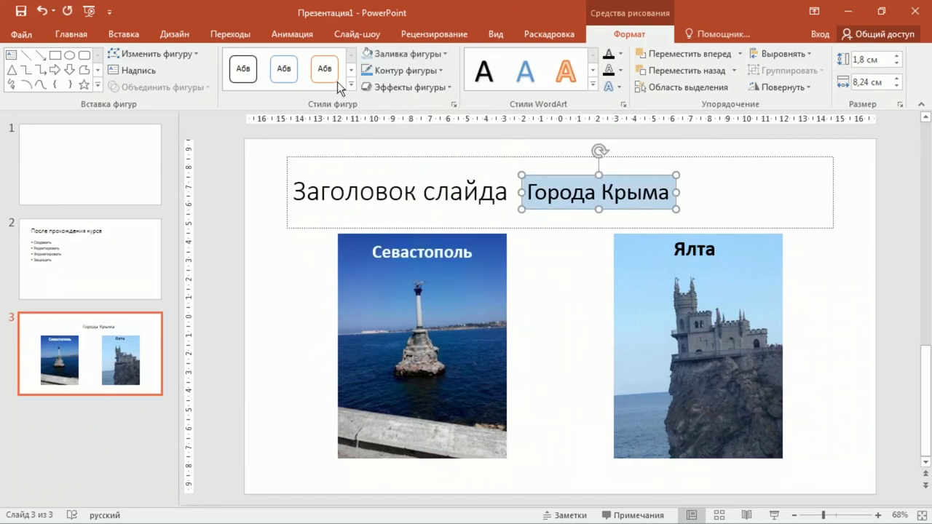
pyautogui.click(595, 84)
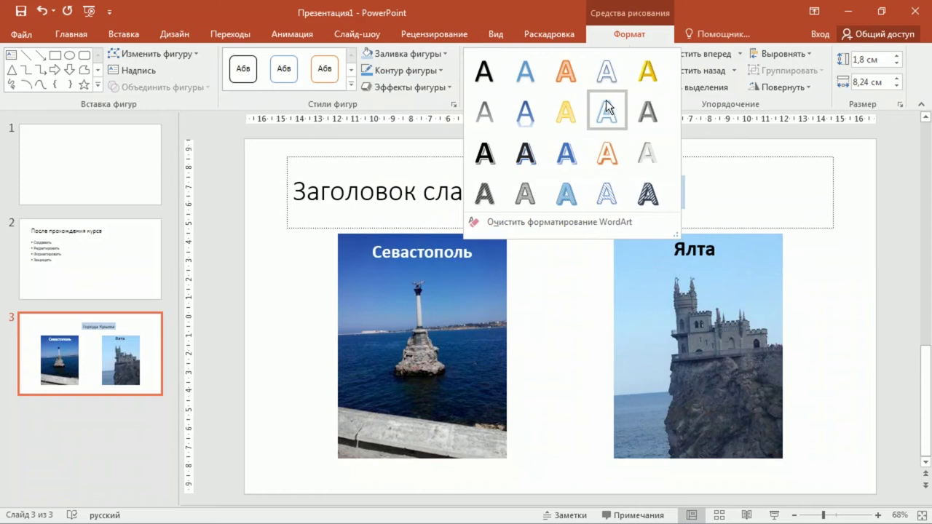
pyautogui.click(606, 76)
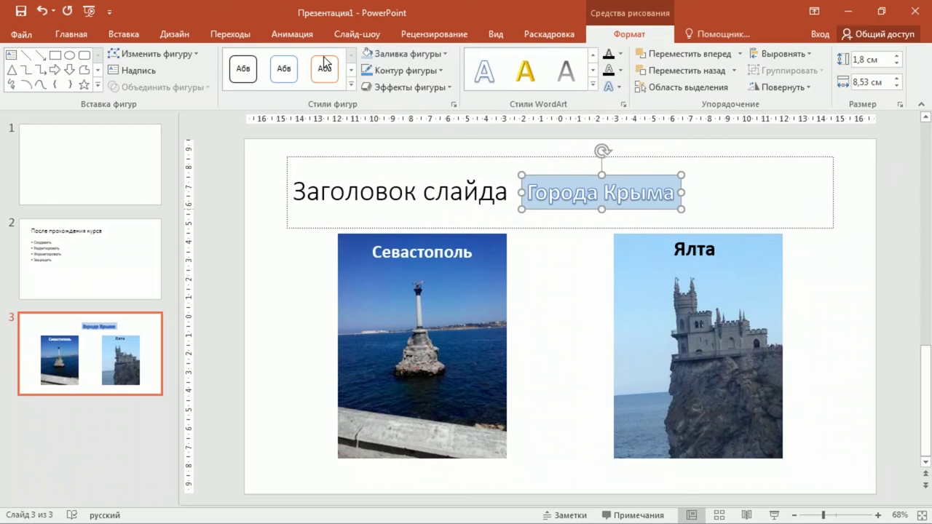
# Apply an outlined shape style, color the text blue, and move the box beside the title.
pyautogui.click(294, 75)
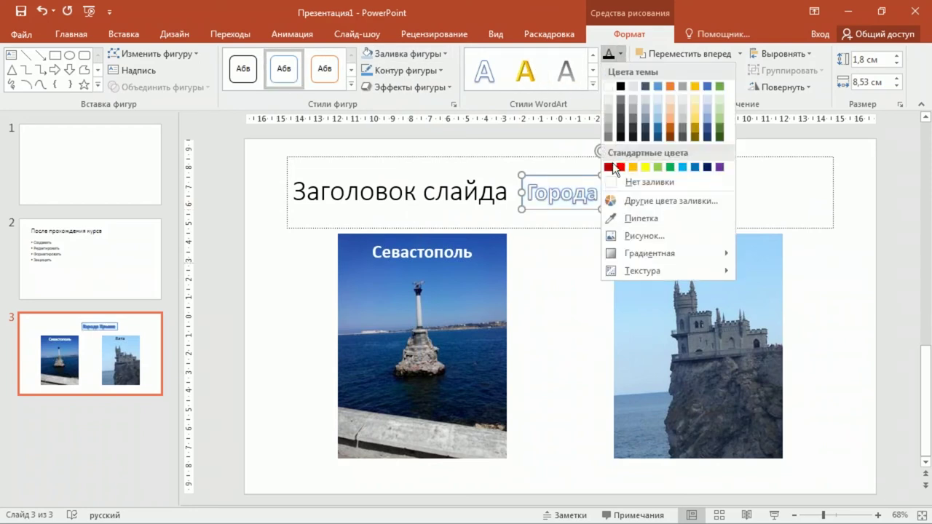
pyautogui.click(683, 167)
pyautogui.moveTo(640, 179); pyautogui.dragTo(629, 180)
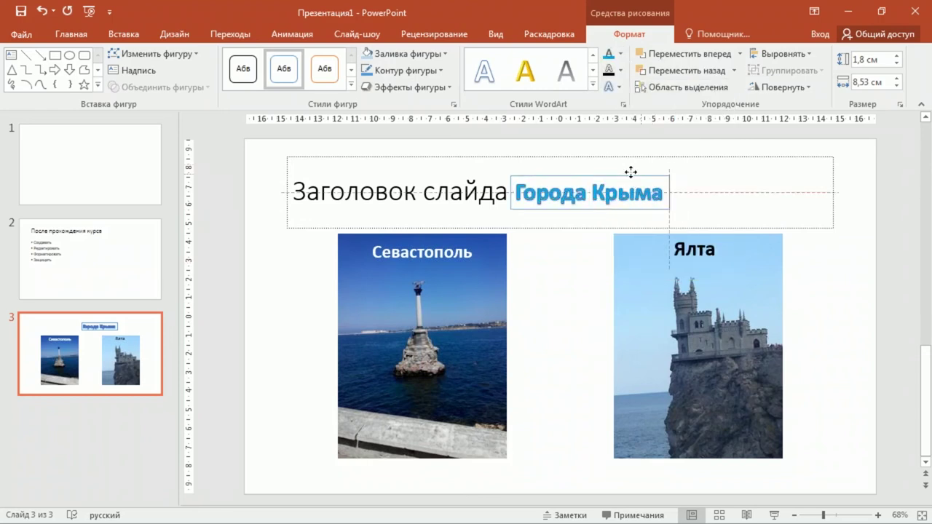
pyautogui.click(547, 250)
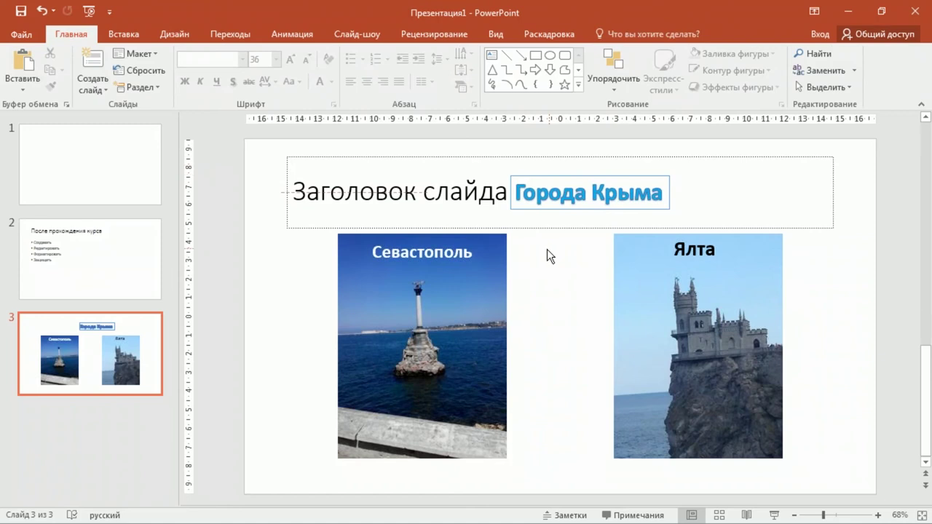
# Enlarge the Города Крыма text to 60 pt, widen its box, and move it over the title.
pyautogui.click(569, 205)
pyautogui.moveTo(670, 211); pyautogui.dragTo(727, 209)
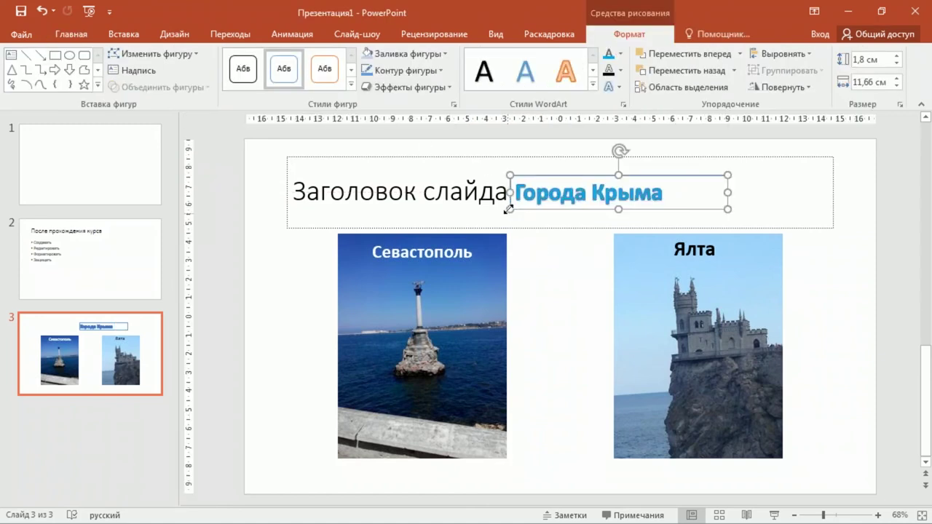
pyautogui.click(65, 32)
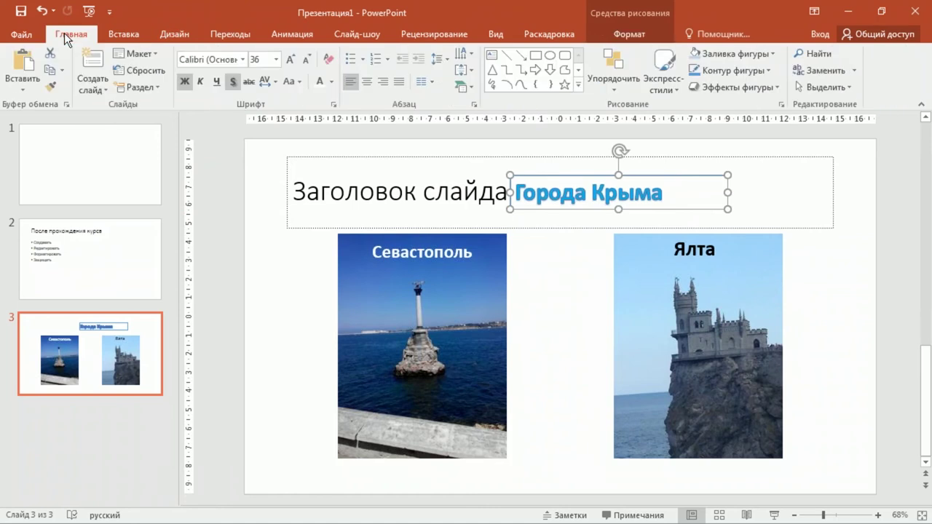
pyautogui.click(290, 59)
pyautogui.click(290, 59)
pyautogui.click(290, 59)
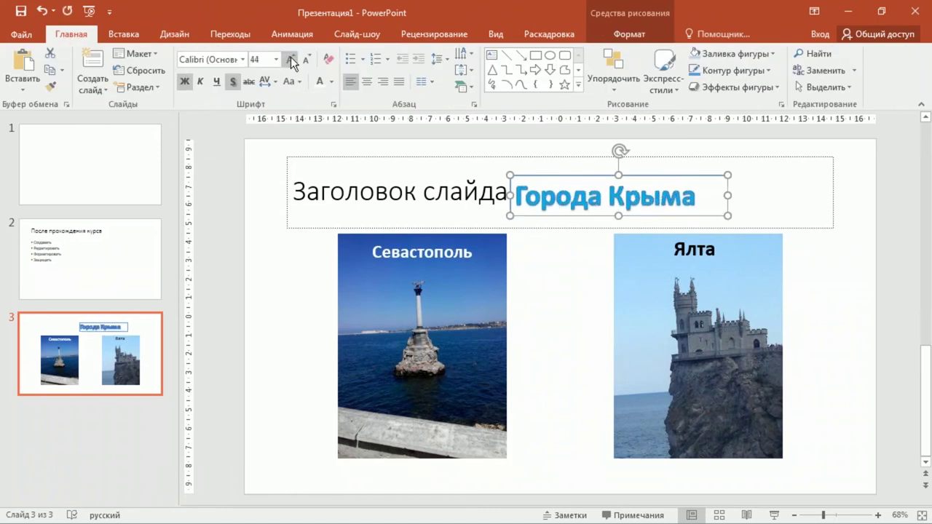
pyautogui.click(290, 59)
pyautogui.click(291, 59)
pyautogui.moveTo(729, 223); pyautogui.dragTo(798, 217)
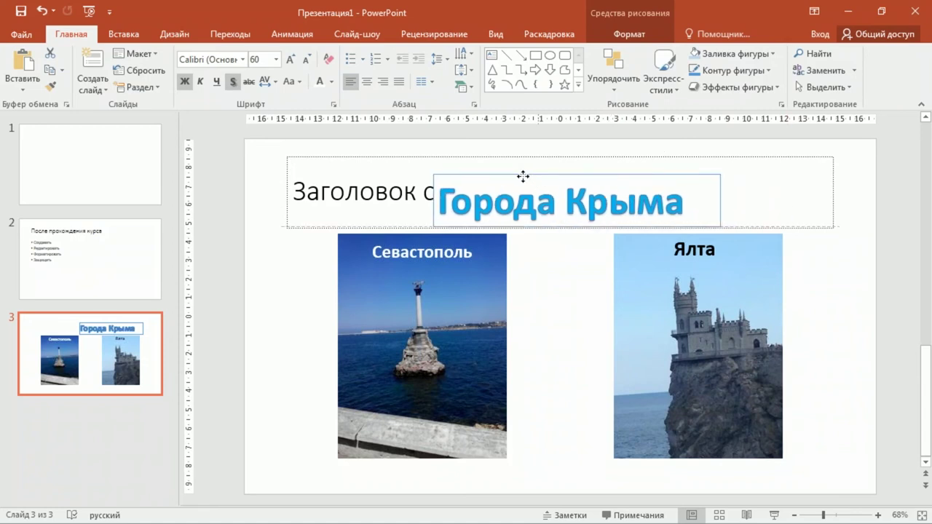
pyautogui.moveTo(593, 176); pyautogui.dragTo(505, 175)
pyautogui.click(299, 159)
# Reset the title placeholder and switch slide 3 to the Blank Slide layout.
pyautogui.press('Escape')
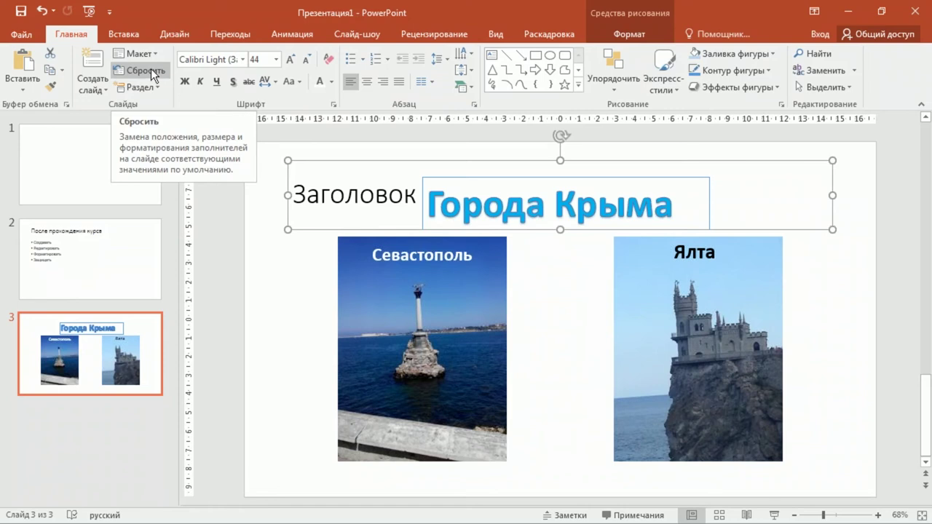
pyautogui.click(151, 69)
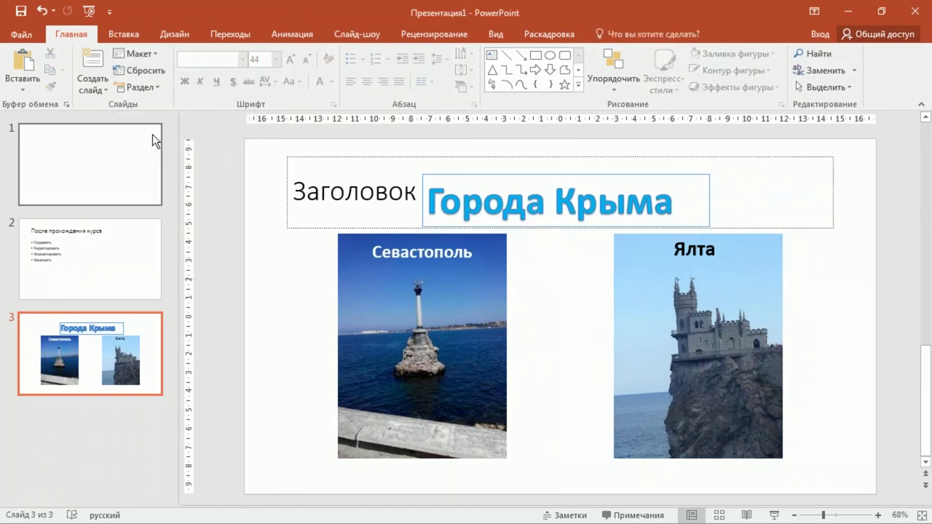
pyautogui.click(152, 54)
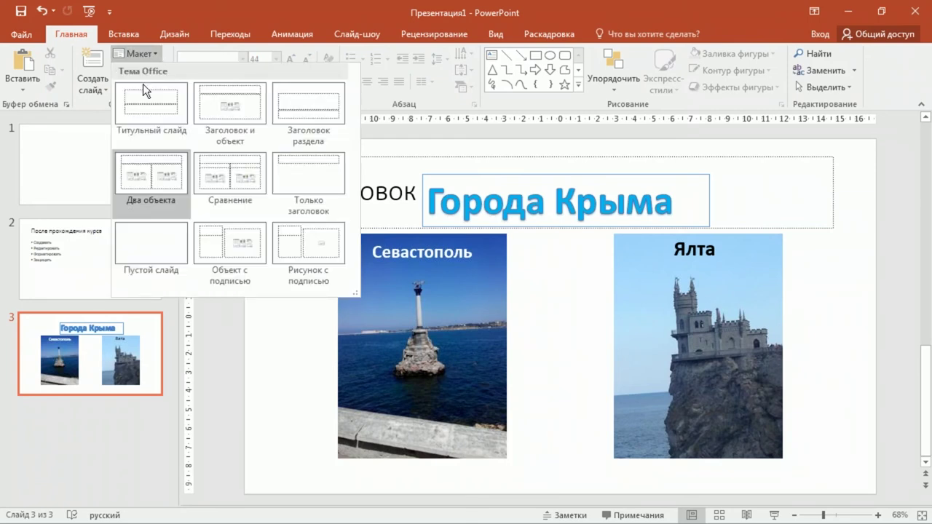
pyautogui.click(156, 241)
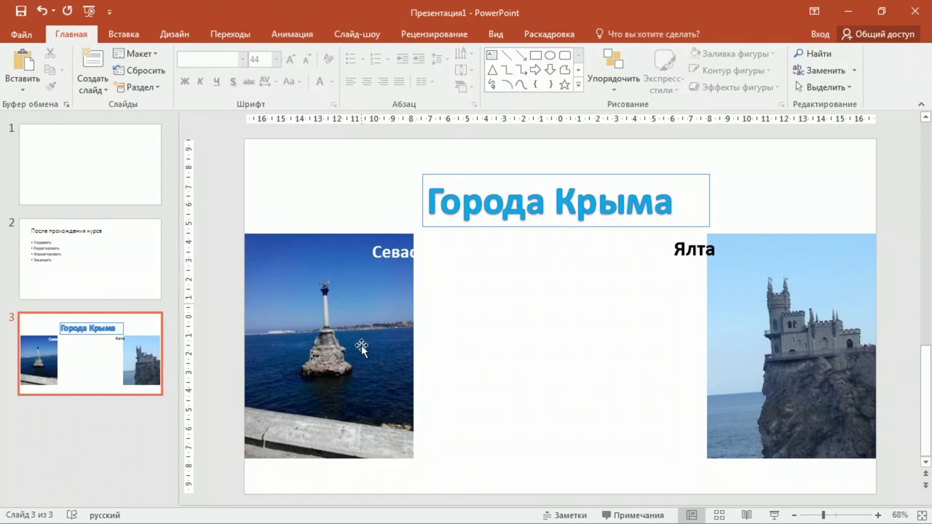
# Move the Севастополь and Ялта photos back inward beneath the heading.
pyautogui.moveTo(323, 319); pyautogui.dragTo(407, 319)
pyautogui.moveTo(752, 340); pyautogui.dragTo(665, 336)
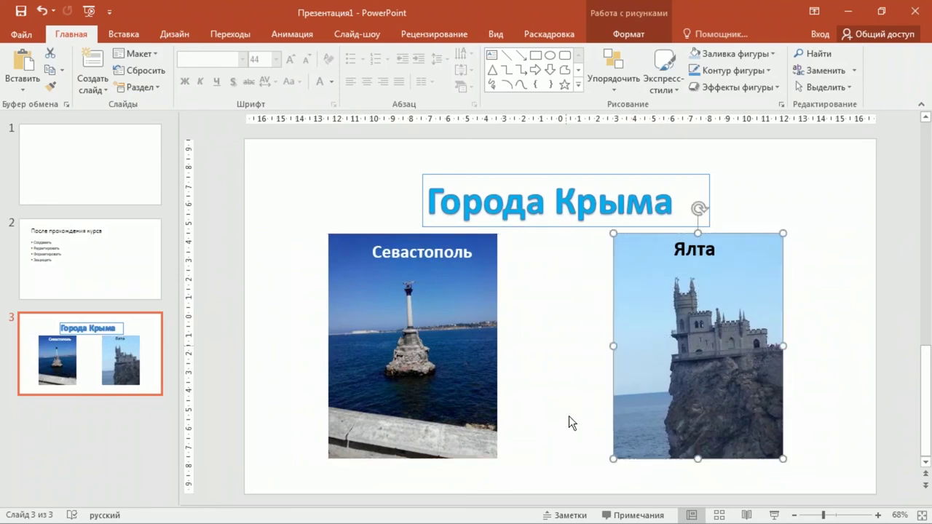
pyautogui.click(546, 173)
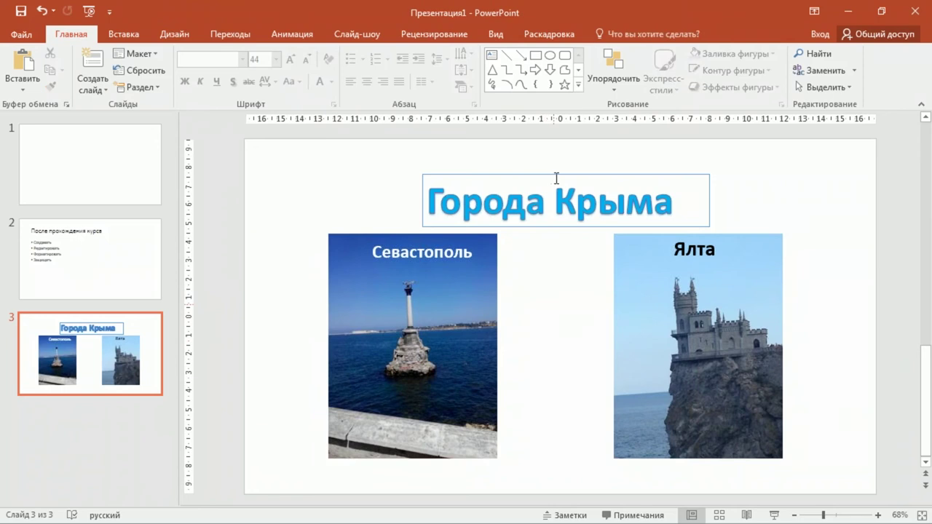
# Rotate the Города Крыма heading back to horizontal and raise it just above the two photos.
pyautogui.moveTo(554, 175); pyautogui.dragTo(540, 164)
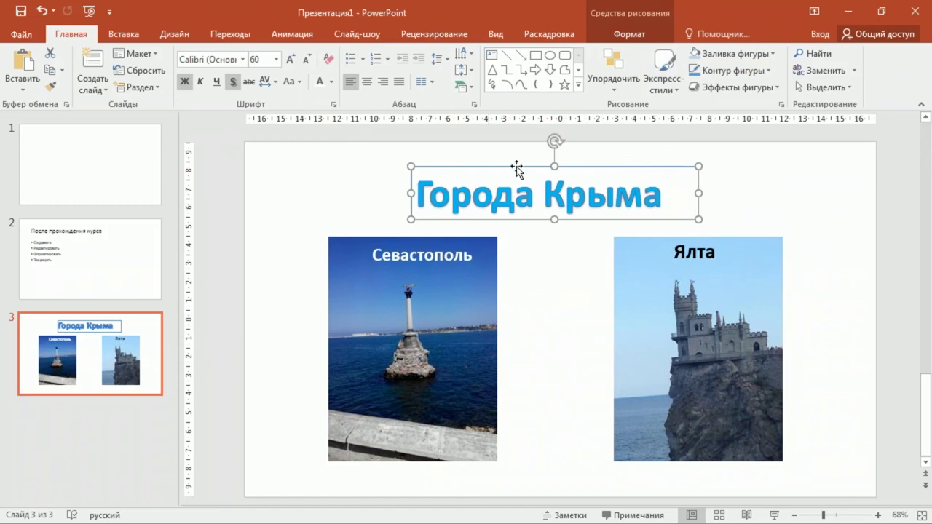
pyautogui.moveTo(555, 140); pyautogui.dragTo(549, 151)
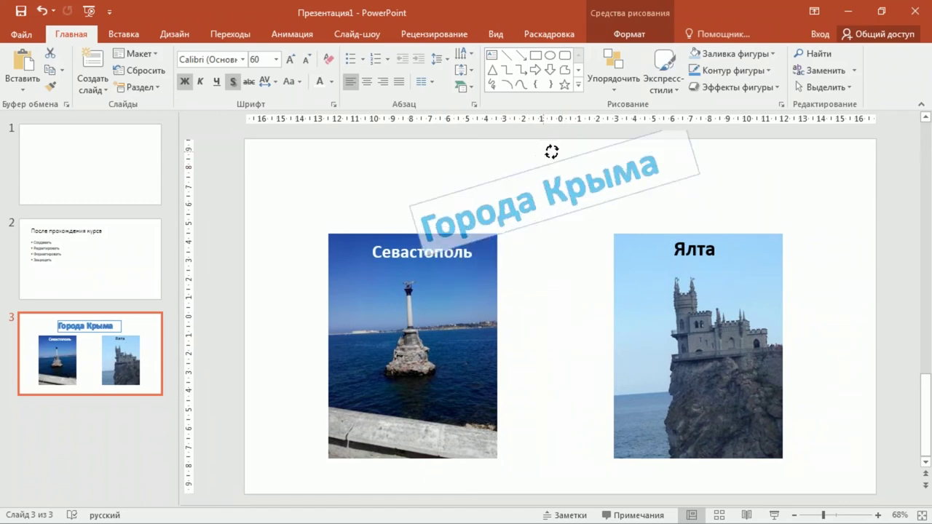
pyautogui.moveTo(550, 151)
pyautogui.mouseDown()
pyautogui.moveTo(561, 162)
pyautogui.moveTo(548, 346)
pyautogui.mouseUp()
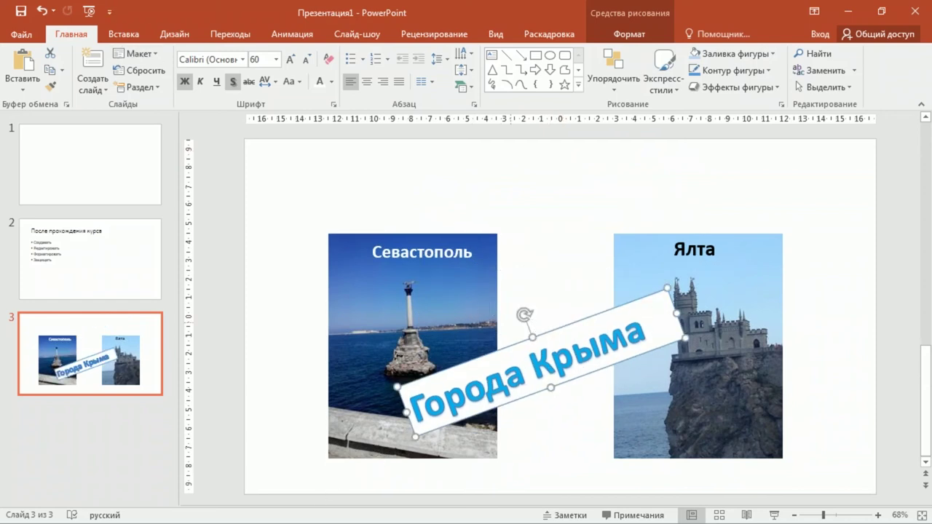
pyautogui.moveTo(558, 327); pyautogui.dragTo(561, 181)
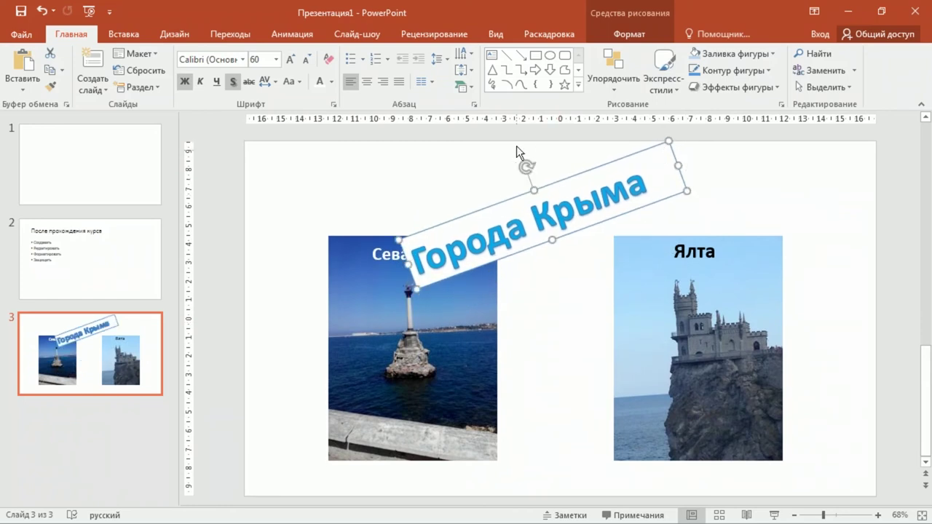
pyautogui.moveTo(525, 163); pyautogui.dragTo(540, 160)
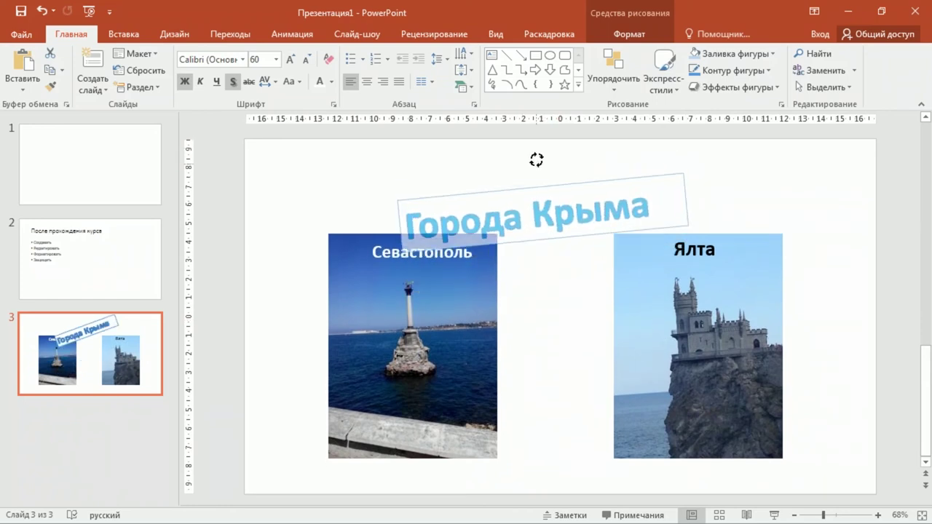
pyautogui.moveTo(540, 160); pyautogui.dragTo(539, 158)
pyautogui.moveTo(562, 188); pyautogui.dragTo(562, 156)
pyautogui.click(549, 264)
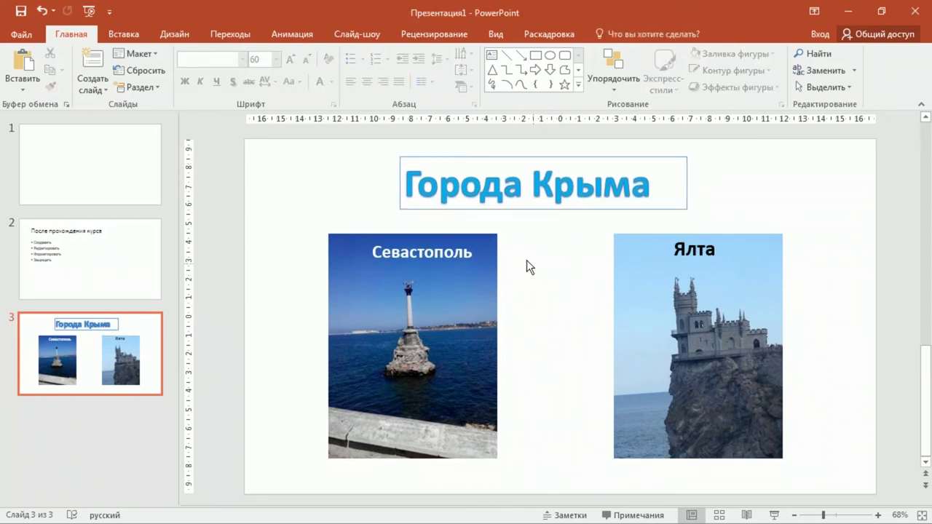
# From slide 2, set the presentation's theme fonts to Arial using the Design variants.
pyautogui.click(111, 249)
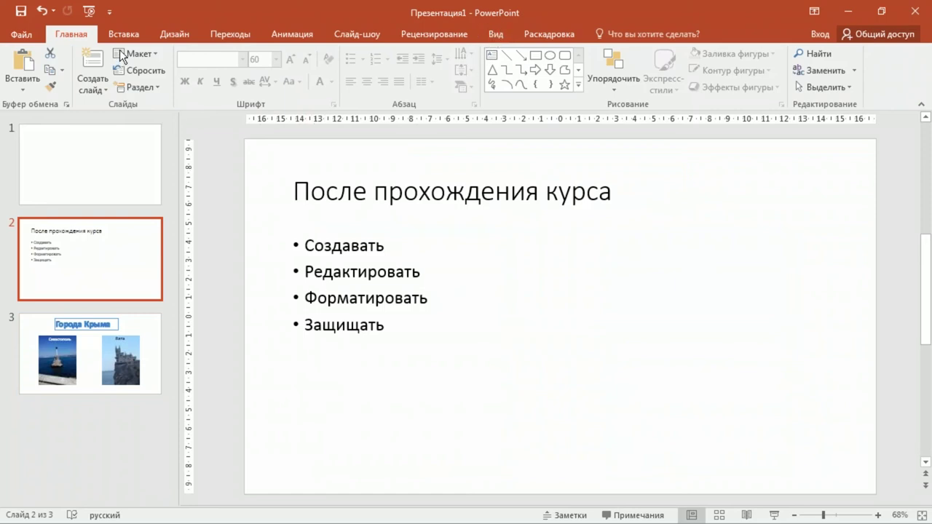
pyautogui.click(122, 28)
pyautogui.click(181, 32)
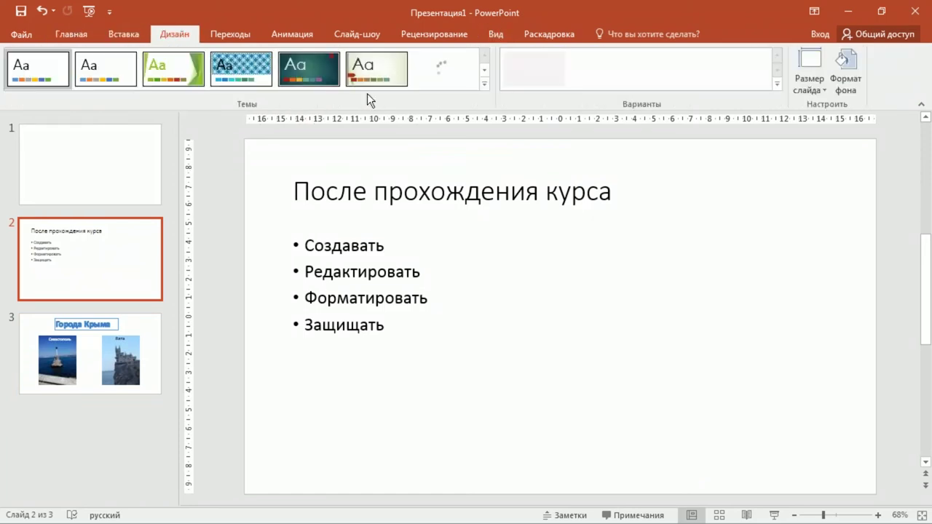
pyautogui.click(778, 84)
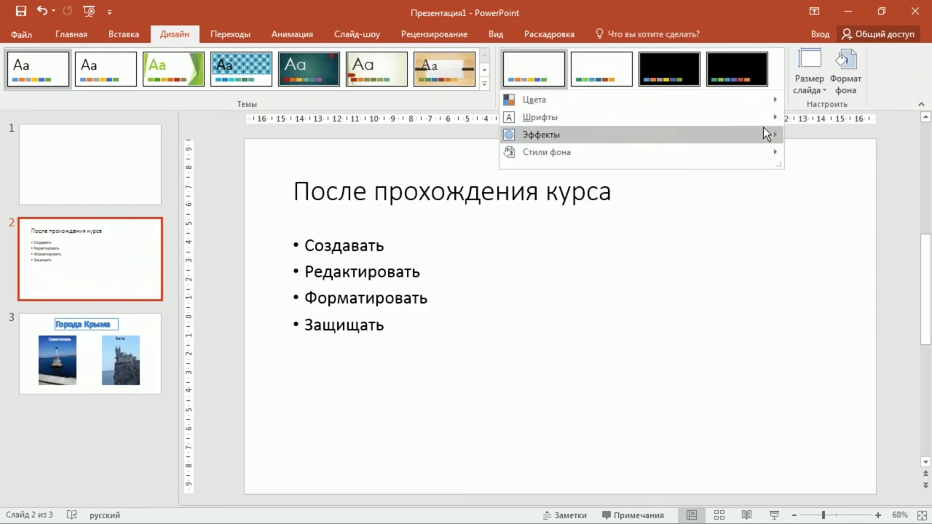
pyautogui.moveTo(772, 116)
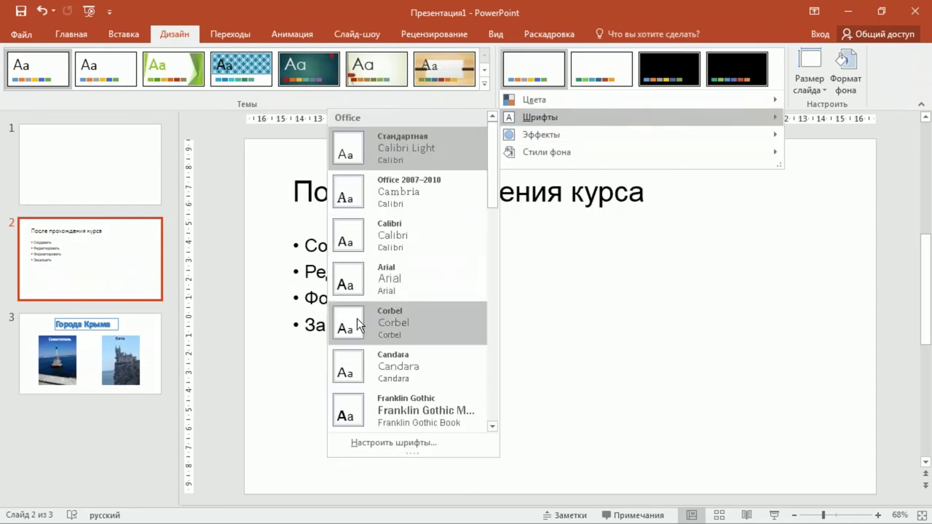
pyautogui.click(383, 269)
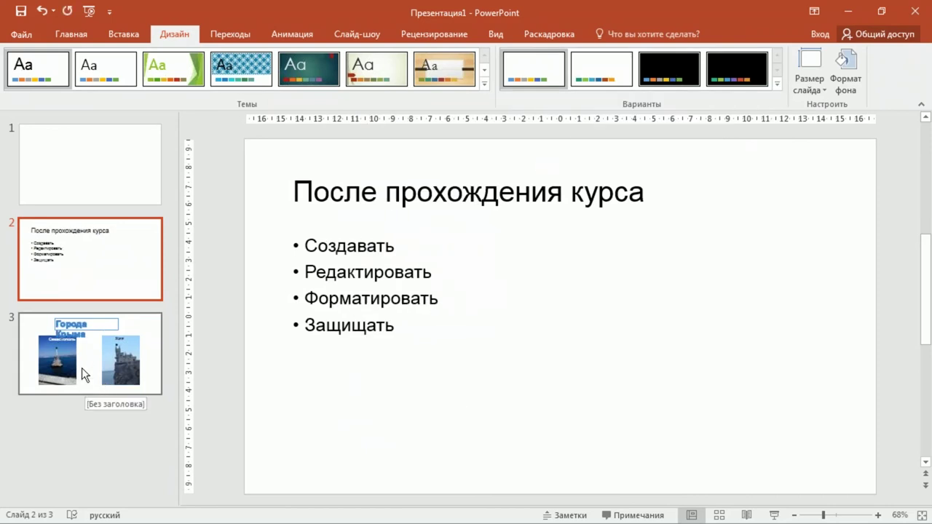
pyautogui.click(82, 367)
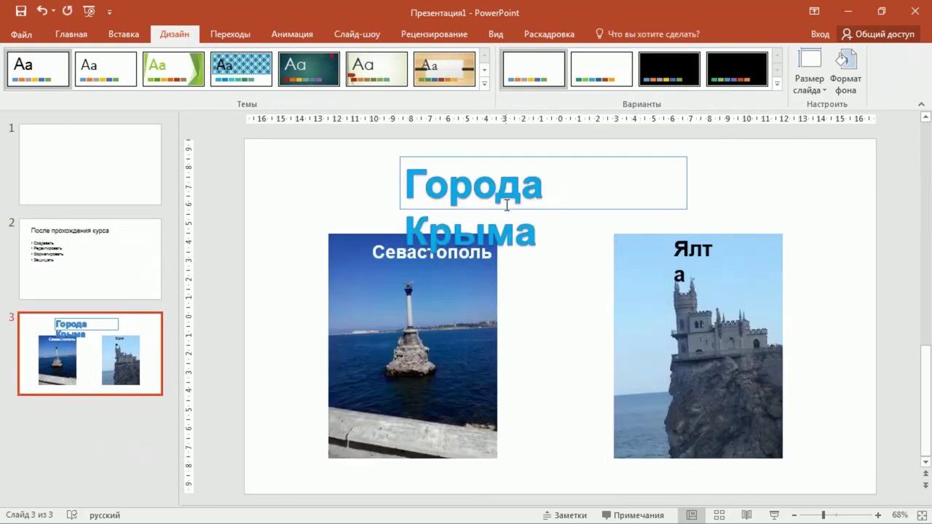
# Widen the Города Крыма heading and Ялта caption to single lines; shift Севастополь slightly left.
pyautogui.click(683, 208)
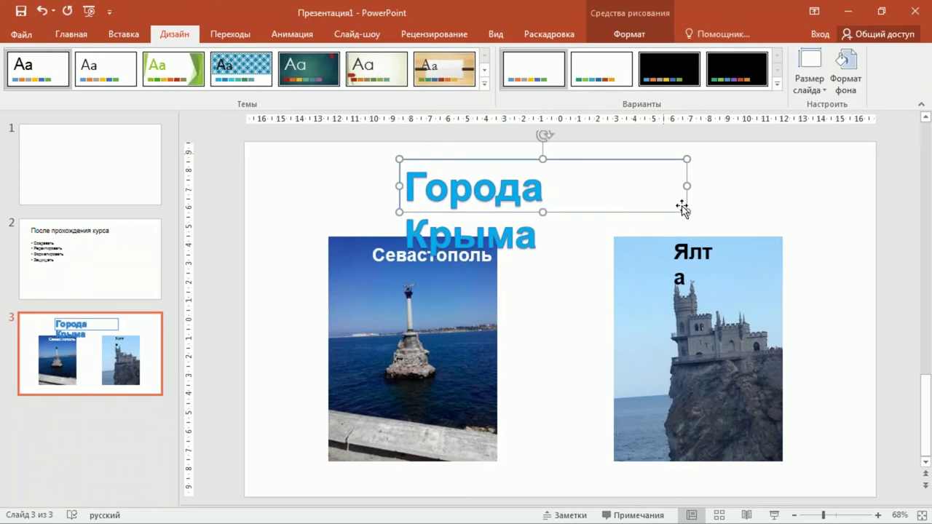
pyautogui.moveTo(688, 187); pyautogui.dragTo(728, 186)
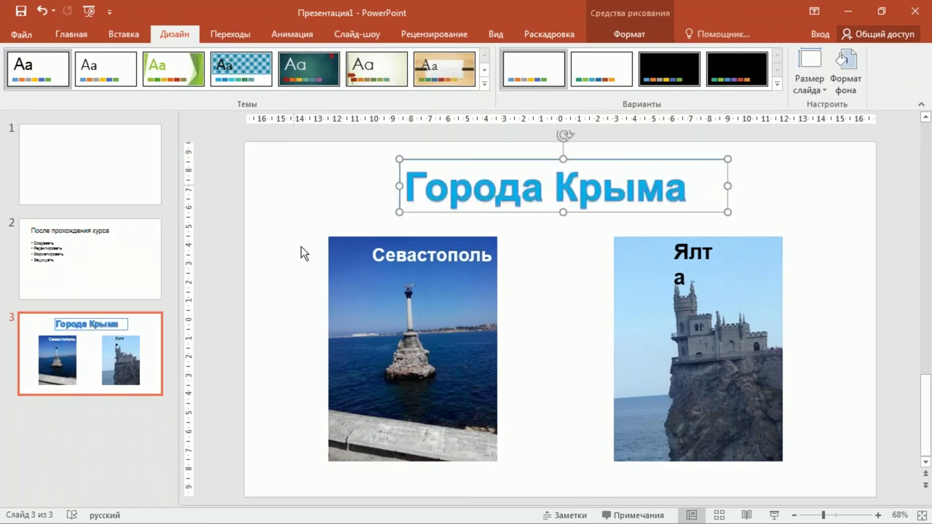
pyautogui.click(424, 255)
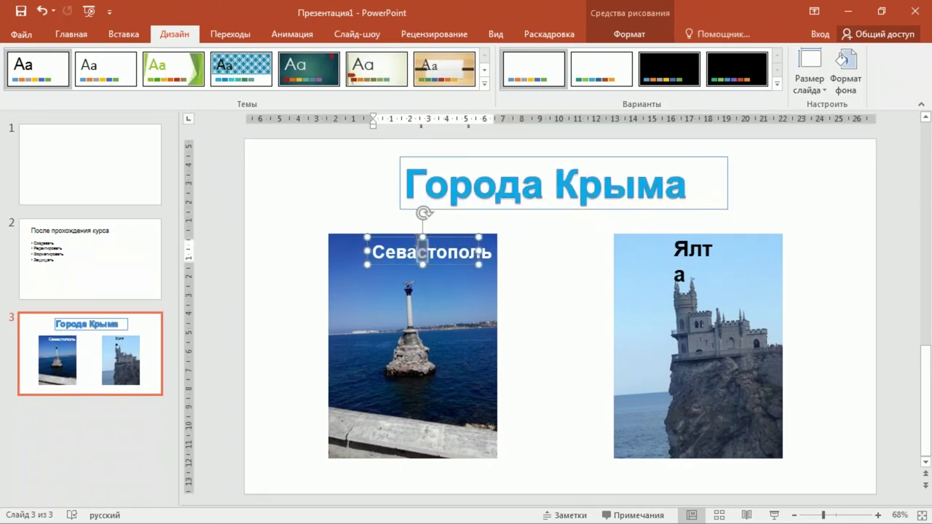
pyautogui.moveTo(437, 237); pyautogui.dragTo(427, 235)
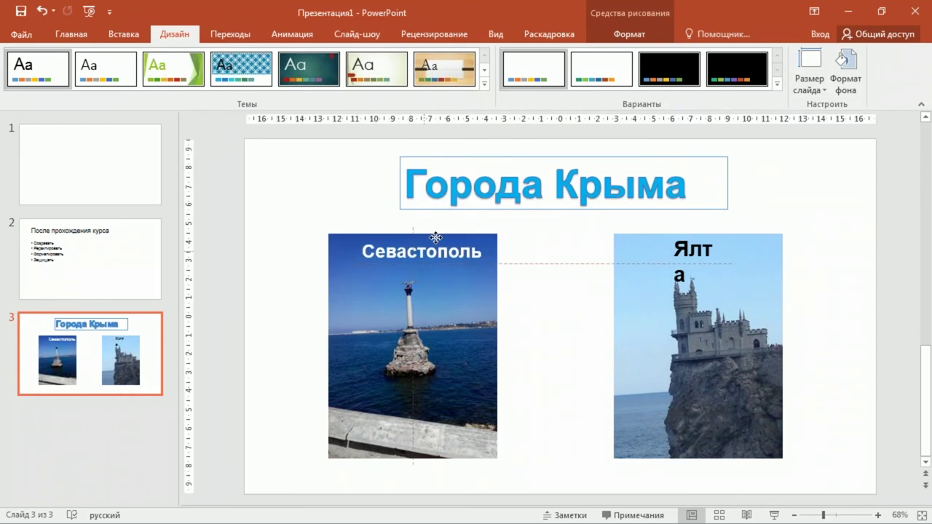
pyautogui.click(666, 249)
pyautogui.click(714, 254)
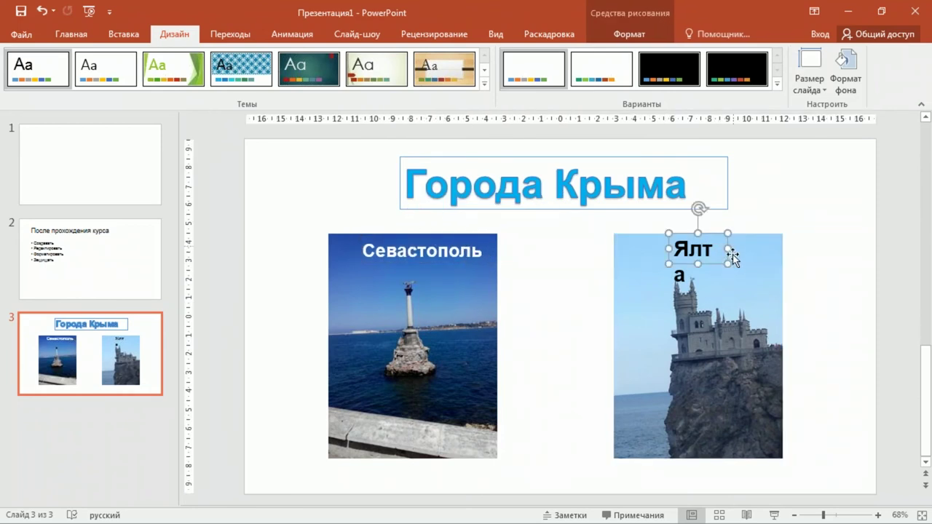
pyautogui.moveTo(728, 249); pyautogui.dragTo(743, 251)
pyautogui.click(756, 196)
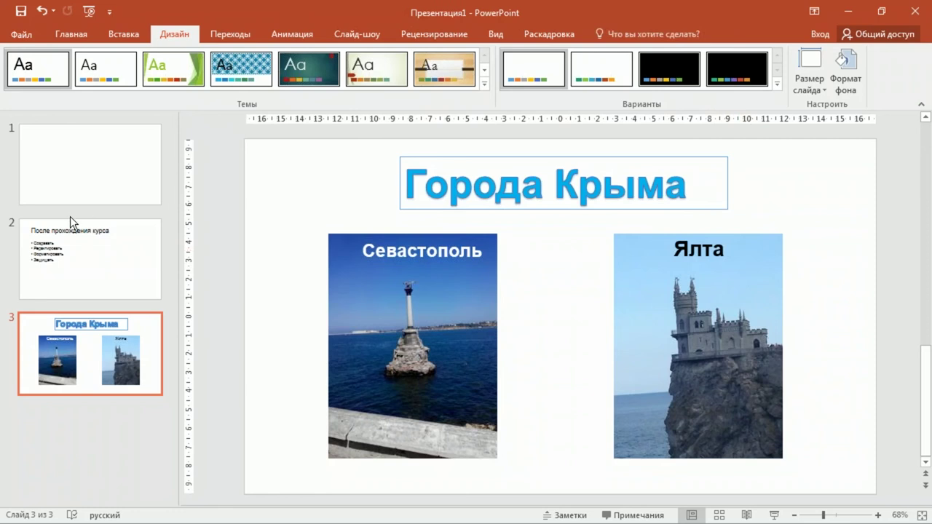
# Set the insertion point after slide 3 in the thumbnail pane for a new slide.
pyautogui.click(106, 264)
pyautogui.click(108, 352)
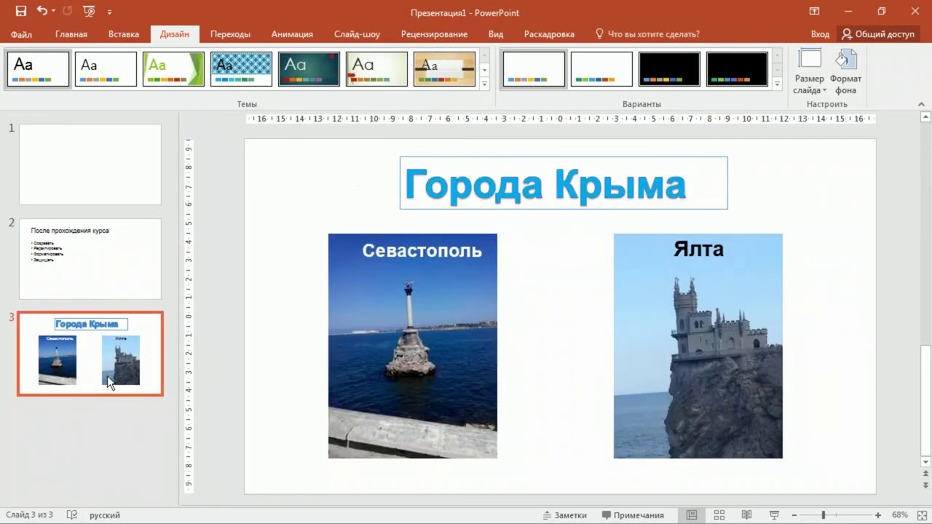
pyautogui.click(112, 422)
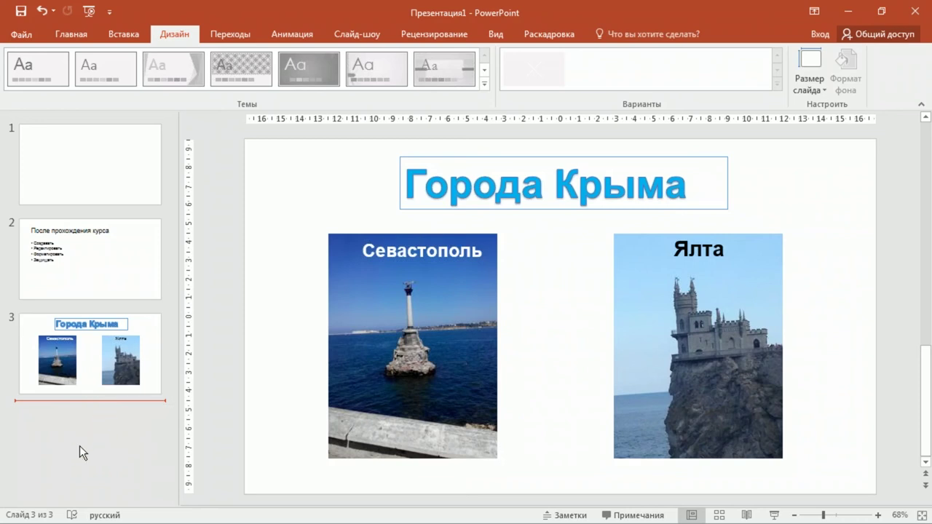
pyautogui.click(73, 34)
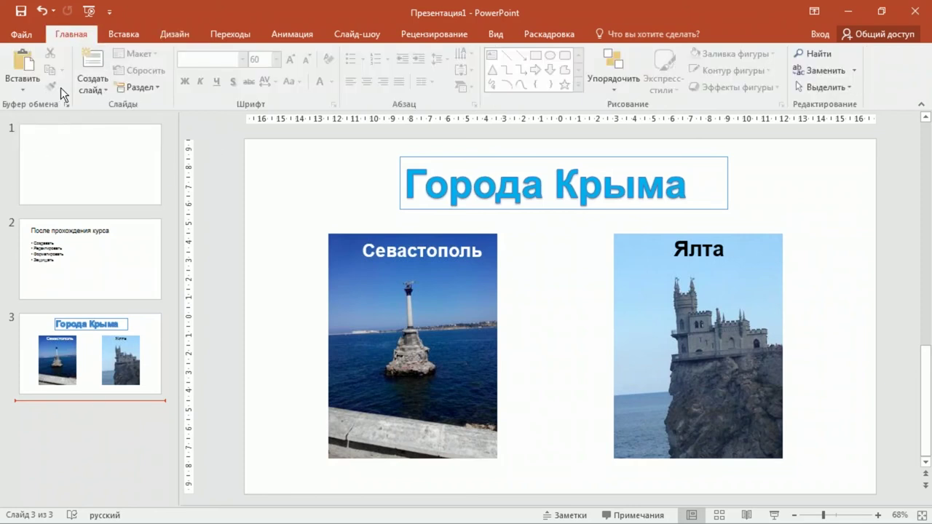
# Insert a new Пустой слайд (blank) slide 4 after the Crimea cities slide.
pyautogui.click(87, 85)
pyautogui.click(114, 270)
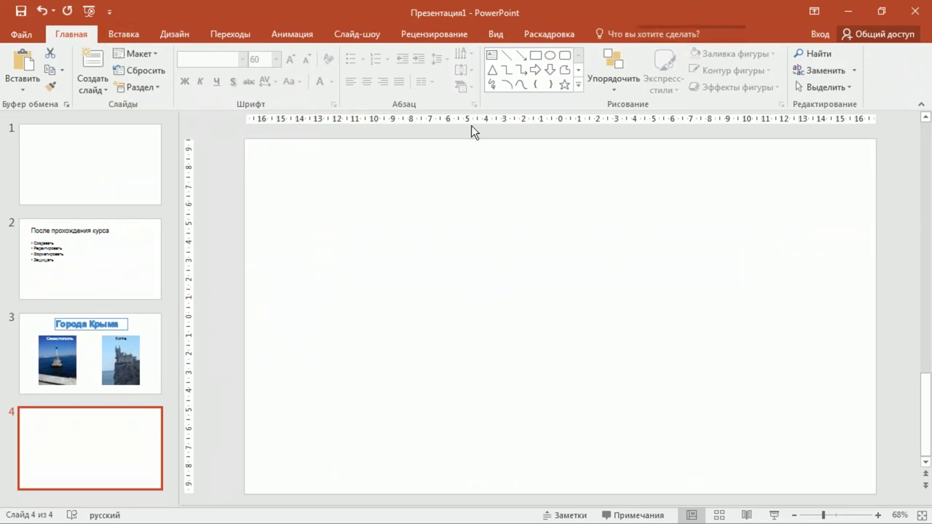
pyautogui.click(578, 86)
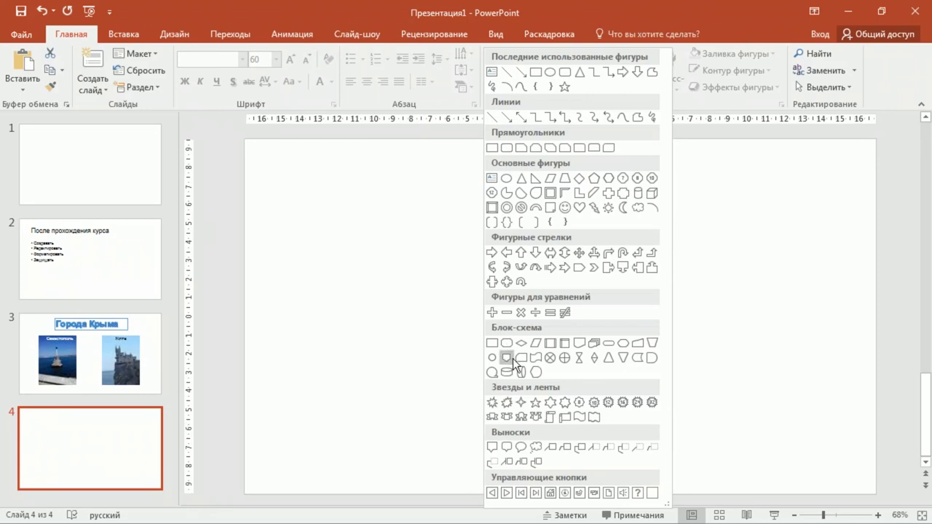
# Draw a rounded rectangle across the top of slide 4 and round its corners almost into a pill.
pyautogui.click(566, 73)
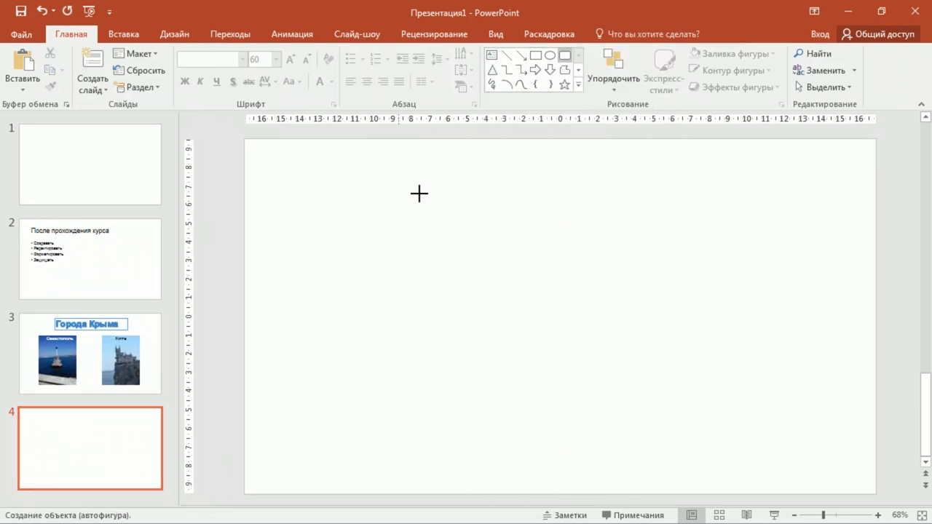
pyautogui.moveTo(398, 182); pyautogui.dragTo(642, 235)
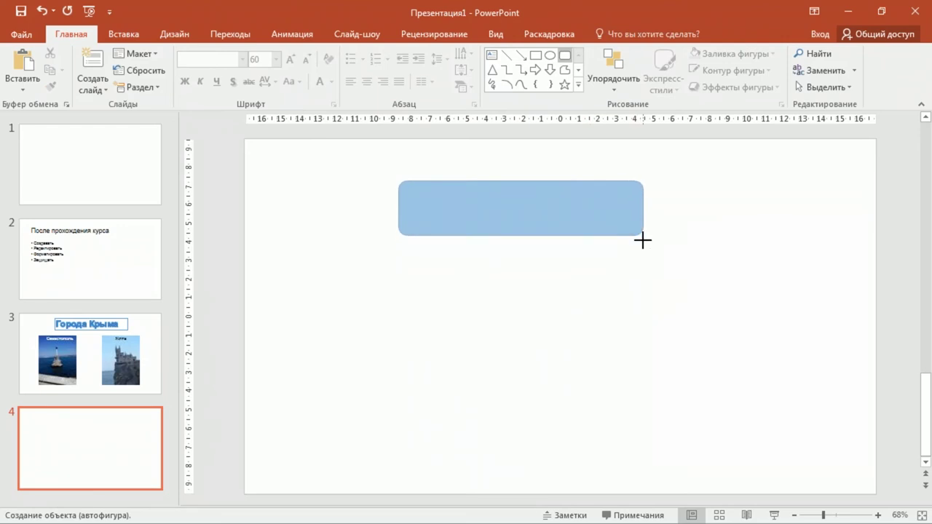
pyautogui.moveTo(643, 235); pyautogui.dragTo(642, 250)
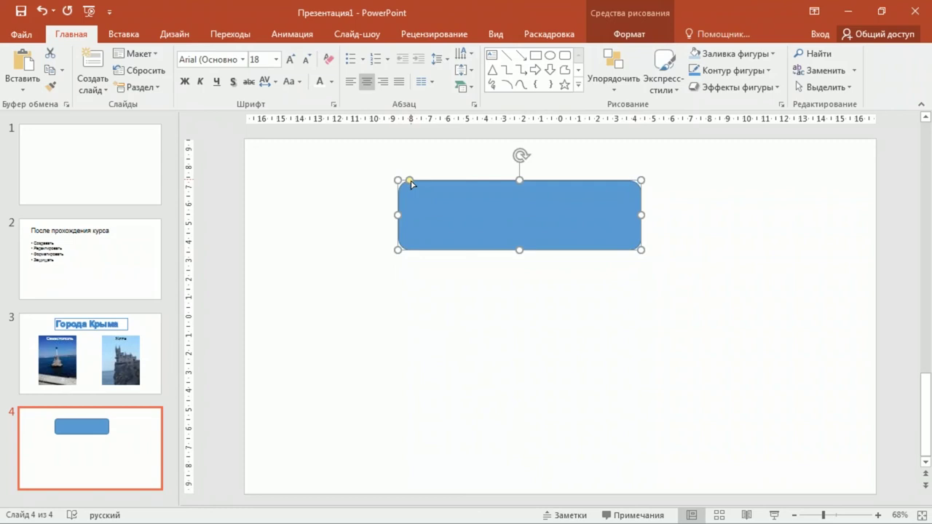
pyautogui.moveTo(411, 183); pyautogui.dragTo(415, 188)
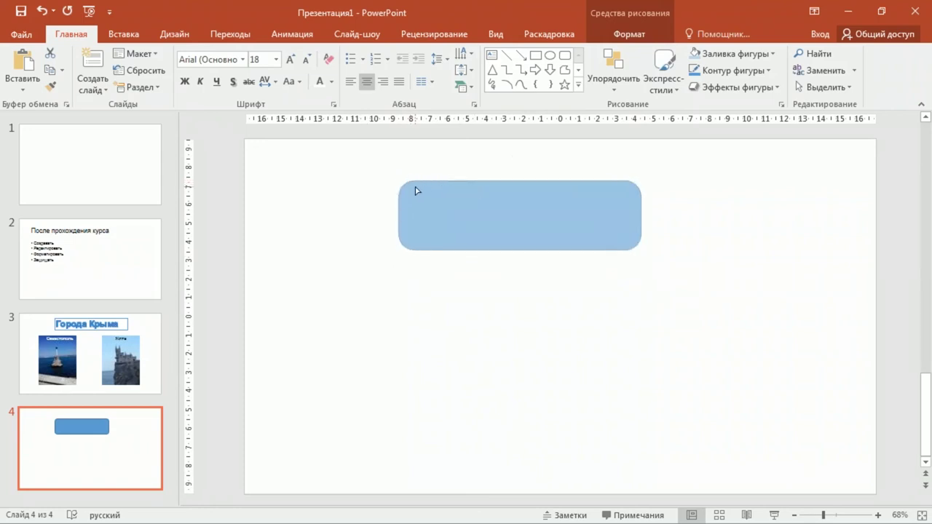
pyautogui.moveTo(415, 188); pyautogui.dragTo(426, 193)
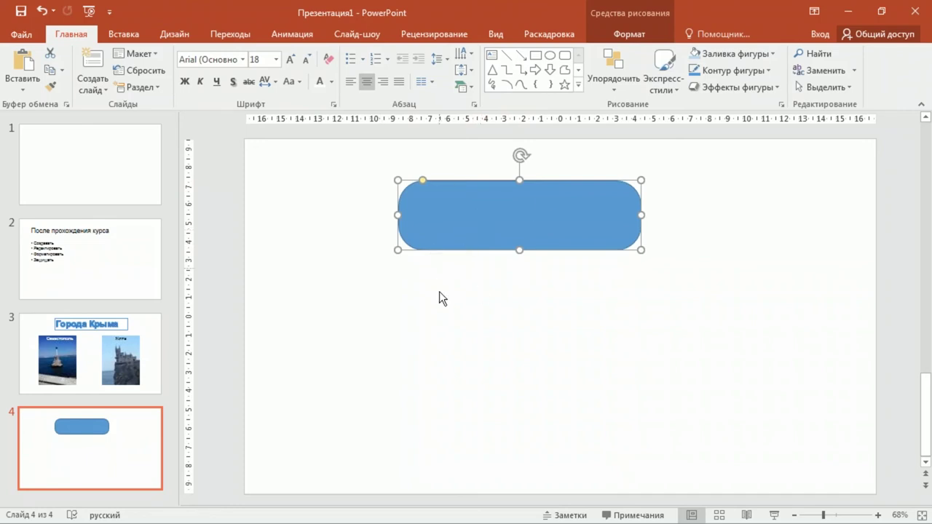
# Type 'Фигуры' into the rounded shape.
pyautogui.rightClick(491, 206)
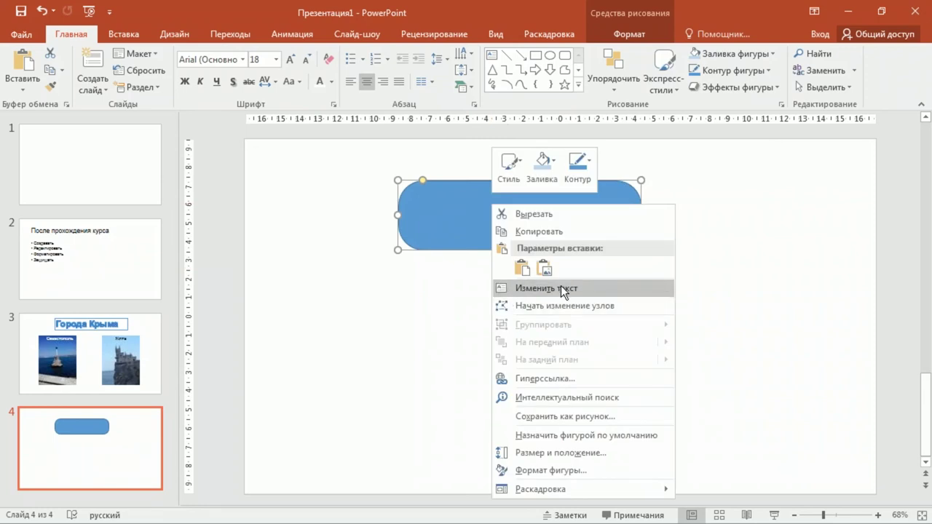
pyautogui.press('Escape')
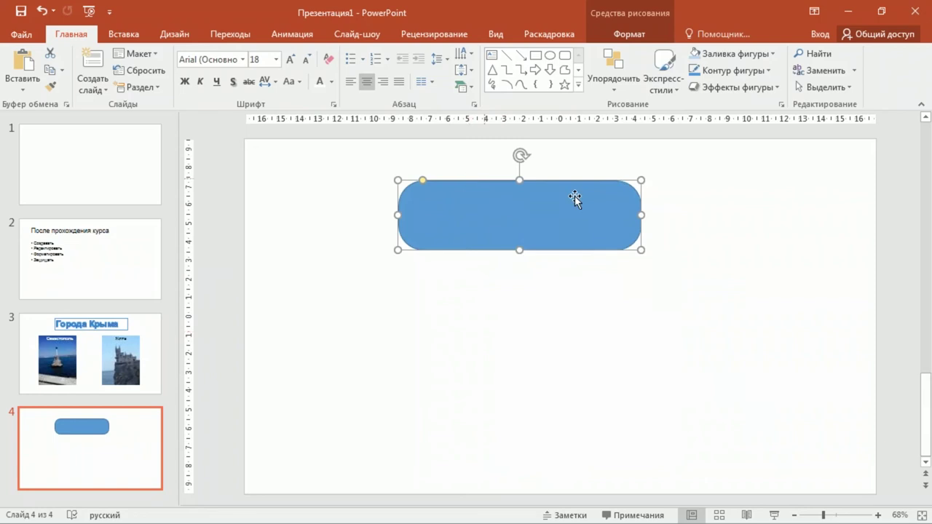
pyautogui.write('ф')
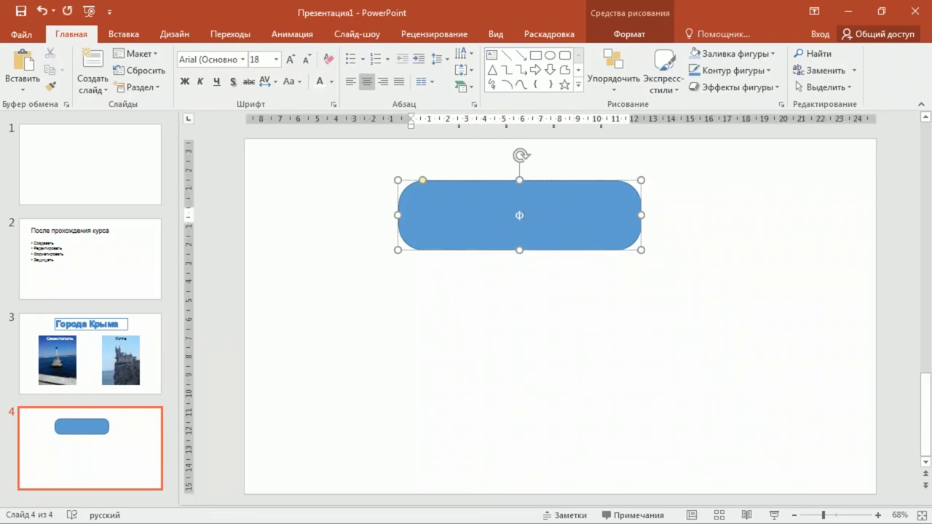
pyautogui.write('игуры')
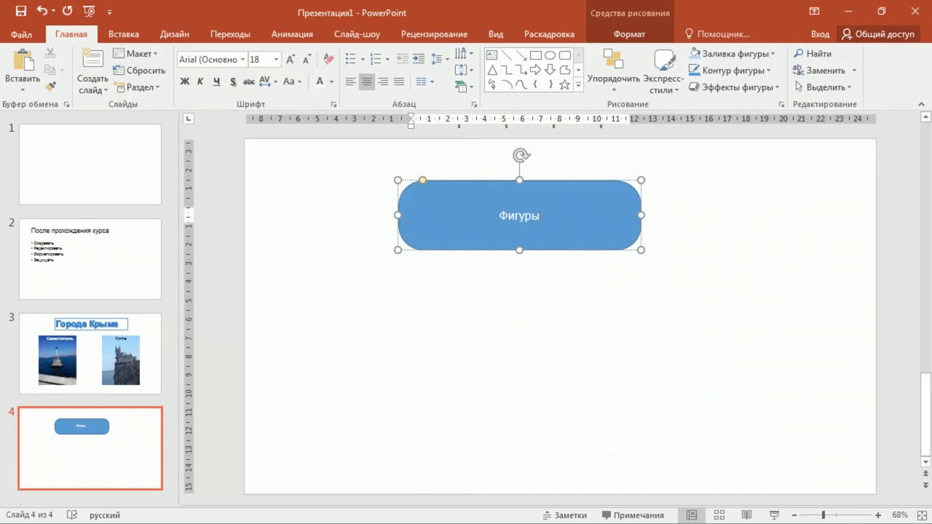
pyautogui.click(452, 181)
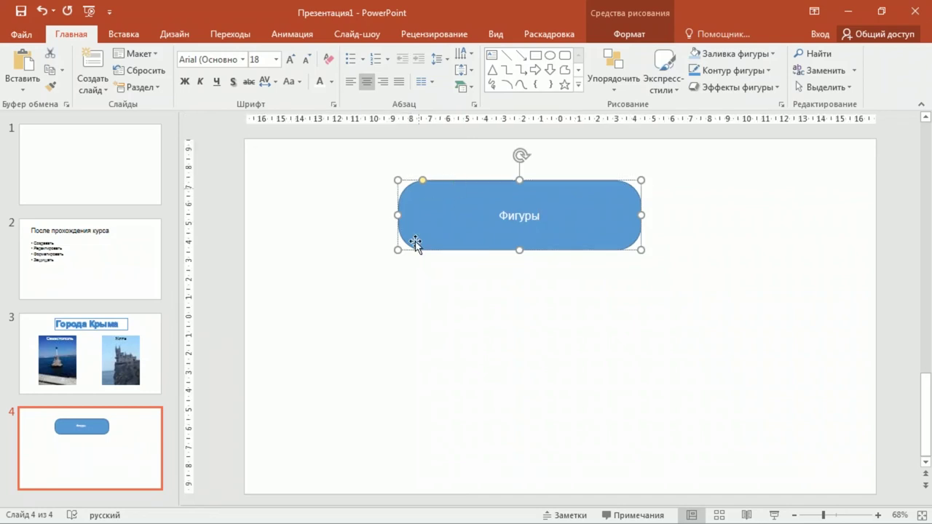
# Resize the shape to a smaller box right of centre and enlarge the Фигуры text.
pyautogui.moveTo(397, 250)
pyautogui.mouseDown()
pyautogui.moveTo(583, 210)
pyautogui.moveTo(490, 223)
pyautogui.mouseUp()
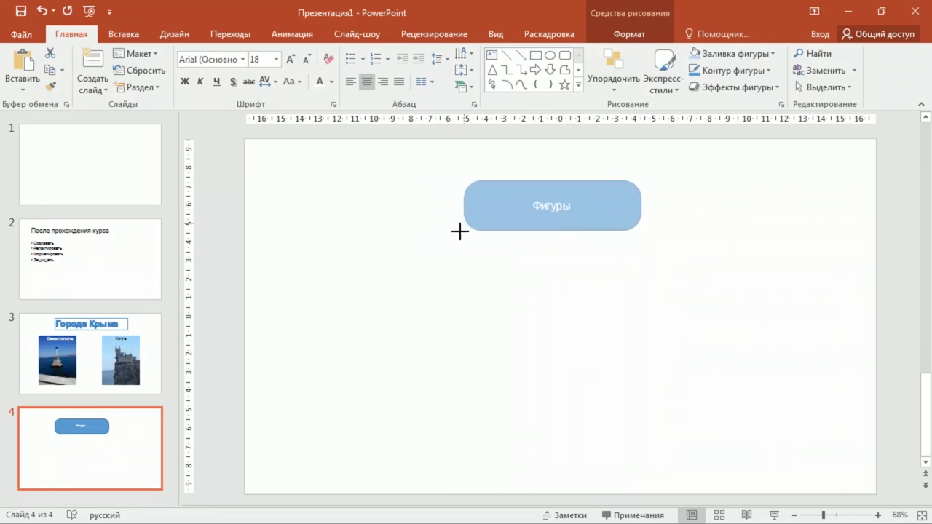
pyautogui.moveTo(456, 231); pyautogui.dragTo(517, 215)
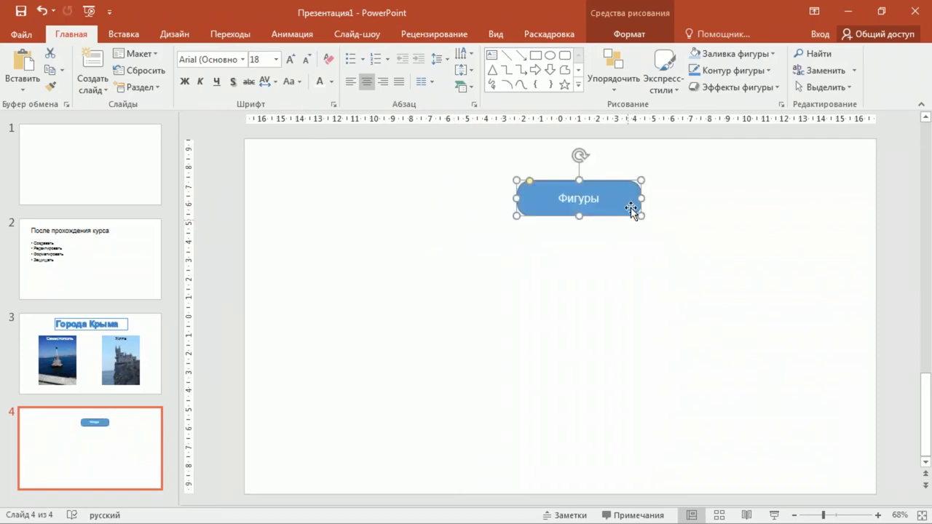
pyautogui.moveTo(641, 214); pyautogui.dragTo(674, 230)
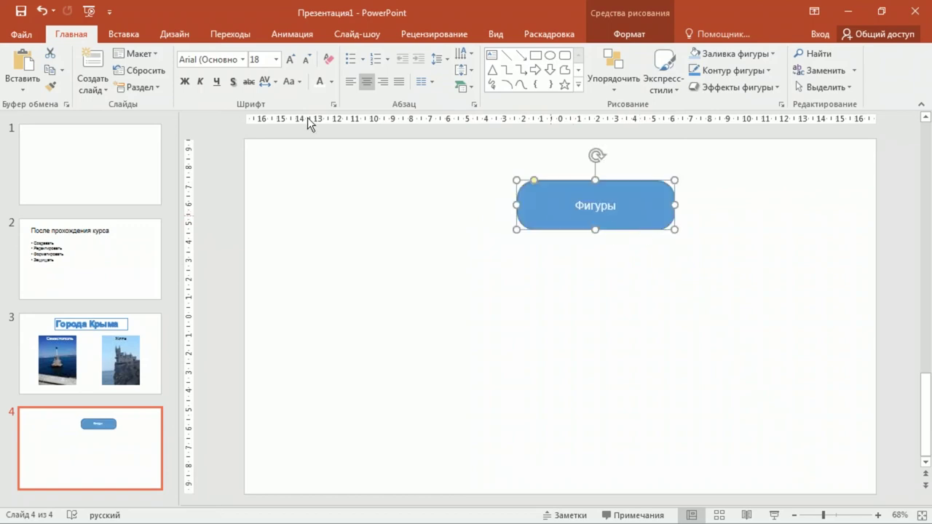
pyautogui.click(289, 59)
pyautogui.click(289, 60)
# Enlarge the Фигуры text to 36 pt, adjust paragraph Spacing Before, and shift the shape left.
pyautogui.click(289, 59)
pyautogui.click(289, 60)
pyautogui.click(289, 60)
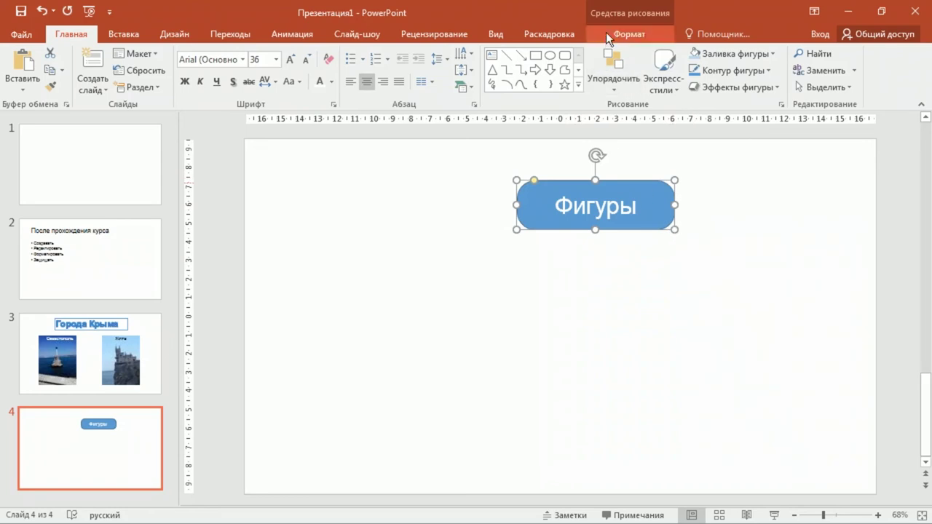
pyautogui.click(475, 104)
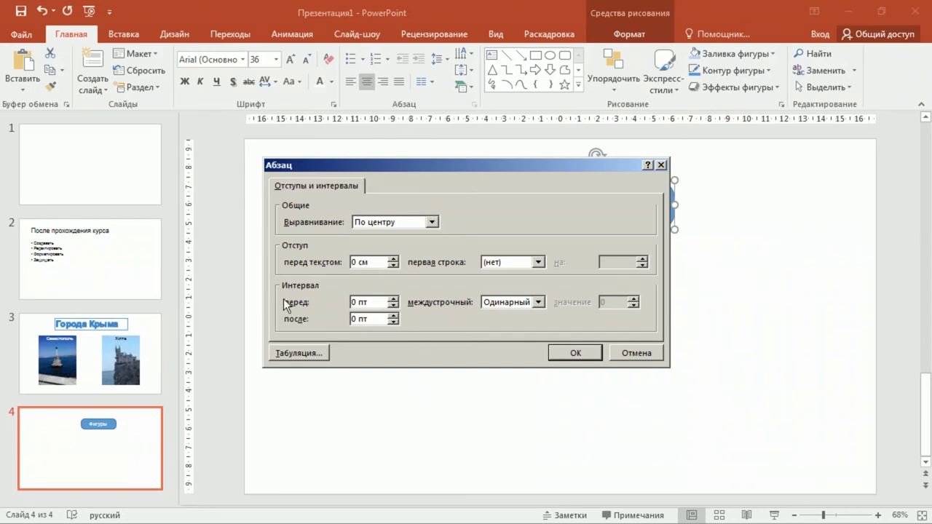
pyautogui.click(394, 299)
pyautogui.click(569, 356)
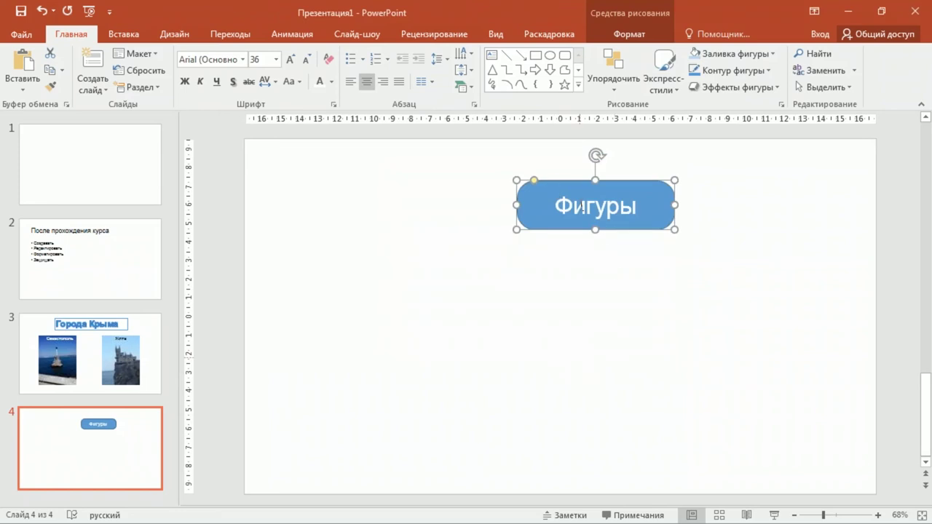
pyautogui.moveTo(628, 226); pyautogui.dragTo(583, 217)
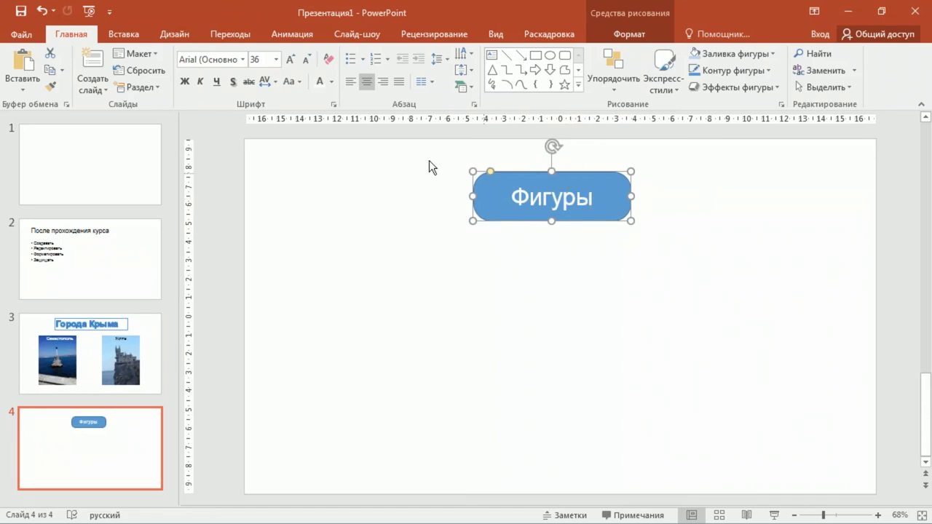
# Set the Фигуры paragraph's Spacing Before to 0 pt and place a copy below the shape.
pyautogui.click(474, 105)
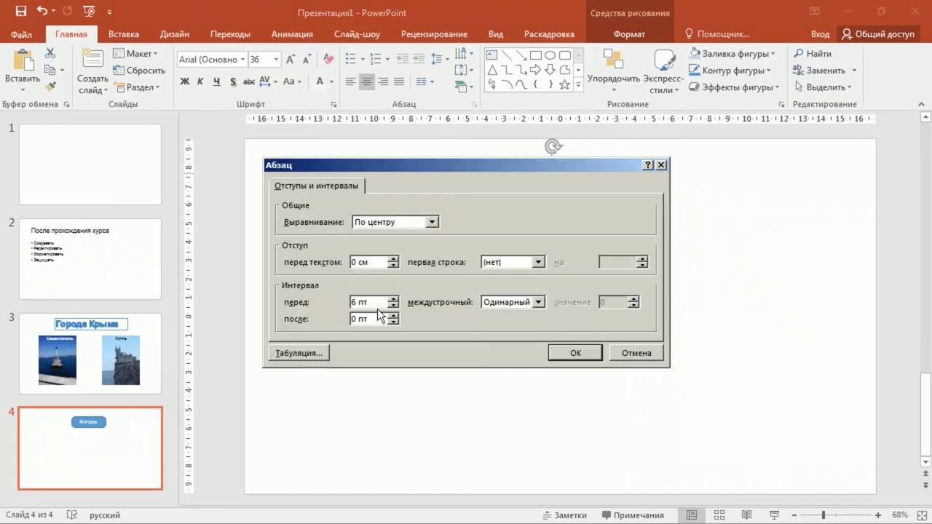
pyautogui.click(393, 300)
pyautogui.click(579, 355)
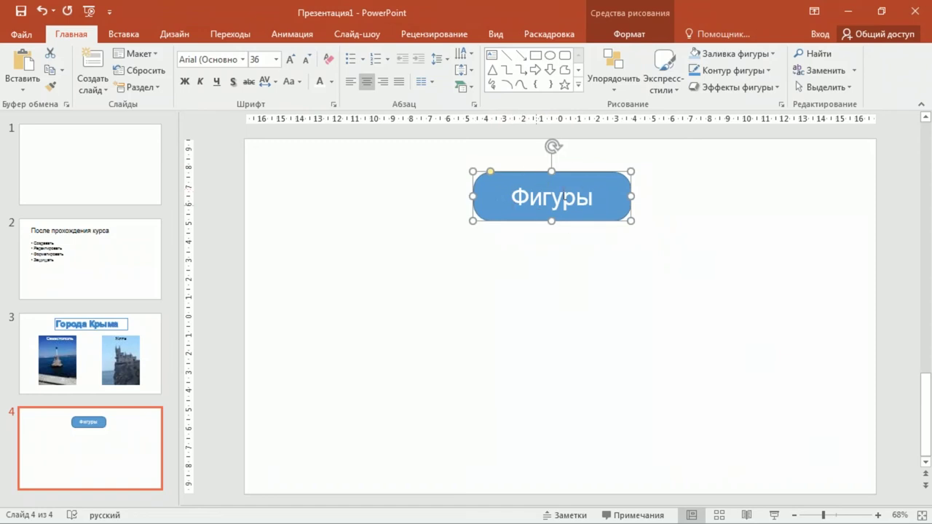
pyautogui.click(473, 104)
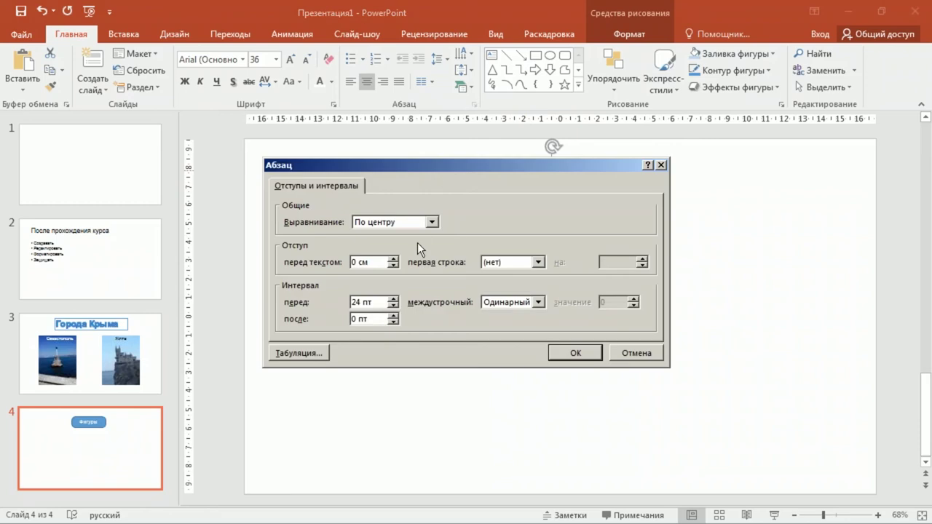
pyautogui.click(394, 306)
pyautogui.click(394, 306)
pyautogui.click(575, 354)
pyautogui.click(592, 252)
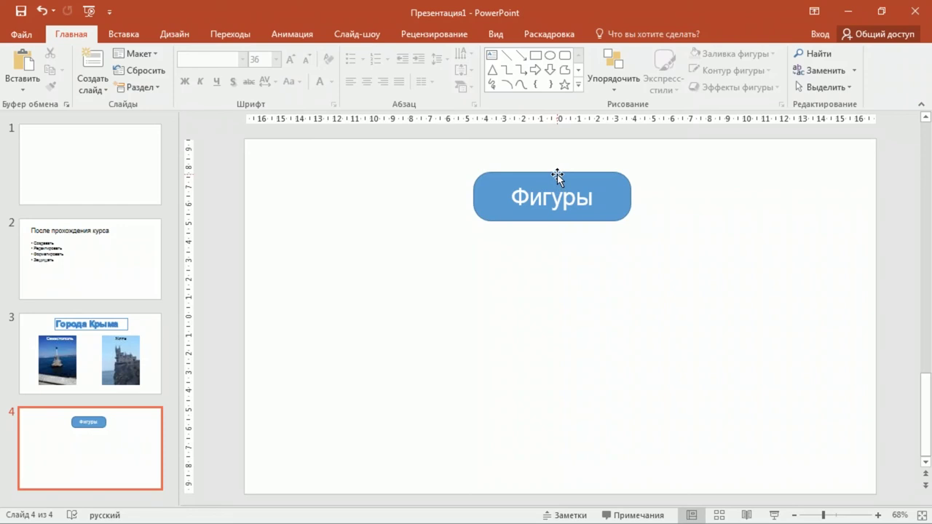
pyautogui.moveTo(557, 174)
pyautogui.mouseDown()
pyautogui.moveTo(366, 270)
pyautogui.moveTo(360, 263)
pyautogui.moveTo(758, 265)
pyautogui.mouseUp()
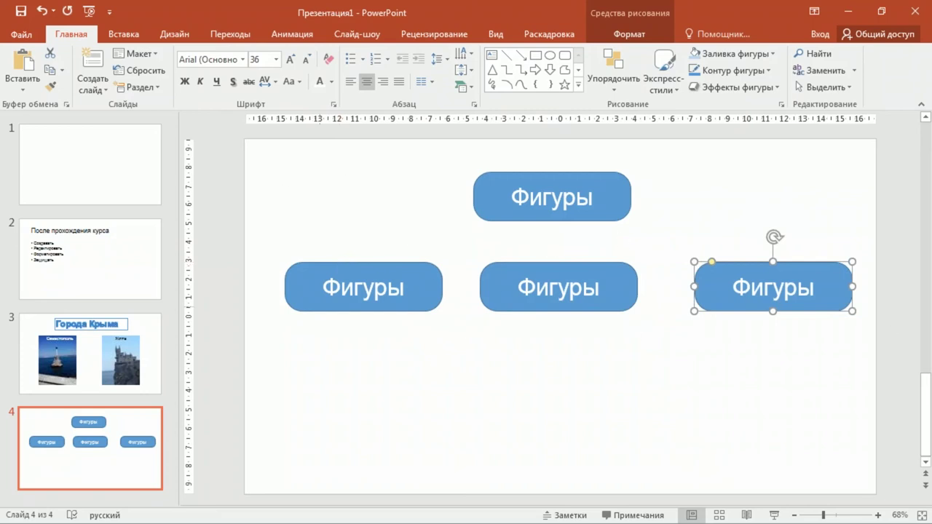
# Select the left copy of the Фигуры shape.
pyautogui.click(313, 284)
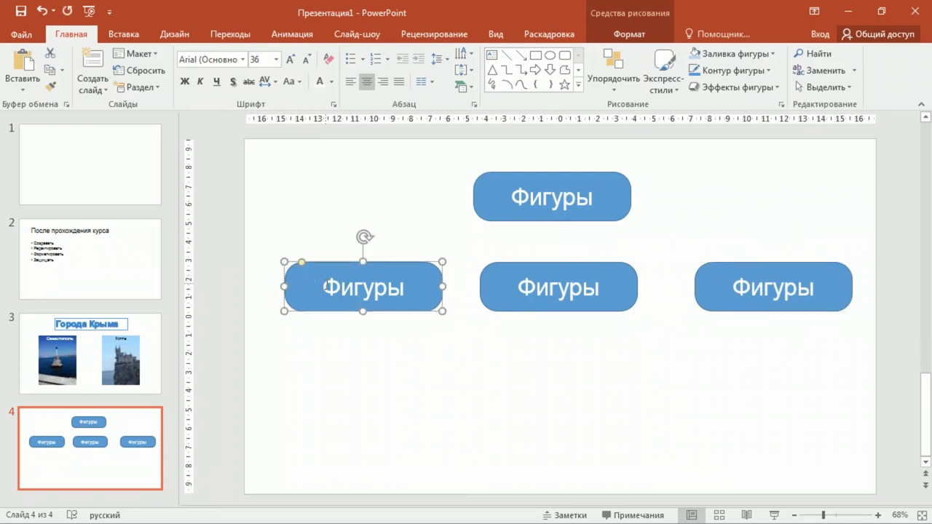
# Replace Фигуры in the left, middle and right copies with Треугольник, Прямоугольник and Овал.
pyautogui.moveTo(323, 288); pyautogui.dragTo(408, 288)
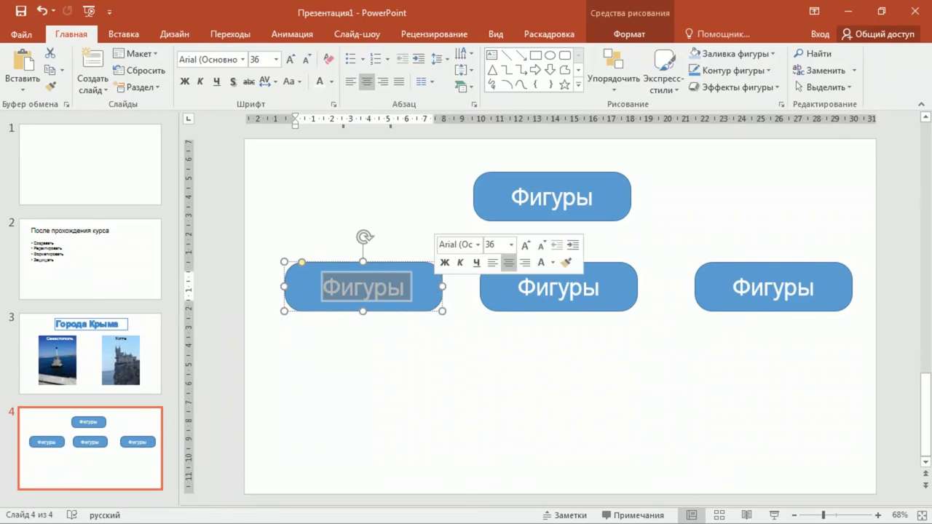
pyautogui.write('Треу')
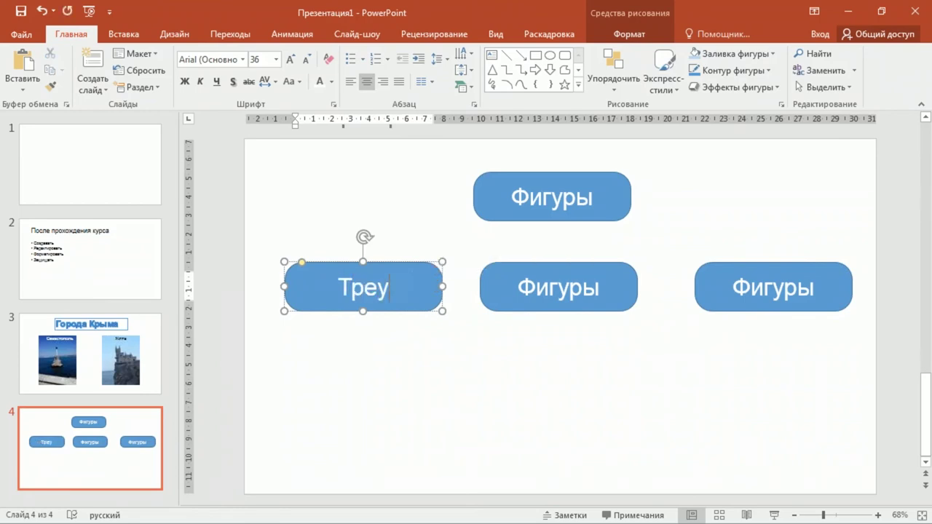
pyautogui.write('гольник')
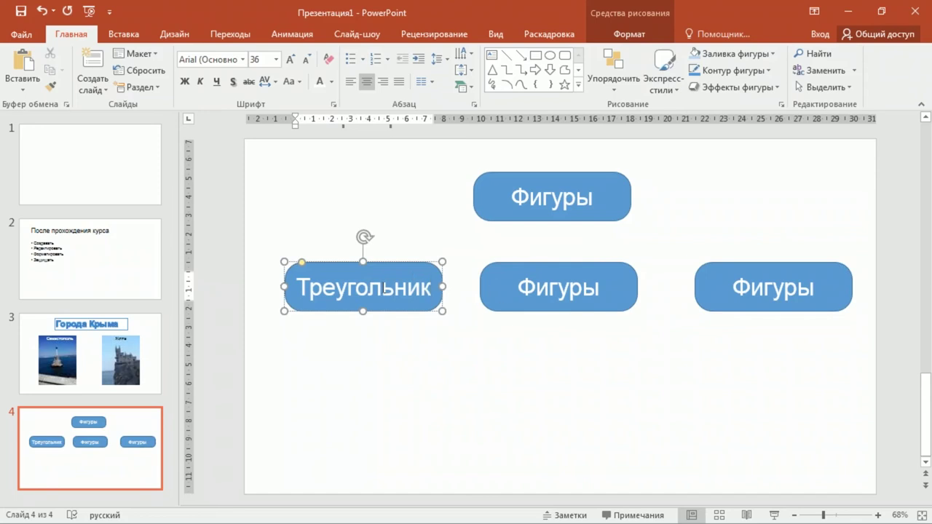
pyautogui.click(523, 287)
pyautogui.moveTo(523, 287); pyautogui.dragTo(607, 287)
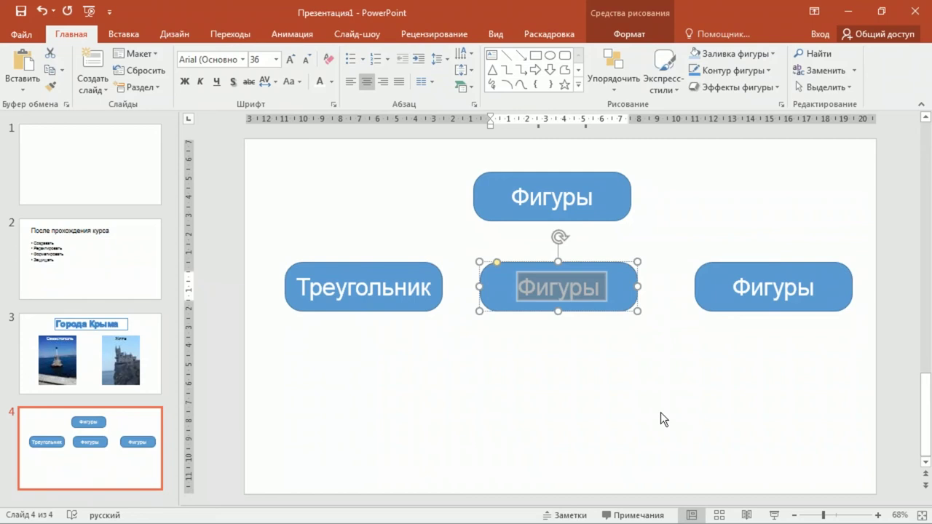
pyautogui.write('Пря')
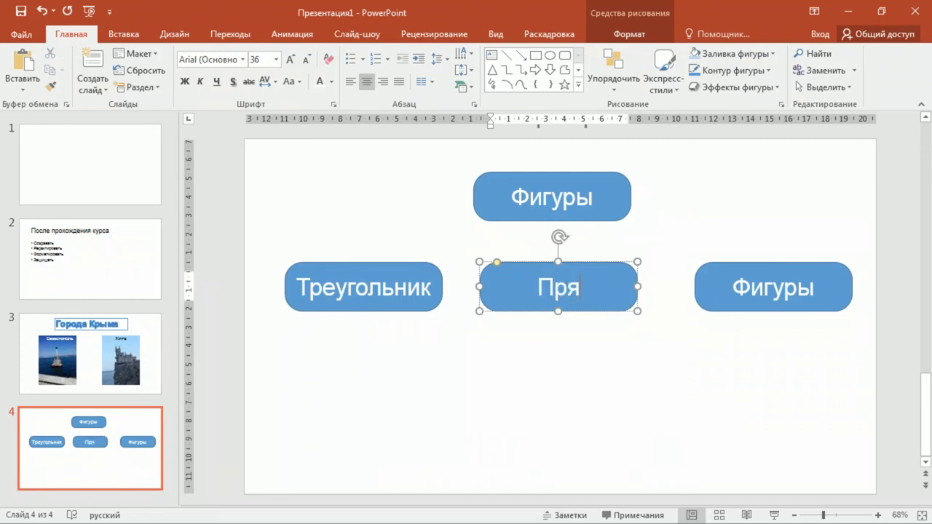
pyautogui.write('мо')
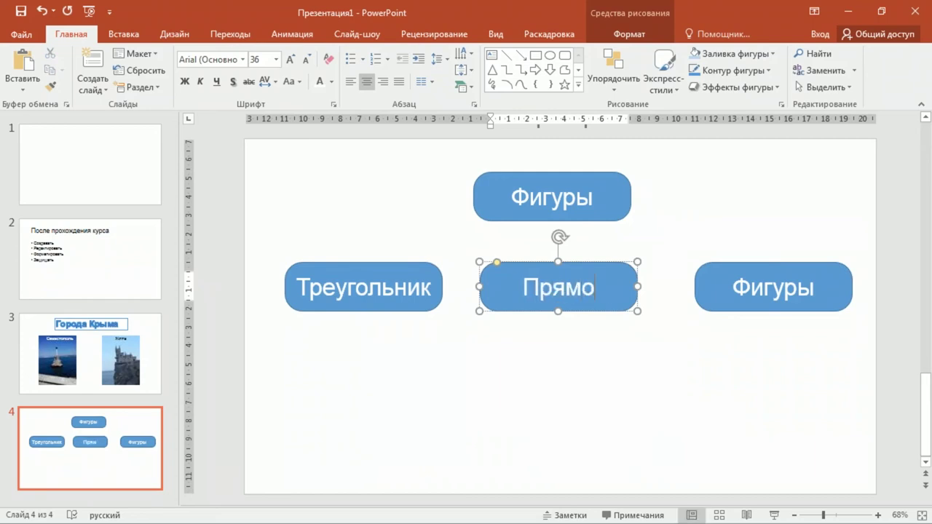
pyautogui.write('уголь')
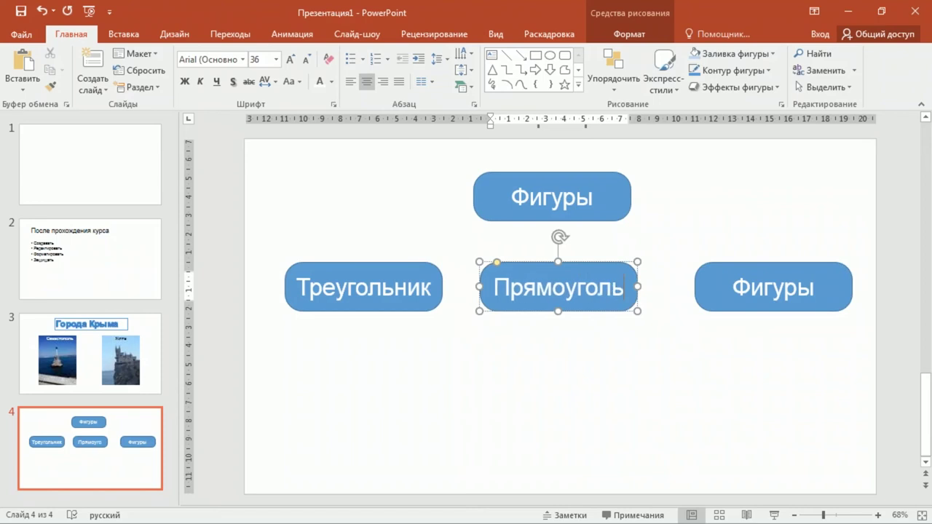
pyautogui.write('ник')
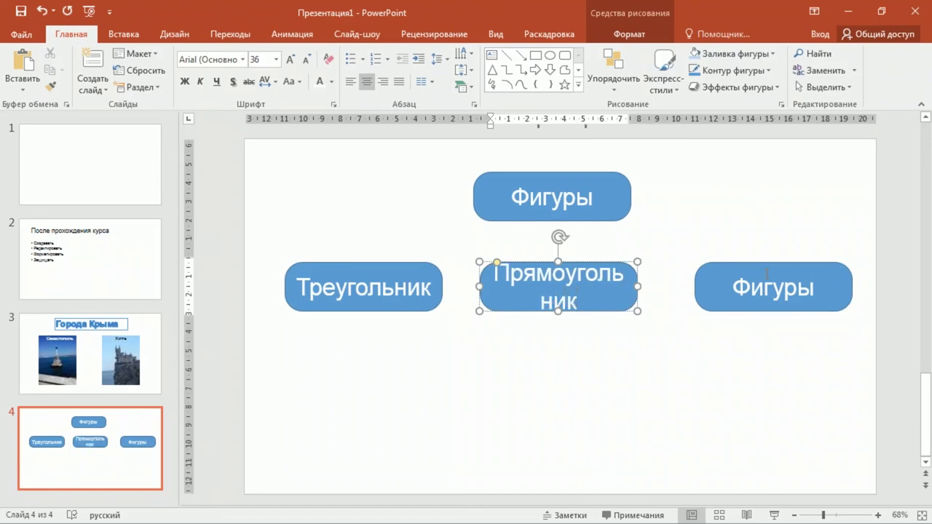
pyautogui.moveTo(740, 286); pyautogui.dragTo(823, 285)
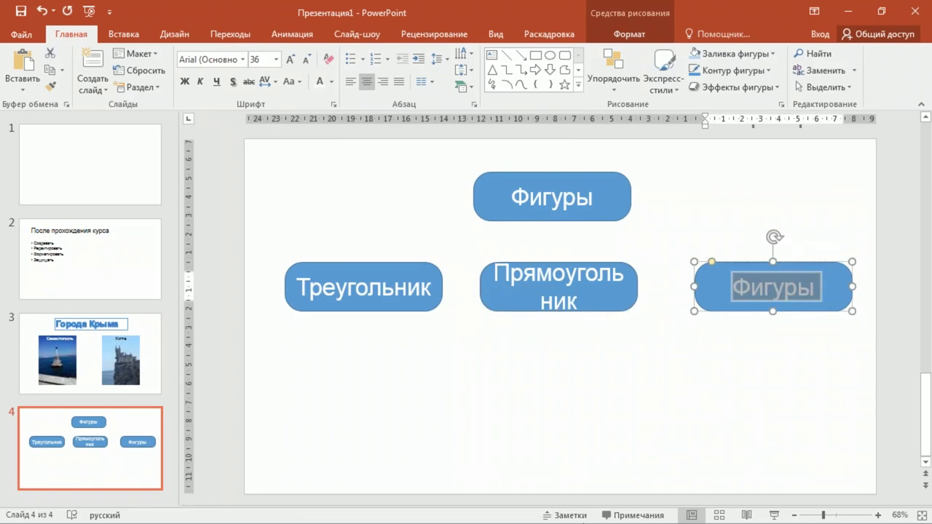
pyautogui.write('Ова')
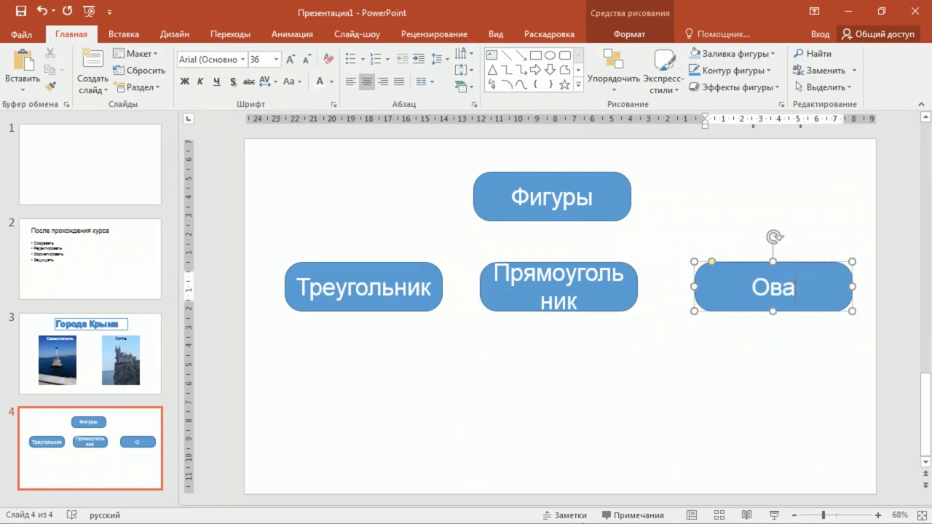
pyautogui.write('л')
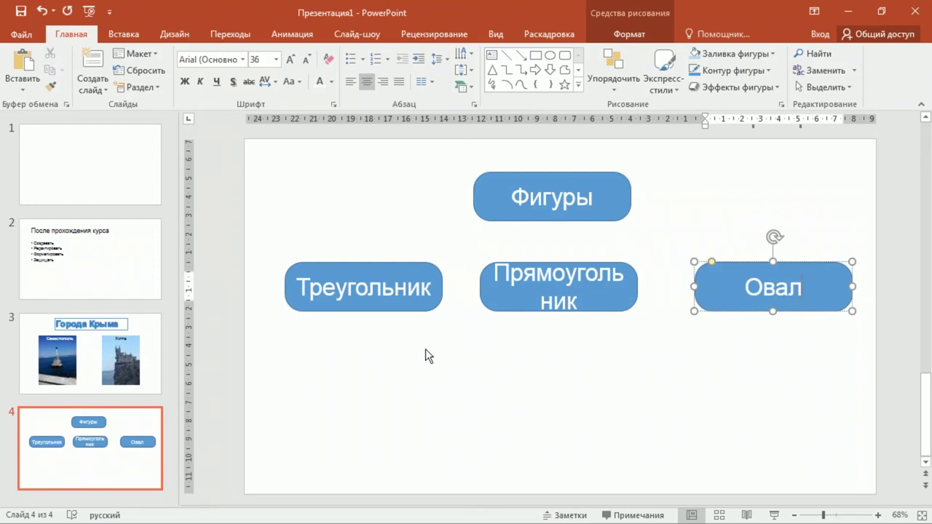
pyautogui.click(363, 264)
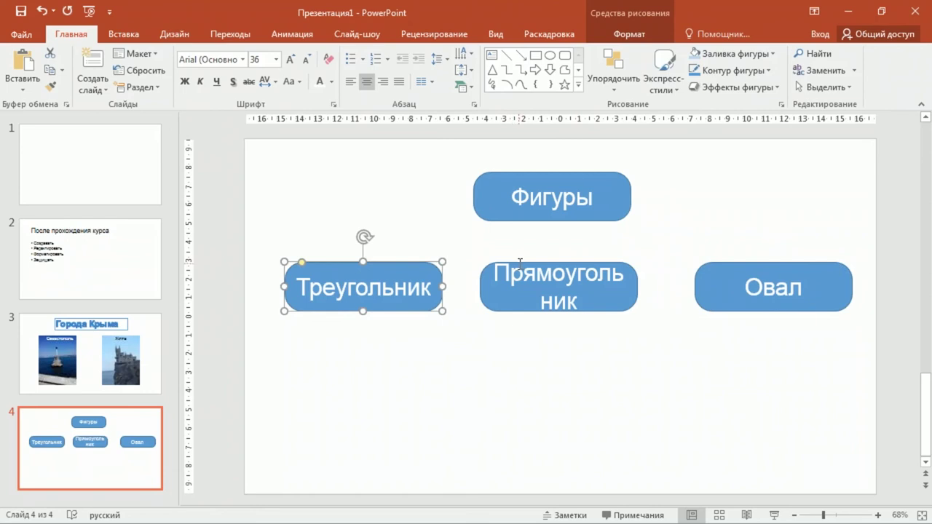
# Shrink the Треугольник, Прямоугольник and Овал text from 36 to 28 pt.
pyautogui.keyDown('shift'); pyautogui.click(479, 272); pyautogui.keyUp('shift')
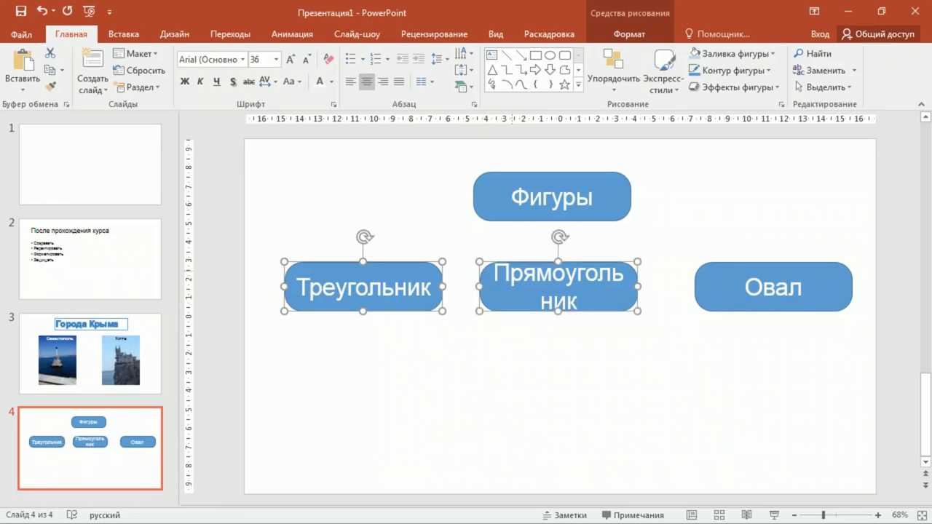
pyautogui.keyDown('shift'); pyautogui.click(714, 282); pyautogui.keyUp('shift')
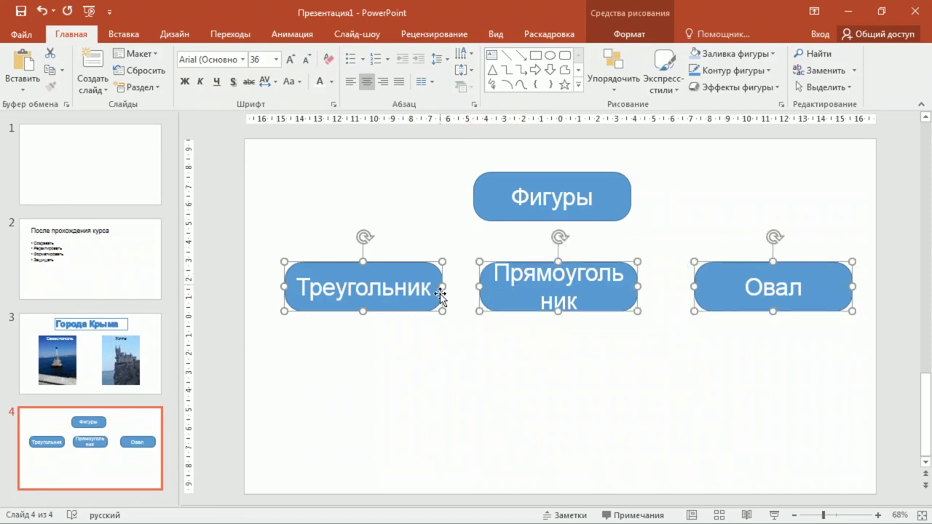
pyautogui.click(306, 61)
pyautogui.click(305, 61)
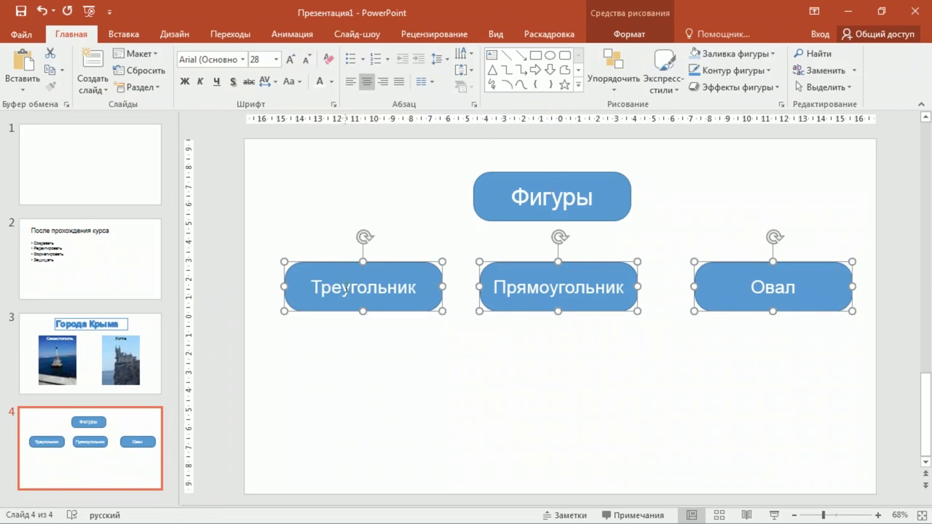
# Copy the Треугольник formatting onto Фигуры with Format Painter, then undo it.
pyautogui.click(342, 287)
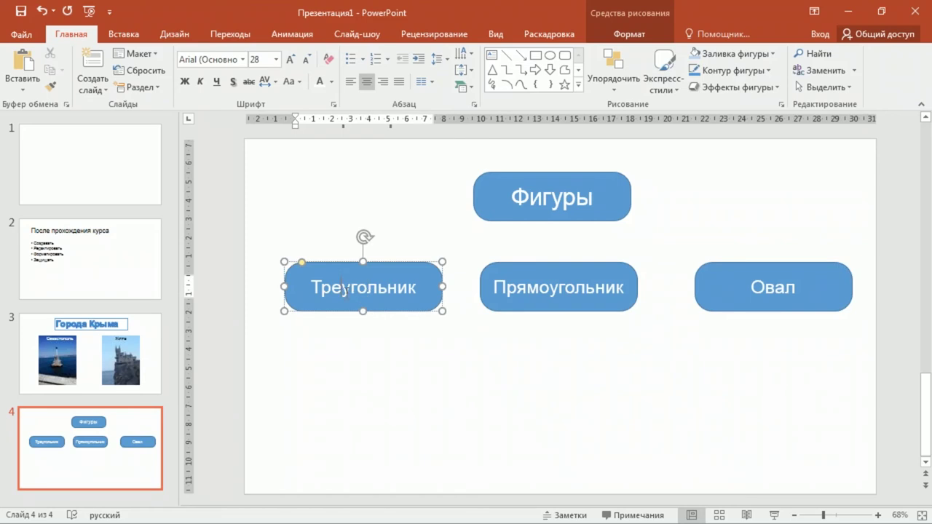
pyautogui.click(51, 87)
pyautogui.click(546, 197)
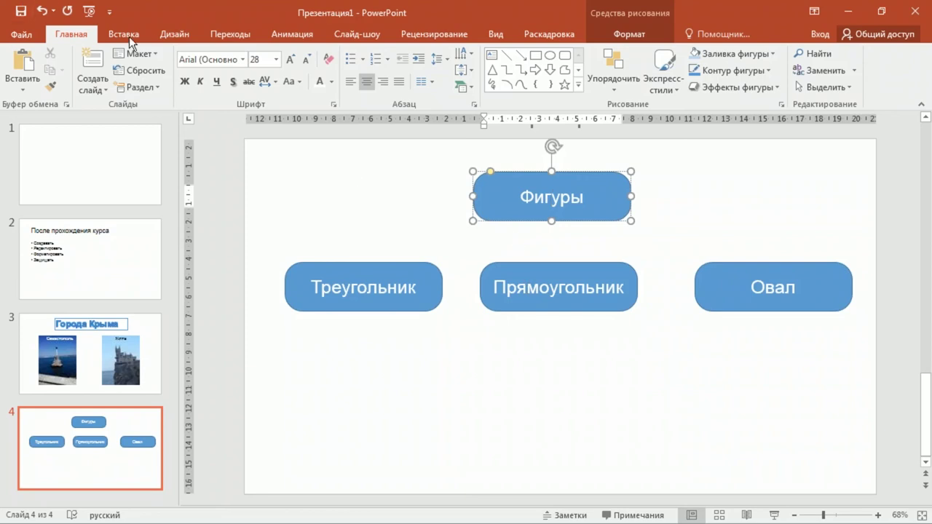
pyautogui.click(42, 10)
pyautogui.click(378, 218)
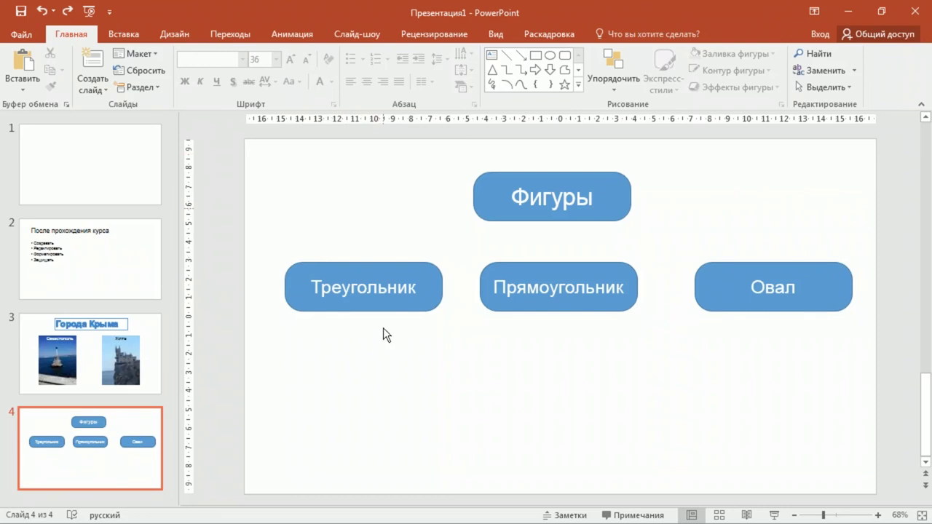
# Change the Треугольник shape into an isosceles triangle with Change Shape.
pyautogui.click(349, 312)
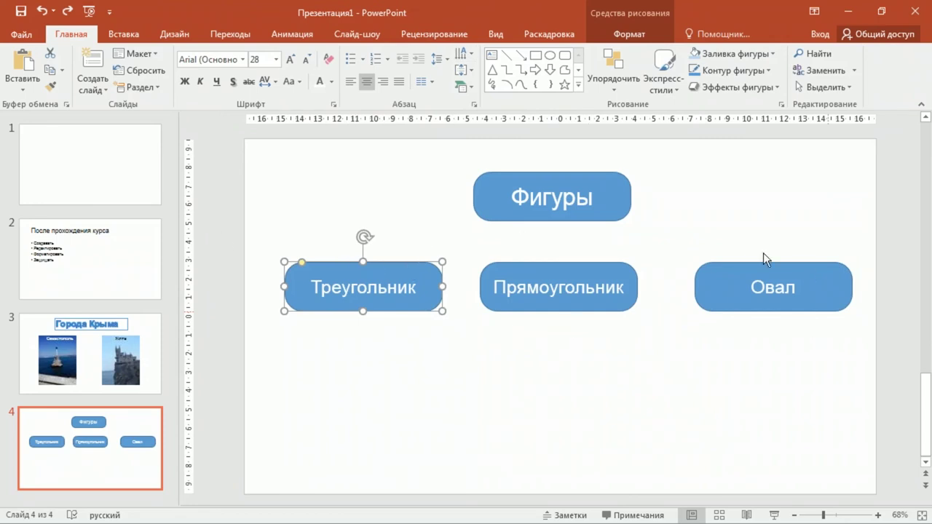
pyautogui.rightClick(381, 266)
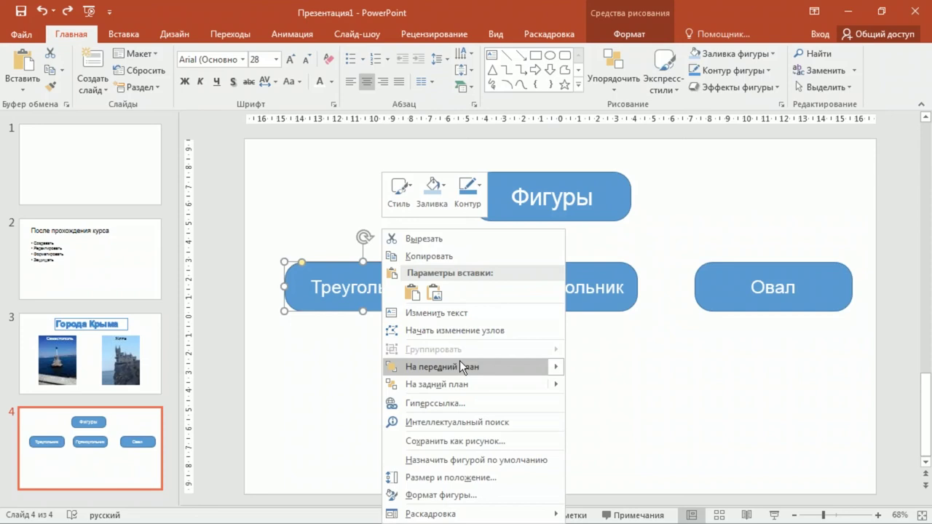
pyautogui.click(338, 356)
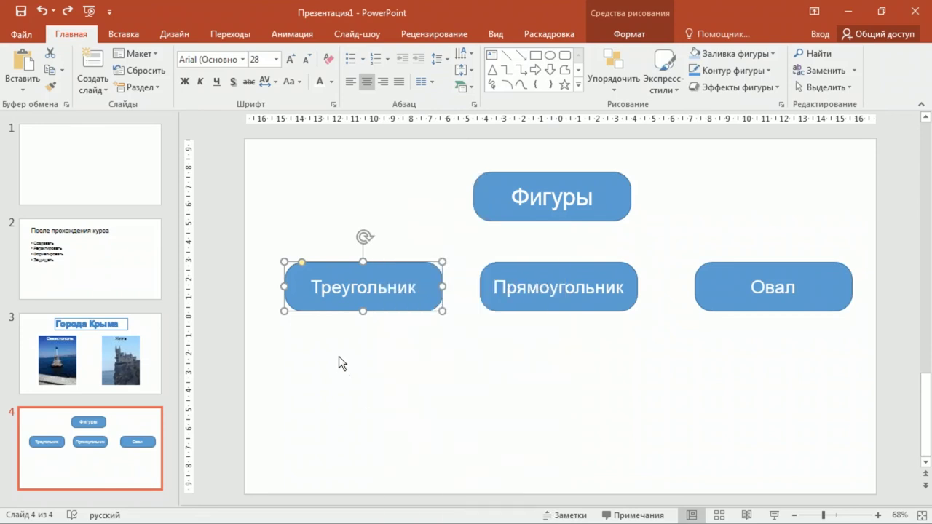
pyautogui.click(638, 35)
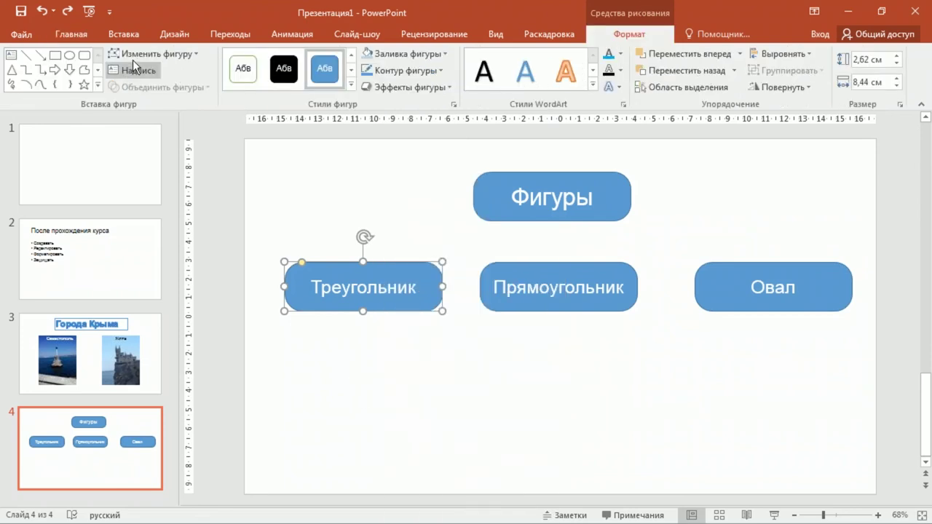
pyautogui.click(174, 53)
pyautogui.moveTo(174, 75)
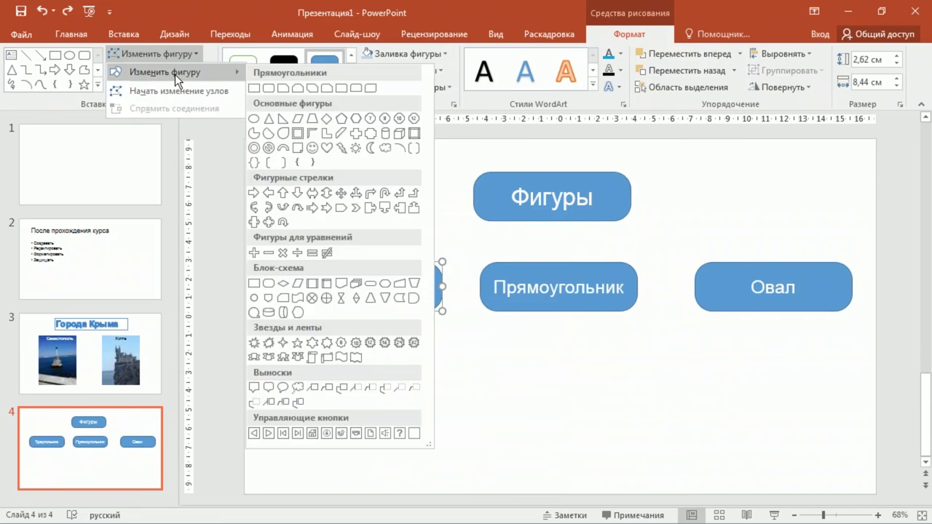
pyautogui.click(266, 118)
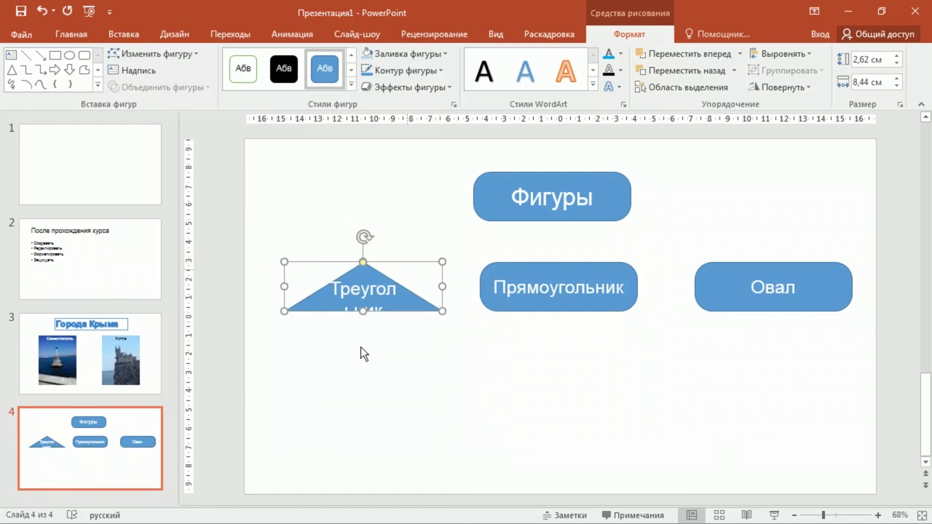
# Square the Прямоугольник corners, make Овал an ellipse, and stretch the triangle to 4,06 cm tall.
pyautogui.click(547, 266)
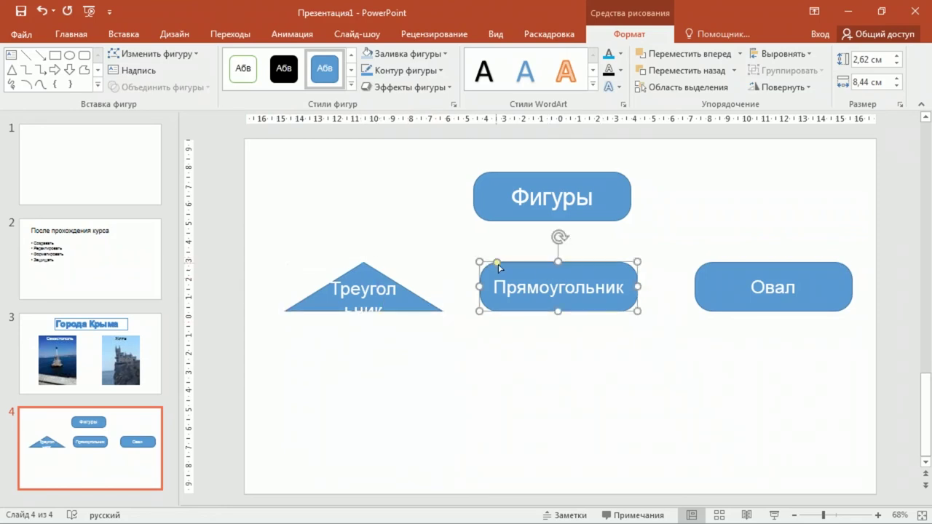
pyautogui.moveTo(497, 265); pyautogui.dragTo(478, 264)
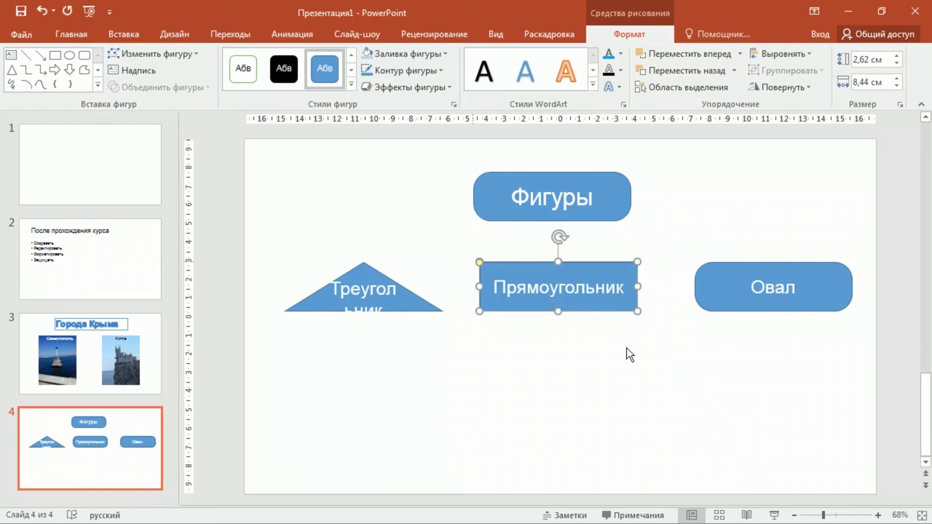
pyautogui.click(748, 269)
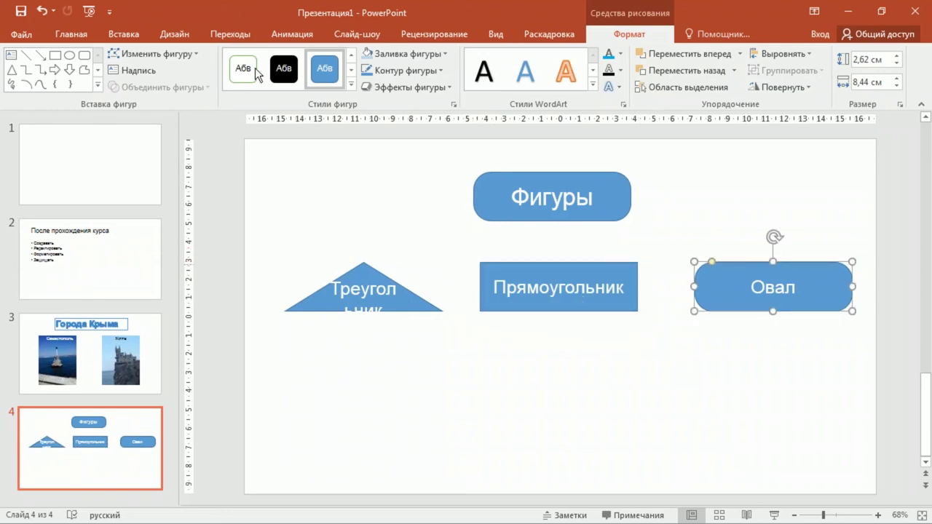
pyautogui.click(185, 55)
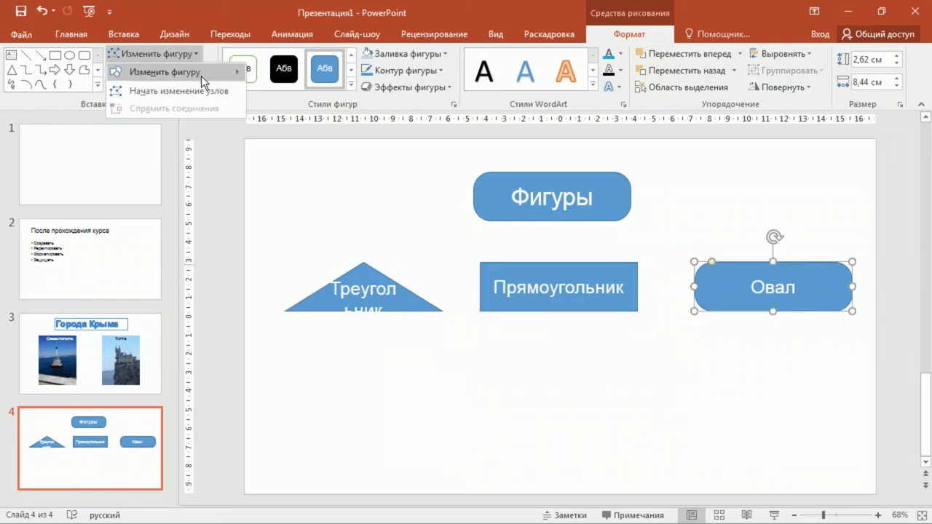
pyautogui.moveTo(205, 80)
pyautogui.click(254, 119)
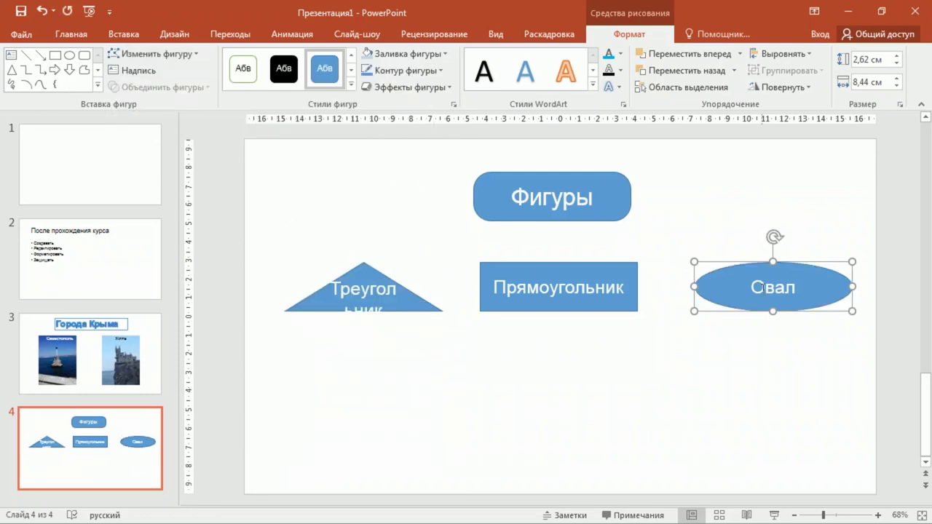
pyautogui.click(360, 270)
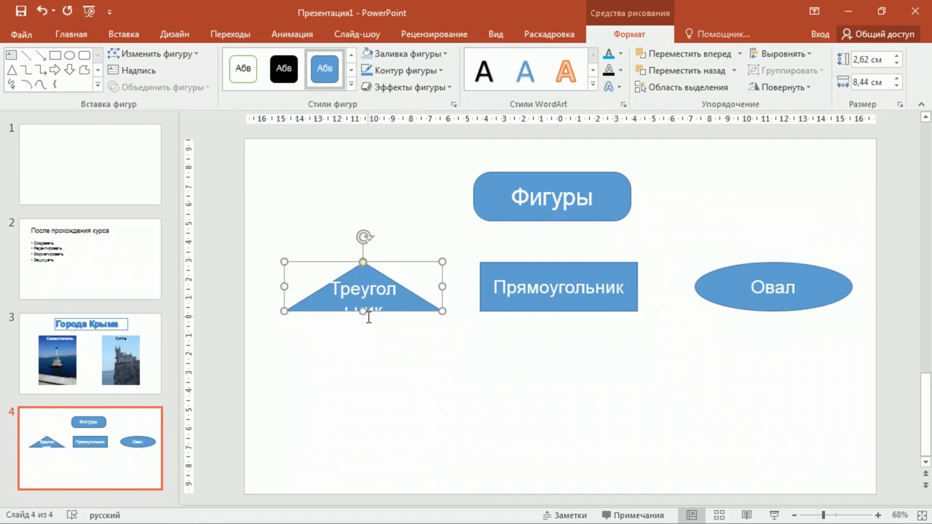
pyautogui.moveTo(369, 317); pyautogui.dragTo(357, 338)
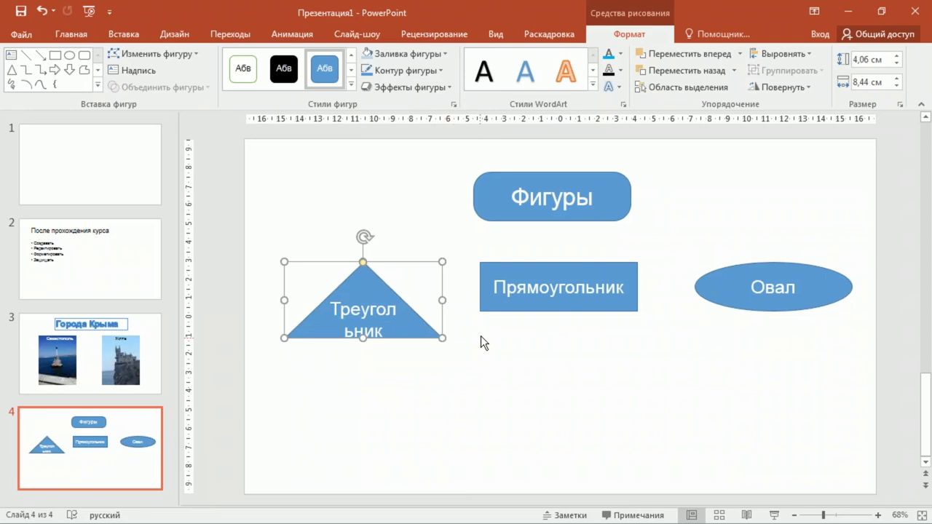
# Align the triangle, rectangle and oval with Align Middle.
pyautogui.click(548, 311)
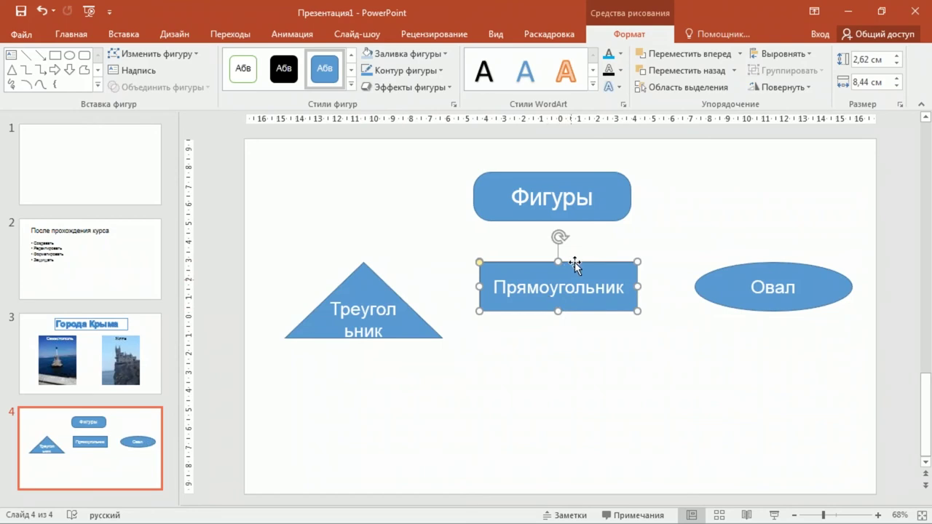
pyautogui.click(358, 279)
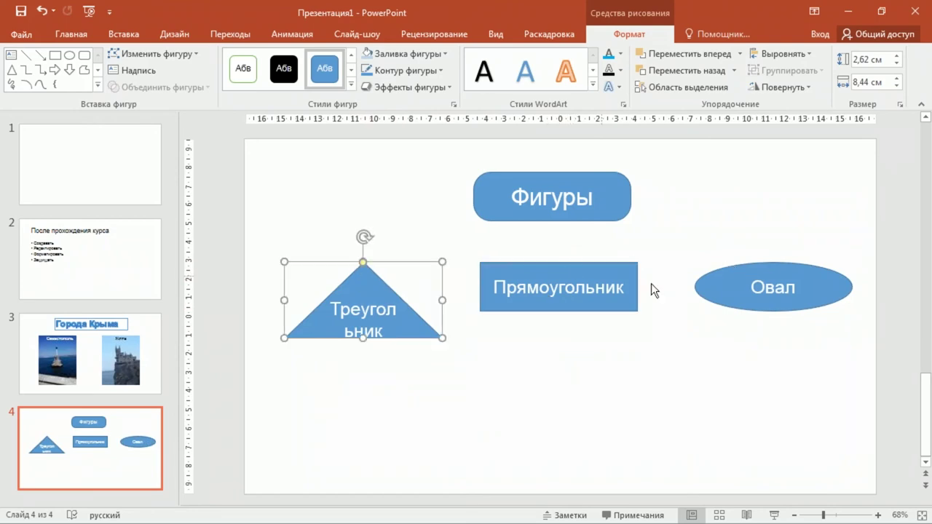
pyautogui.keyDown('shift'); pyautogui.click(584, 276); pyautogui.keyUp('shift')
pyautogui.keyDown('shift'); pyautogui.click(733, 276); pyautogui.keyUp('shift')
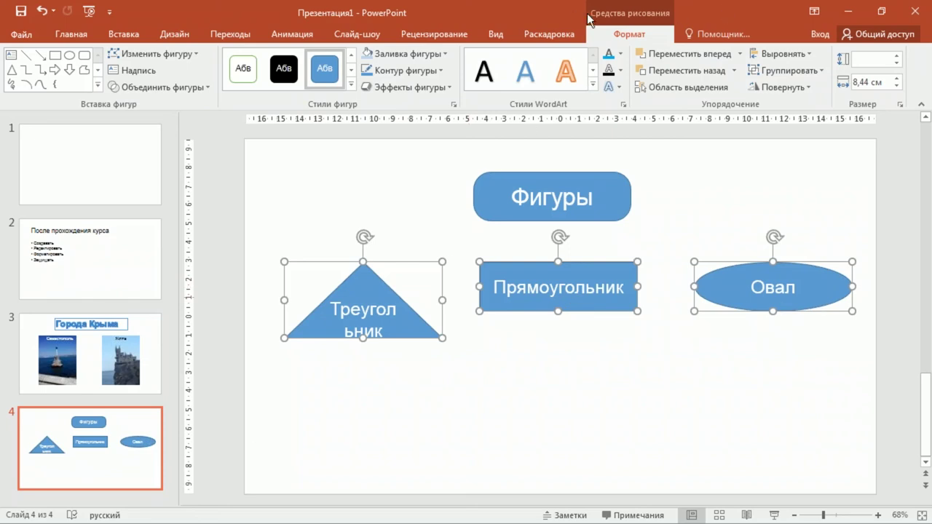
pyautogui.click(810, 55)
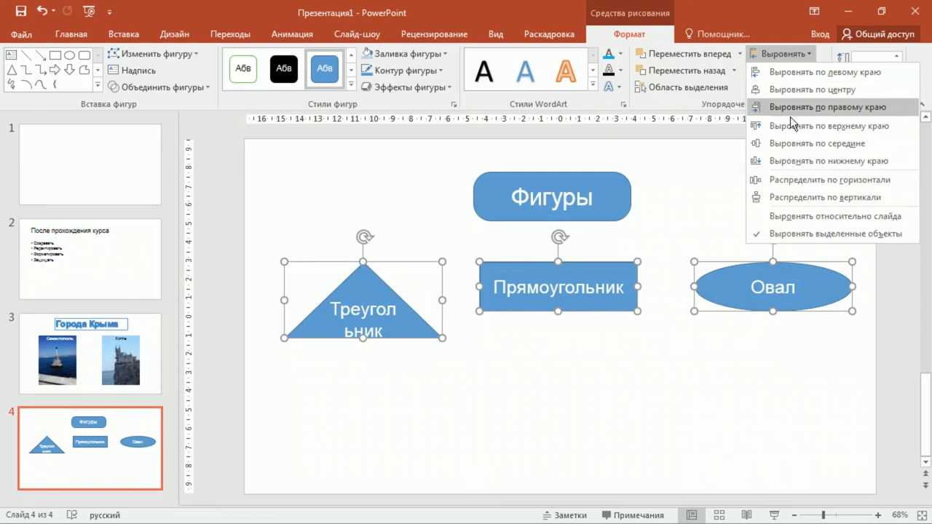
pyautogui.click(824, 145)
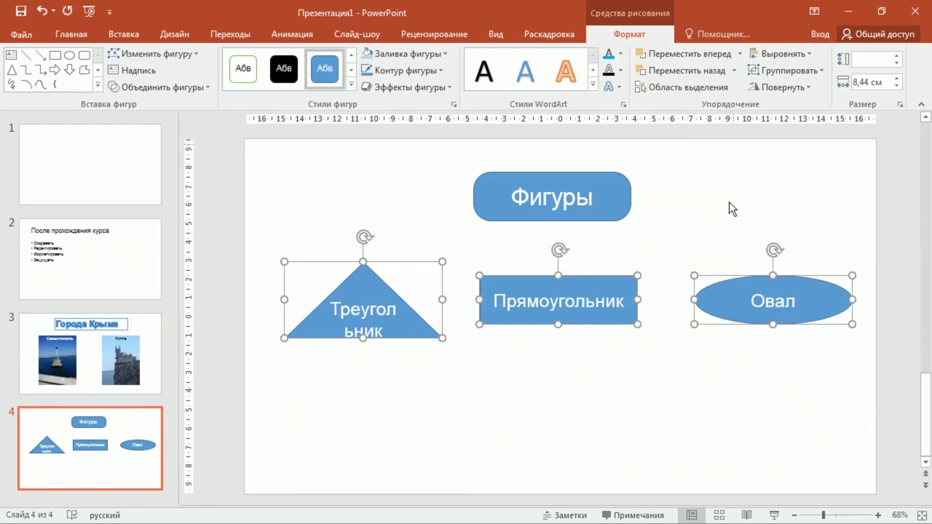
pyautogui.click(760, 193)
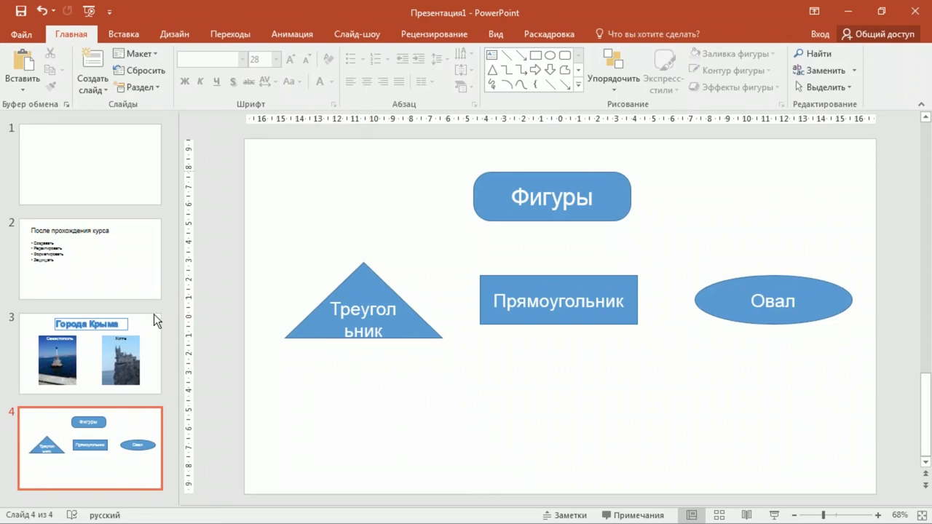
# Group all four shapes and move the group lower on the slide.
pyautogui.moveTo(252, 147); pyautogui.dragTo(890, 393)
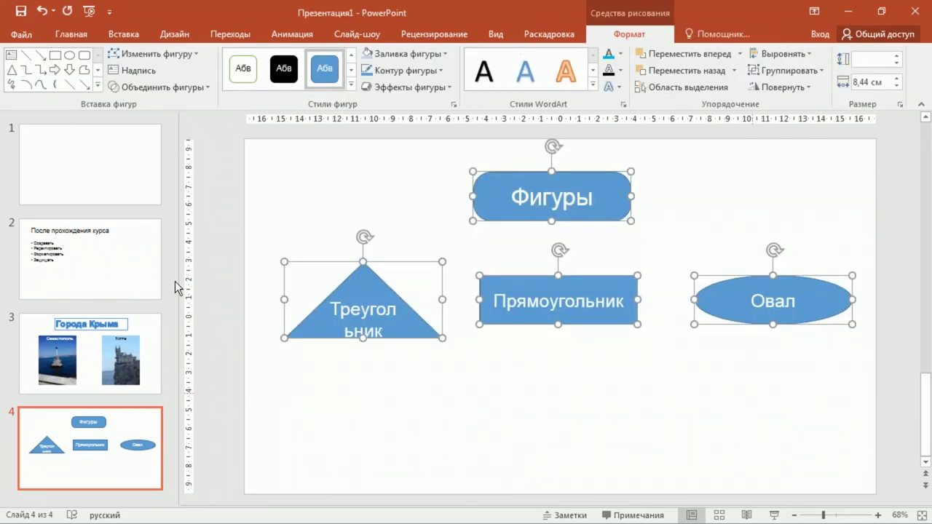
pyautogui.click(807, 72)
pyautogui.click(800, 89)
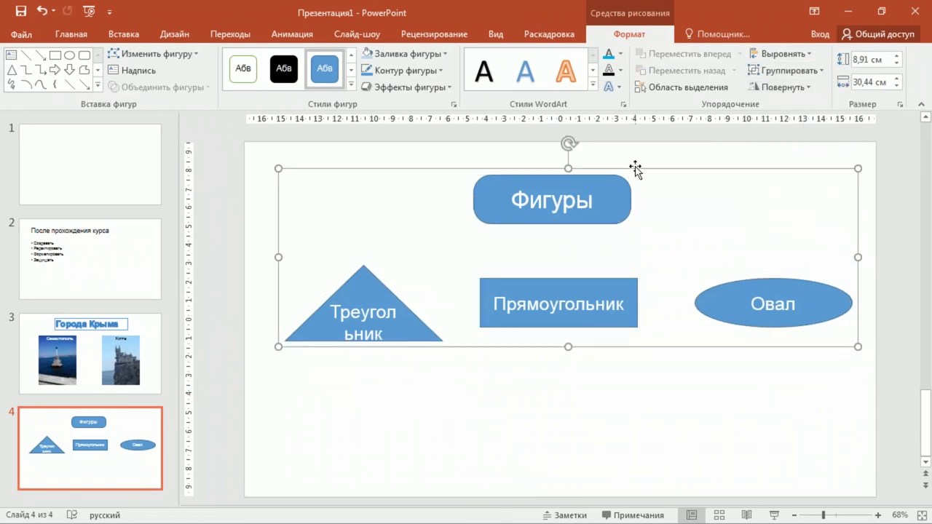
pyautogui.moveTo(636, 169)
pyautogui.mouseDown()
pyautogui.moveTo(632, 239)
pyautogui.moveTo(634, 212)
pyautogui.moveTo(633, 220)
pyautogui.mouseUp()
pyautogui.click(411, 331)
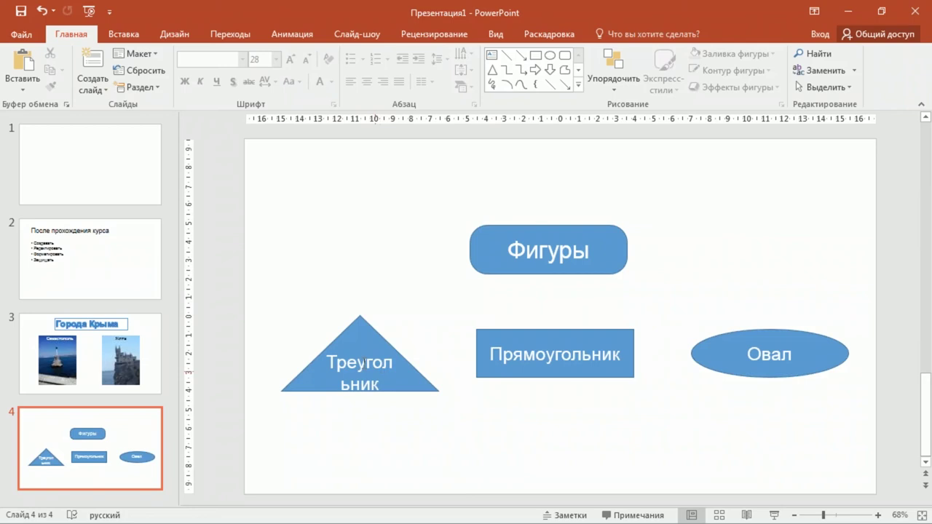
# Hyphenate the triangle's label as Треу-гольник.
pyautogui.click(362, 366)
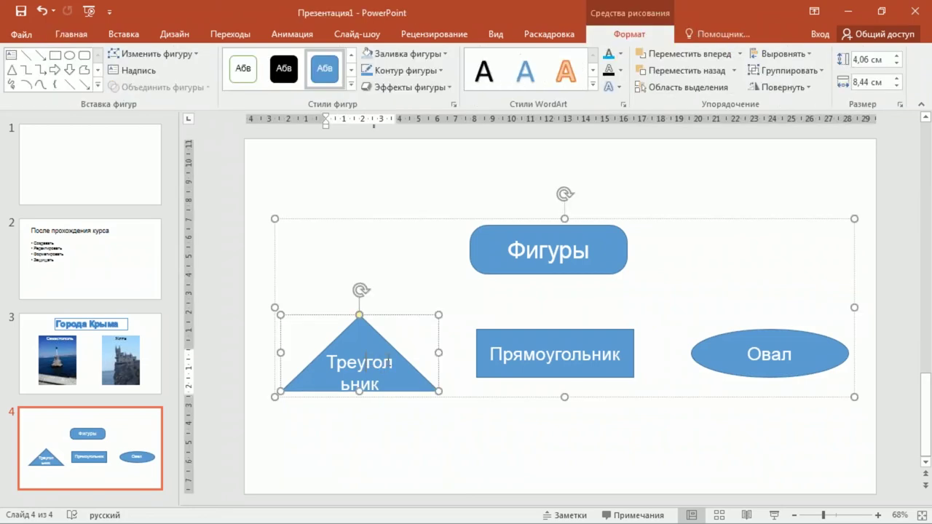
pyautogui.write('-')
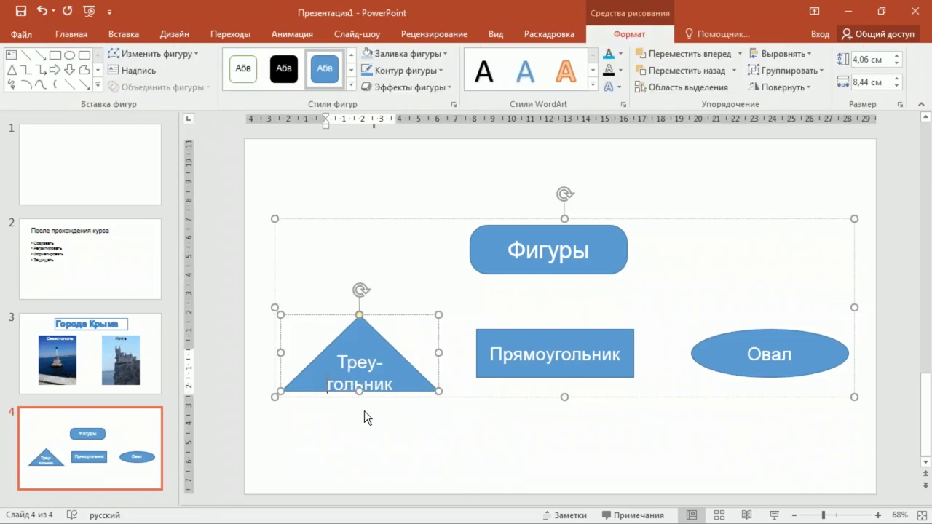
pyautogui.click(396, 278)
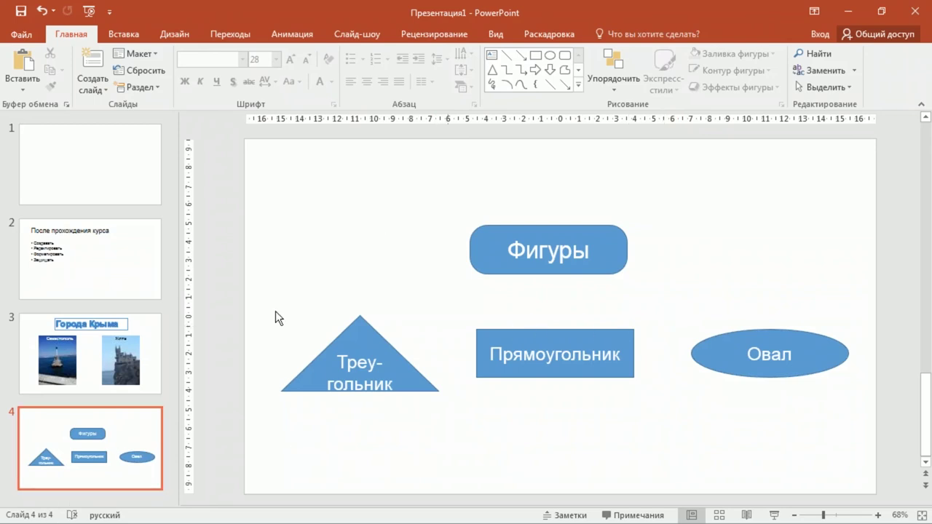
# Insert a Title and Content slide after slide 4.
pyautogui.click(94, 502)
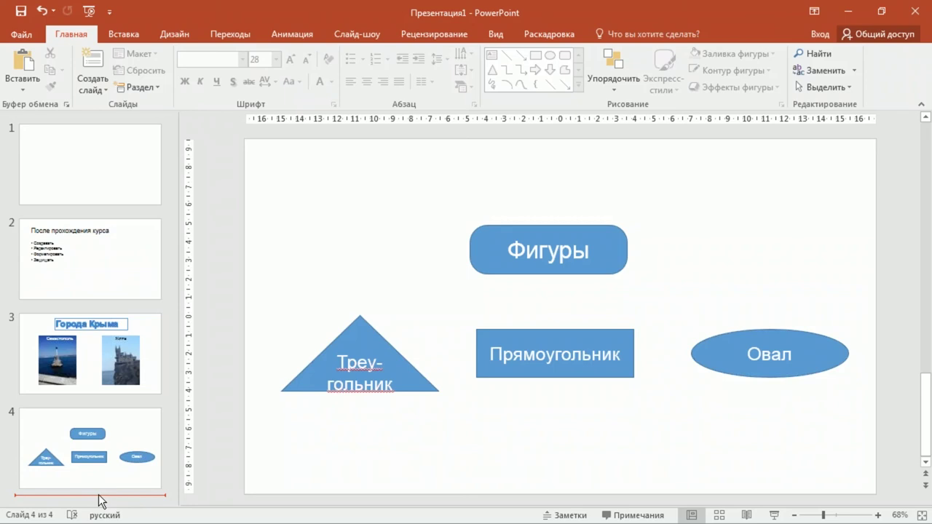
pyautogui.click(100, 90)
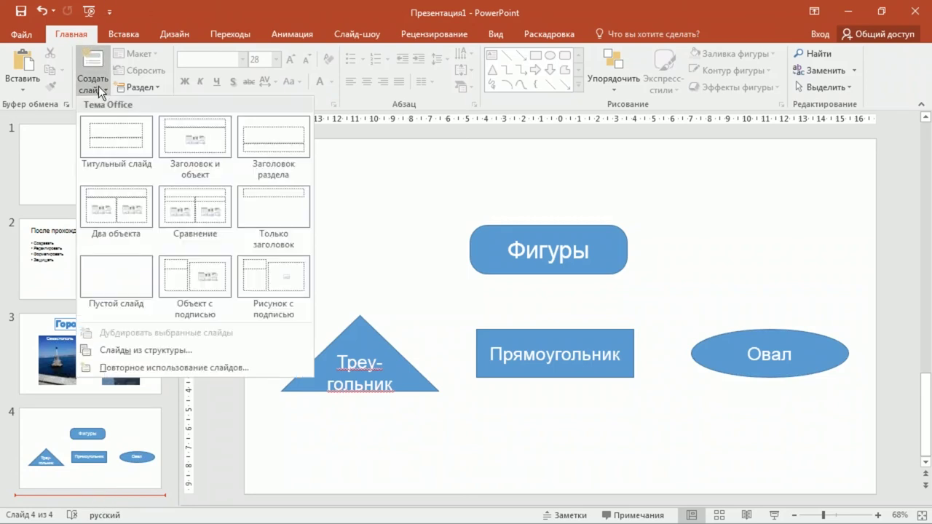
pyautogui.click(195, 148)
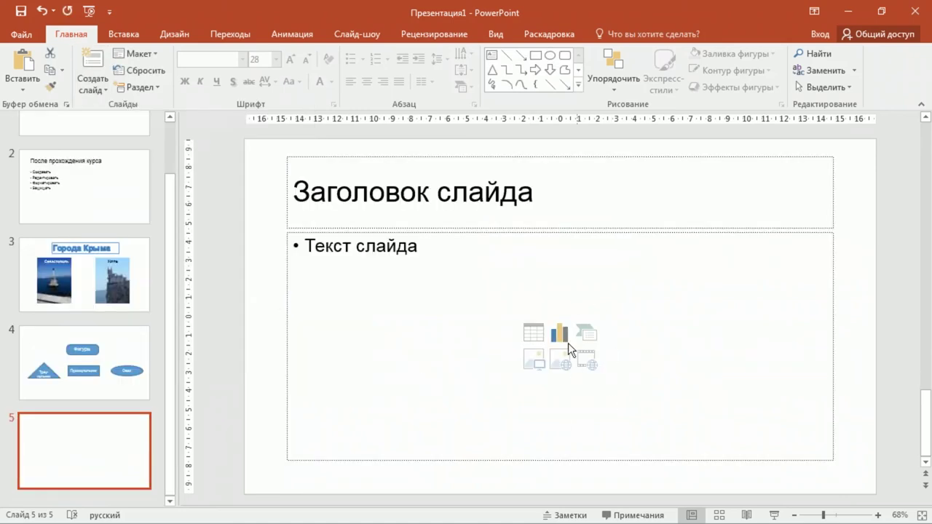
pyautogui.click(121, 37)
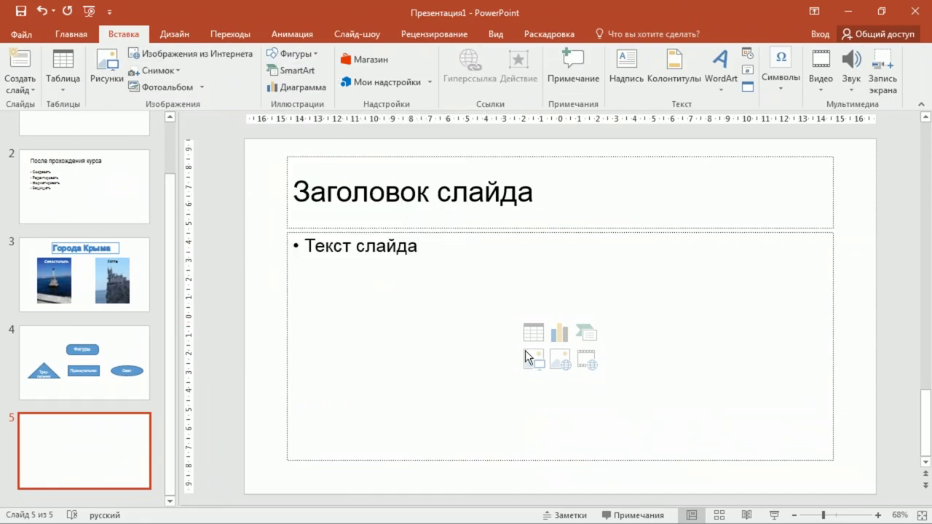
# Insert a Вертикальный список SmartArt from the List category into slide 5's content area.
pyautogui.click(586, 332)
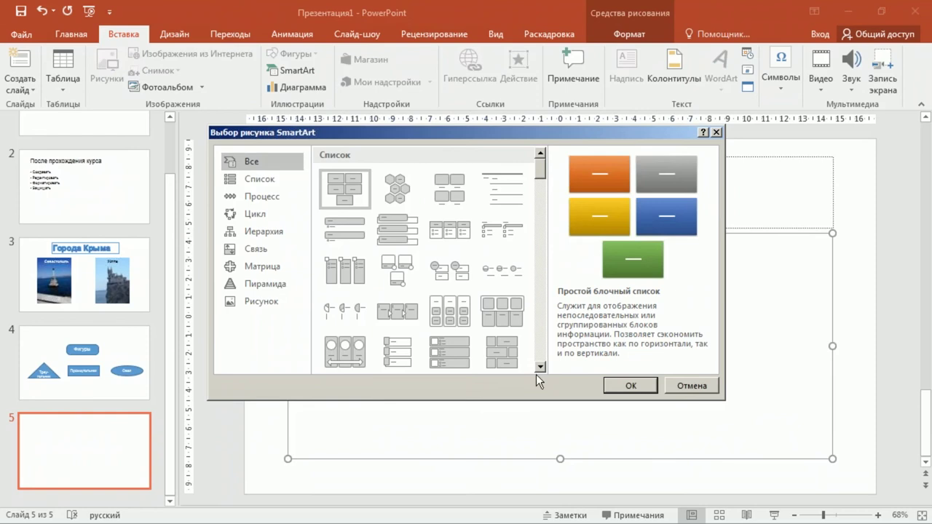
pyautogui.click(247, 180)
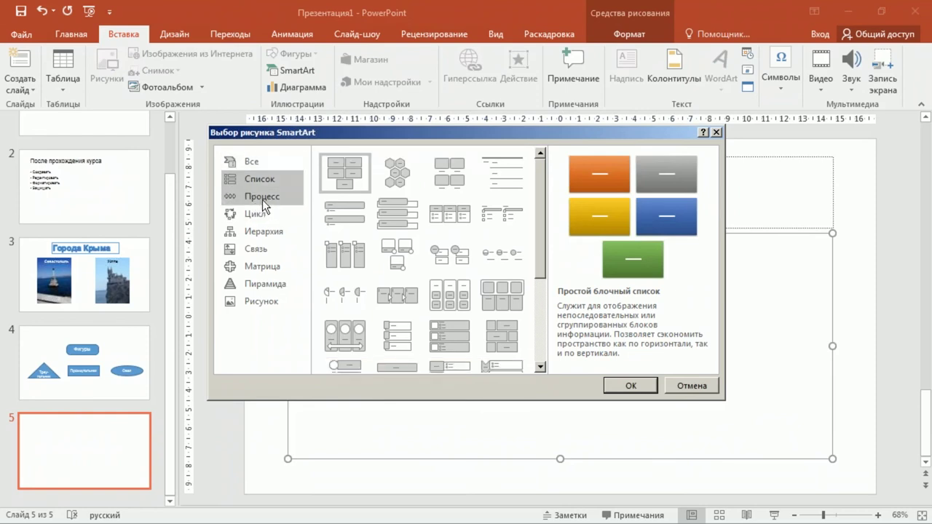
pyautogui.click(255, 238)
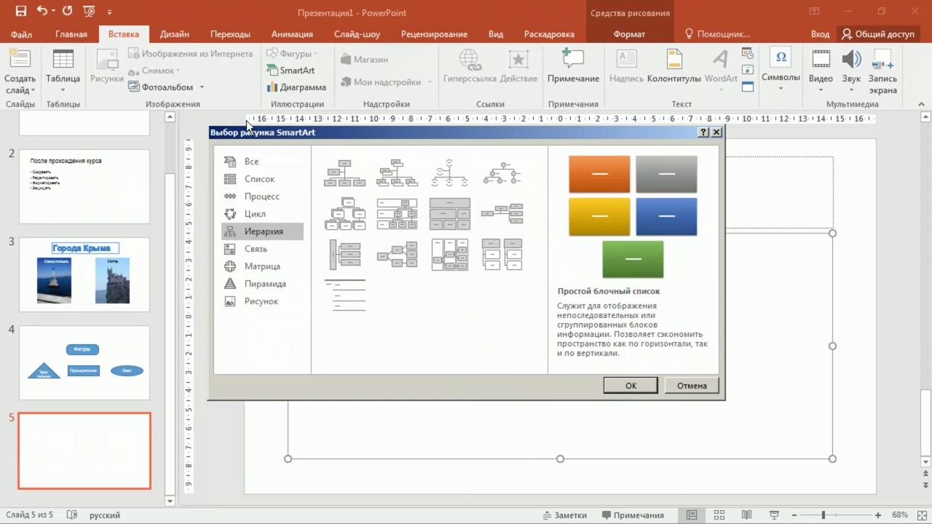
pyautogui.click(256, 181)
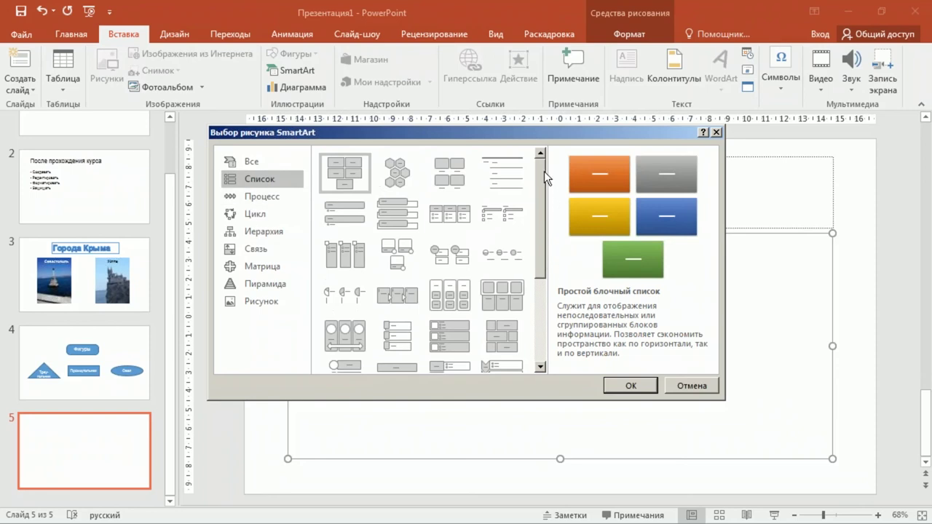
pyautogui.moveTo(542, 172)
pyautogui.mouseDown()
pyautogui.moveTo(538, 248)
pyautogui.moveTo(538, 153)
pyautogui.mouseUp()
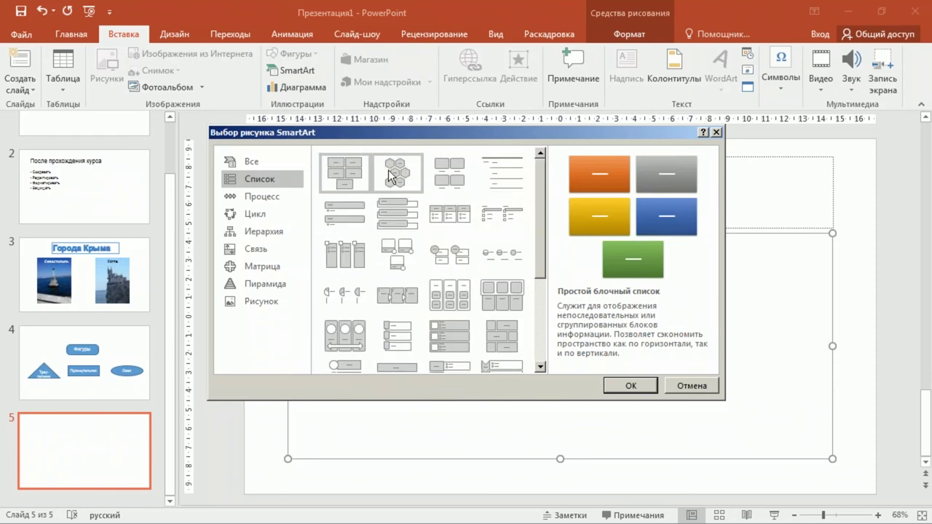
pyautogui.click(397, 224)
pyautogui.click(449, 173)
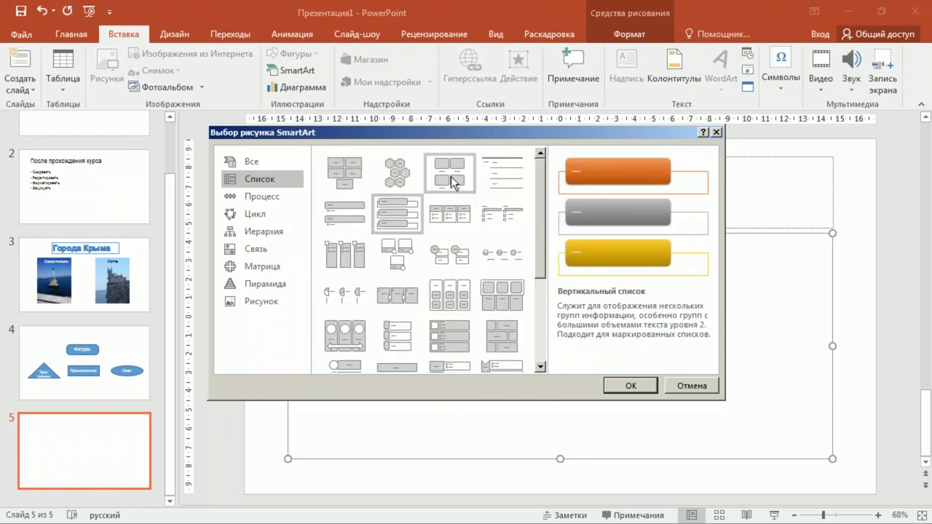
pyautogui.click(394, 225)
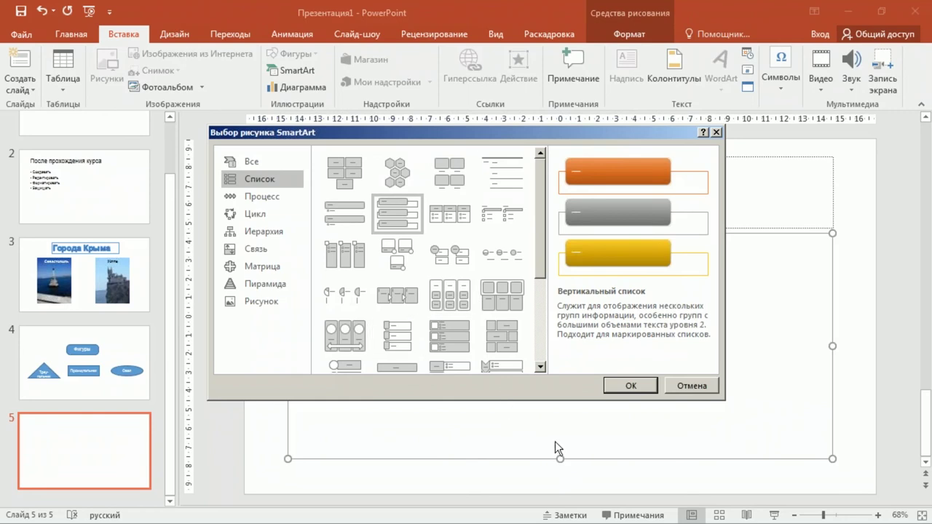
pyautogui.click(633, 389)
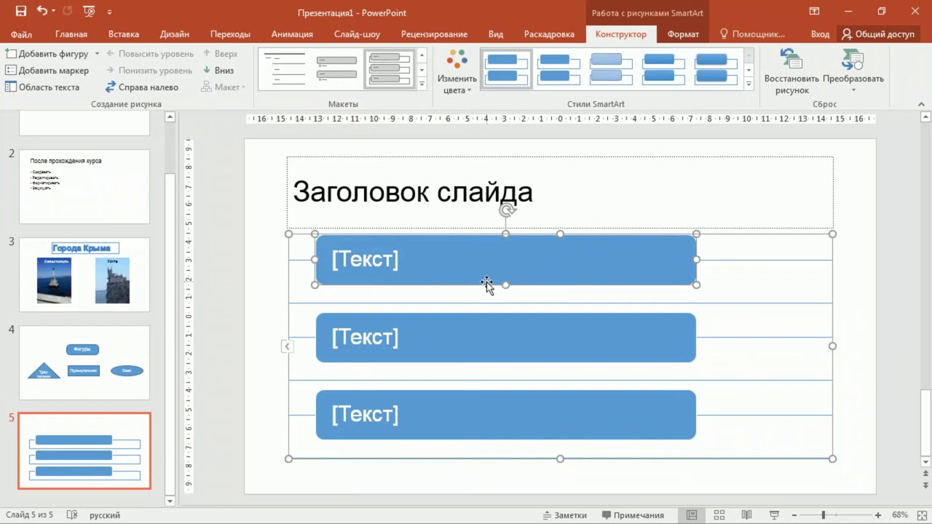
# Undo the accidental move of the first list box and open the SmartArt Text Pane.
pyautogui.moveTo(466, 285); pyautogui.dragTo(481, 316)
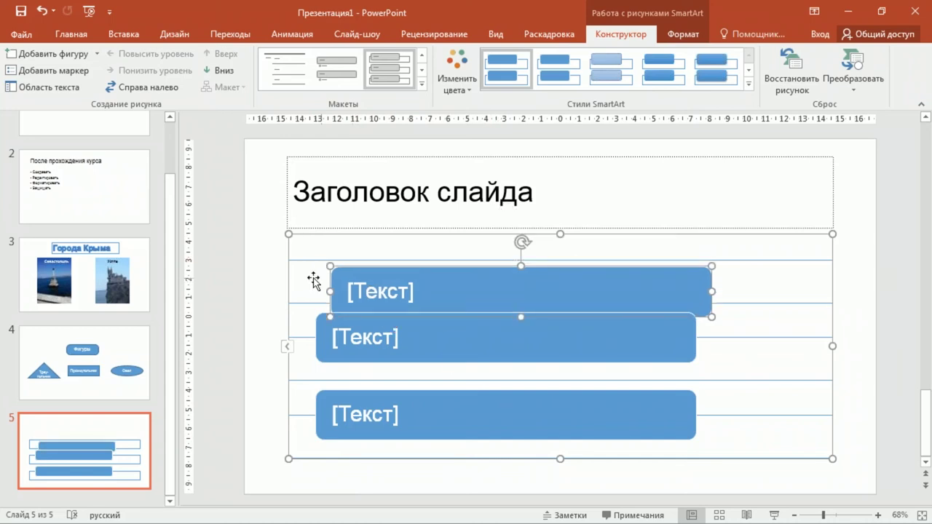
pyautogui.hotkey('ctrl', 'z')
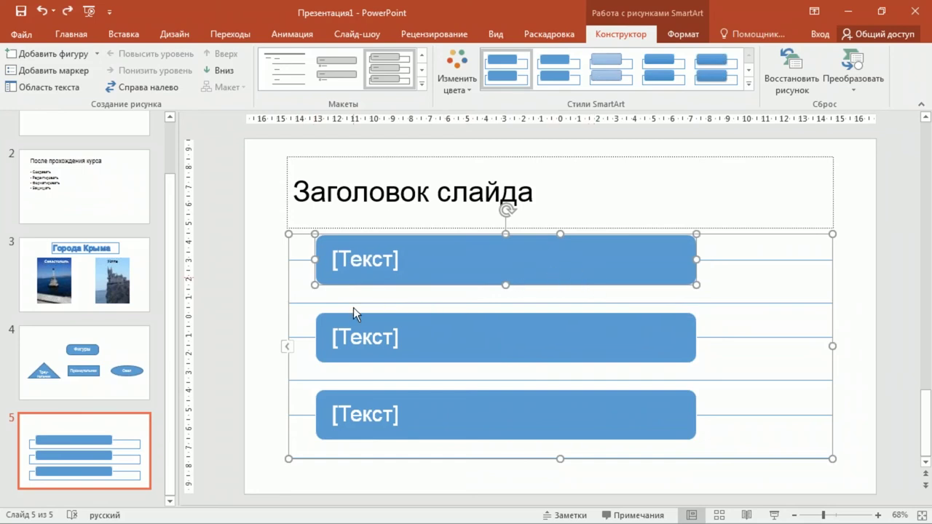
pyautogui.click(288, 349)
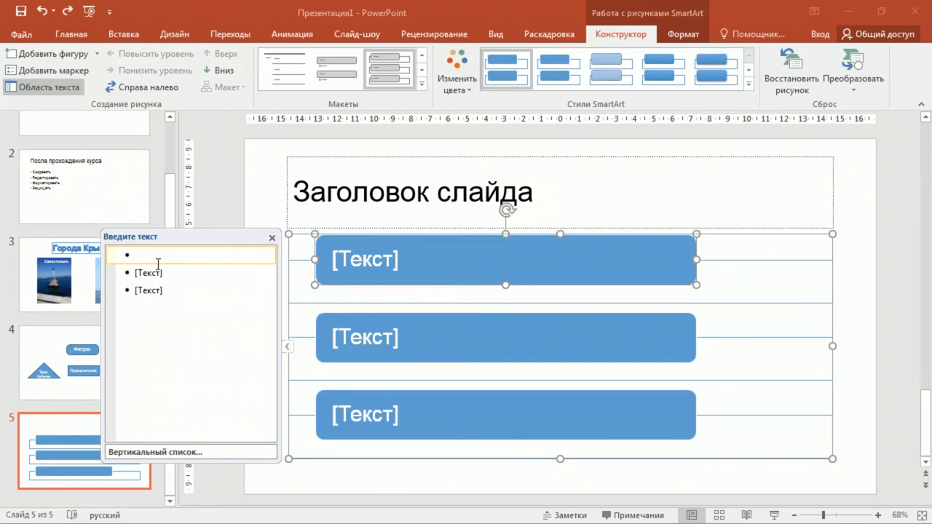
pyautogui.click(150, 272)
pyautogui.click(151, 289)
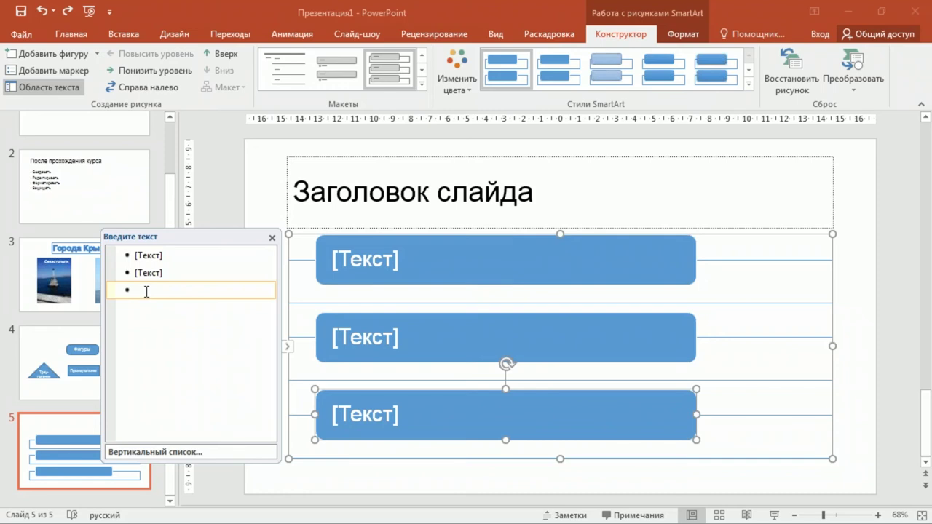
pyautogui.click(152, 256)
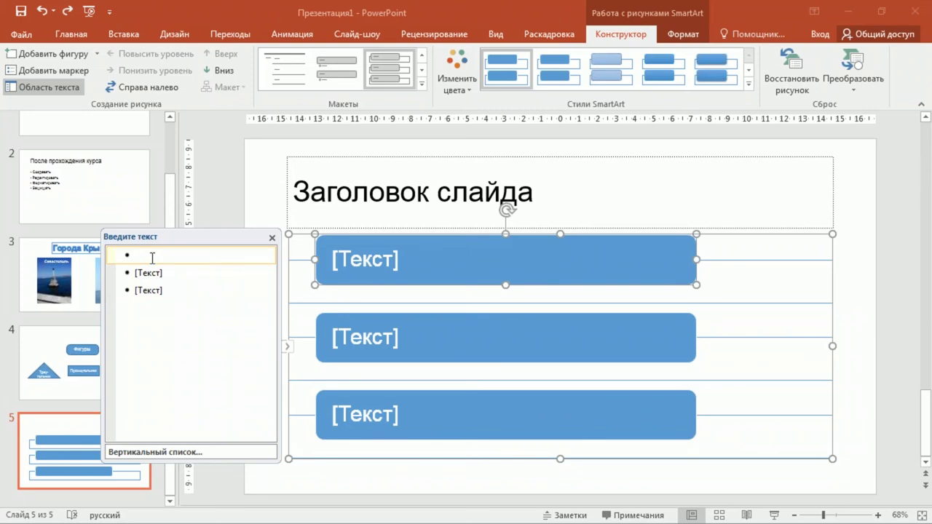
# Fill the list with Животные, Птицы, Рыбы and add a fourth item, Насекомые.
pyautogui.write('Животные')
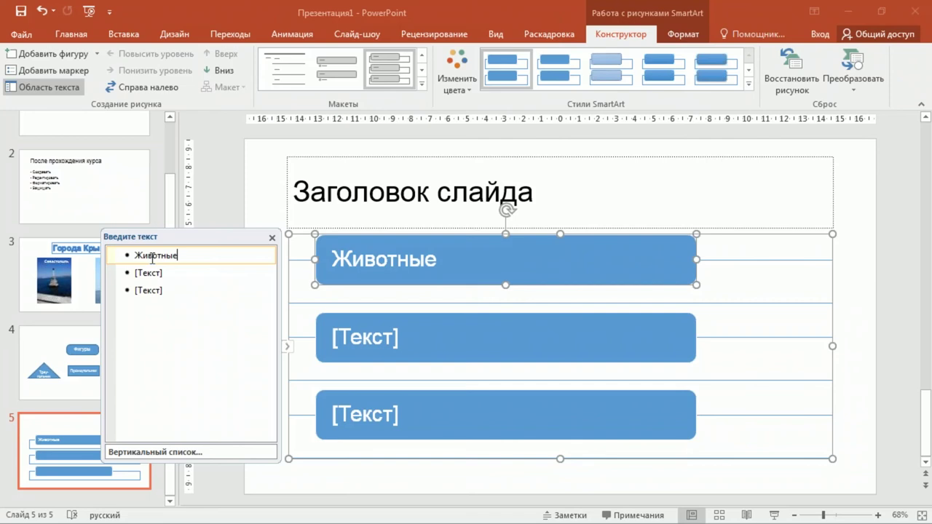
pyautogui.press('Down')
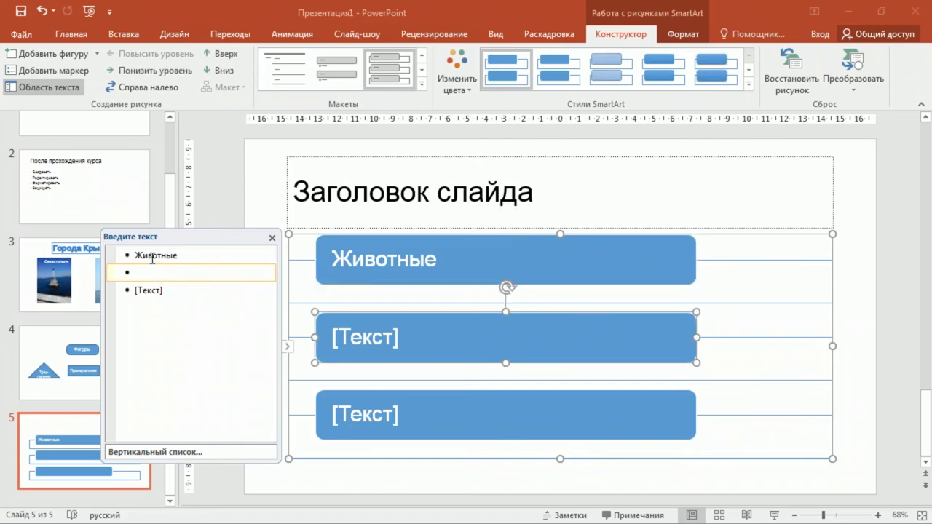
pyautogui.write('Птицы')
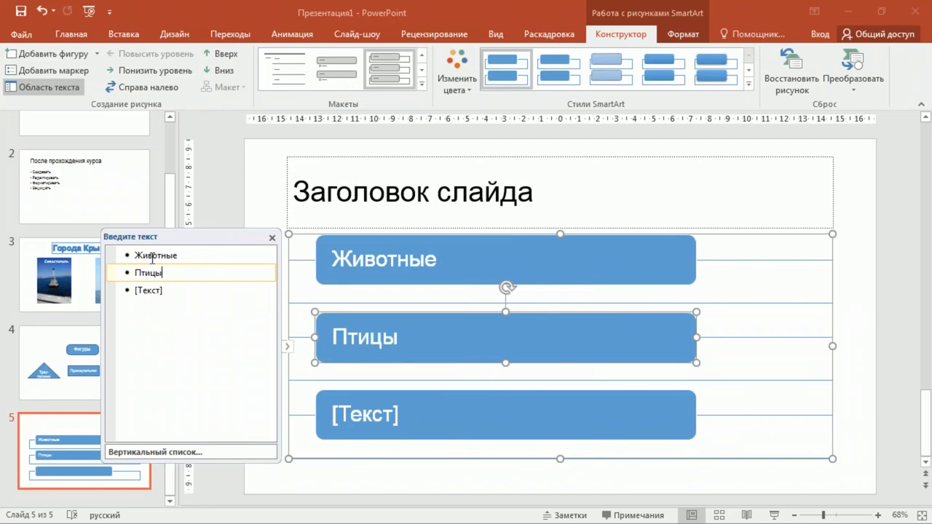
pyautogui.press('Down')
pyautogui.write('Рыбы')
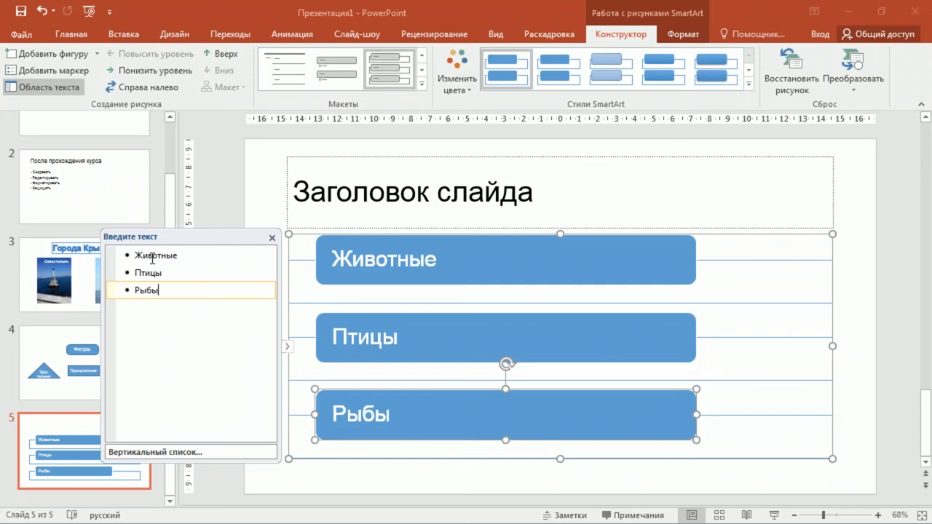
pyautogui.press('Return')
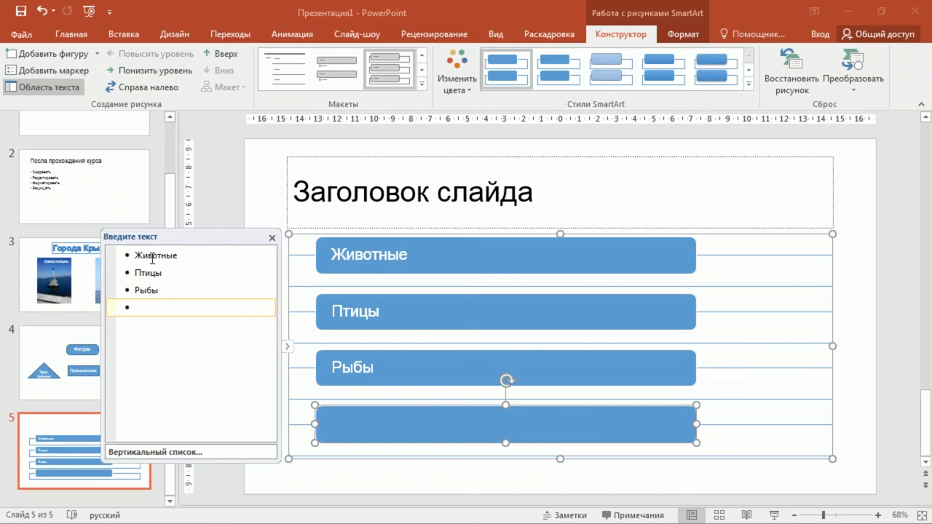
pyautogui.write('Насекомые')
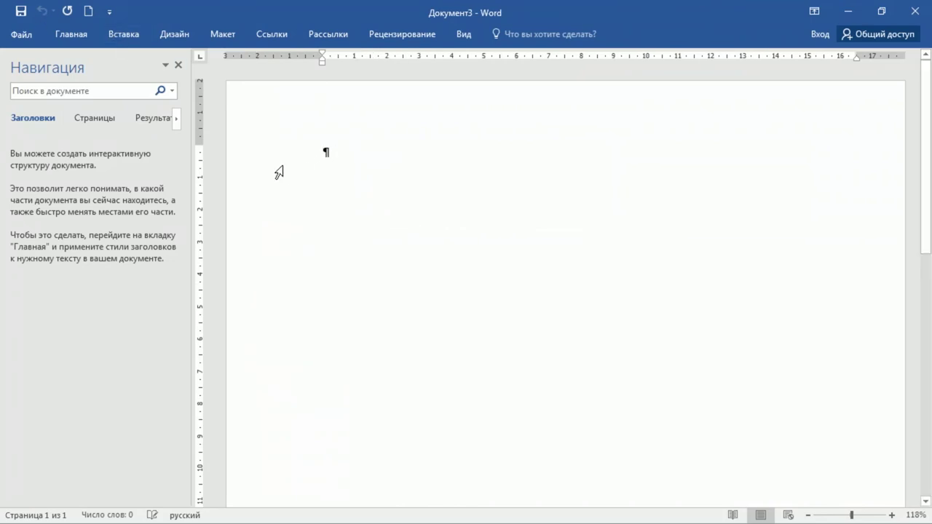
# Type the paragraphs '1-Й абзац' and '2-й абзац' in Документ3, ending with an empty paragraph.
pyautogui.write('Й абзац')
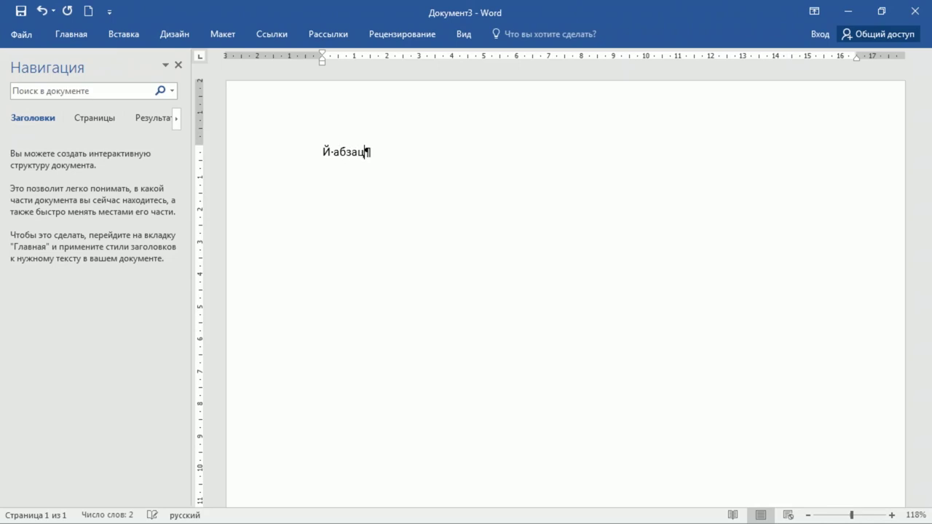
pyautogui.click(325, 151)
pyautogui.write('1-')
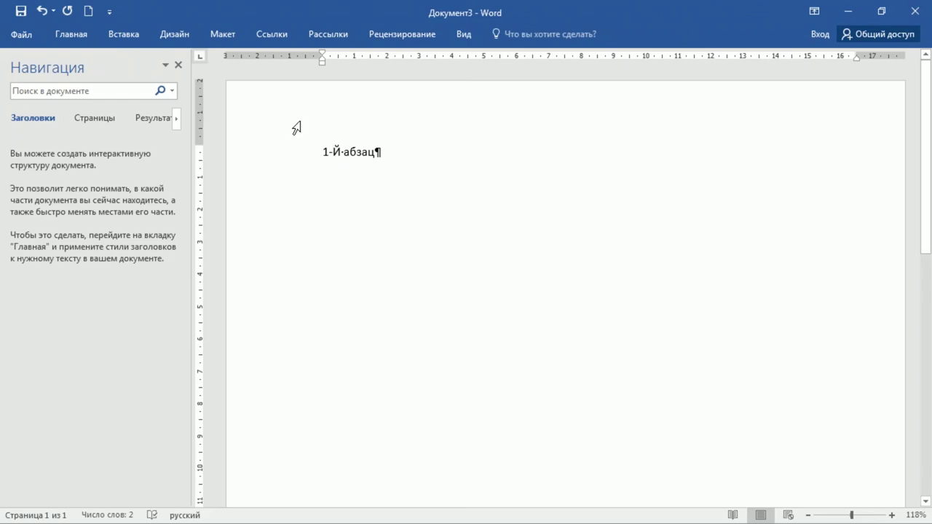
pyautogui.click(376, 151)
pyautogui.press('Return')
pyautogui.write('2-')
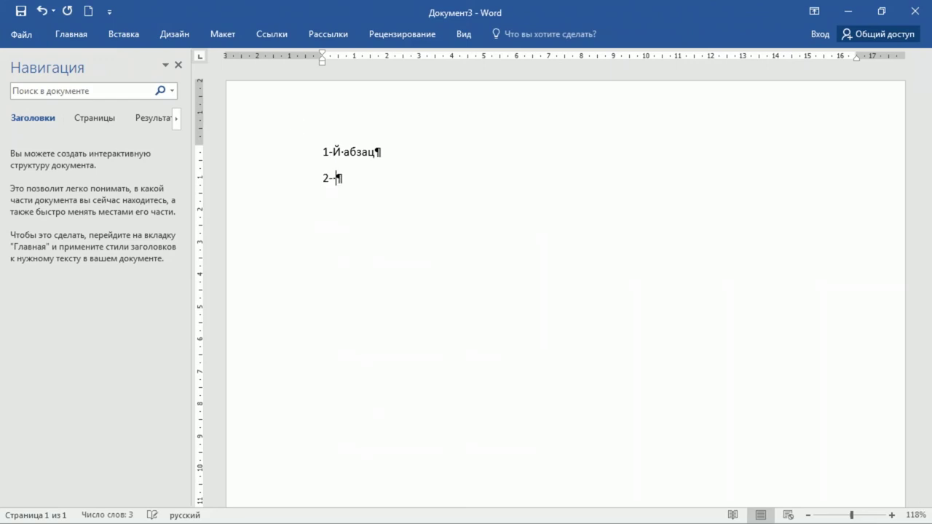
pyautogui.write('й абзац')
pyautogui.press('Return')
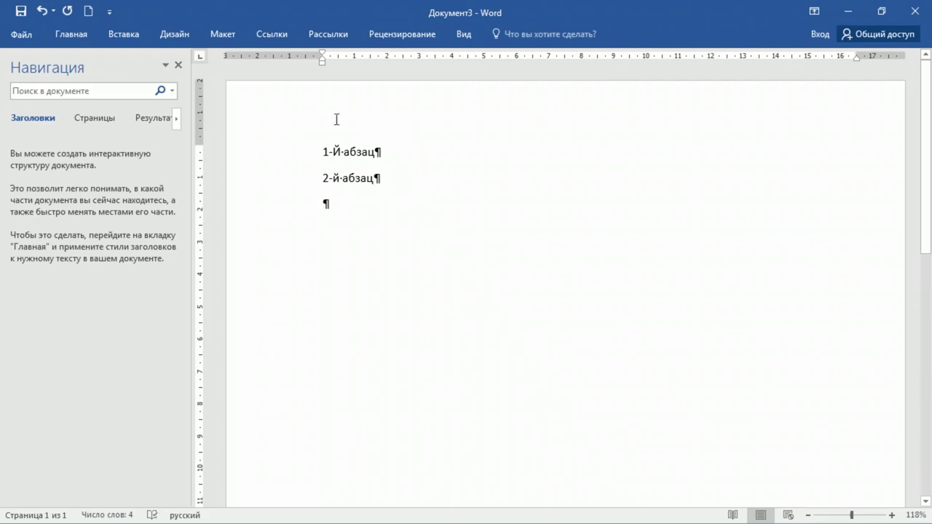
# Number both paragraphs with the multilevel list style and add an empty item after 1-Й абзац.
pyautogui.moveTo(303, 152); pyautogui.dragTo(292, 179)
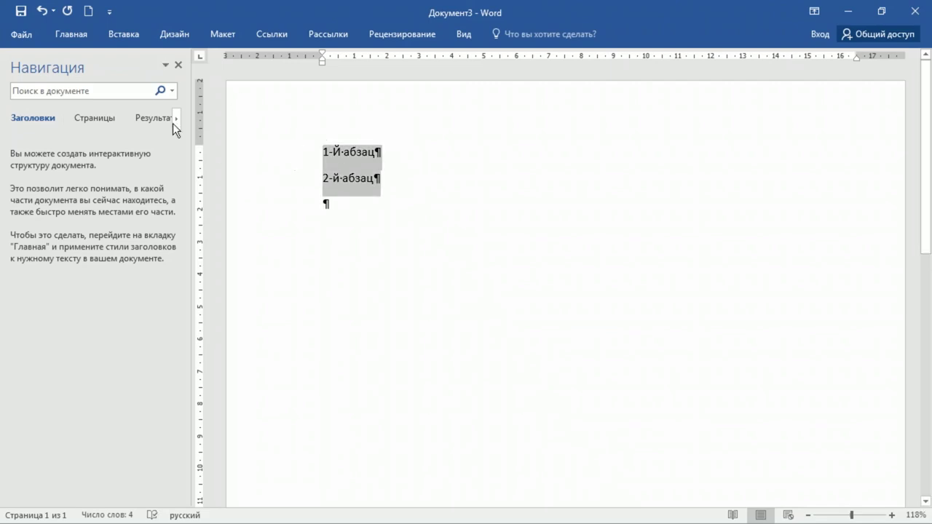
pyautogui.click(71, 34)
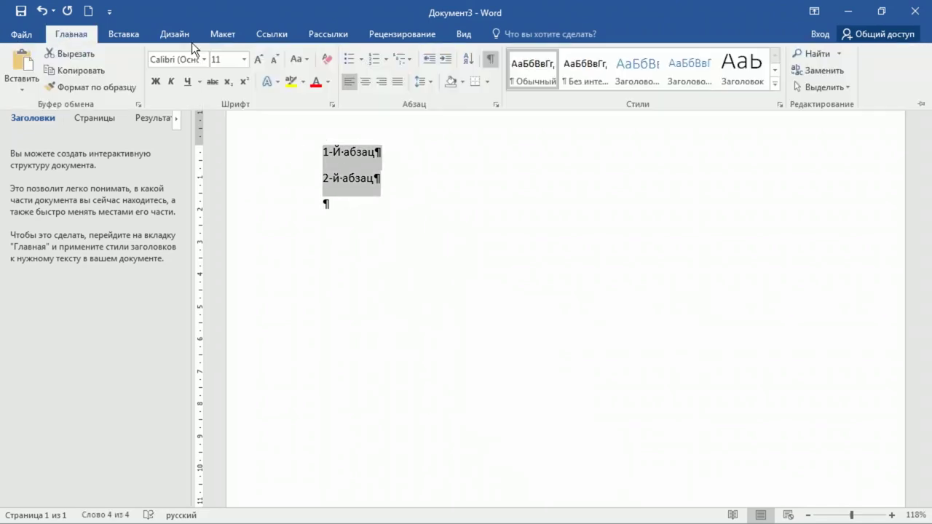
pyautogui.click(402, 59)
pyautogui.click(554, 208)
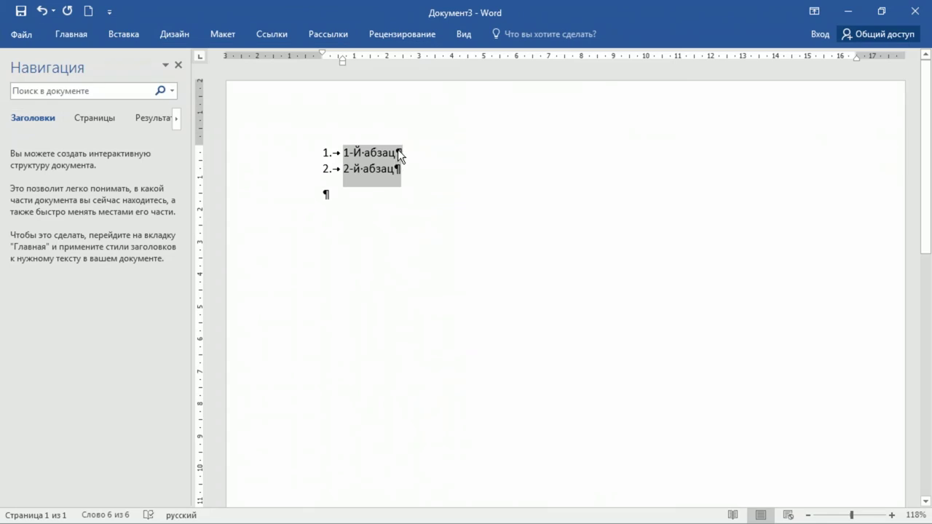
pyautogui.click(398, 151)
pyautogui.press('Return')
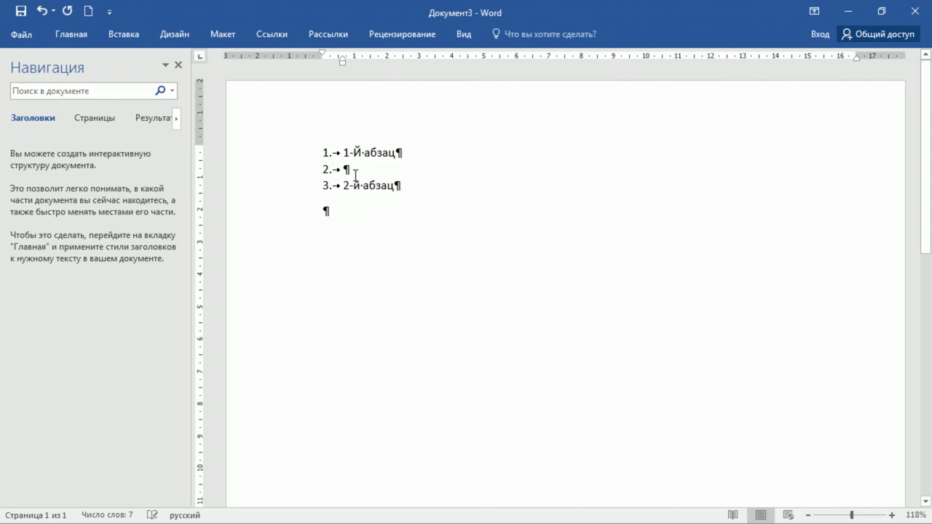
# Add sub-items 1.1–1.3: 'пкверен', 'ывпв' and 'апо'.
pyautogui.doubleClick(71, 34)
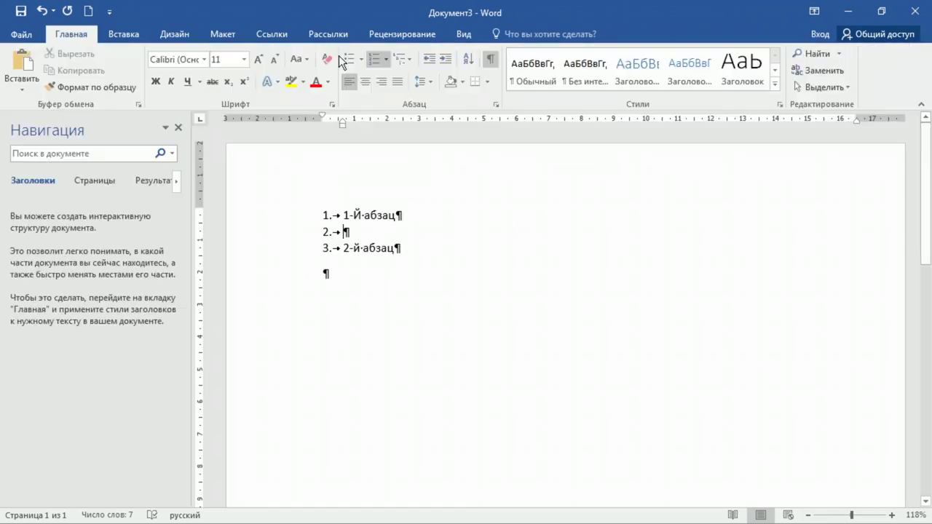
pyautogui.click(450, 65)
pyautogui.write('пкверен')
pyautogui.press('Return')
pyautogui.write('ывпв')
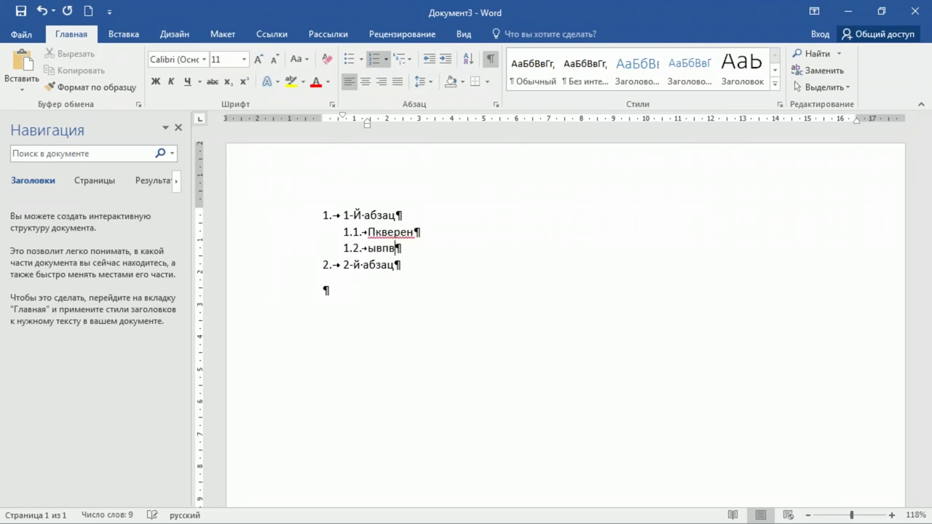
pyautogui.press('Return')
pyautogui.write('апо')
pyautogui.press('Return')
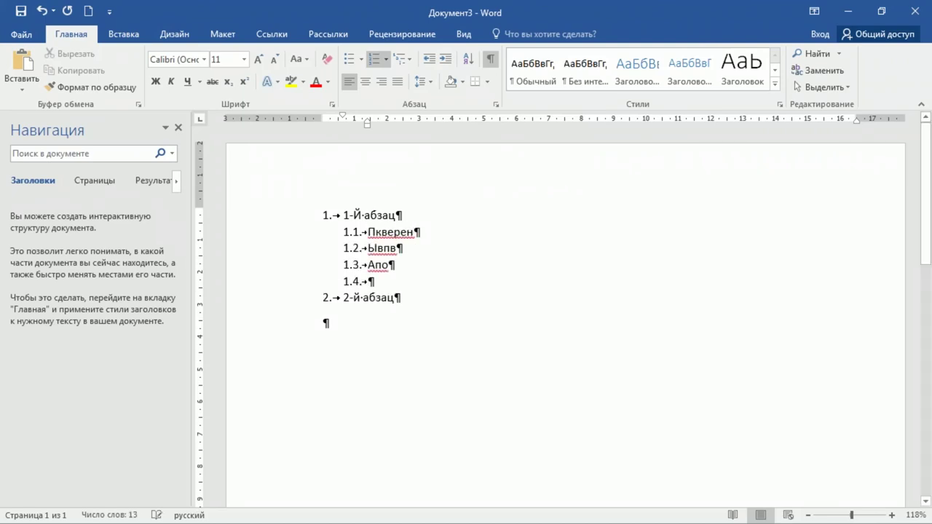
# Add top-level items 'Рпекапр' and 'Варва' after the sub-items.
pyautogui.click(429, 64)
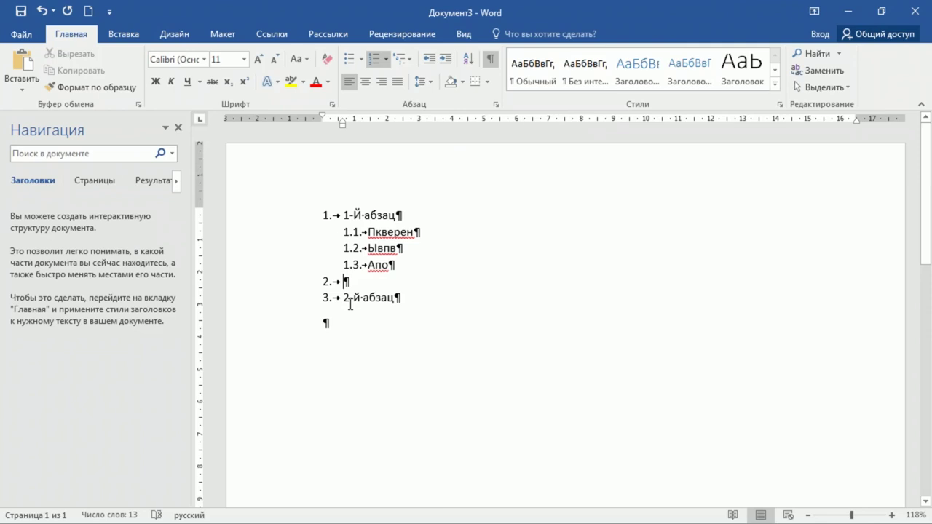
pyautogui.write('Рпекапр')
pyautogui.press('Return')
pyautogui.write('Варва')
pyautogui.press('Return')
# Add sub-items 3.1–3.3 'Ппа', 'Вар', 'пао', then an empty top-level item 4.
pyautogui.press('Tab')
pyautogui.write('Ппа')
pyautogui.press('Return')
pyautogui.write('Вар')
pyautogui.press('Return')
pyautogui.write('пао')
pyautogui.press('Return')
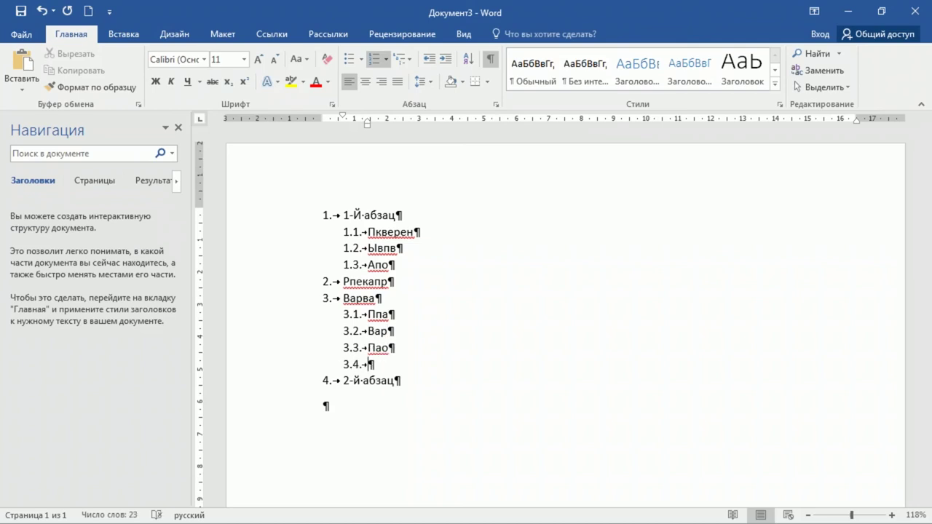
pyautogui.press('Tab')
pyautogui.hotkey('shift', 'Tab')
pyautogui.hotkey('shift', 'Tab')
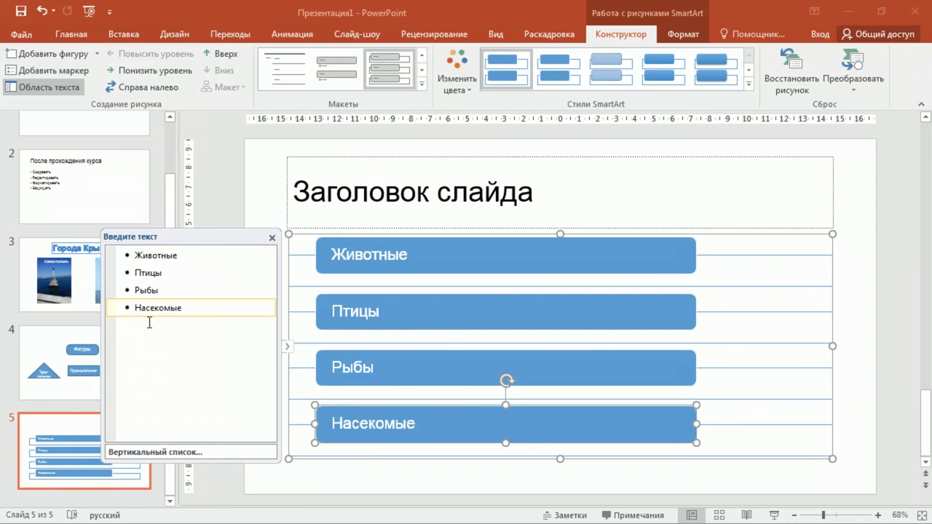
# In the SmartArt Text Pane, add Лев, Тигр and Лось as sub-bullets under Животные.
pyautogui.click(186, 255)
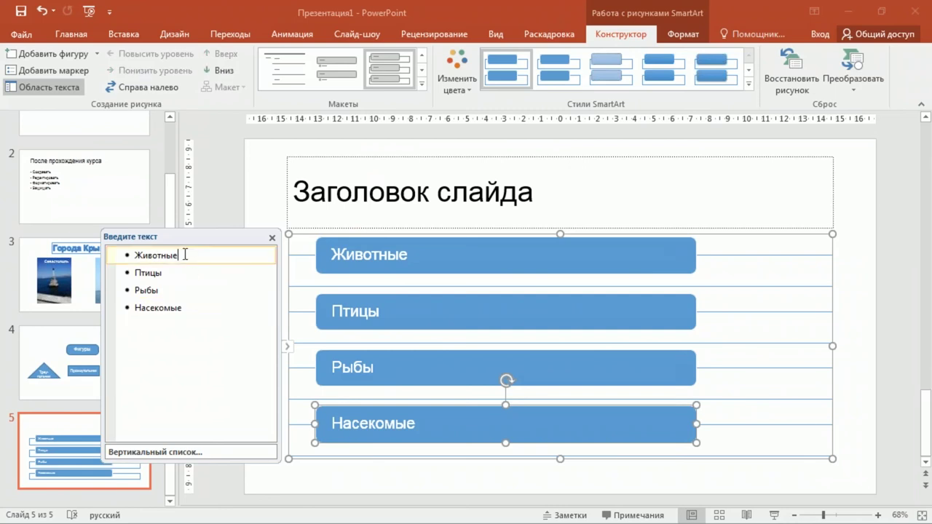
pyautogui.press('Return')
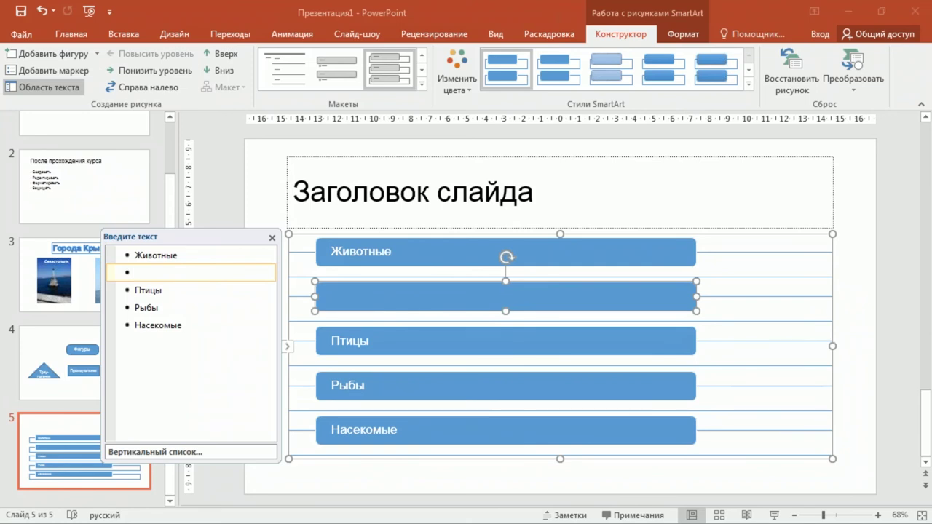
pyautogui.press('Tab')
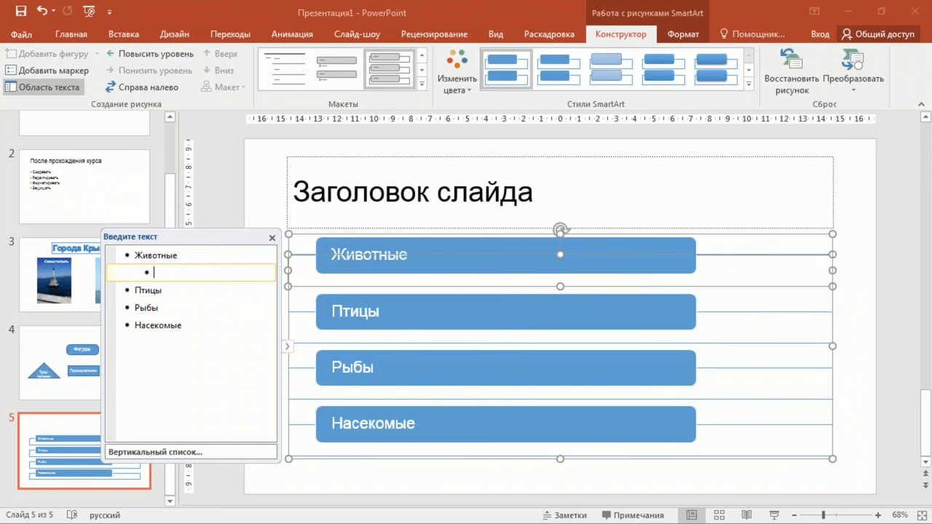
pyautogui.write('Лев')
pyautogui.press('Return')
pyautogui.write('Тигр')
pyautogui.press('Return')
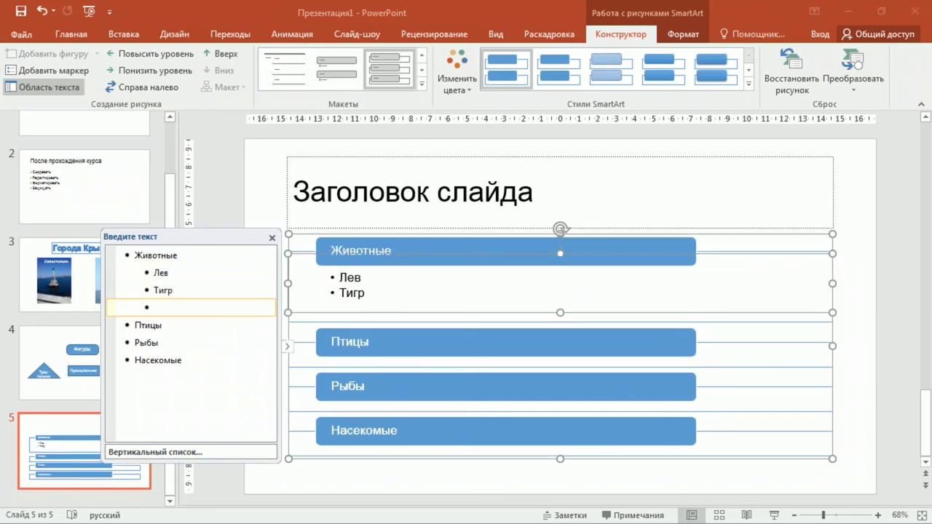
pyautogui.write('Лось')
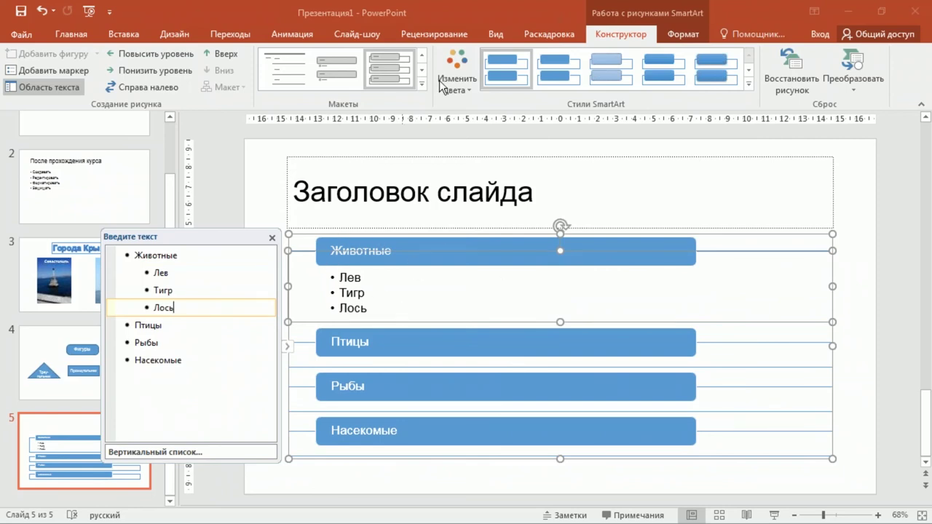
pyautogui.click(401, 298)
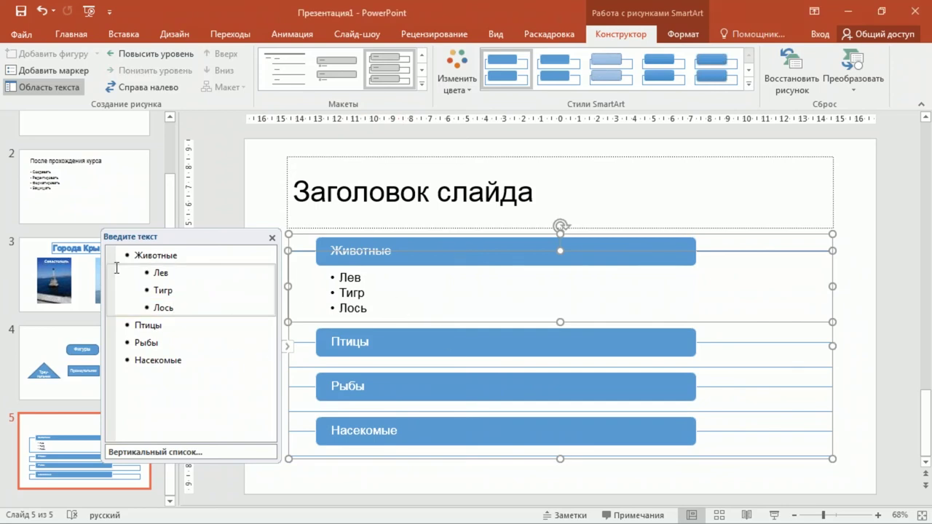
pyautogui.click(174, 325)
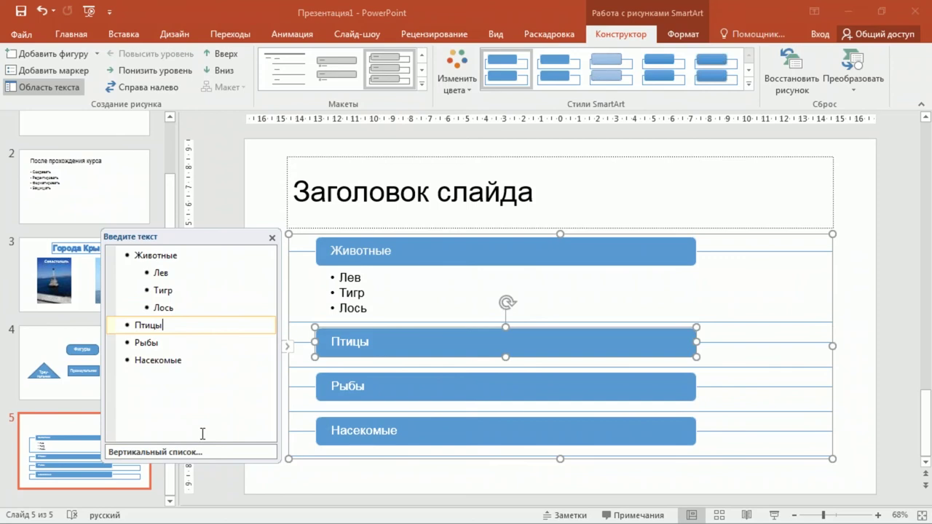
# Add Грач and Ворон as sub-bullets under Птицы.
pyautogui.press('Return')
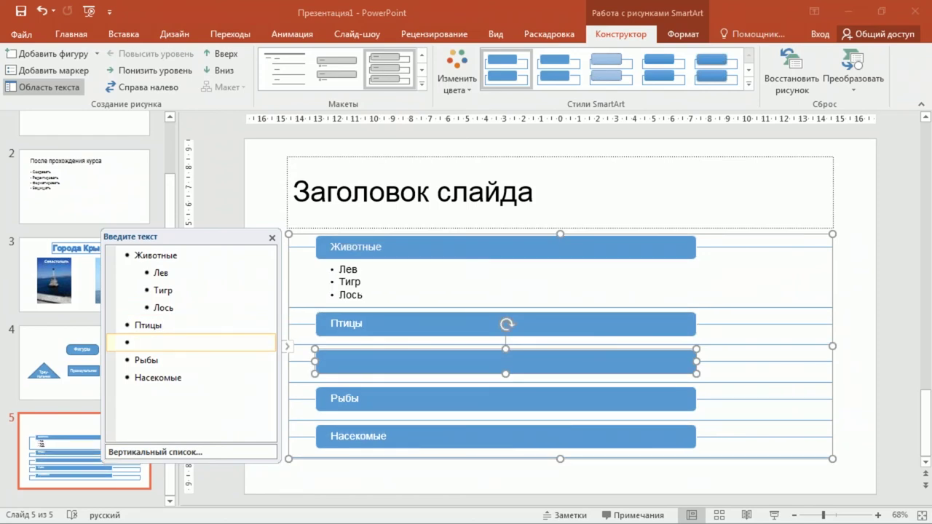
pyautogui.press('Tab')
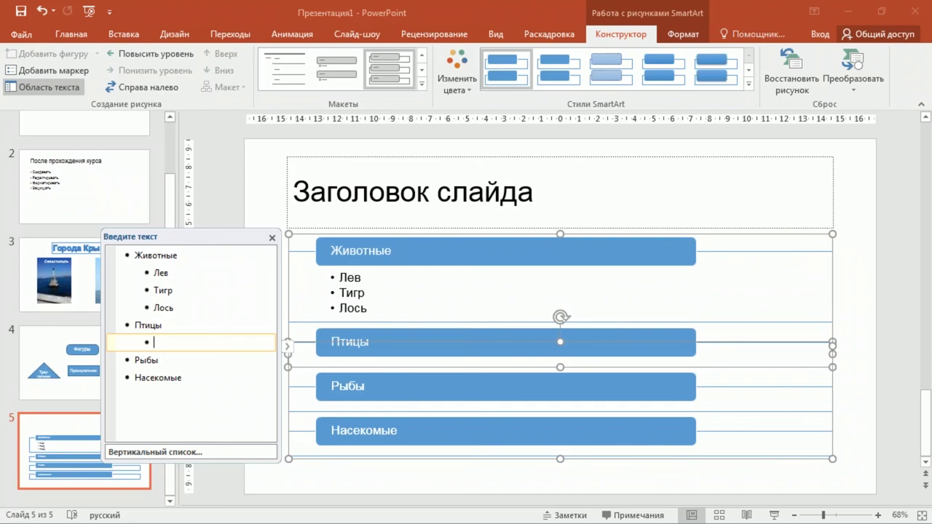
pyautogui.write('Грач')
pyautogui.press('Return')
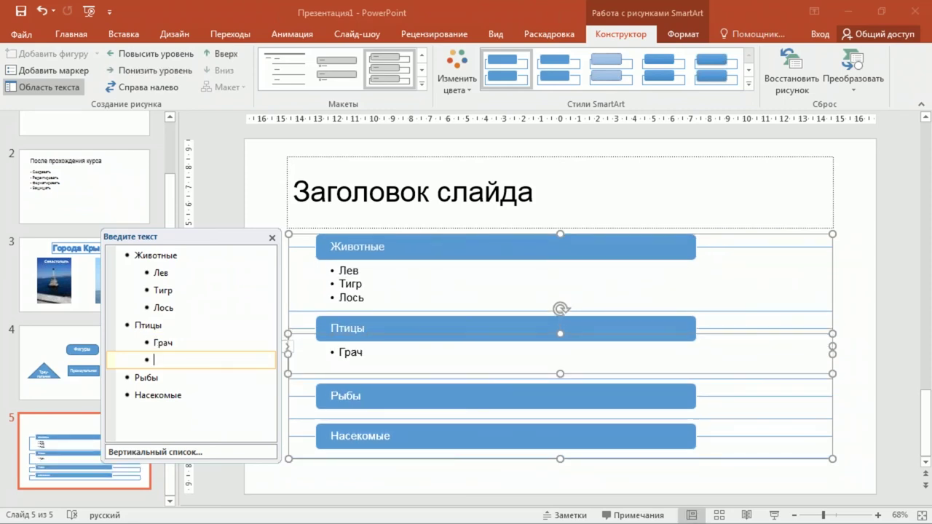
pyautogui.write('Ворон')
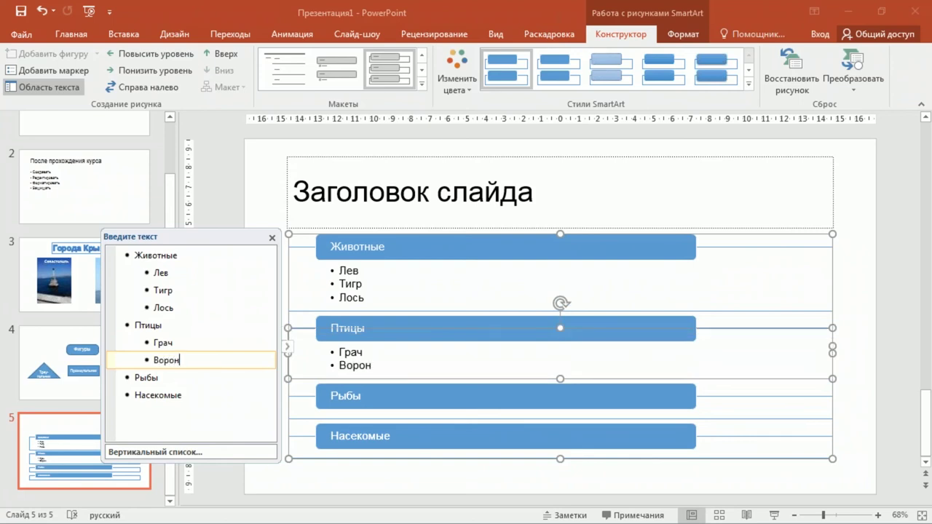
# Add Карп and Щука as sub-bullets under Рыбы.
pyautogui.click(173, 375)
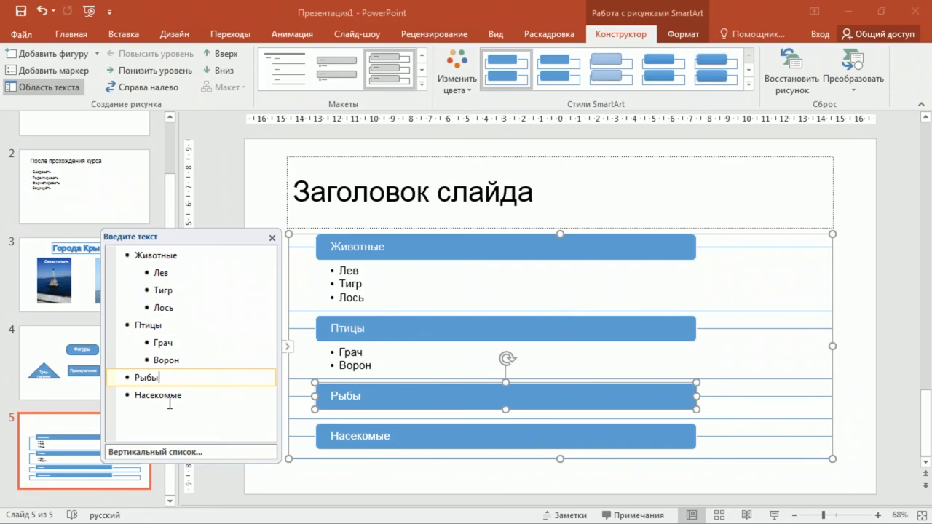
pyautogui.press('Return')
pyautogui.press('Tab')
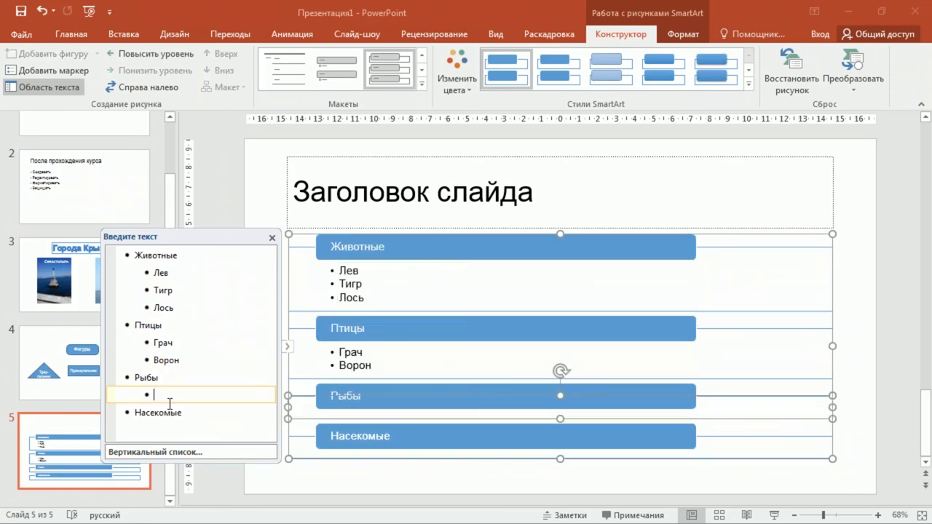
pyautogui.write('Кар')
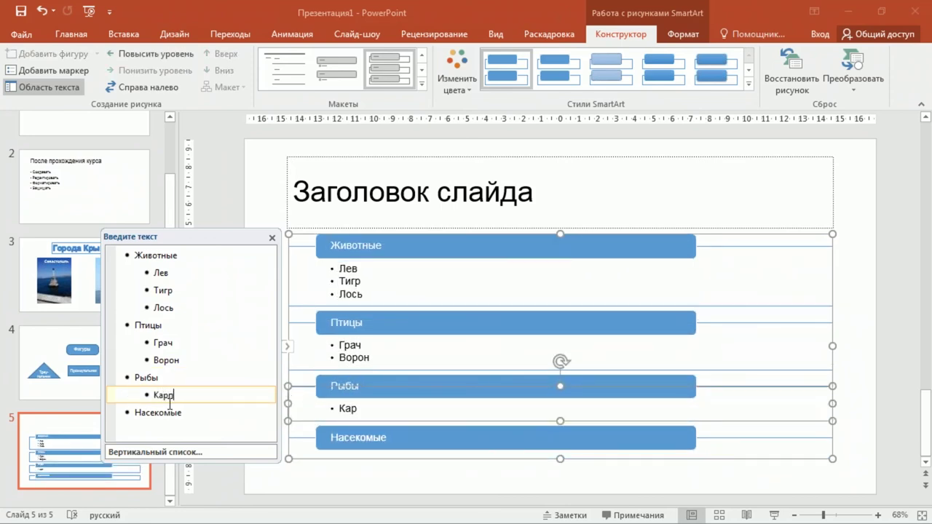
pyautogui.write('п')
pyautogui.press('Return')
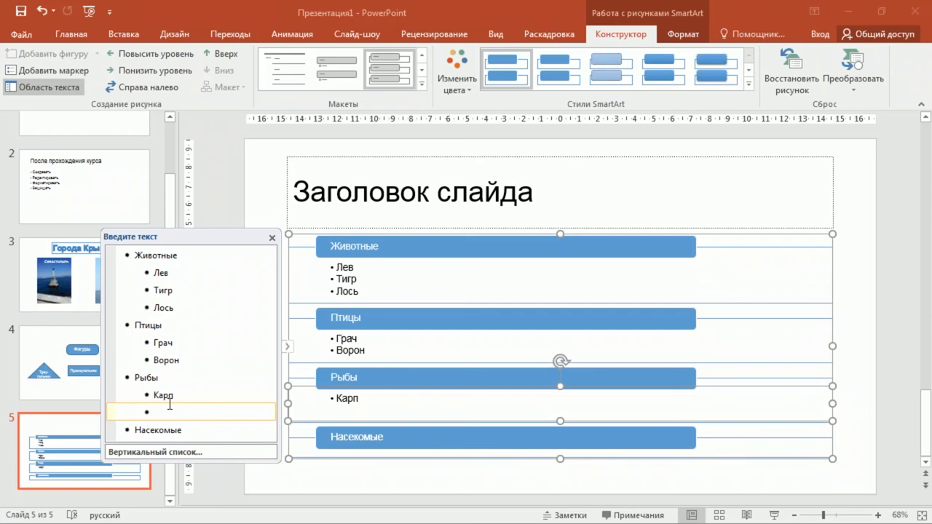
pyautogui.write('Щука')
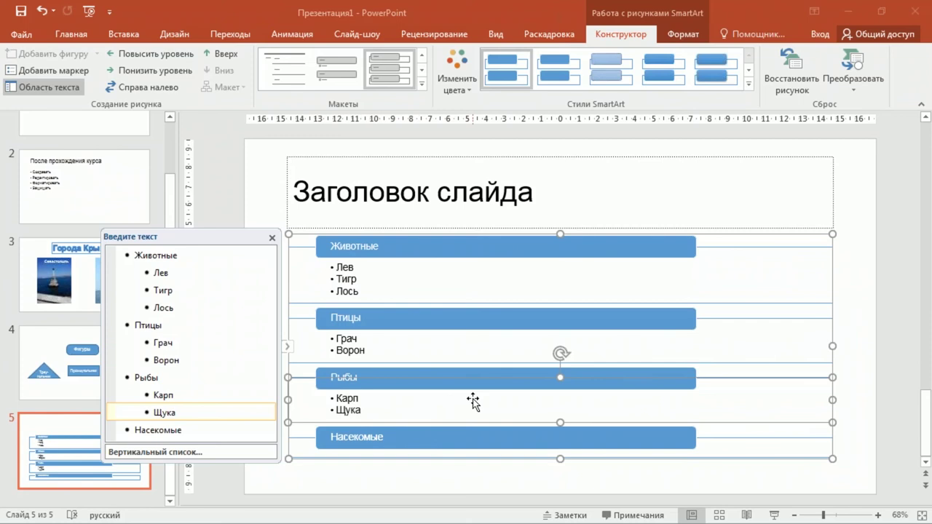
# Remove the extra empty category bullet left after Щука.
pyautogui.press('Return')
pyautogui.hotkey('shift', 'Tab')
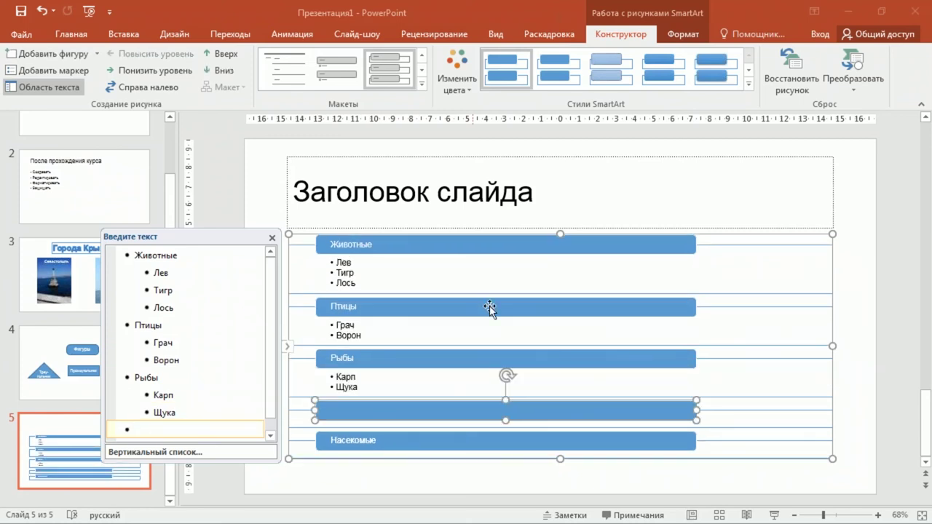
pyautogui.scroll(-1, 175, 402)
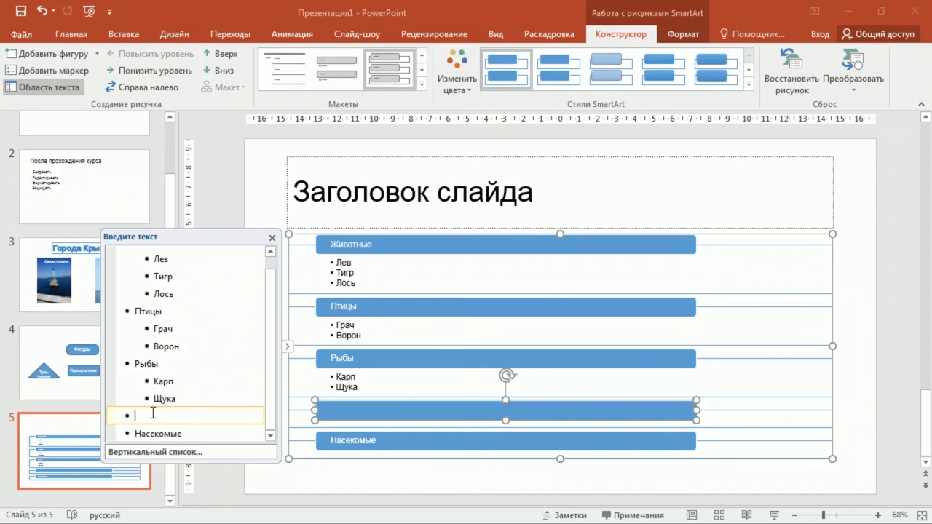
pyautogui.click(164, 398)
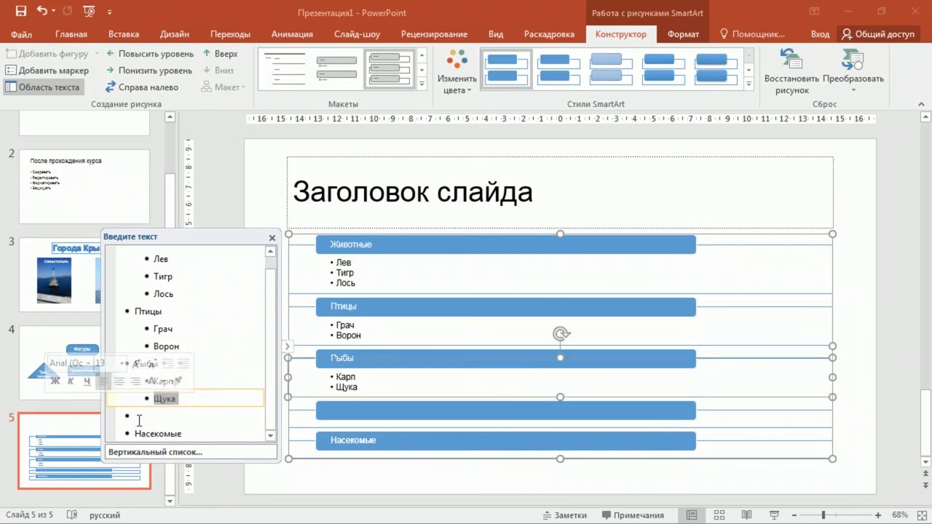
pyautogui.click(158, 415)
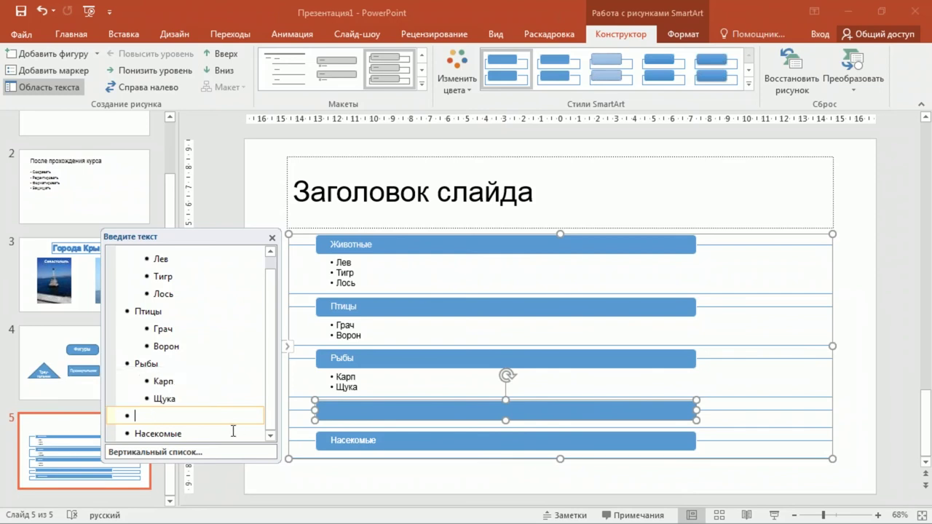
pyautogui.press('BackSpace')
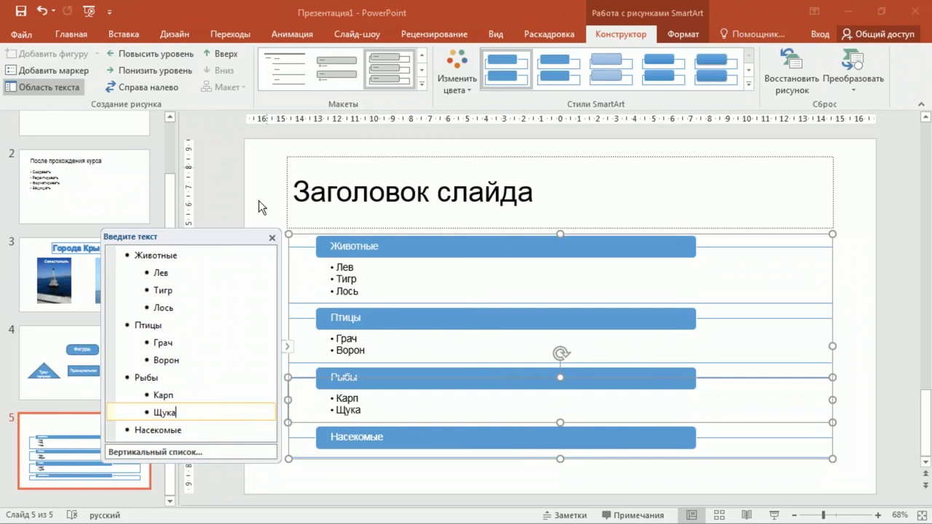
# Close the Text Pane and switch the SmartArt to the offset picture list layout.
pyautogui.click(273, 238)
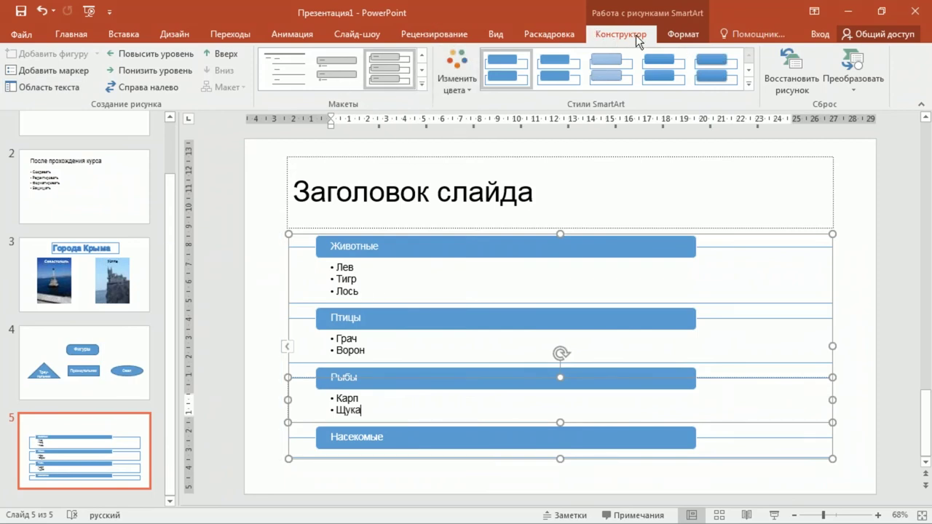
pyautogui.click(423, 84)
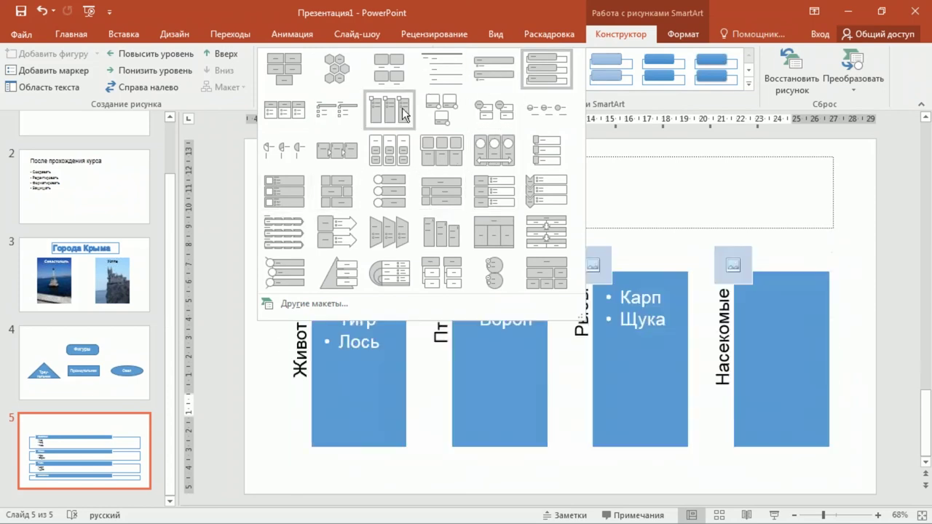
pyautogui.press('Escape')
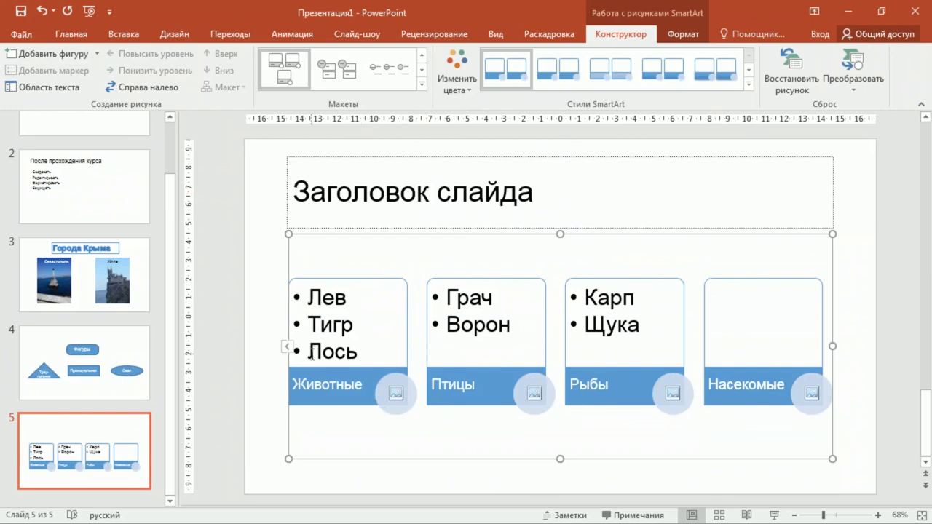
# Insert Коала.jpg from Образцы изображений into the Животные picture circle.
pyautogui.click(395, 394)
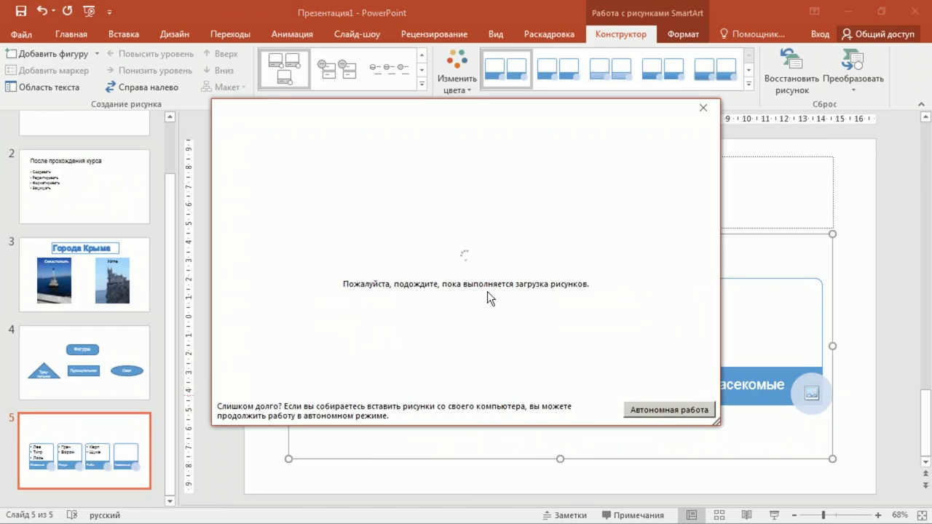
pyautogui.click(704, 109)
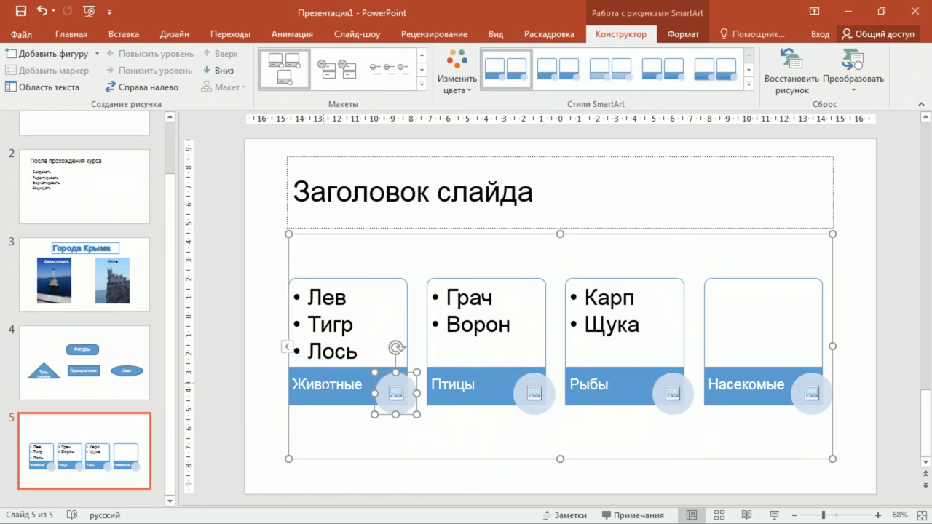
pyautogui.click(287, 347)
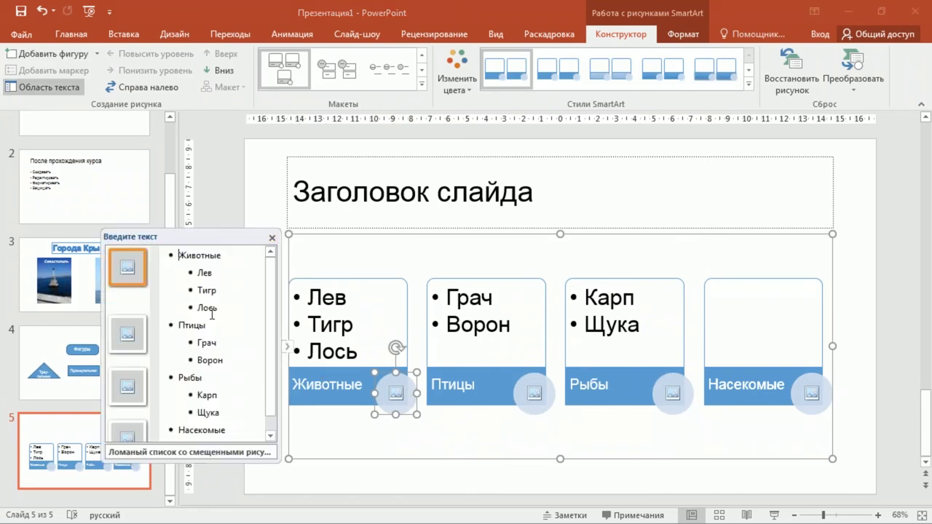
pyautogui.click(131, 269)
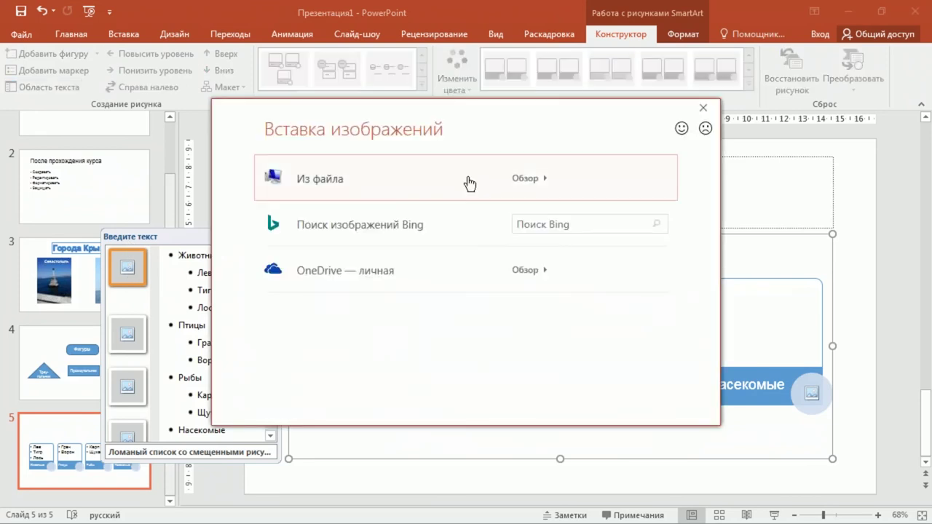
pyautogui.click(476, 182)
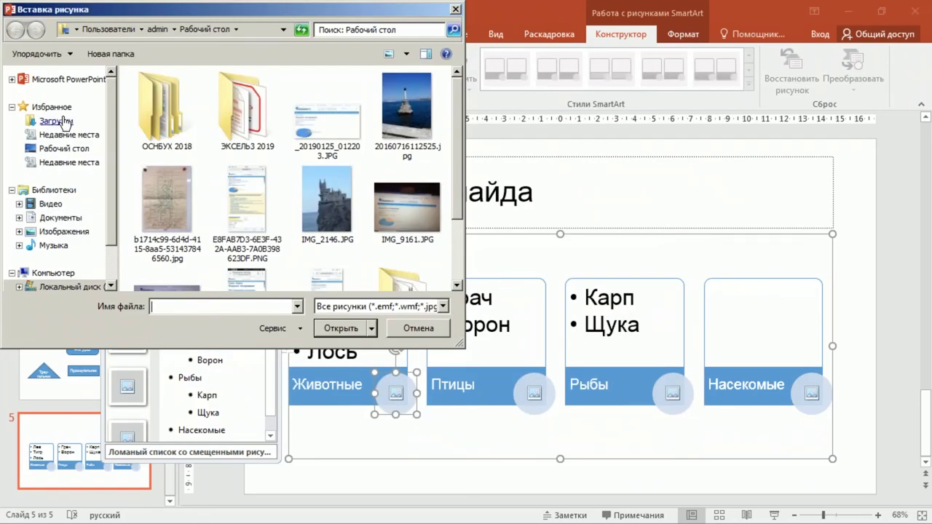
pyautogui.click(73, 233)
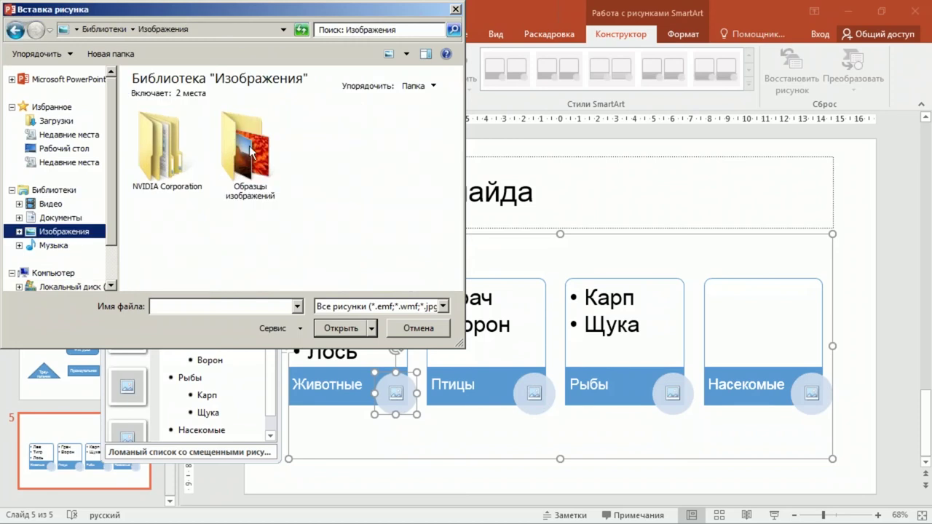
pyautogui.doubleClick(249, 149)
pyautogui.doubleClick(193, 217)
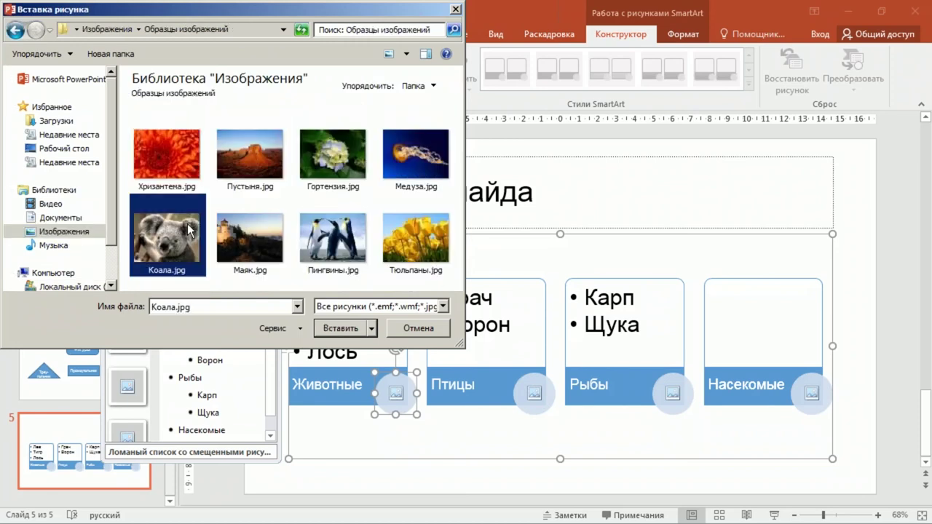
# Fill the Птицы circle with Медуза.jpg, replacing the penguins picture tried first.
pyautogui.click(132, 337)
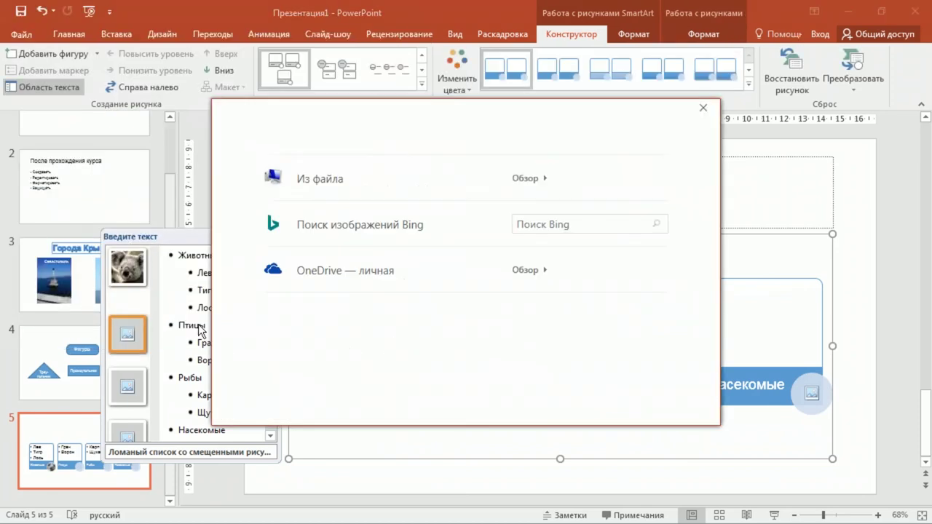
pyautogui.click(380, 177)
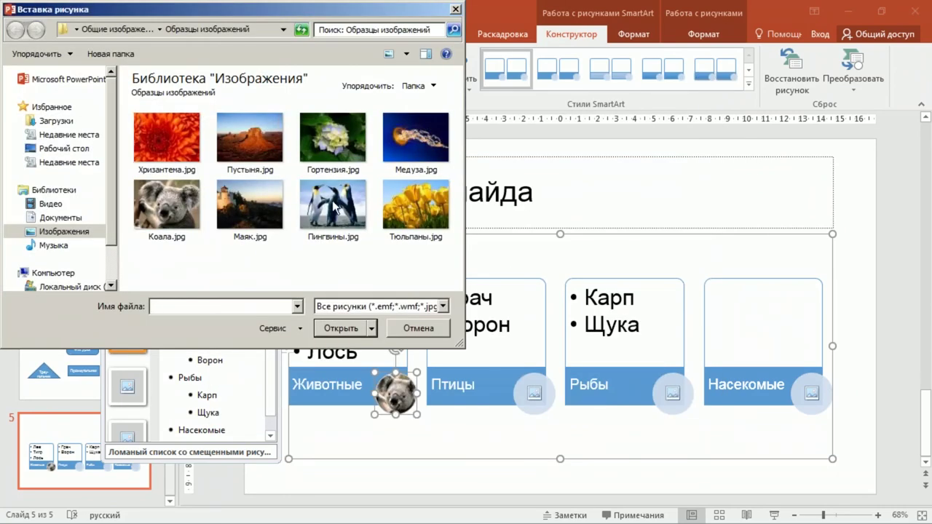
pyautogui.doubleClick(333, 206)
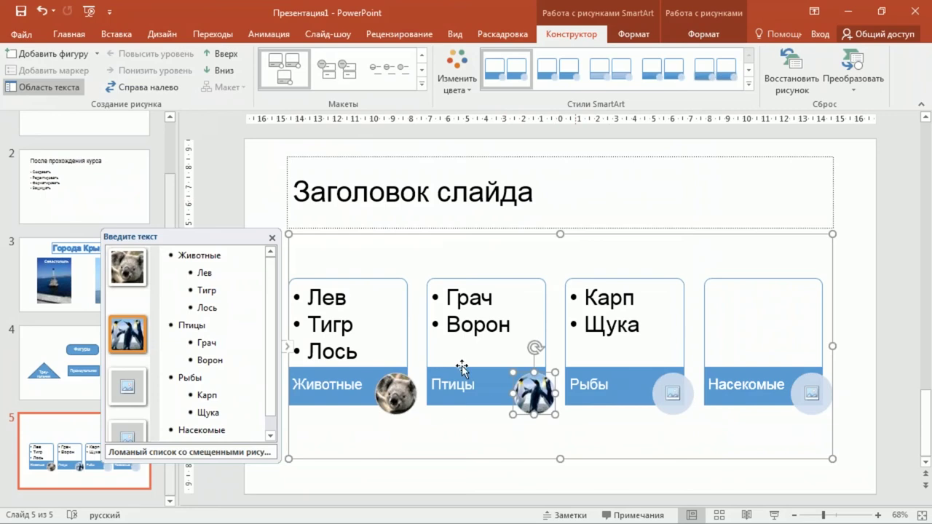
pyautogui.press('Delete')
pyautogui.click(127, 335)
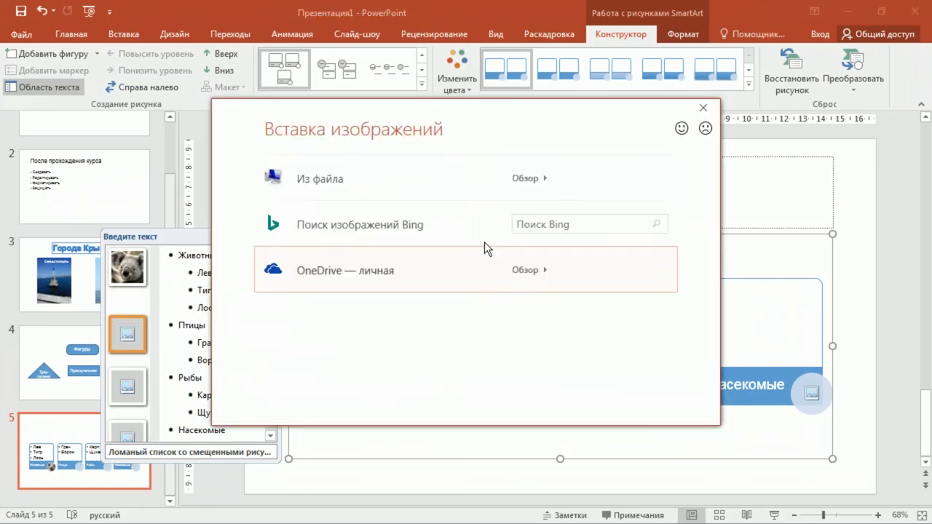
pyautogui.click(349, 182)
pyautogui.doubleClick(399, 153)
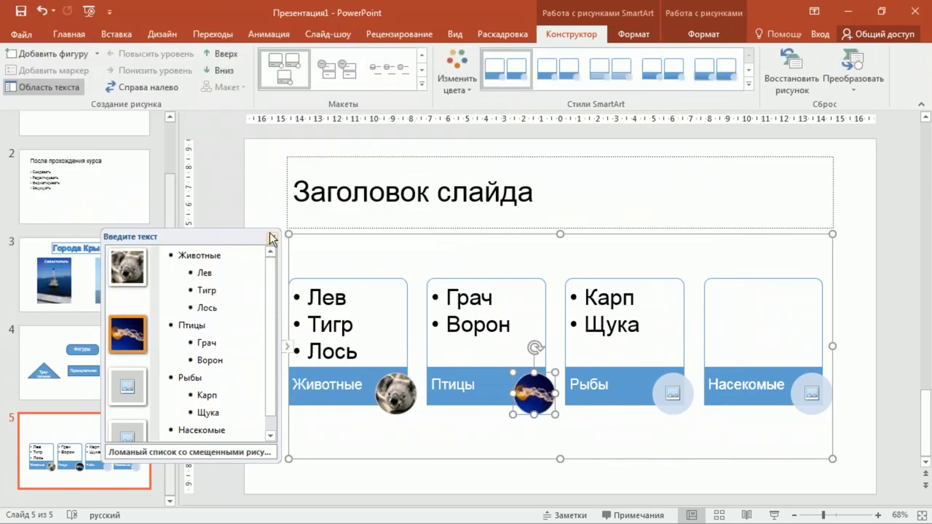
# Close the Text Pane and select the Животные item of the list.
pyautogui.click(272, 240)
pyautogui.click(258, 210)
pyautogui.click(374, 282)
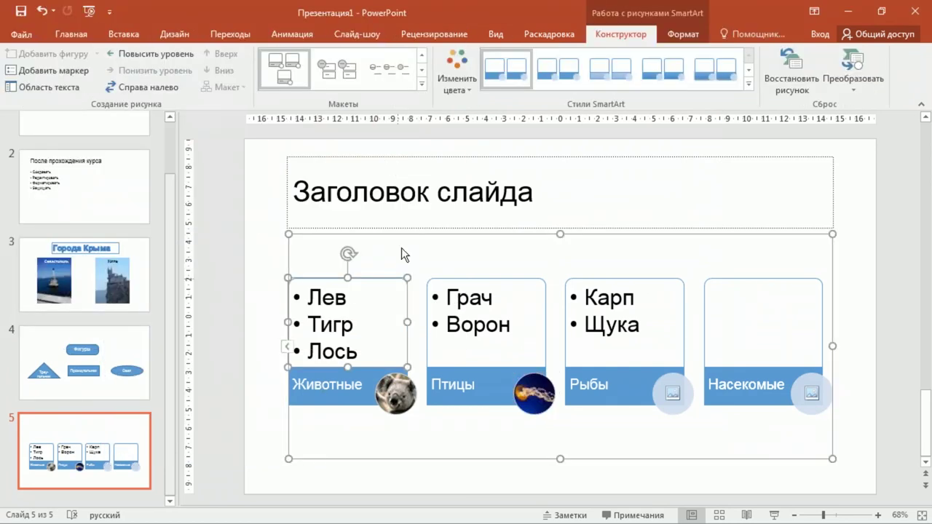
pyautogui.click(422, 83)
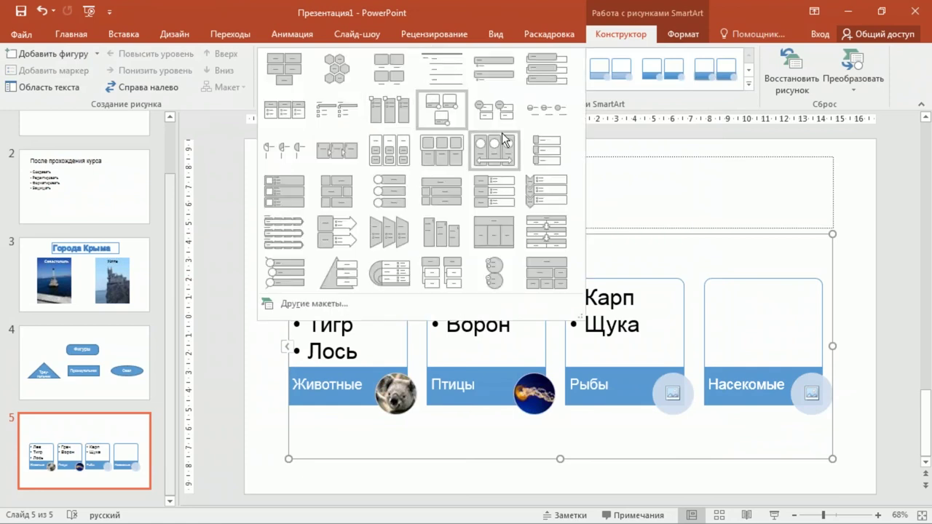
pyautogui.click(538, 110)
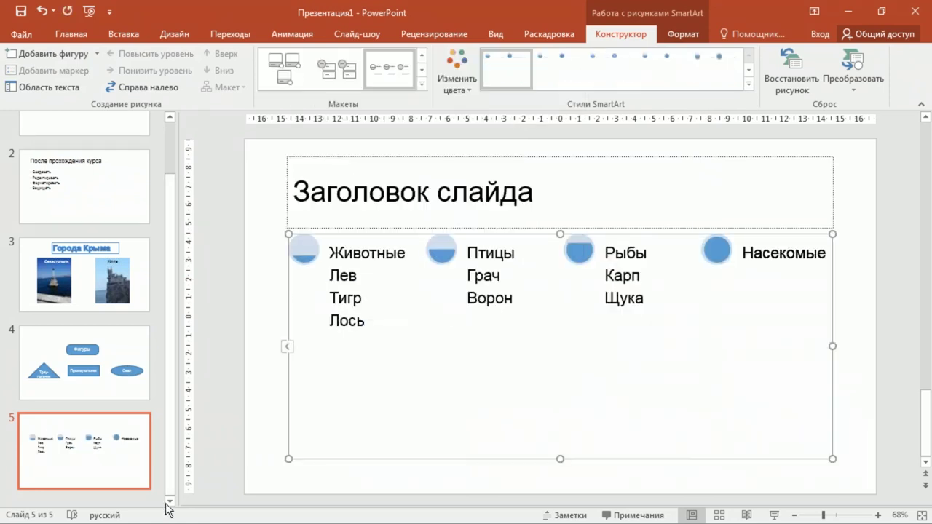
pyautogui.click(327, 64)
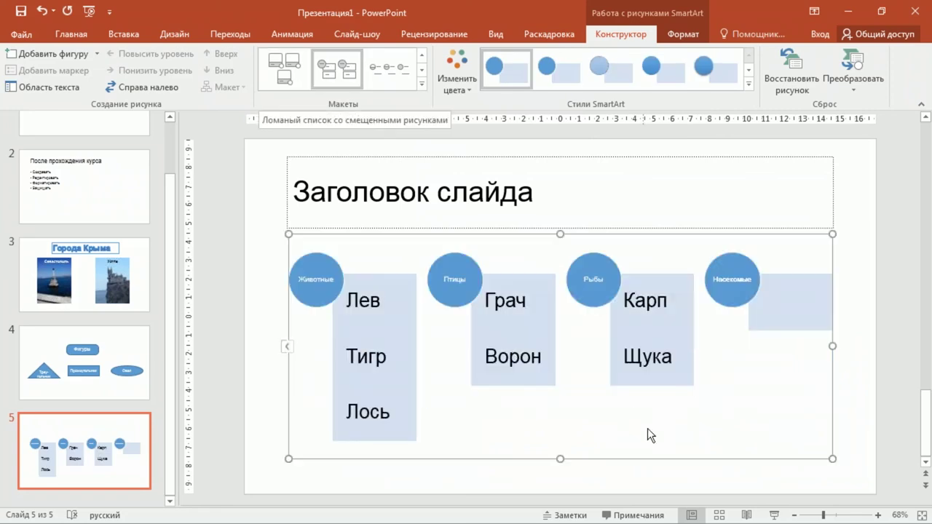
pyautogui.click(399, 504)
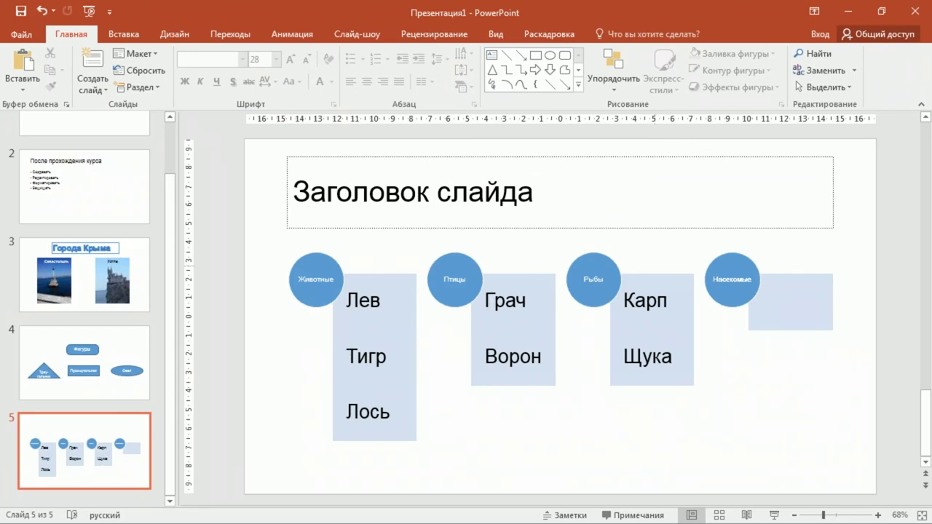
pyautogui.click(368, 255)
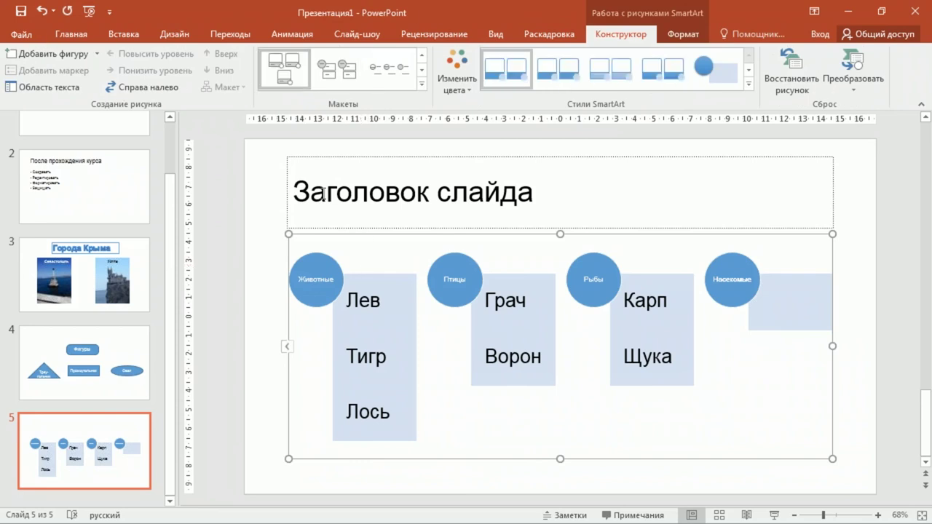
pyautogui.click(292, 91)
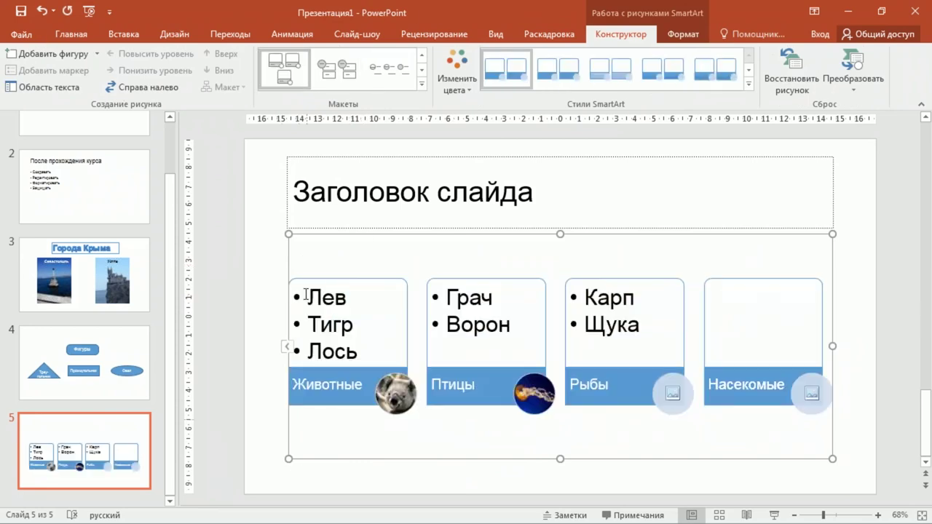
pyautogui.click(79, 36)
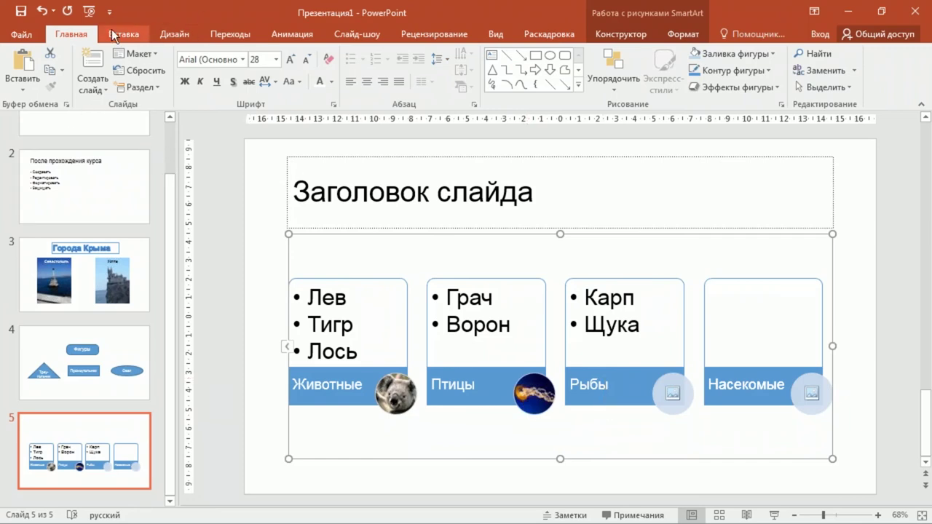
pyautogui.click(617, 33)
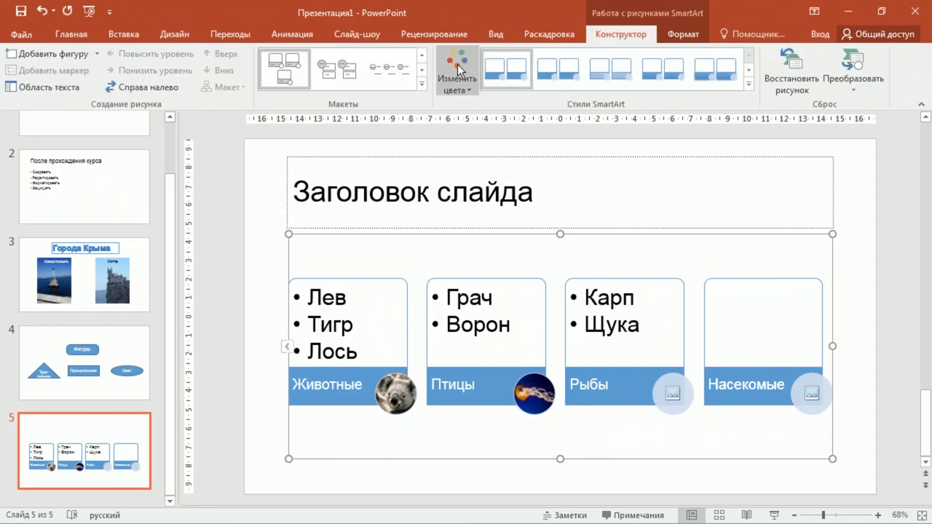
# Apply the first Accent 1 colour scheme to the SmartArt, previewing another design theme afterwards.
pyautogui.click(457, 73)
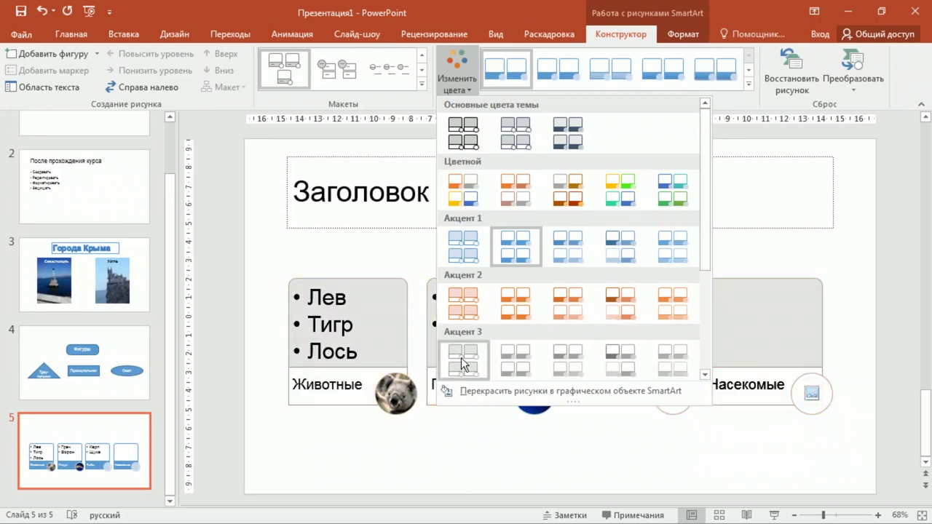
pyautogui.click(466, 251)
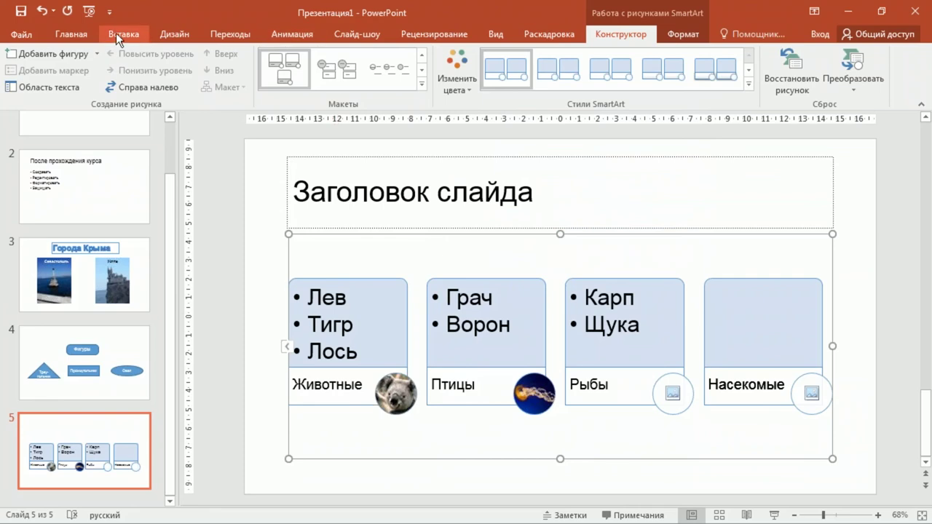
pyautogui.click(173, 34)
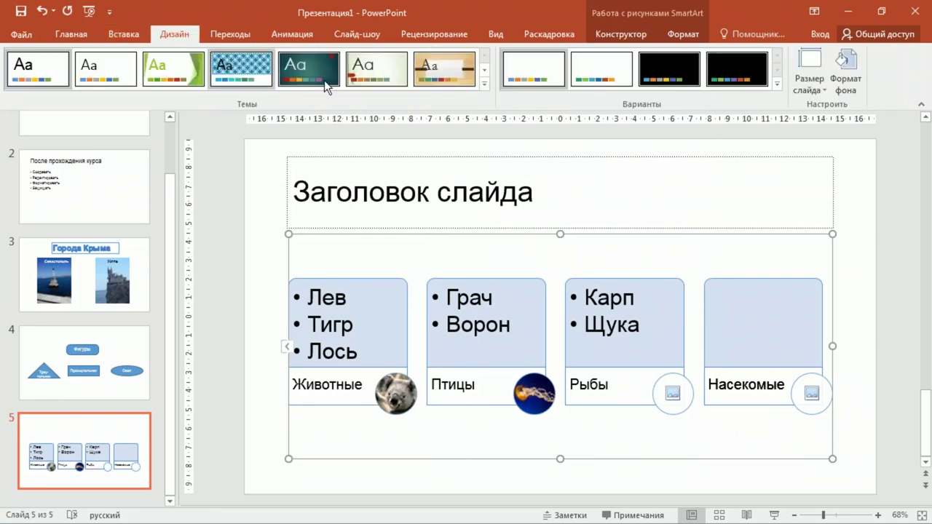
pyautogui.click(170, 77)
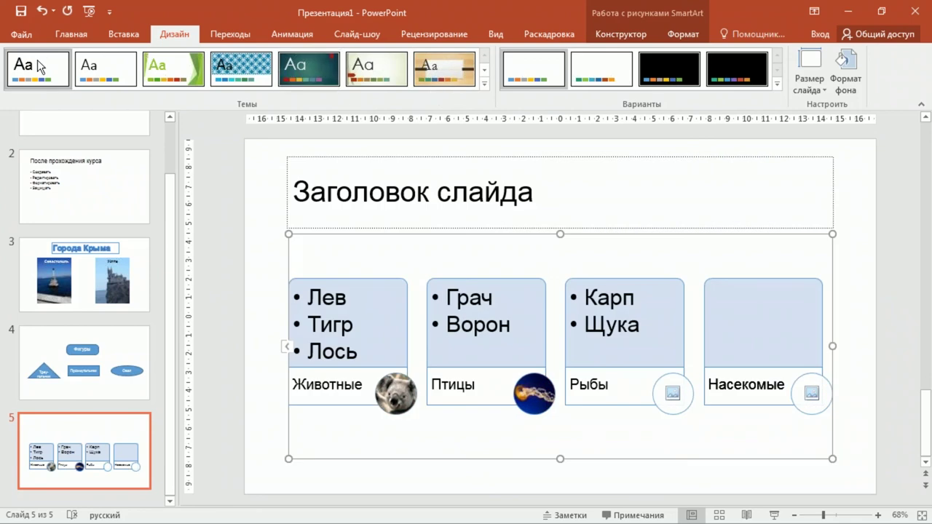
pyautogui.click(335, 191)
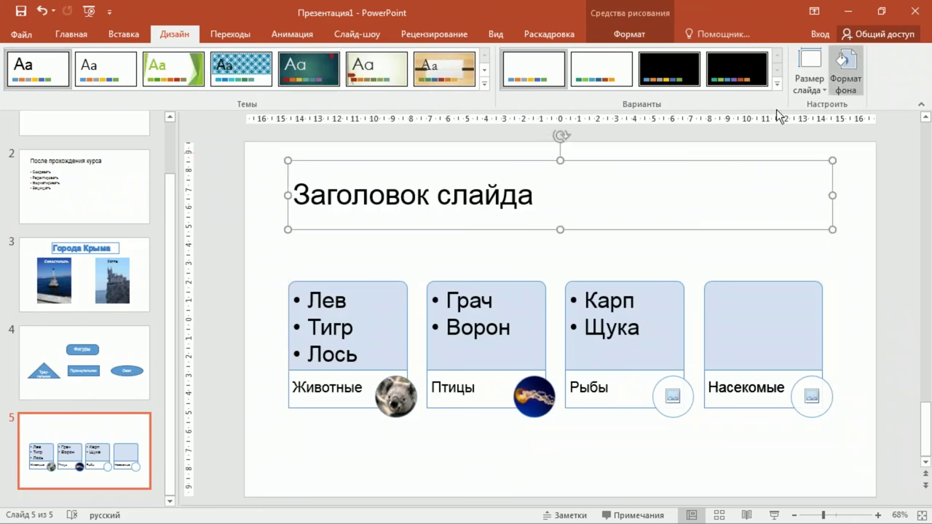
pyautogui.press('Escape')
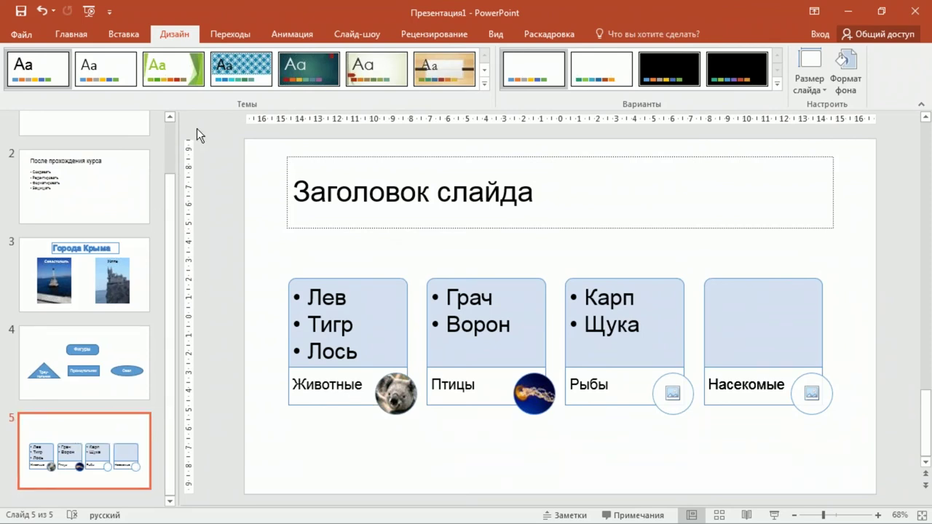
# Insert a new Title and Content slide 6 after slide 5.
pyautogui.click(139, 501)
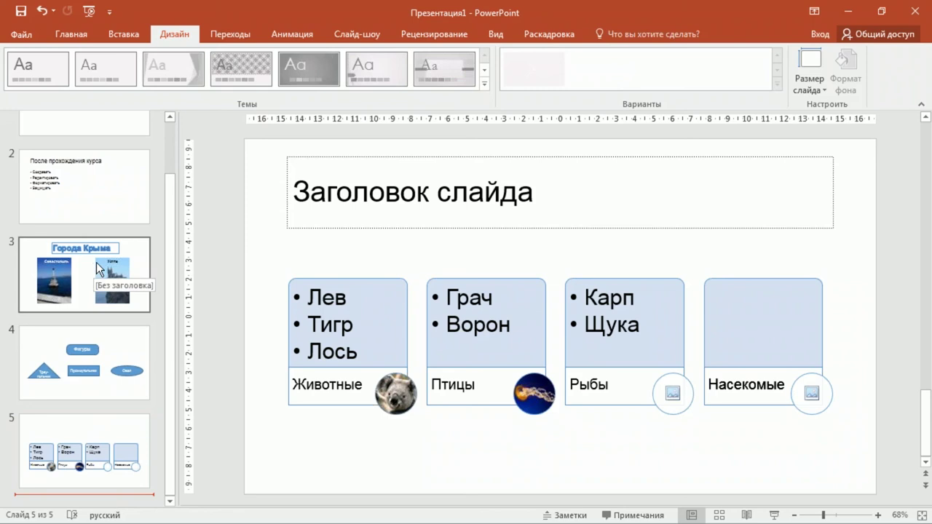
pyautogui.click(64, 32)
pyautogui.click(93, 86)
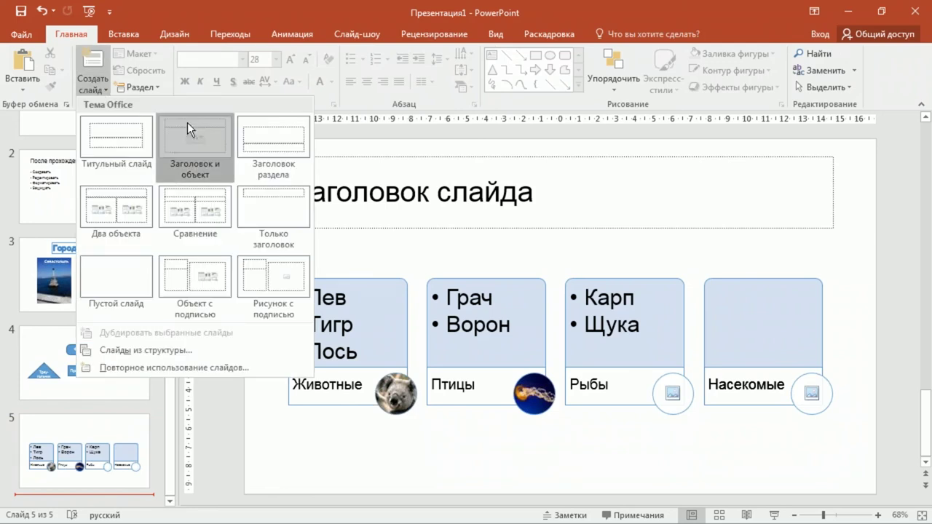
pyautogui.click(187, 128)
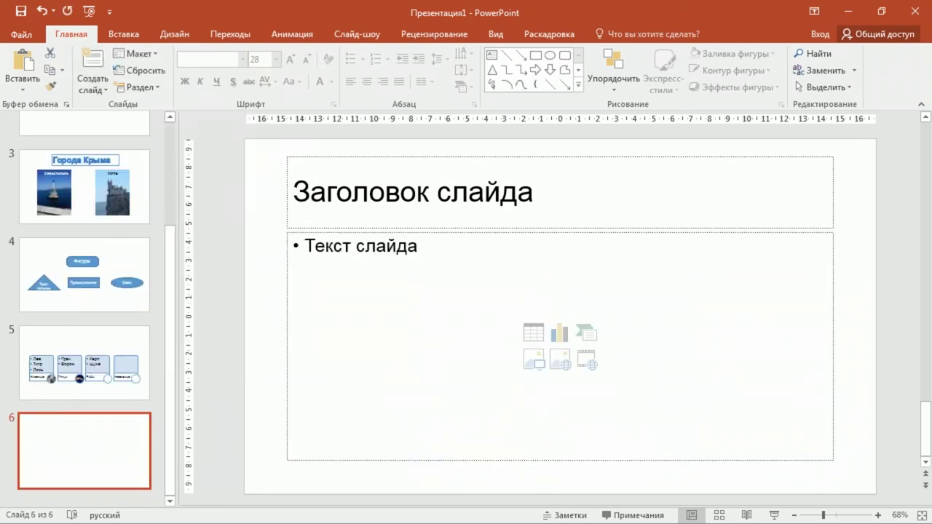
pyautogui.hotkey('alt', 'Tab')
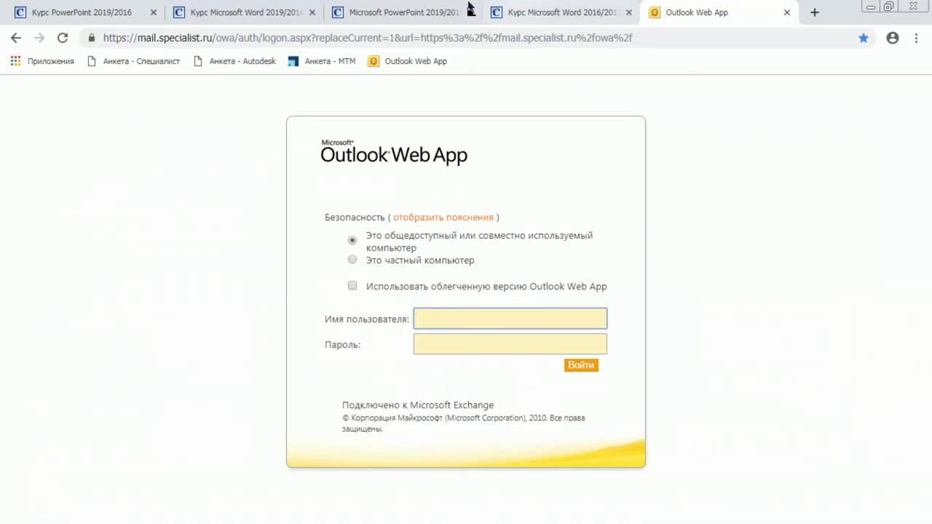
# On the Word course page, select the heading 'Рекомендуемые курсы по специальности'.
pyautogui.click(518, 23)
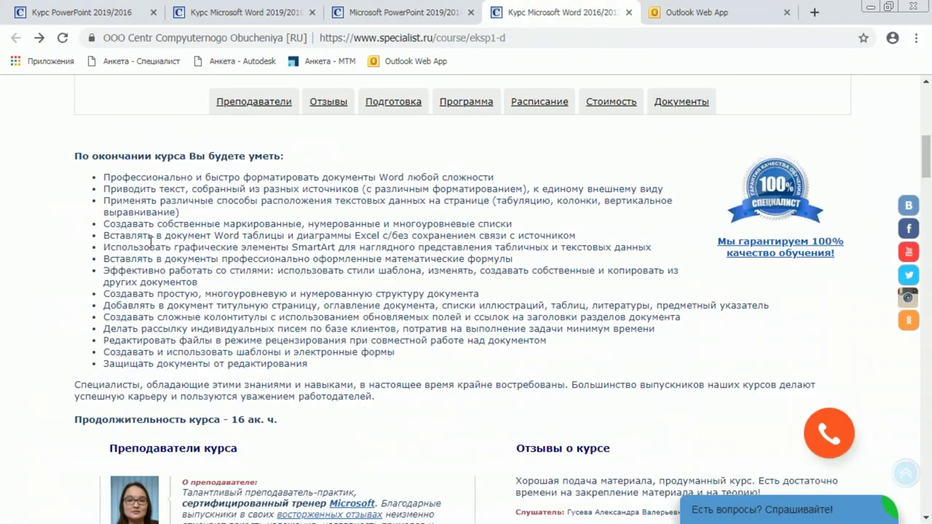
pyautogui.scroll(-4, 186, 179)
pyautogui.scroll(-4, 187, 180)
pyautogui.scroll(-1, 192, 153)
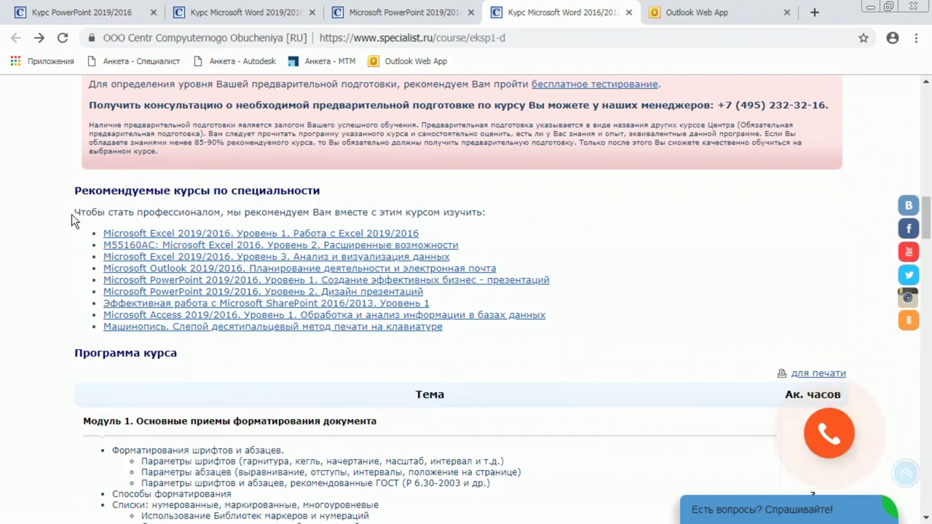
pyautogui.moveTo(74, 190); pyautogui.dragTo(332, 192)
pyautogui.hotkey('ctrl', 'c')
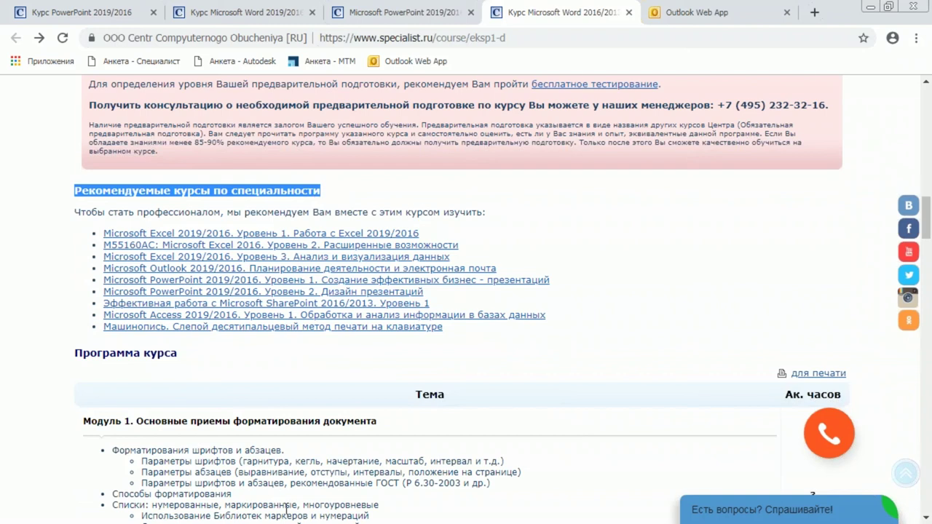
pyautogui.hotkey('alt', 'Tab')
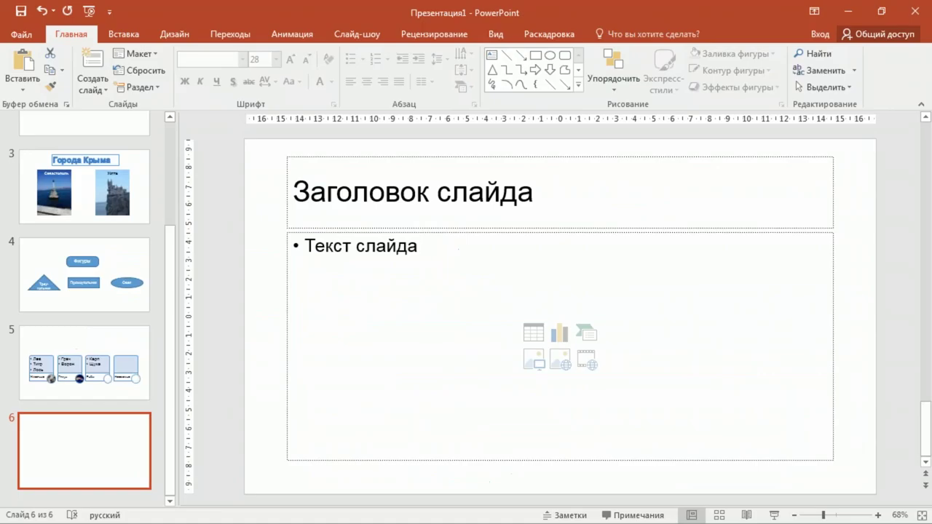
# Paste 'Рекомендуемые курсы по специальности' into slide 6's title placeholder.
pyautogui.click(356, 178)
pyautogui.hotkey('ctrl', 'v')
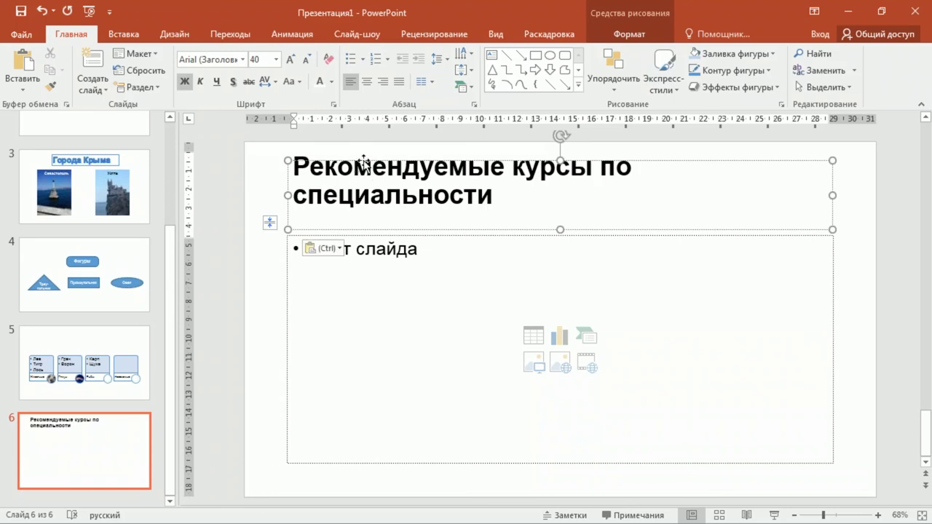
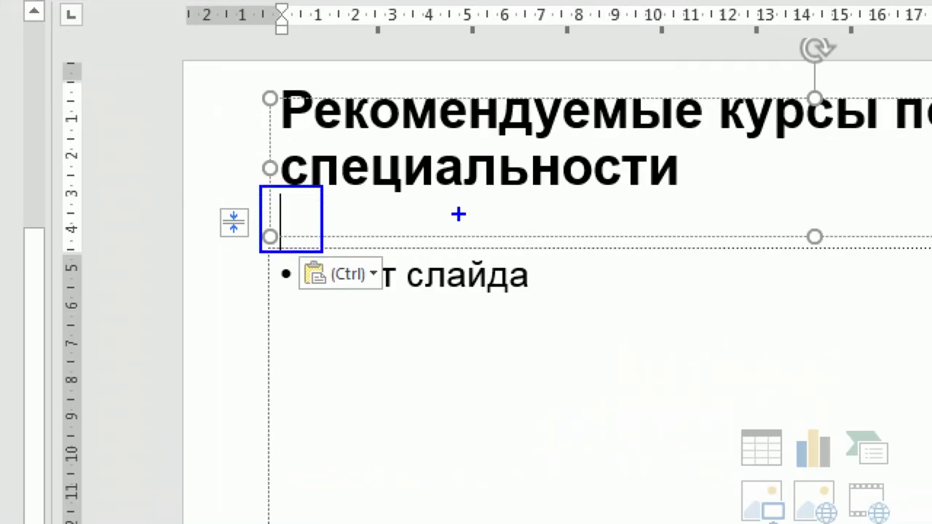
# Delete the blank extra line from slide 6's title, then switch to the course page in Chrome.
pyautogui.press('BackSpace')
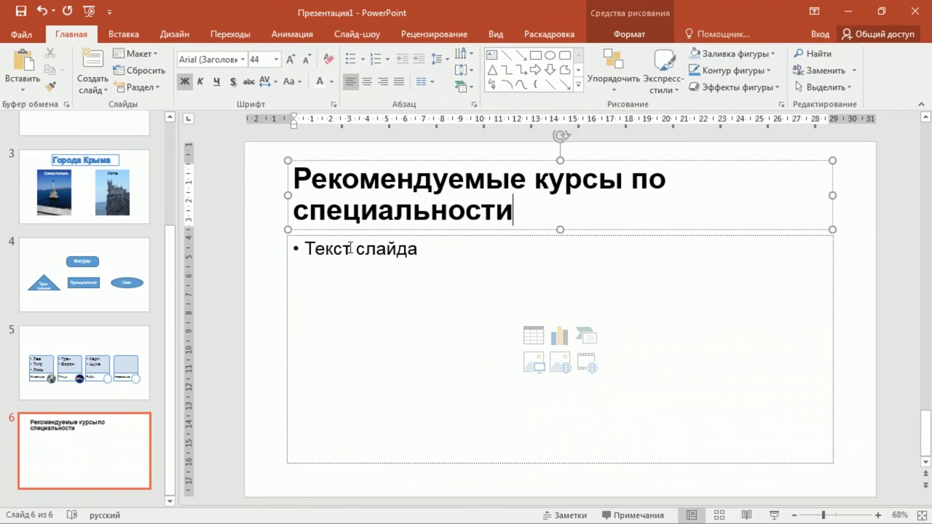
pyautogui.click(316, 267)
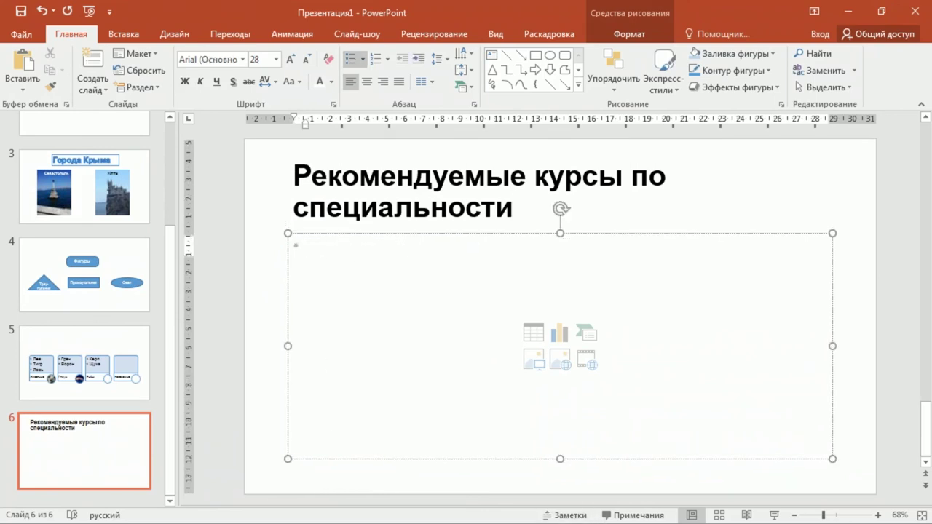
pyautogui.hotkey('alt', 'Tab')
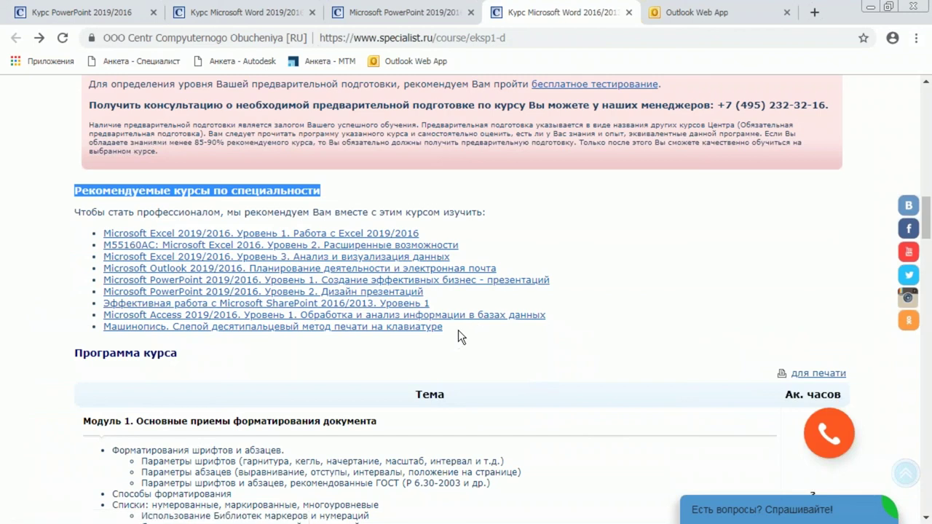
# Copy the whole recommended-courses link list and return to PowerPoint.
pyautogui.moveTo(458, 330); pyautogui.dragTo(83, 221)
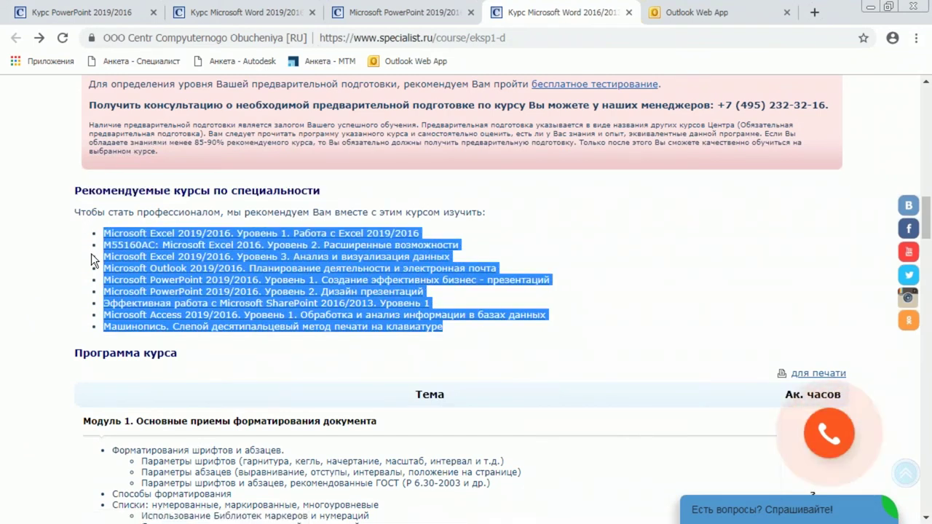
pyautogui.hotkey('alt', 'Tab')
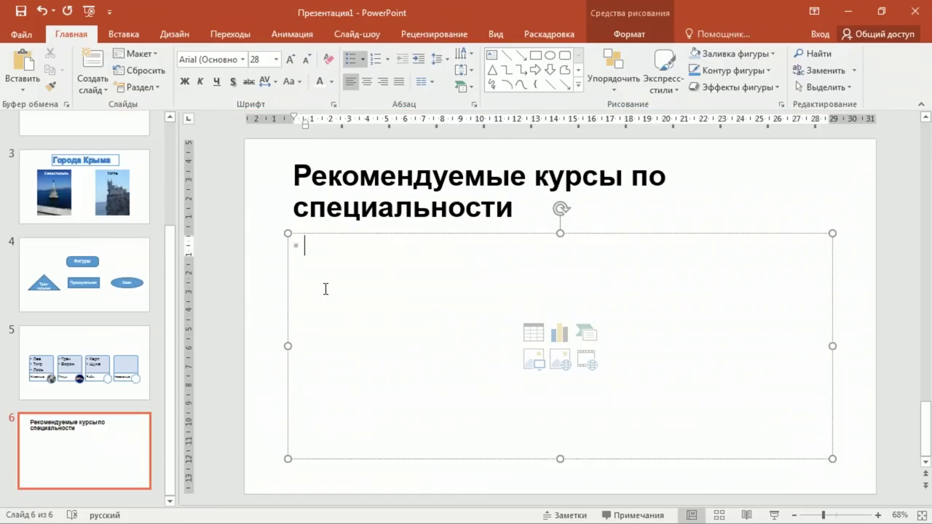
# Paste the nine recommended courses into slide 6's body with Keep Text Only.
pyautogui.rightClick(306, 245)
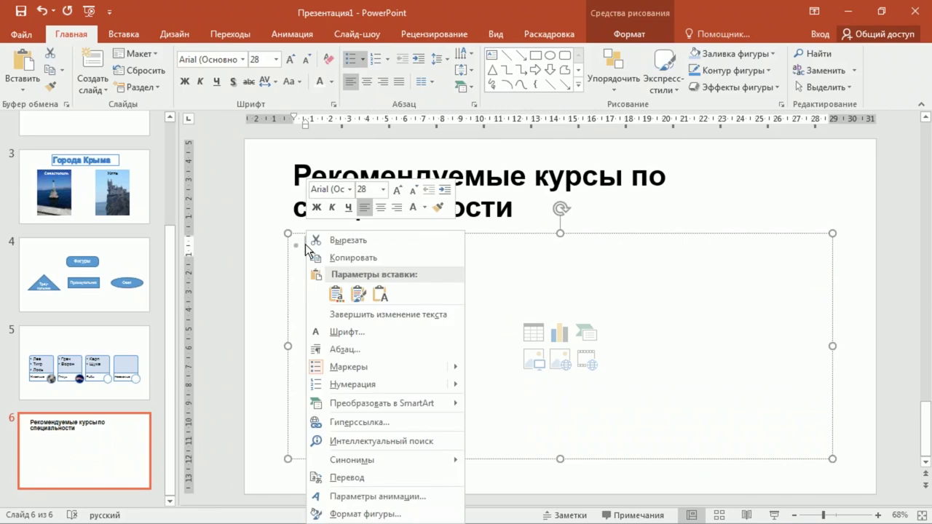
pyautogui.click(380, 294)
pyautogui.click(310, 246)
pyautogui.write('Microsoft Excel 2019/2016. Уровень 1. Работа с Excel 2019/2016 M55160AC: Microsoft Excel 2016. Уровень 2. Расширенные возможности Microsoft Excel 2019/2016. Уровень 3. Анализ и визуализация данных Microsoft Outlook 2019/2016. Планирование деятельности и электронная почта Microsoft PowerPoint 2019/2016. Уровень 1. Создание эффективных бизнес - презентаций Microsoft PowerPoint 2019/2016. Уровень 2. Дизайн презентаций Эффективная работа с Microsoft SharePoint 2016/2013. Уровень 1 Microsoft Access 2019/2016. Уровень 1. Обработка и анализ информации в базах данных Машинопись. Слепой десятипальцевый метод печати на клавиатуре')
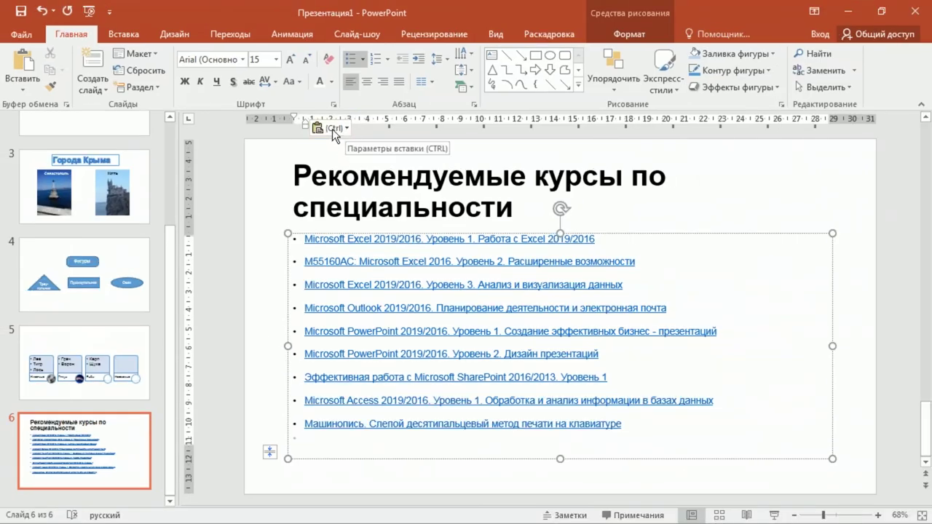
pyautogui.click(346, 126)
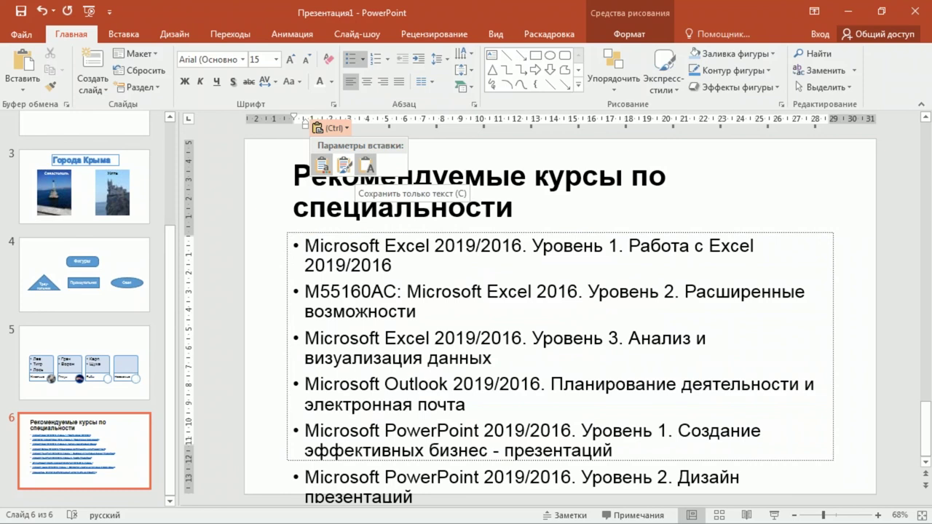
pyautogui.click(364, 167)
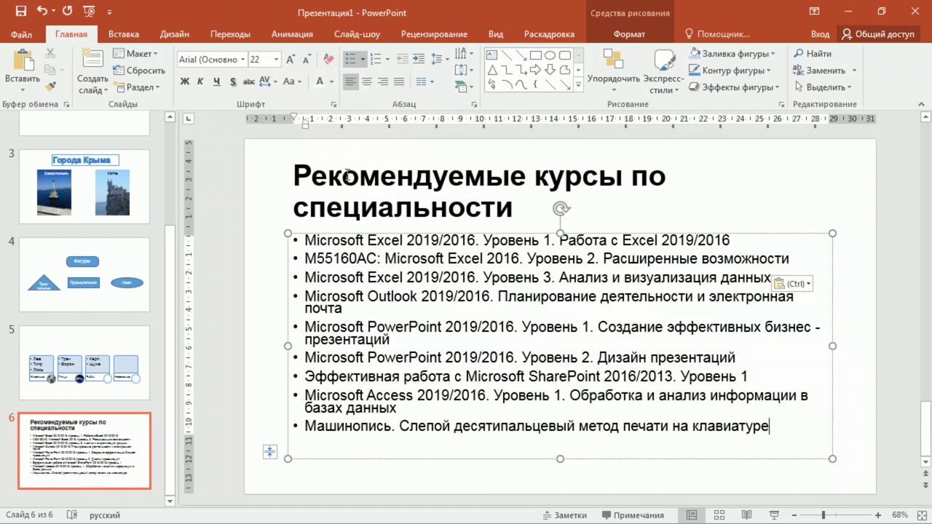
pyautogui.click(126, 420)
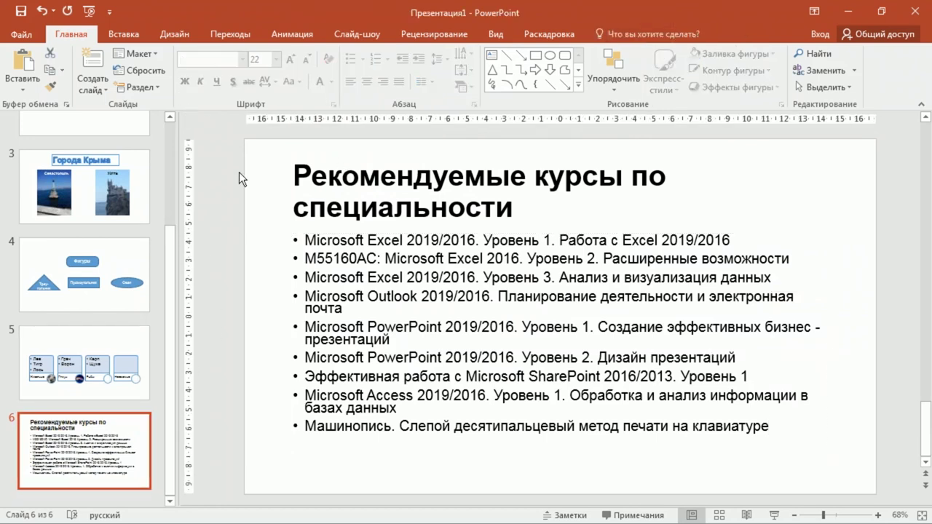
# Reset slide 6 to its layout's plain title style and check the 'Работа с Excel 2019/2016' bullet.
pyautogui.click(135, 68)
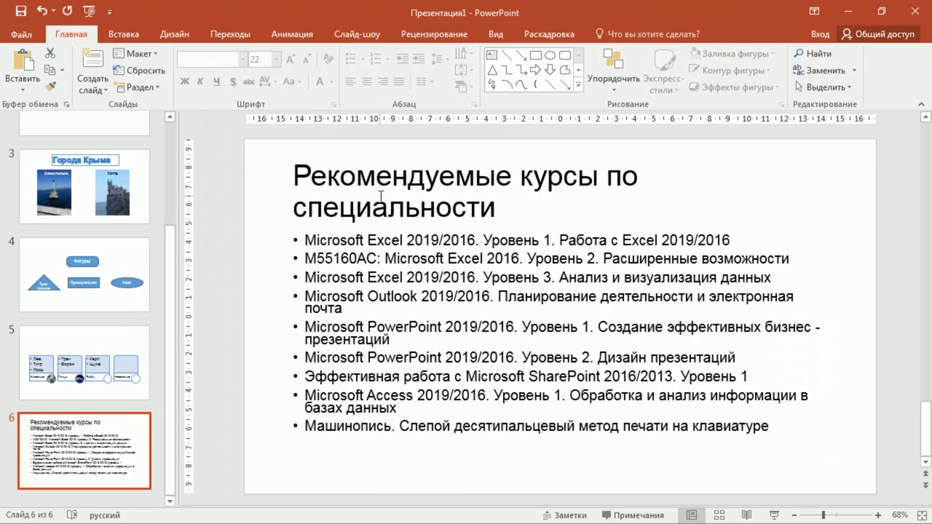
pyautogui.click(500, 209)
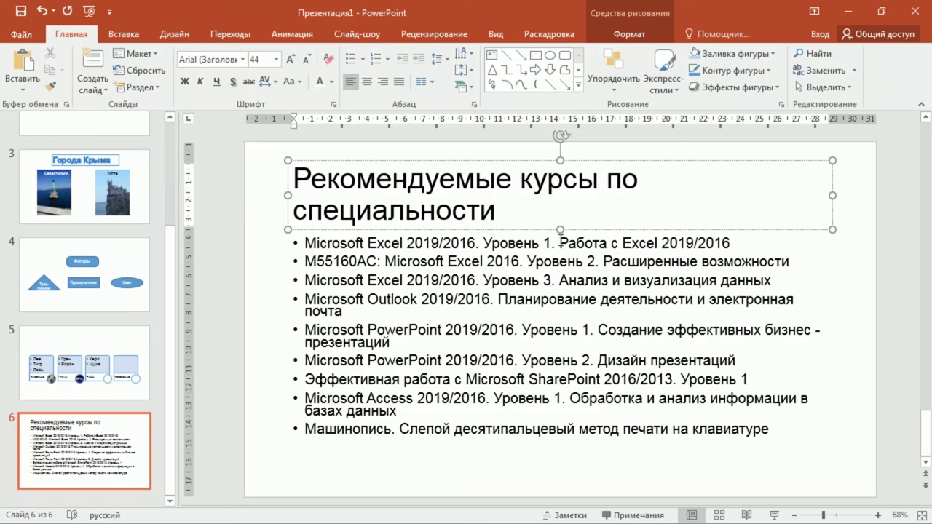
pyautogui.moveTo(560, 242); pyautogui.dragTo(717, 239)
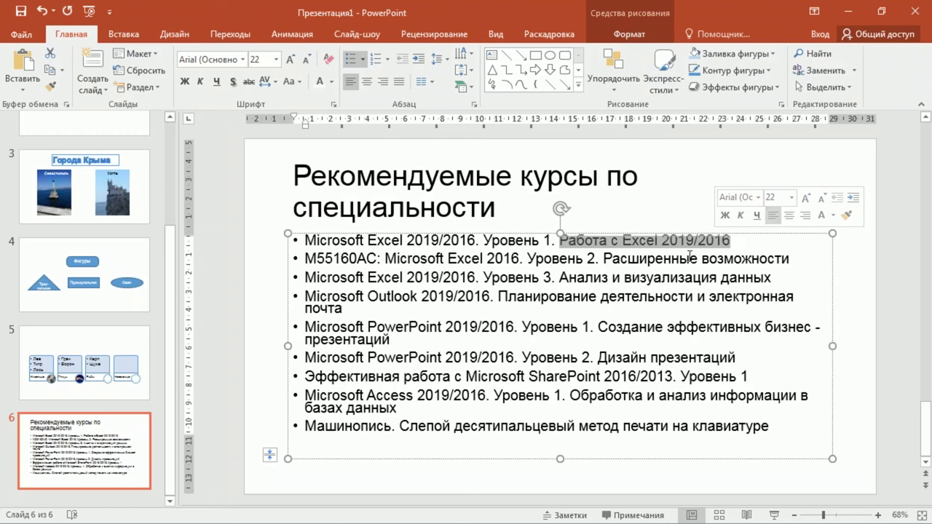
pyautogui.click(778, 247)
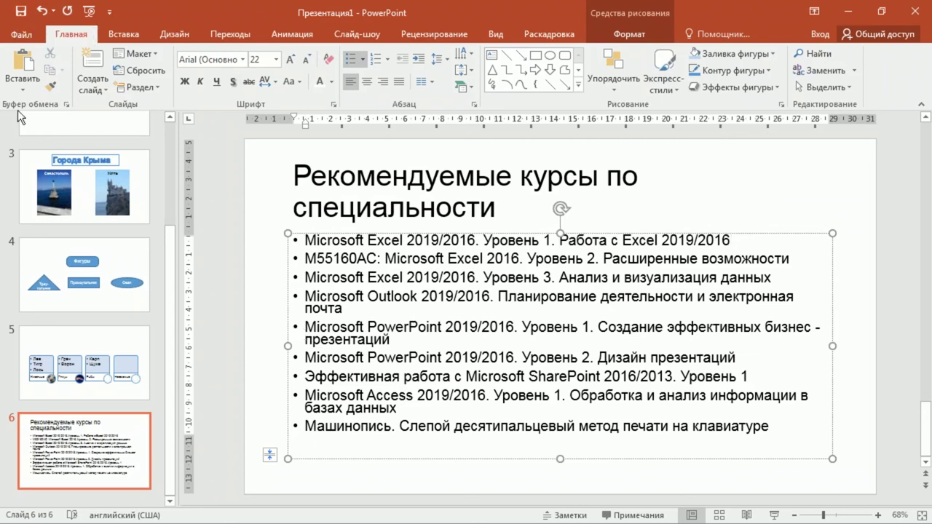
pyautogui.rightClick(309, 439)
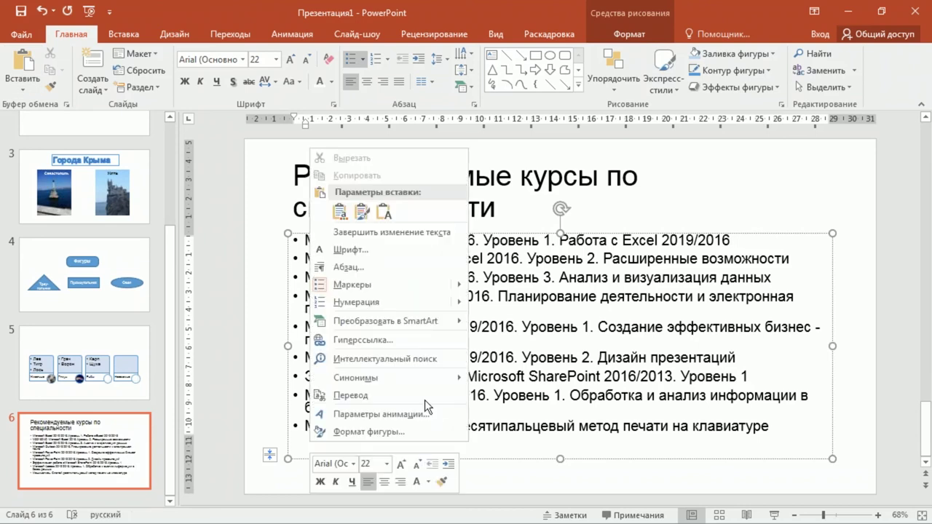
pyautogui.click(384, 212)
pyautogui.press('Escape')
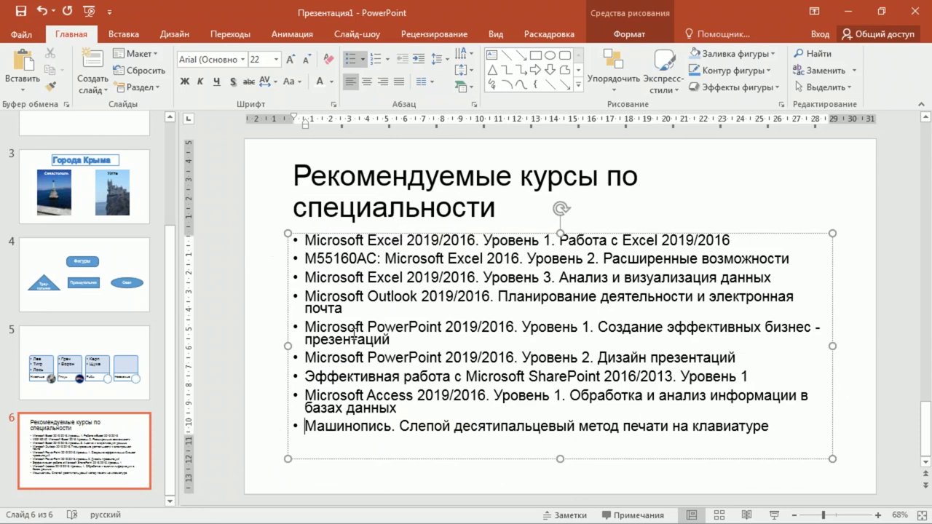
# Stop autofitting the course list, try a two-column layout, then continue it on a new slide.
pyautogui.moveTo(273, 453)
pyautogui.click(274, 451)
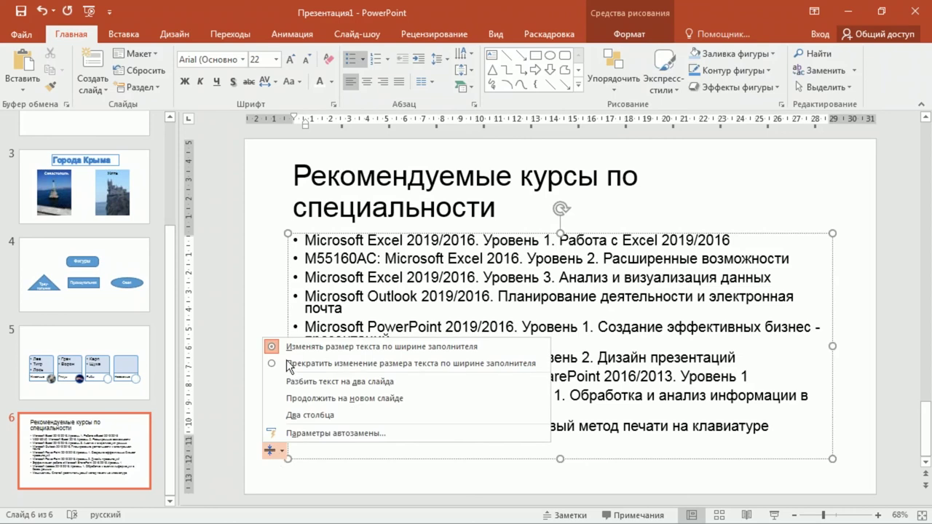
pyautogui.click(461, 364)
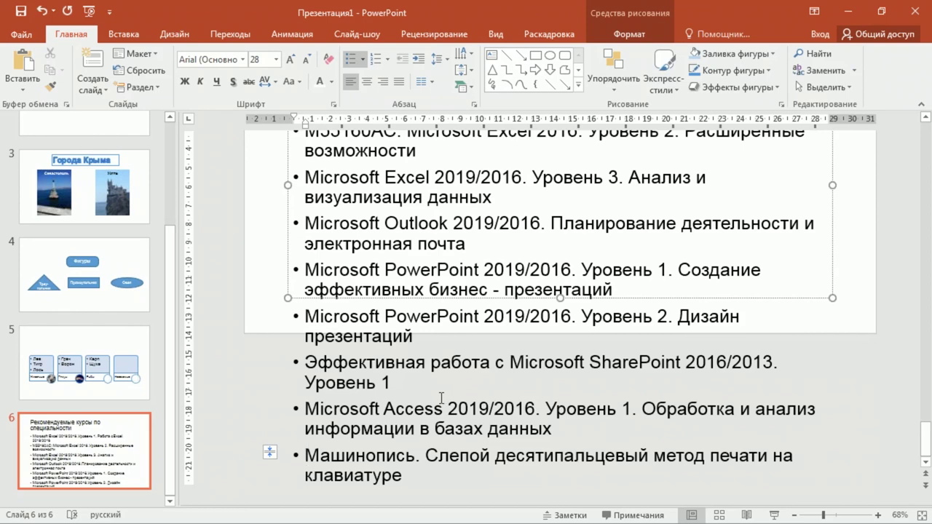
pyautogui.scroll(3, 460, 384)
pyautogui.scroll(-4, 462, 379)
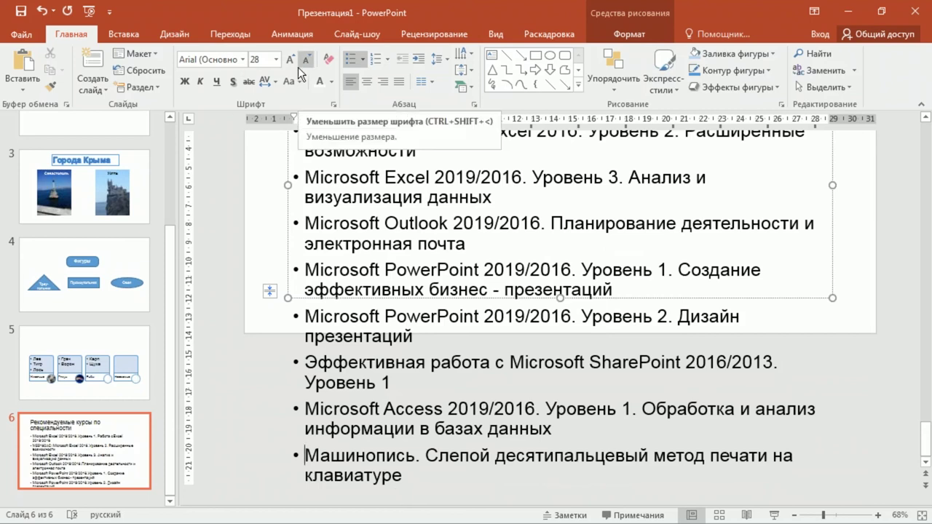
pyautogui.click(266, 290)
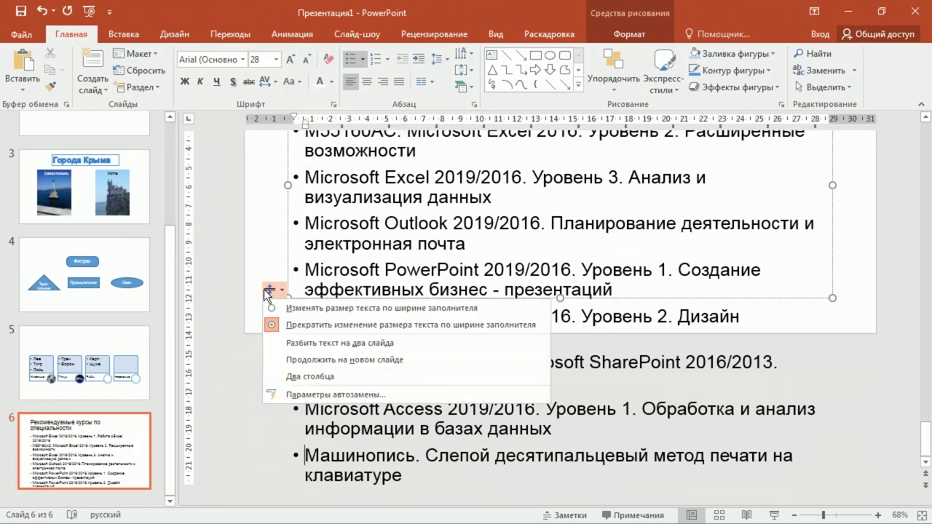
pyautogui.click(294, 376)
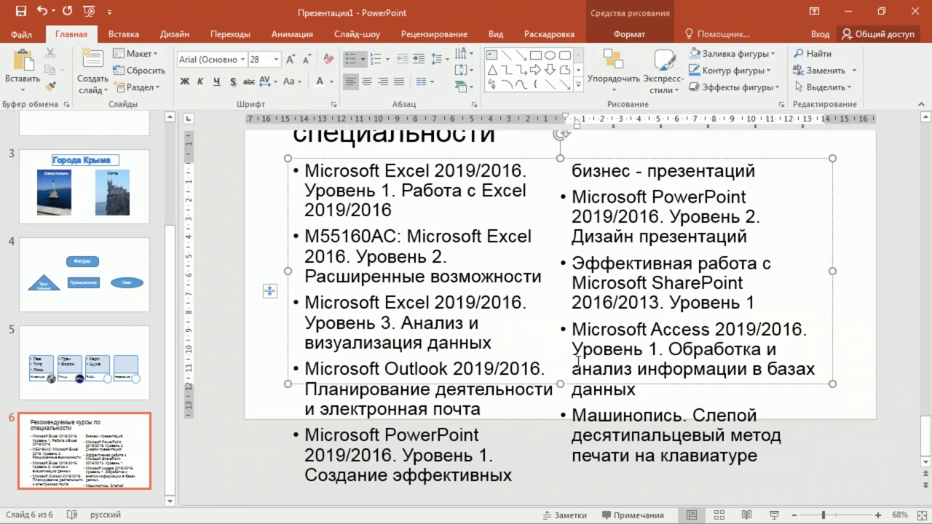
pyautogui.click(272, 291)
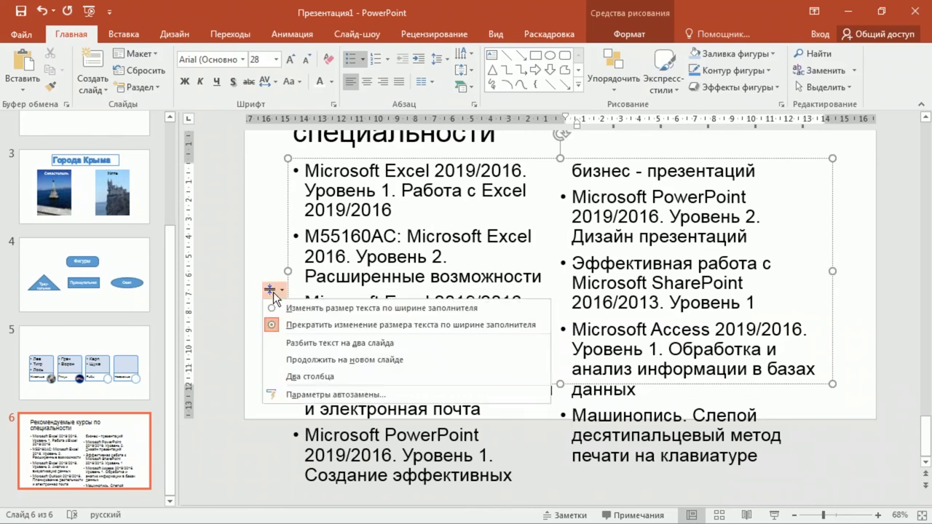
pyautogui.click(330, 359)
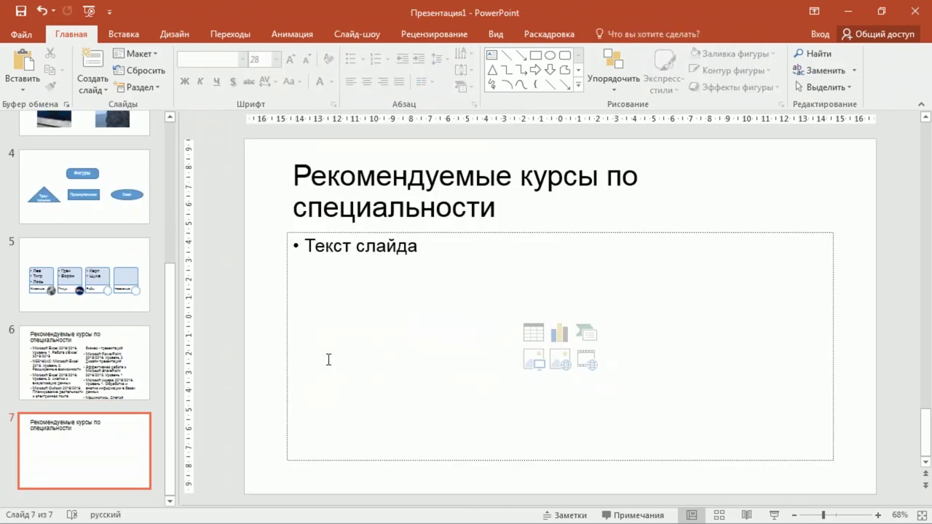
# Undo the layout changes, then stop autofit again and continue the overflow onto new slide 7.
pyautogui.click(123, 397)
pyautogui.click(328, 416)
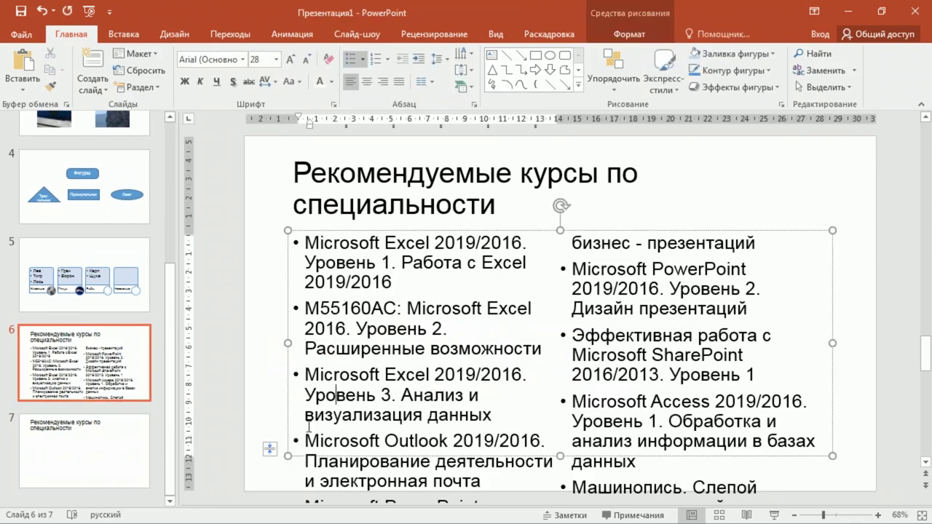
pyautogui.click(271, 447)
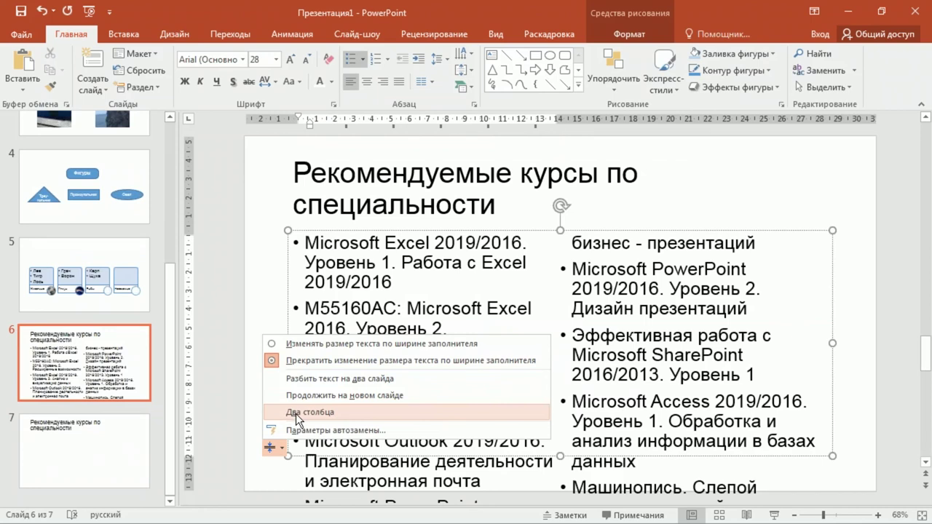
pyautogui.click(44, 11)
pyautogui.click(44, 11)
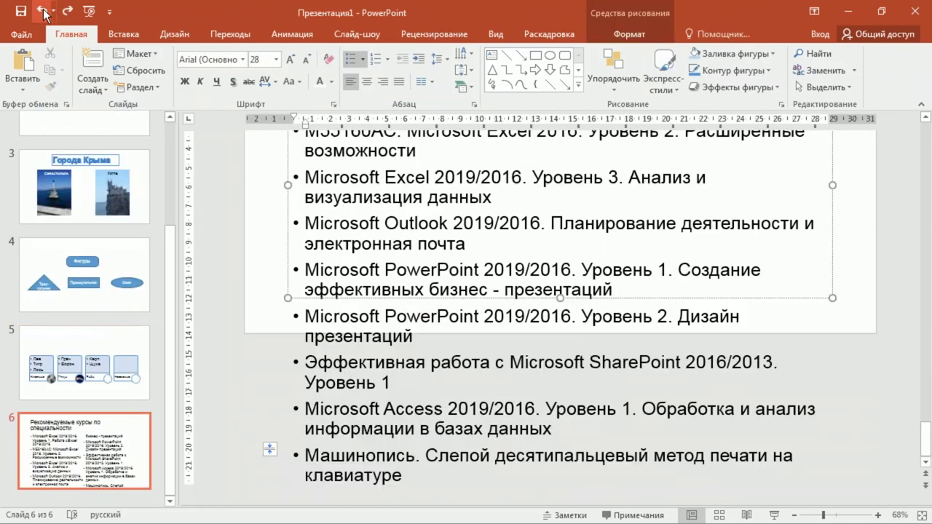
pyautogui.click(44, 11)
pyautogui.click(269, 449)
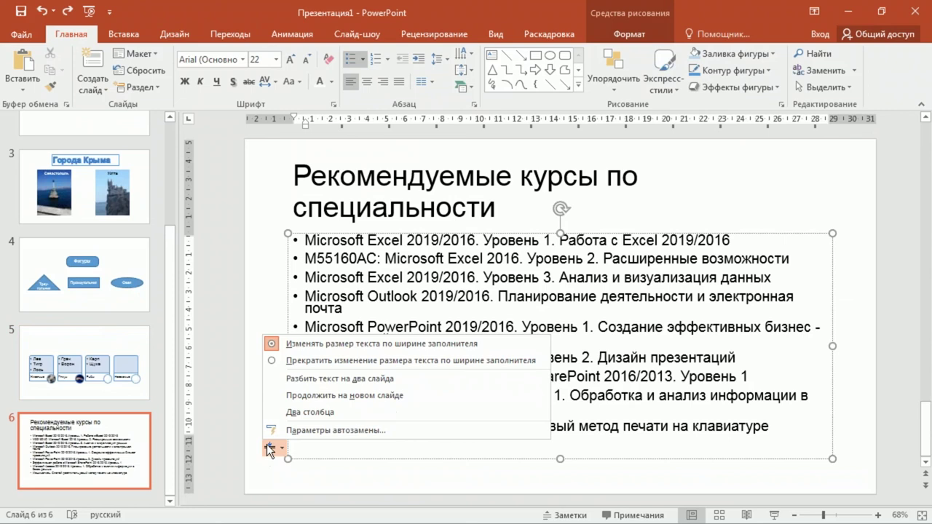
pyautogui.click(307, 370)
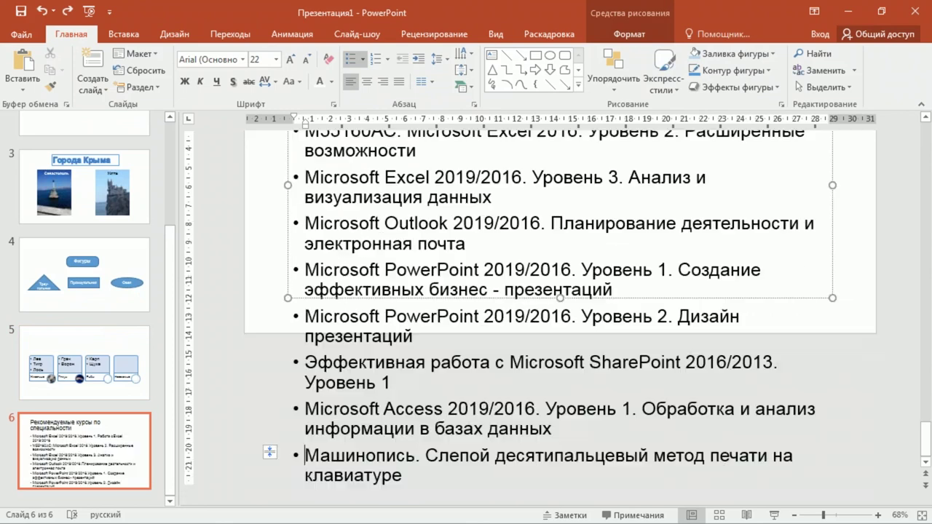
pyautogui.click(270, 449)
pyautogui.click(290, 400)
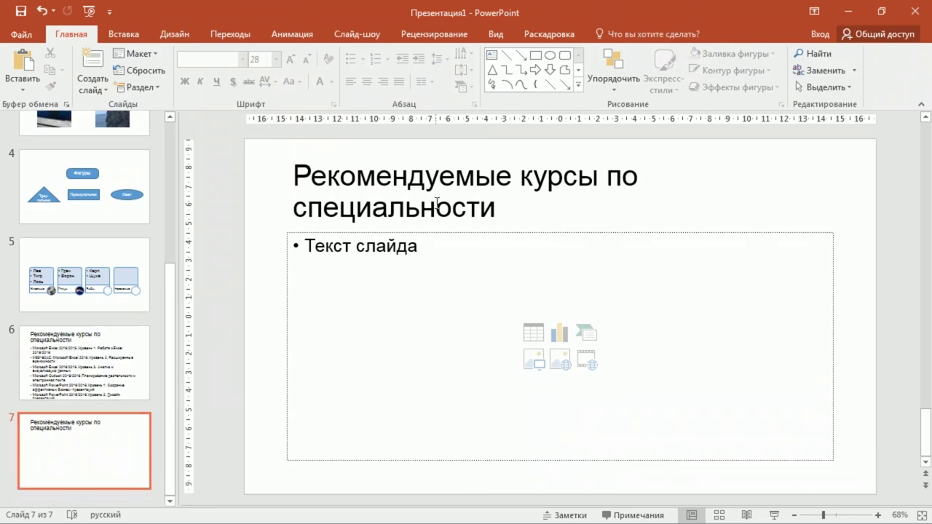
# Cut the last four course bullets from slide 6 and paste them into slide 7's body.
pyautogui.press('pageup')
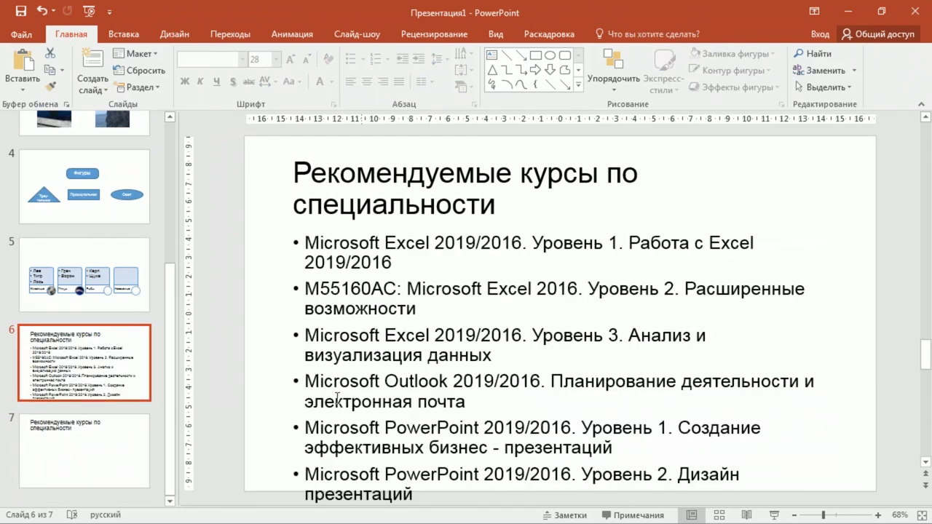
pyautogui.scroll(-3, 337, 397)
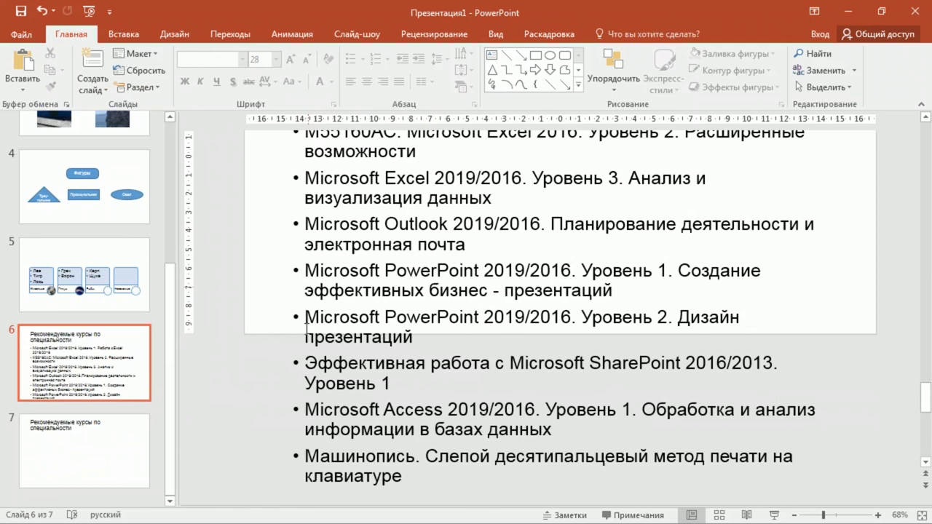
pyautogui.moveTo(305, 313); pyautogui.dragTo(431, 481)
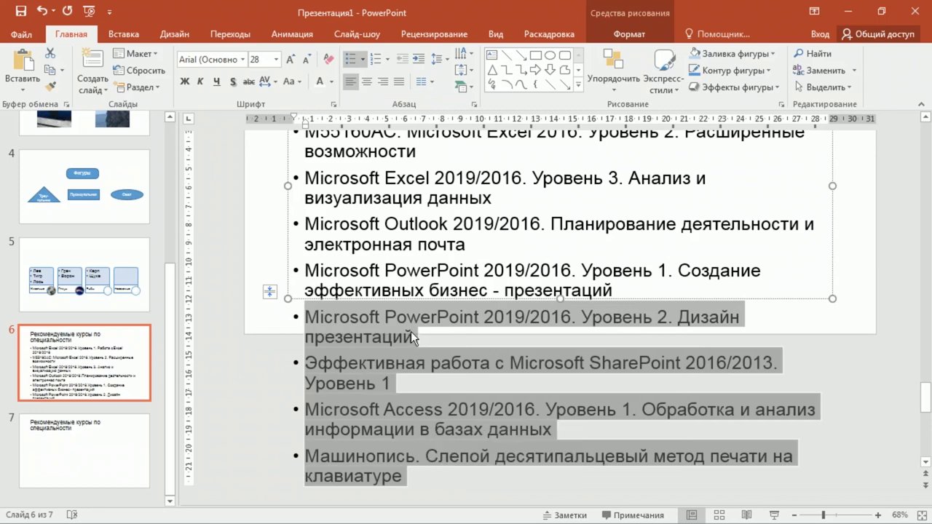
pyautogui.hotkey('ctrl', 'x')
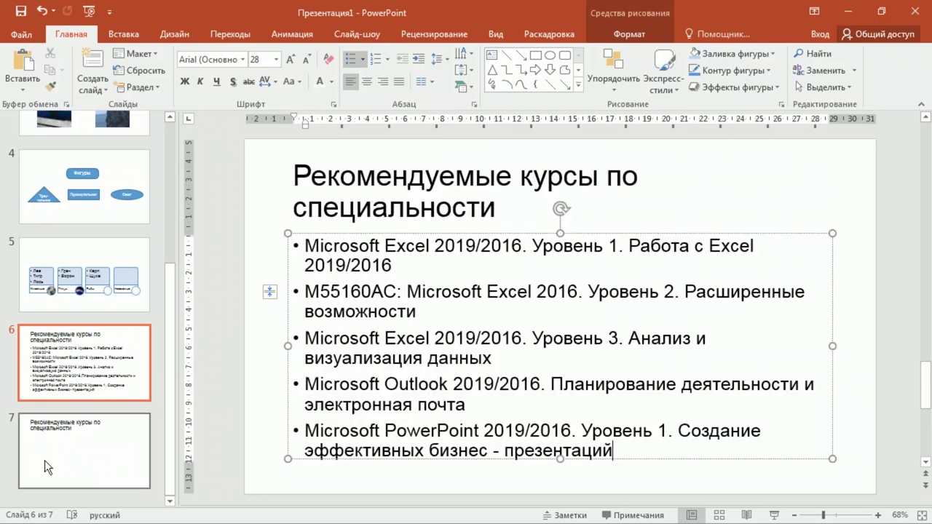
pyautogui.click(146, 434)
pyautogui.click(325, 260)
pyautogui.hotkey('ctrl', 'v')
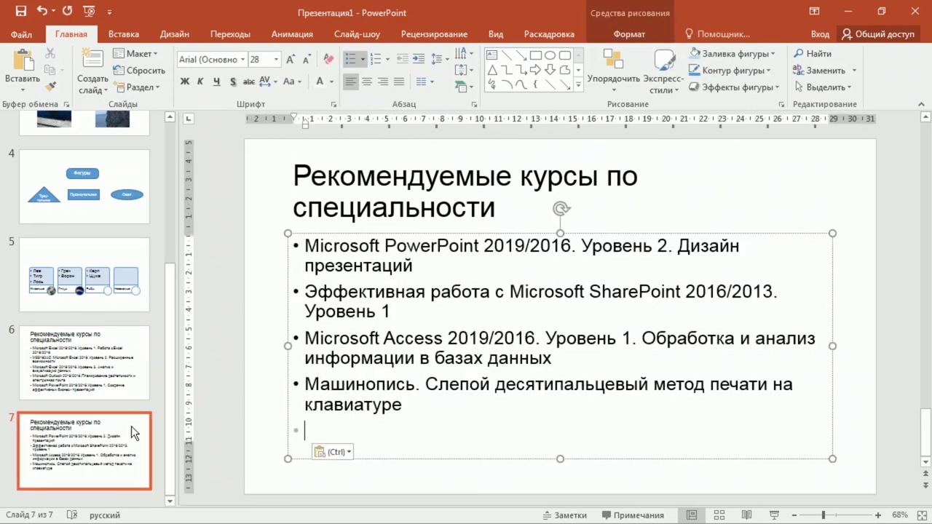
# Check the shortened list on slide 6 and the four-bullet list on slide 7.
pyautogui.click(120, 377)
pyautogui.click(96, 479)
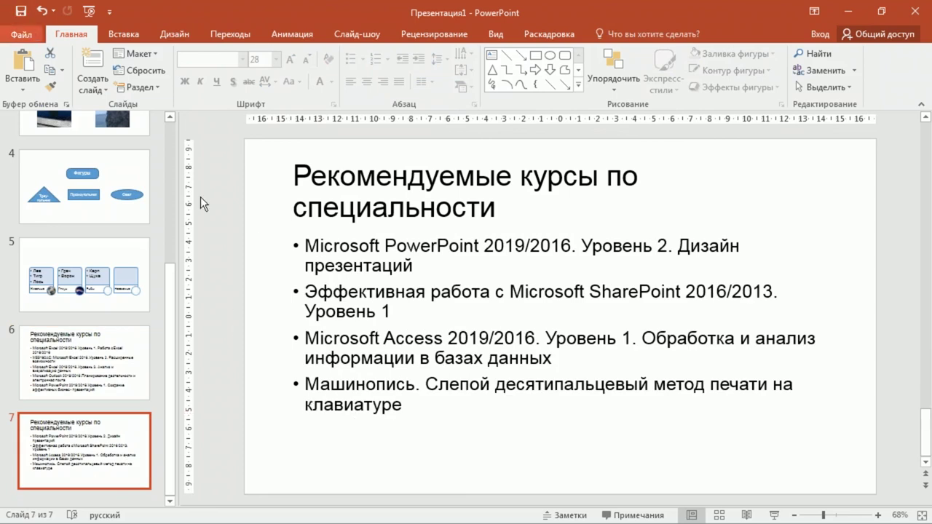
pyautogui.click(289, 293)
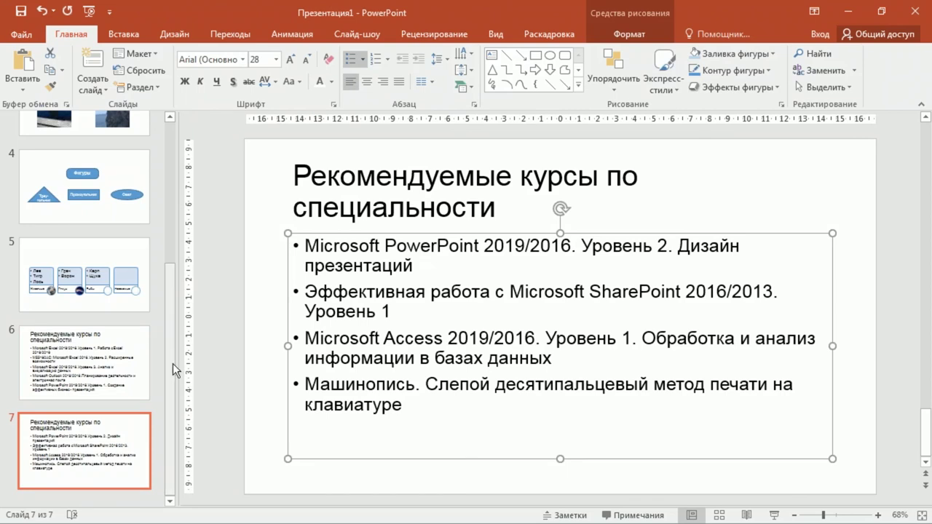
pyautogui.moveTo(174, 286)
pyautogui.mouseDown()
pyautogui.moveTo(175, 268)
pyautogui.moveTo(162, 367)
pyautogui.mouseUp()
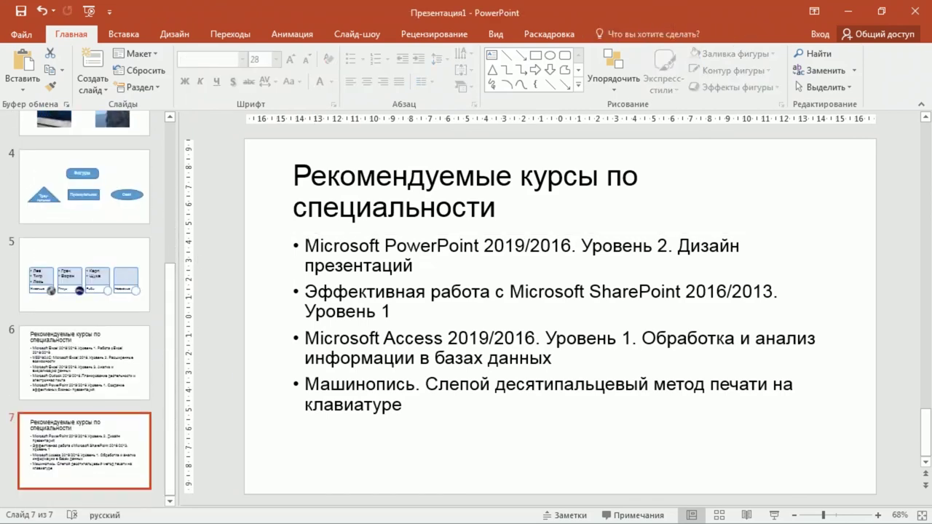
pyautogui.click(119, 503)
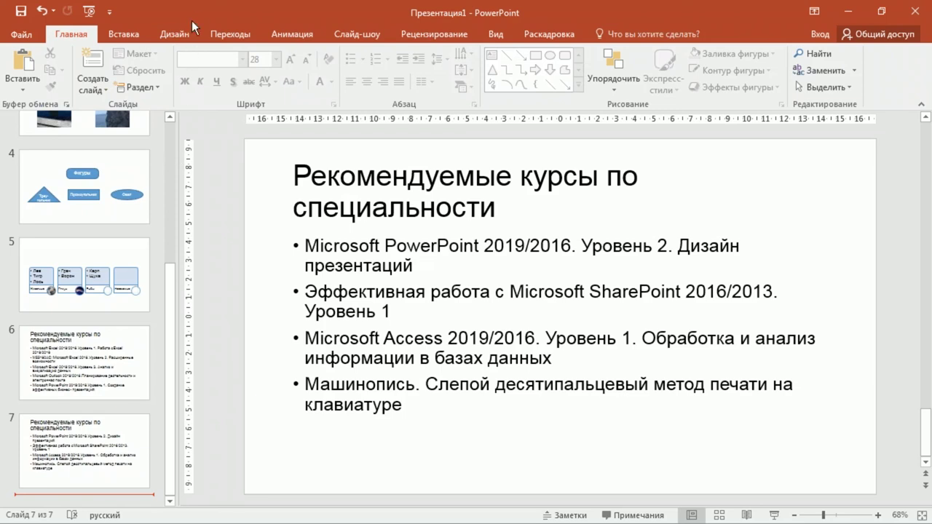
# Dismiss the New Slide gallery without adding a slide, leaving seven slides, and minimize PowerPoint.
pyautogui.click(274, 209)
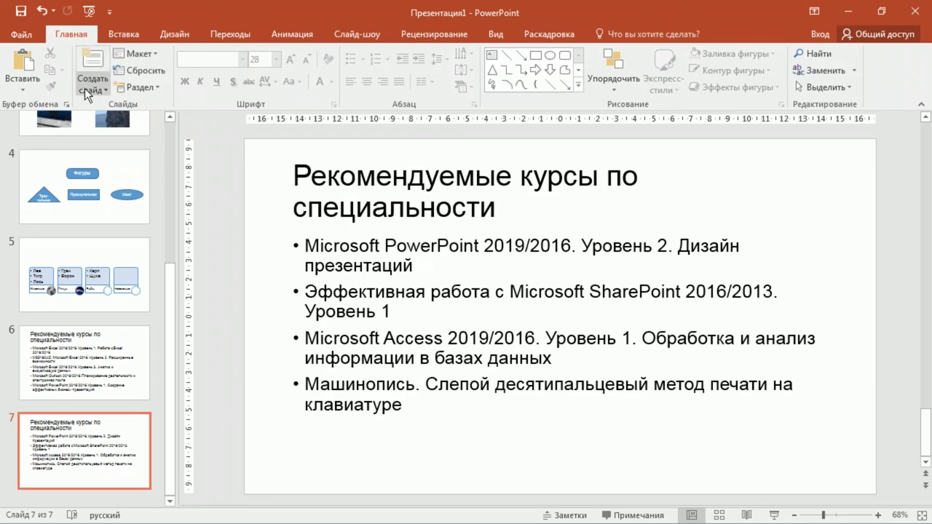
pyautogui.click(84, 88)
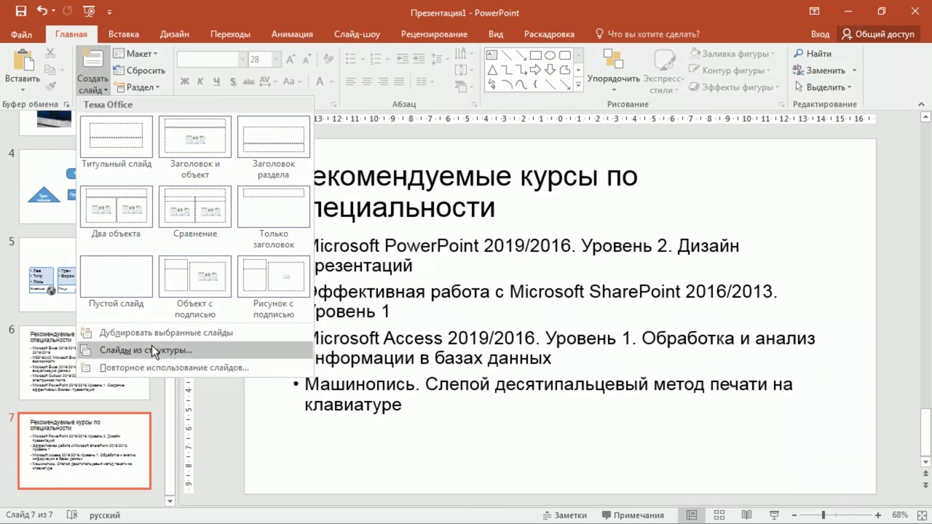
pyautogui.click(264, 412)
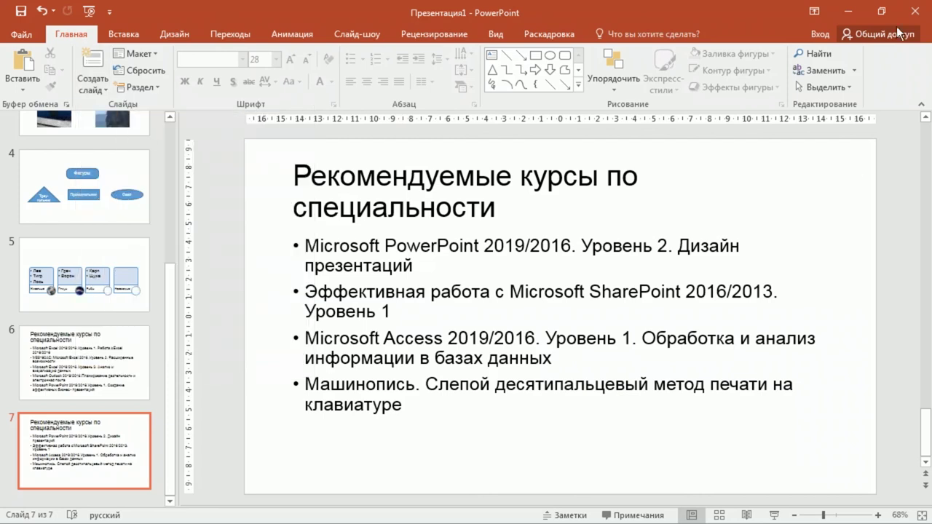
pyautogui.click(849, 11)
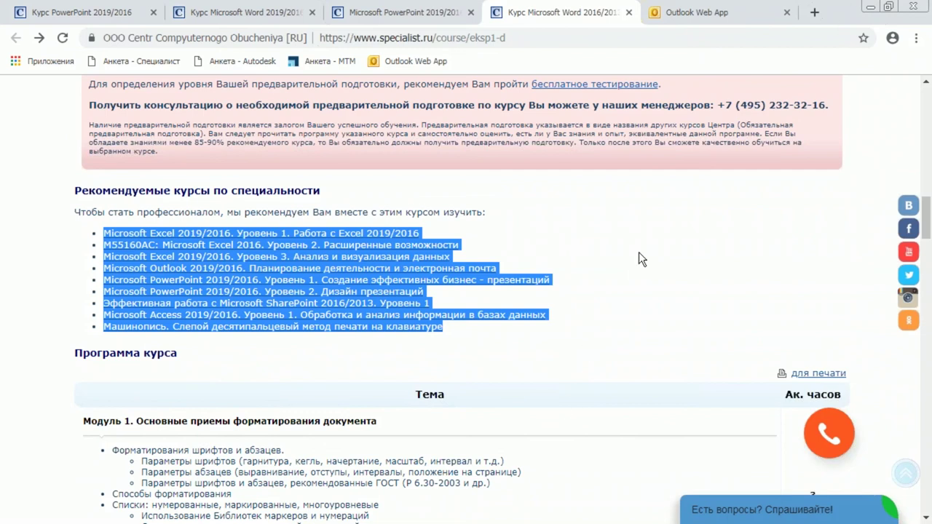
# Scroll through the Программа курса modules on the specialist.ru page, then minimize Chrome.
pyautogui.click(610, 296)
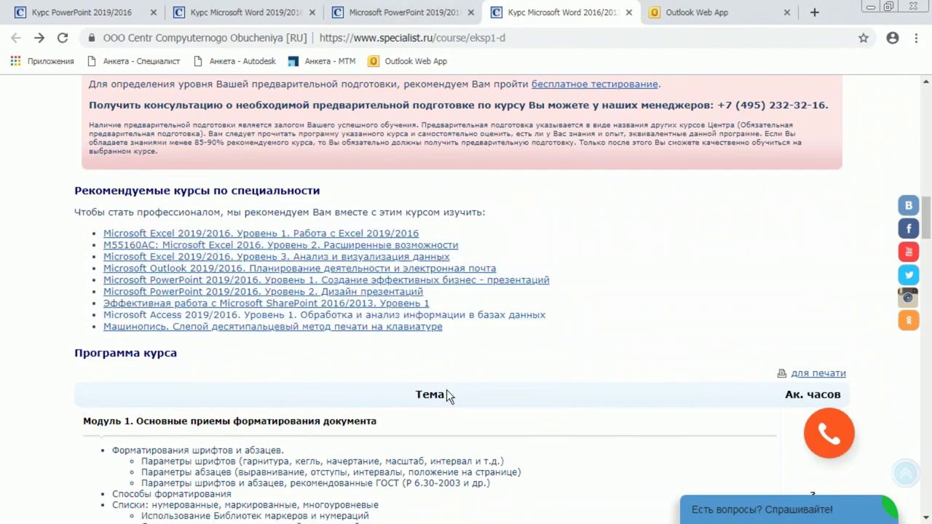
pyautogui.scroll(4, 535, 281)
pyautogui.scroll(14, 486, 287)
pyautogui.scroll(-16, 486, 287)
pyautogui.scroll(-5, 486, 286)
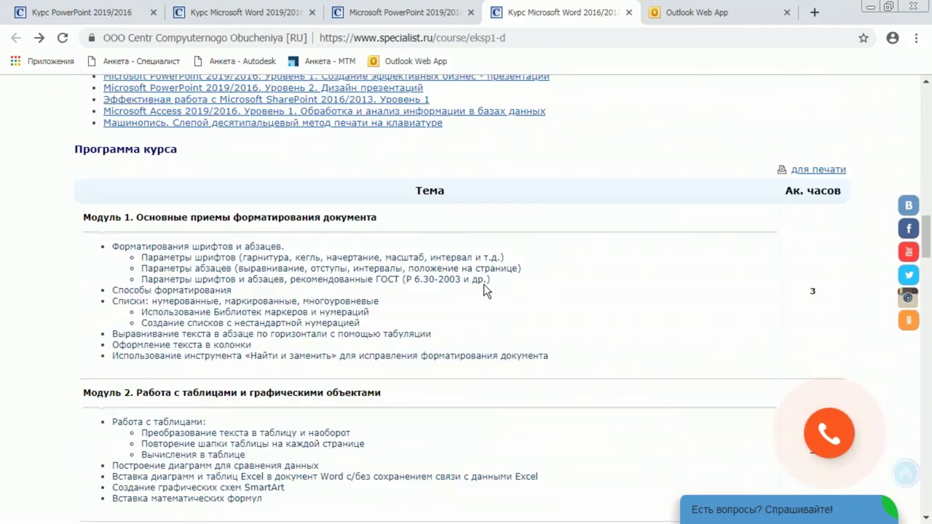
pyautogui.scroll(-3, 478, 283)
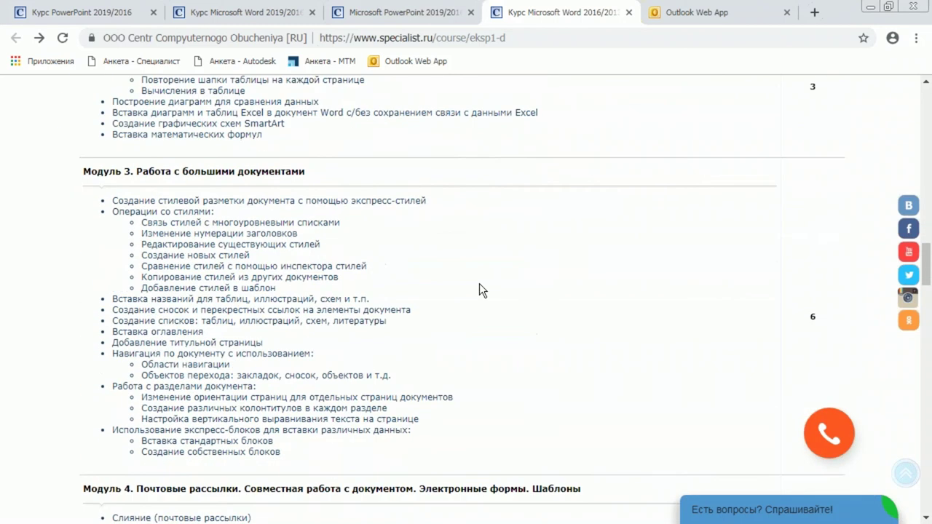
pyautogui.scroll(-3, 479, 283)
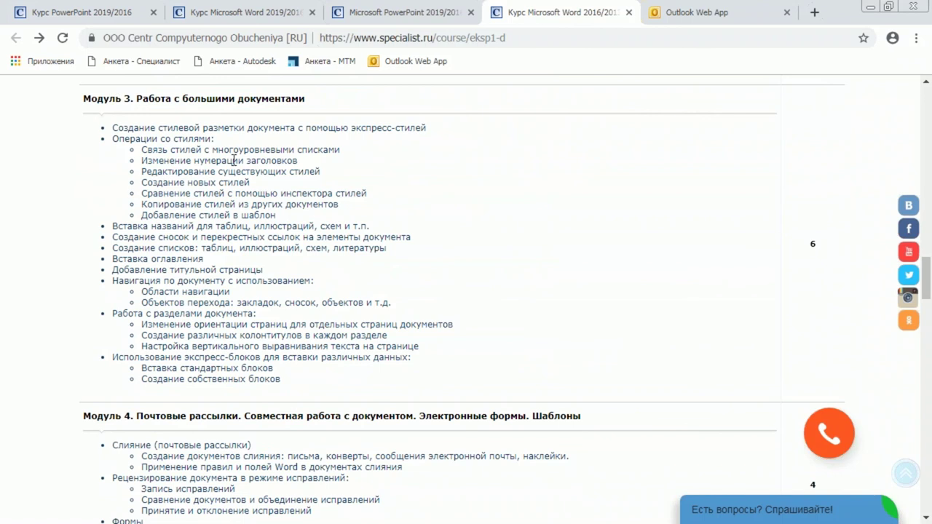
pyautogui.scroll(1, 564, 281)
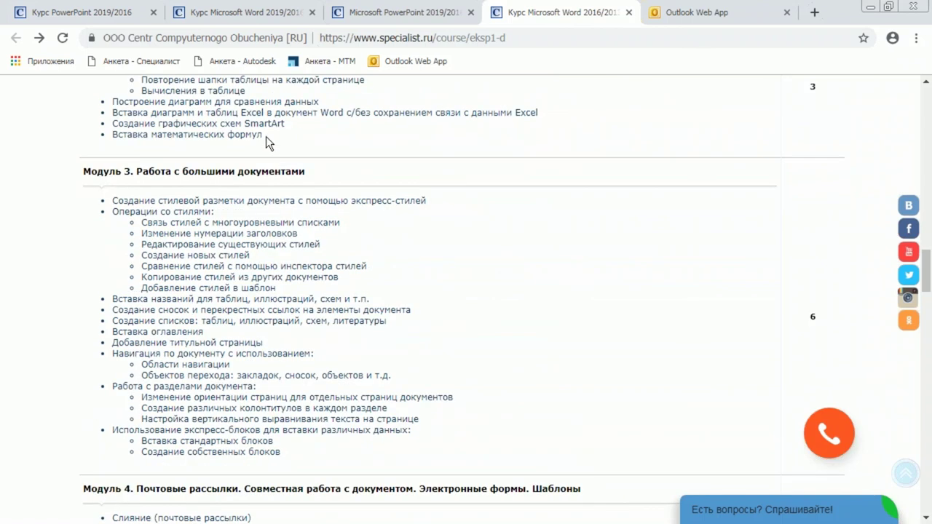
pyautogui.scroll(-3, 214, 403)
pyautogui.scroll(-3, 217, 470)
pyautogui.scroll(5, 217, 450)
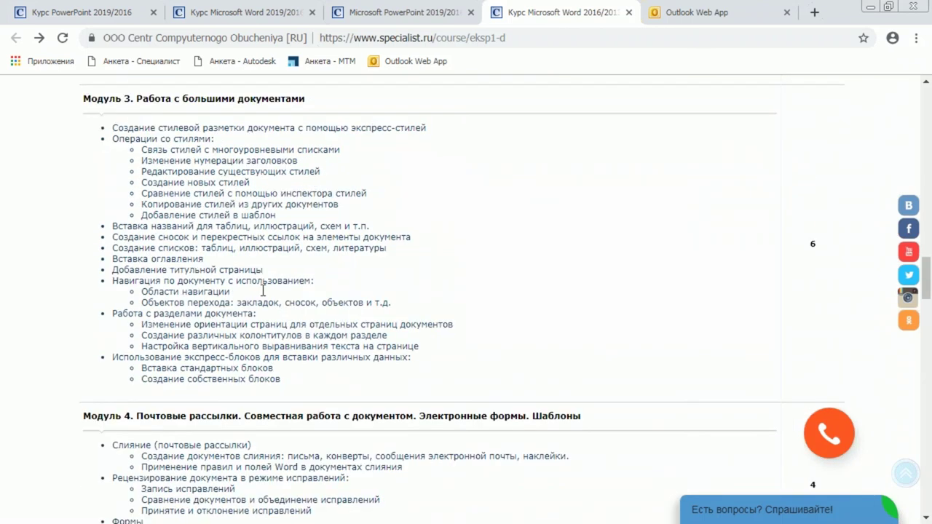
pyautogui.click(870, 7)
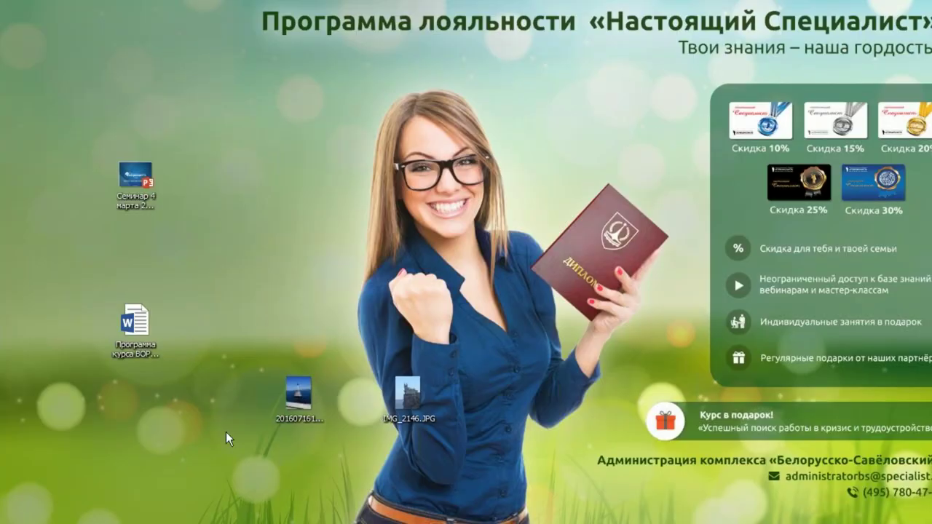
# Open Программа курса ВОРД2 (2019).docx, undo the accidental deletion, and place the caret in Модуль 1.
pyautogui.click(140, 319)
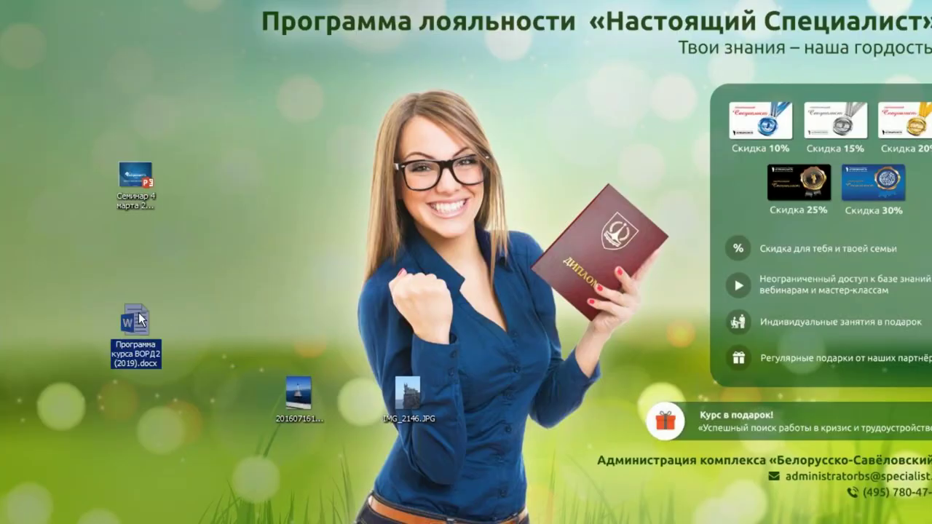
pyautogui.click(205, 444)
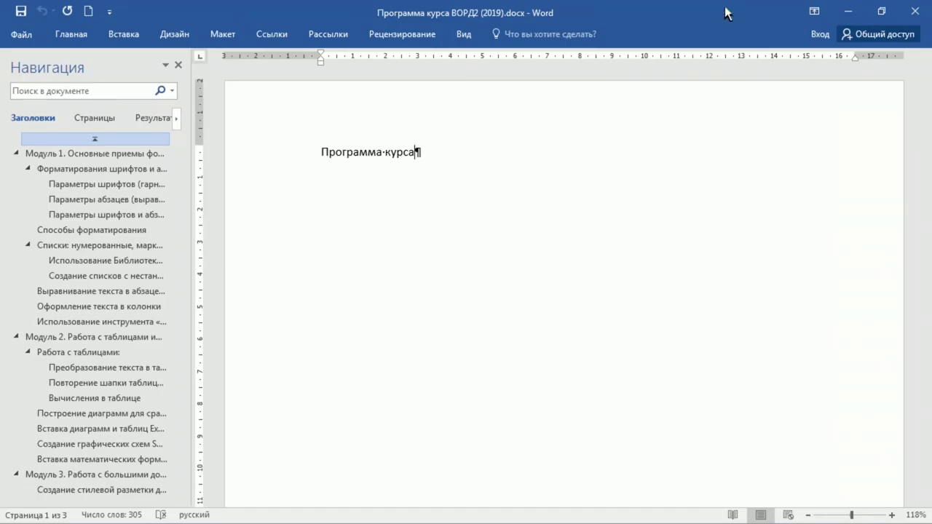
pyautogui.click(439, 153)
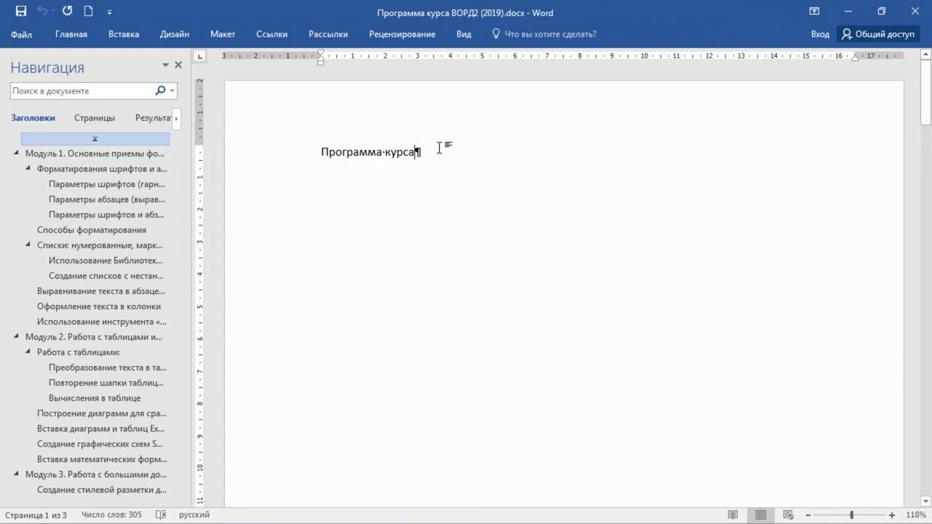
pyautogui.press('Delete')
pyautogui.hotkey('ctrl', 'z')
pyautogui.scroll(-10, 360, 164)
pyautogui.scroll(-2, 356, 166)
pyautogui.scroll(1, 356, 167)
pyautogui.scroll(3, 361, 182)
pyautogui.click(417, 182)
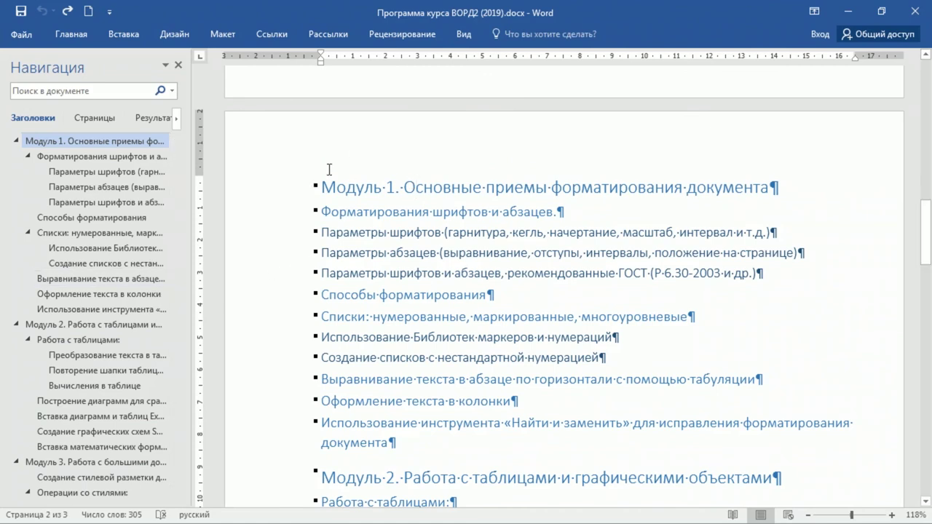
# Inspect the Модуль 1 heading and its first subheading lines on the Home tab.
pyautogui.click(76, 36)
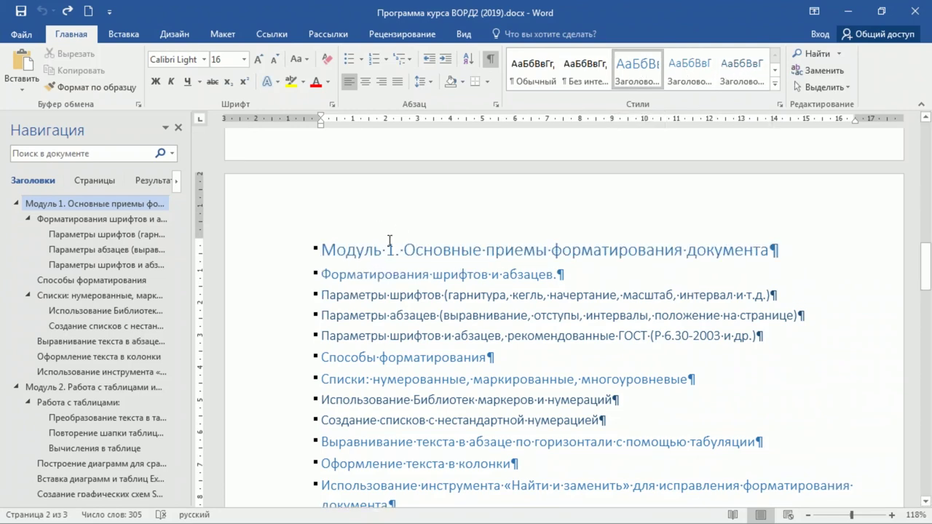
pyautogui.click(290, 252)
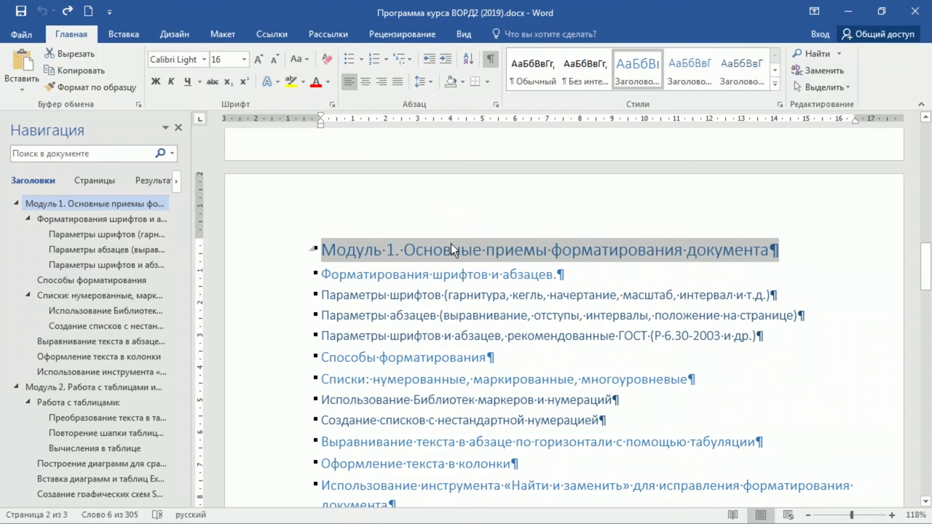
pyautogui.click(341, 280)
pyautogui.press('Down')
pyautogui.press('Down')
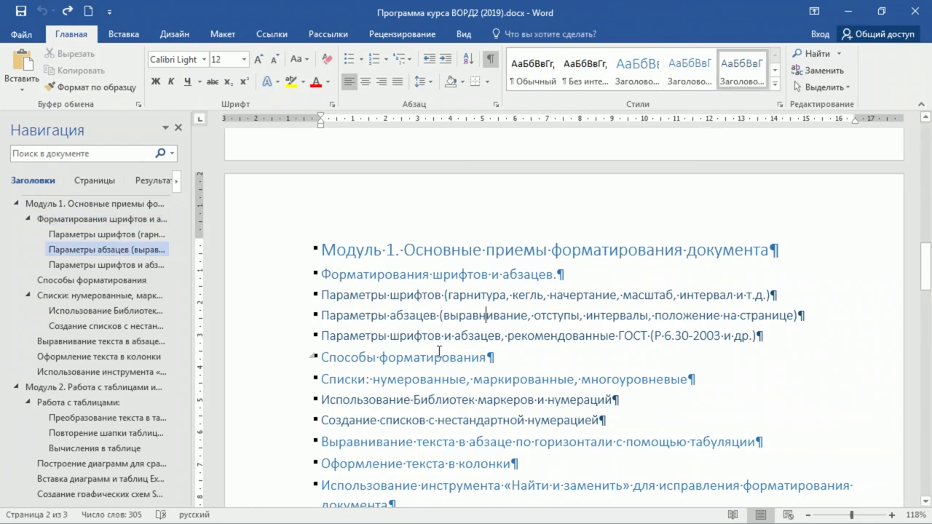
pyautogui.moveTo(321, 275); pyautogui.dragTo(399, 333)
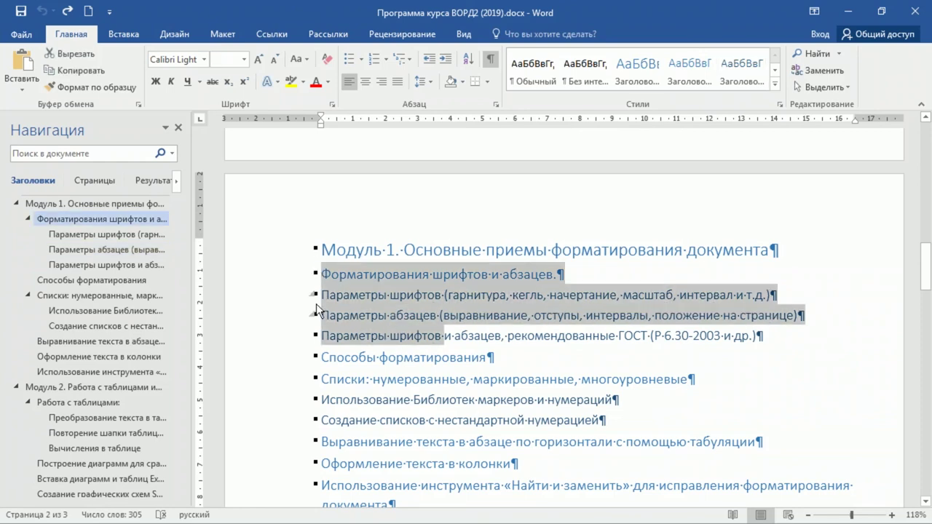
pyautogui.click(367, 294)
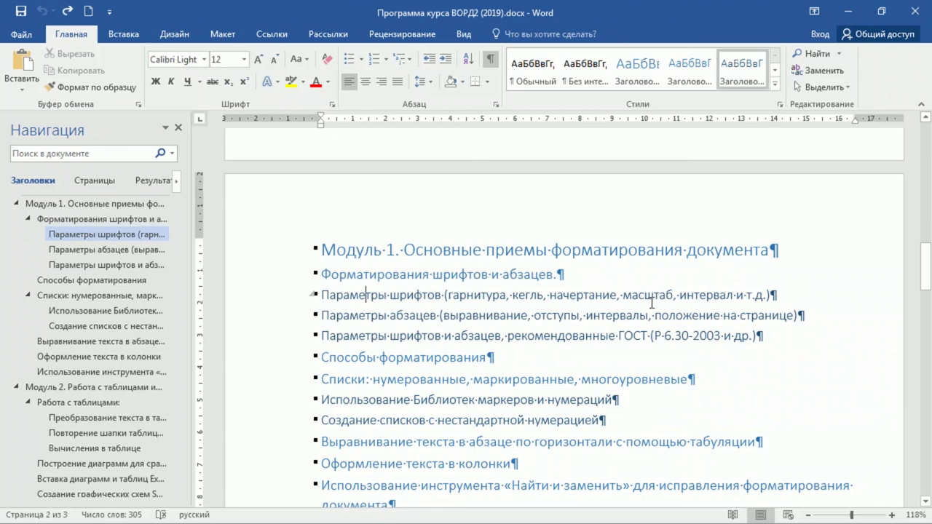
pyautogui.click(272, 255)
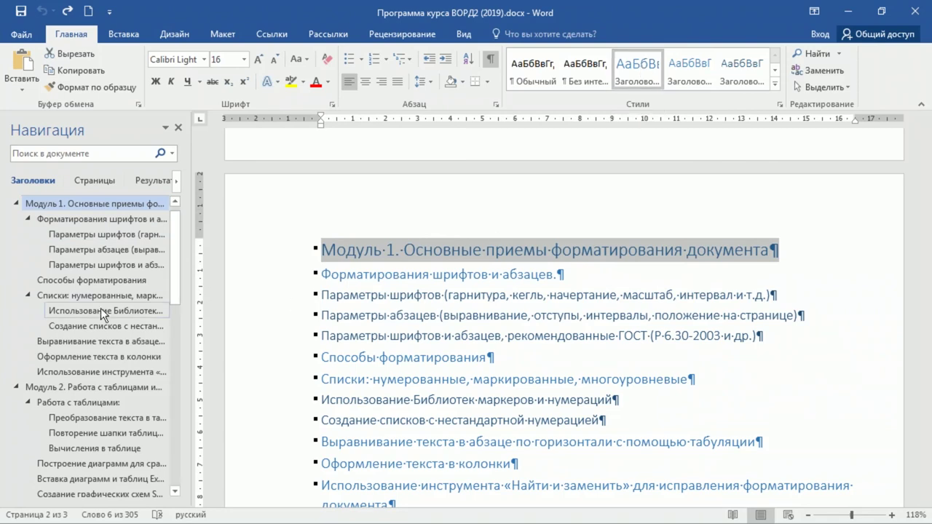
# Show the Navigation Pane headings and scroll the outline from Модуль 1 through Модуль 3.
pyautogui.click(456, 34)
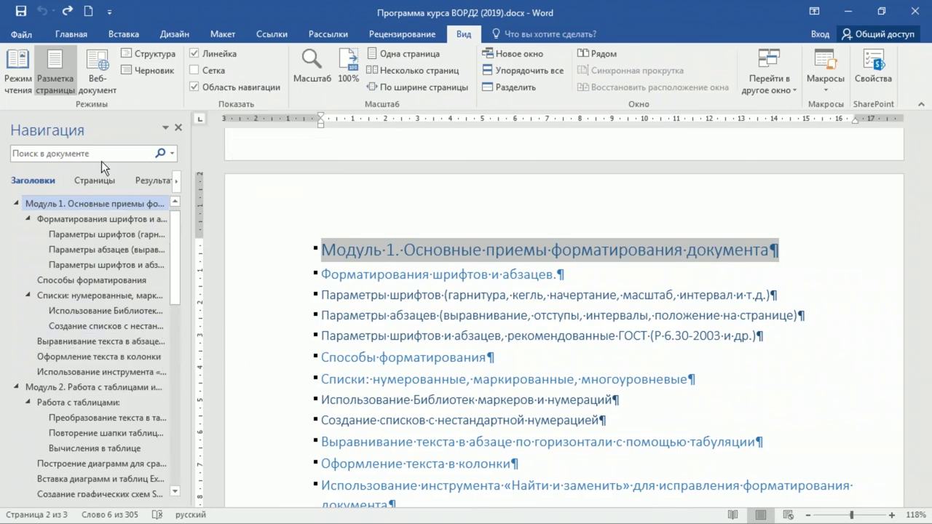
pyautogui.moveTo(176, 220); pyautogui.dragTo(180, 410)
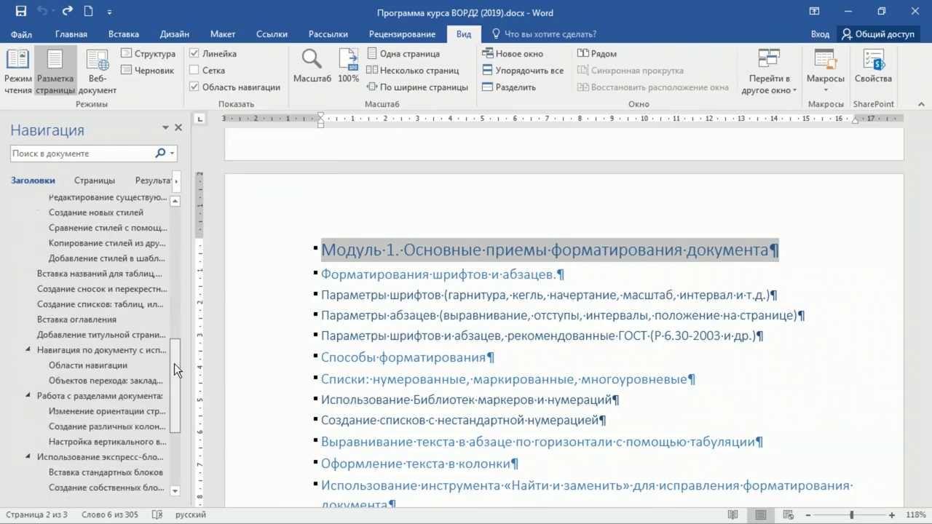
pyautogui.moveTo(184, 448); pyautogui.dragTo(191, 148)
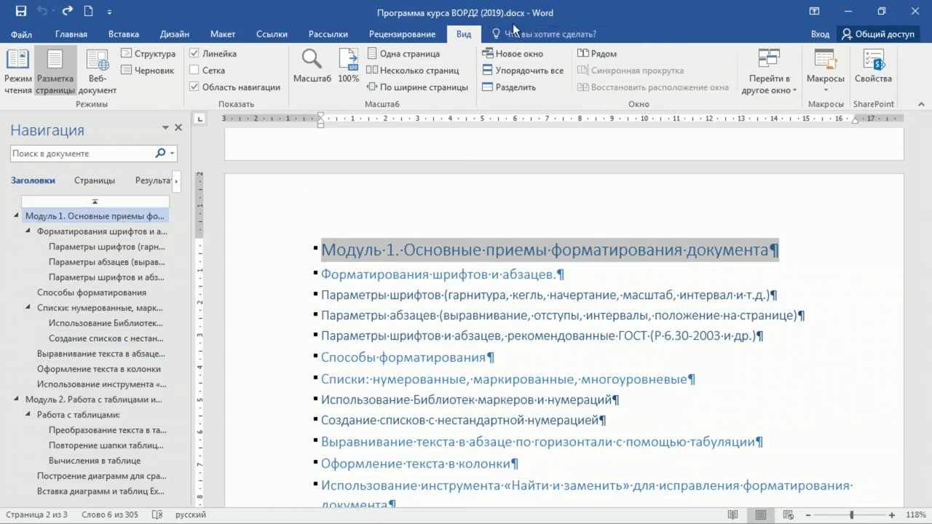
# Close the Word document and start Slides from Outline with the insertion point after slide 7.
pyautogui.click(919, 16)
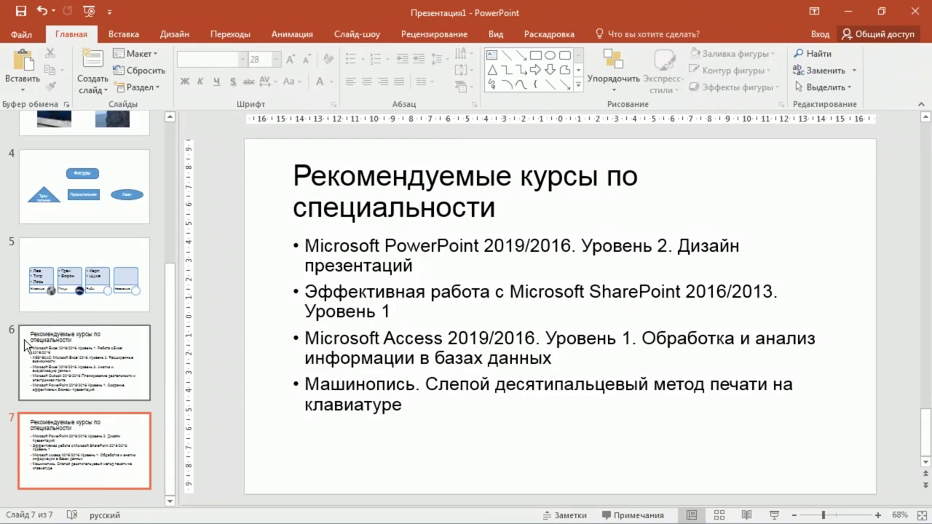
pyautogui.click(57, 495)
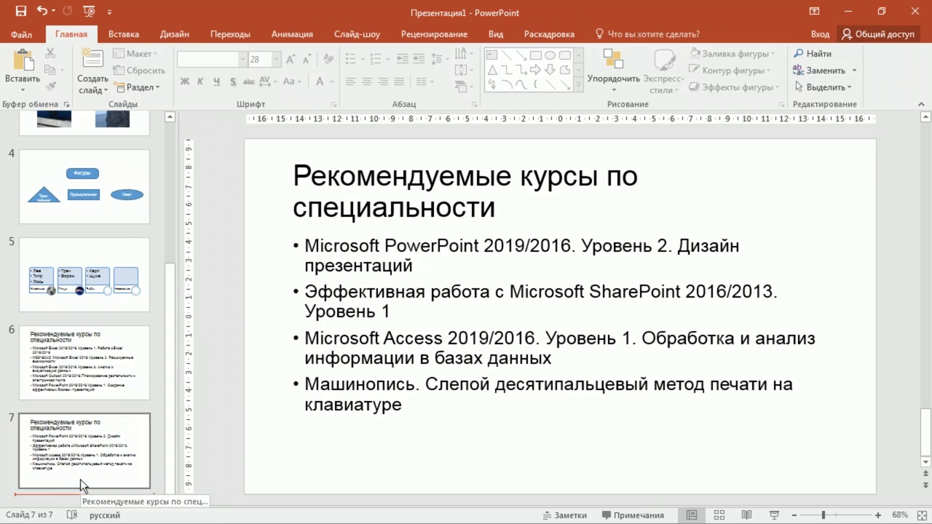
pyautogui.click(98, 88)
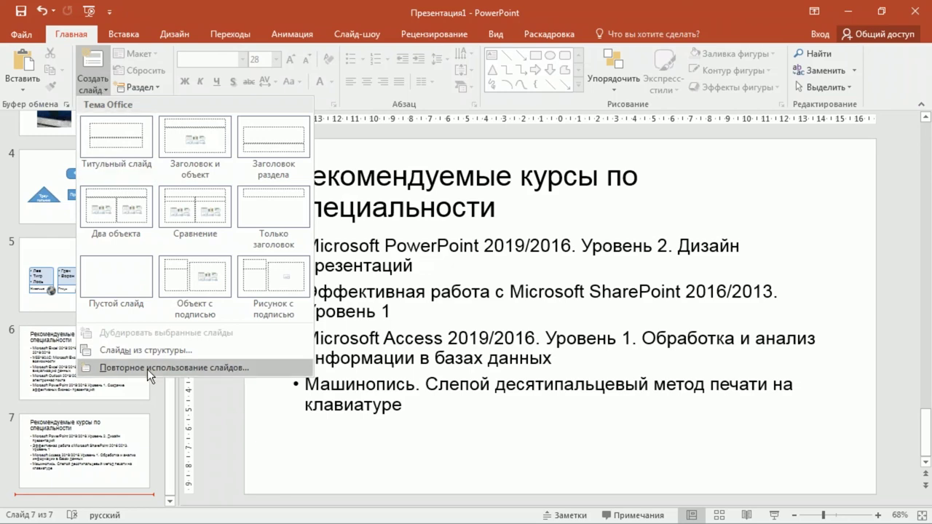
pyautogui.click(106, 350)
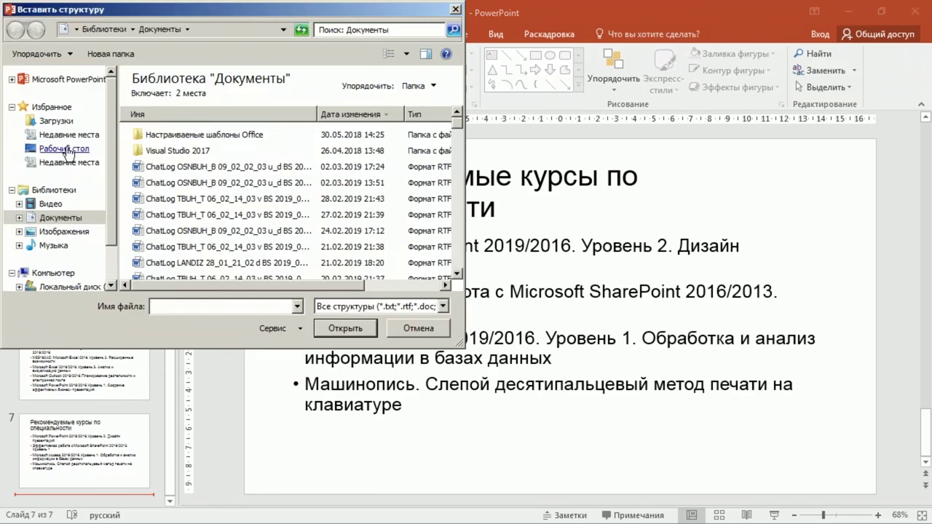
# Insert slides from the Desktop file 'Программа курса ВОРД2 (2019).docx' after slide 7.
pyautogui.click(64, 149)
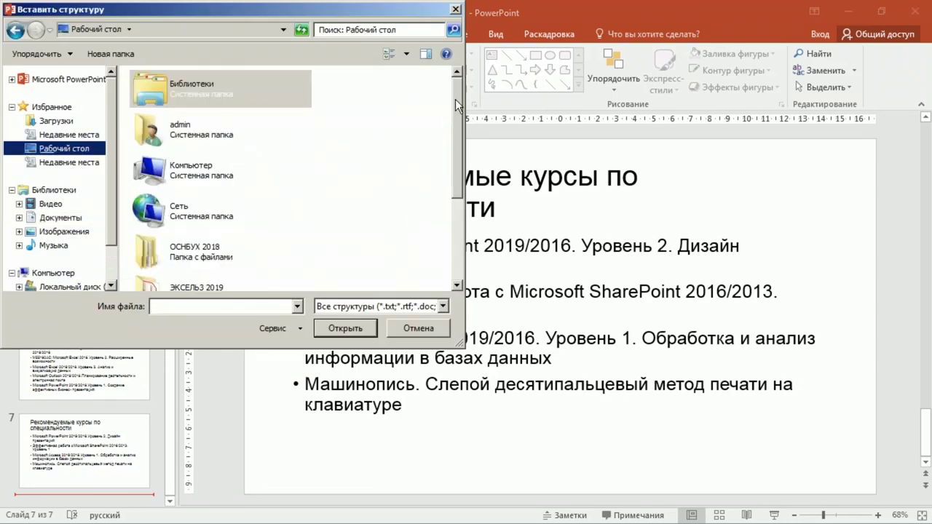
pyautogui.moveTo(457, 105); pyautogui.dragTo(449, 217)
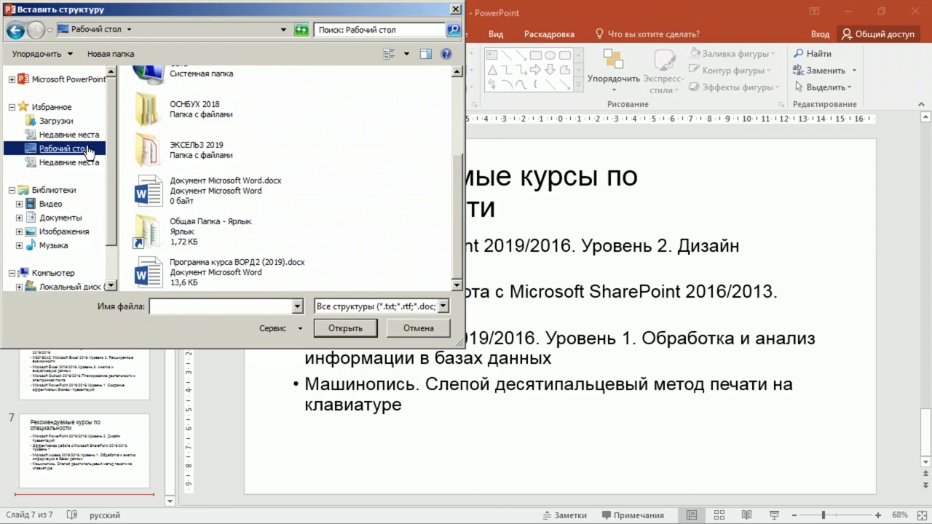
pyautogui.click(151, 275)
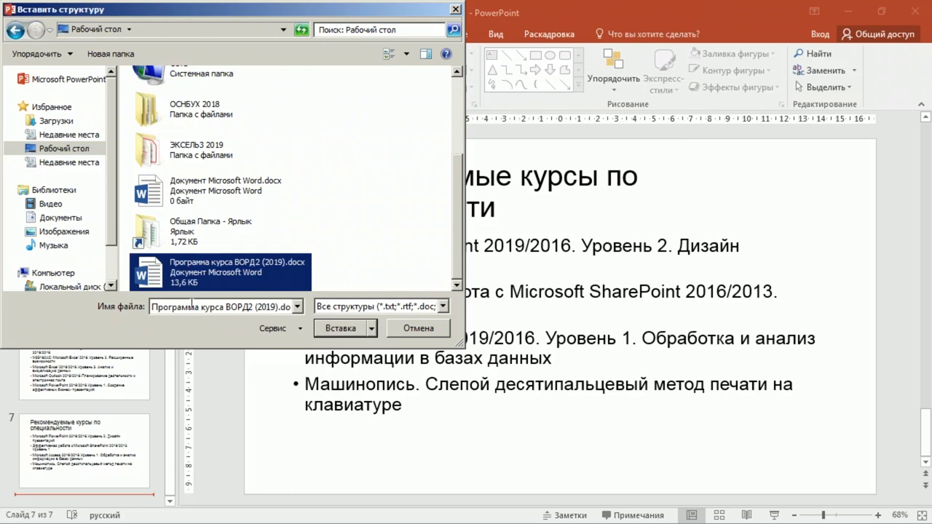
pyautogui.click(338, 328)
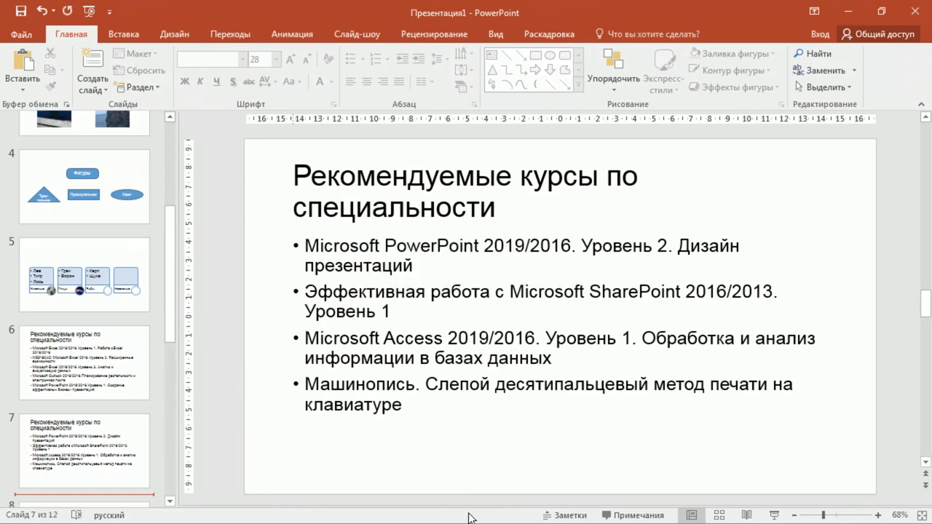
# Delete the near-empty Программа курса slide 8.
pyautogui.moveTo(165, 242); pyautogui.dragTo(185, 432)
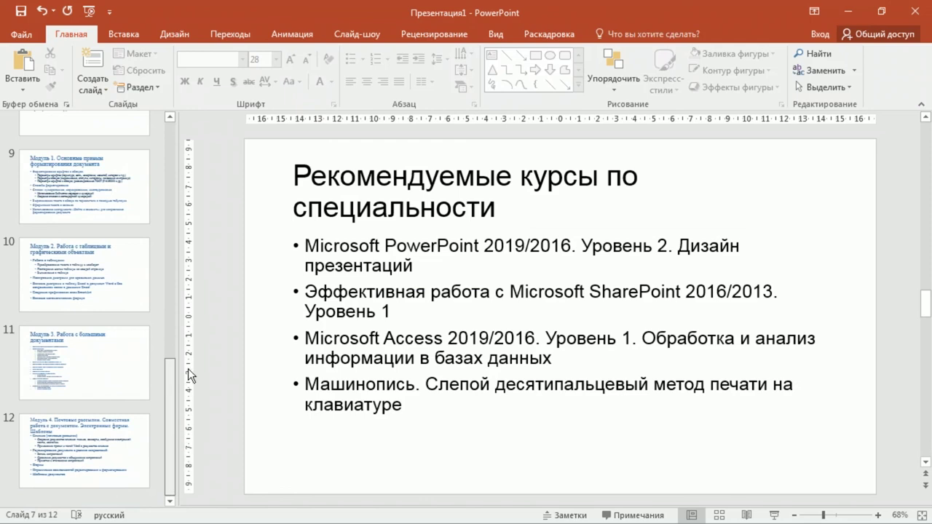
pyautogui.moveTo(185, 432); pyautogui.dragTo(187, 314)
pyautogui.click(77, 310)
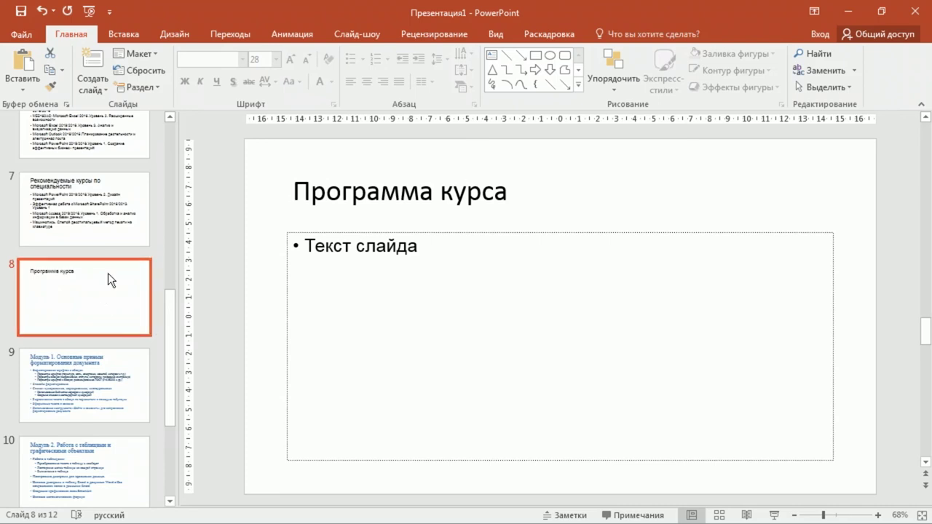
pyautogui.press('Delete')
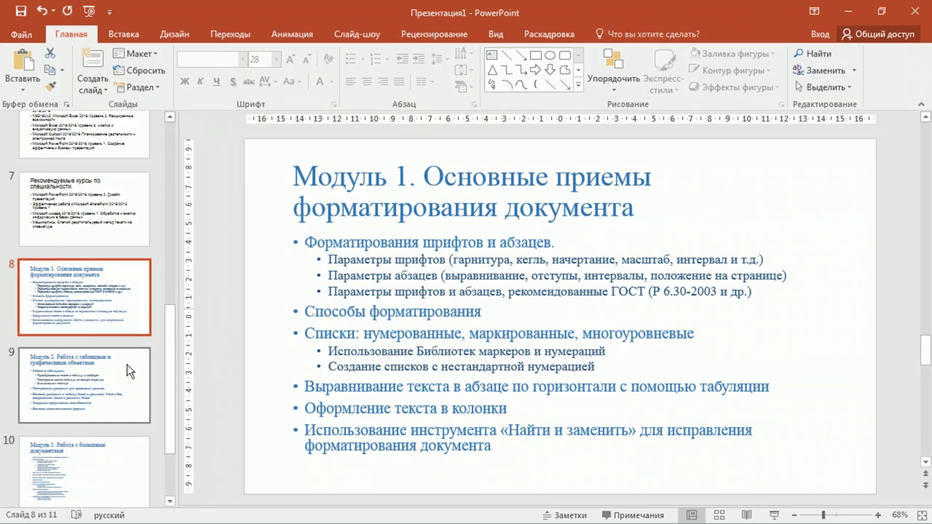
# Select module slides 8–11 and reset them to default formatting.
pyautogui.moveTo(167, 333); pyautogui.dragTo(174, 437)
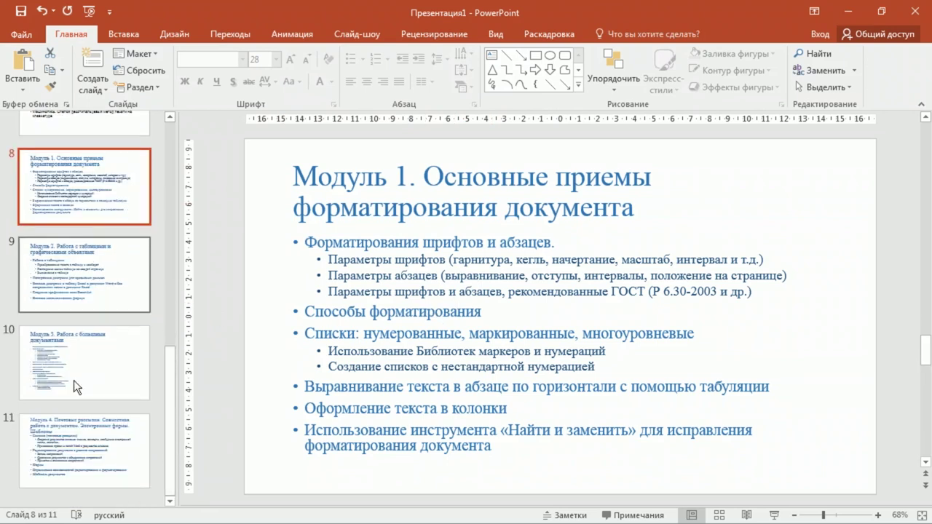
pyautogui.keyDown('shift'); pyautogui.click(71, 475); pyautogui.keyUp('shift')
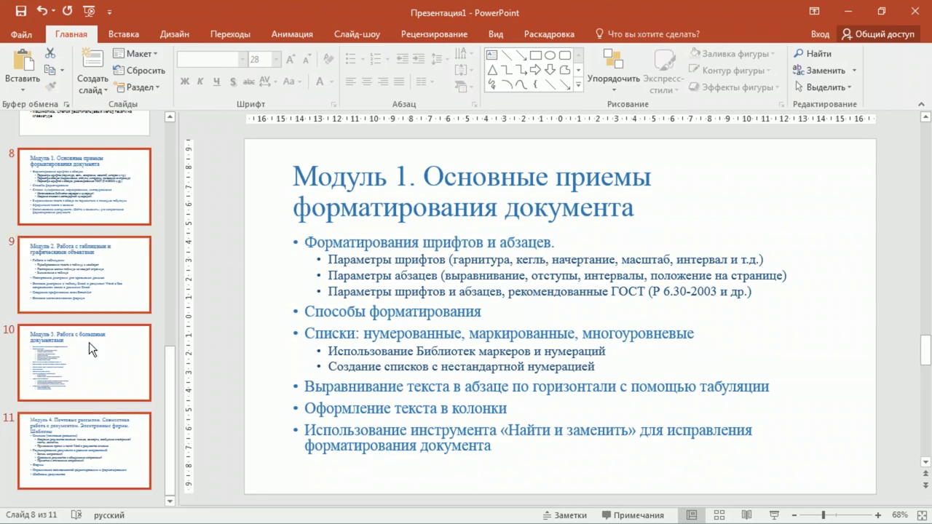
pyautogui.click(148, 74)
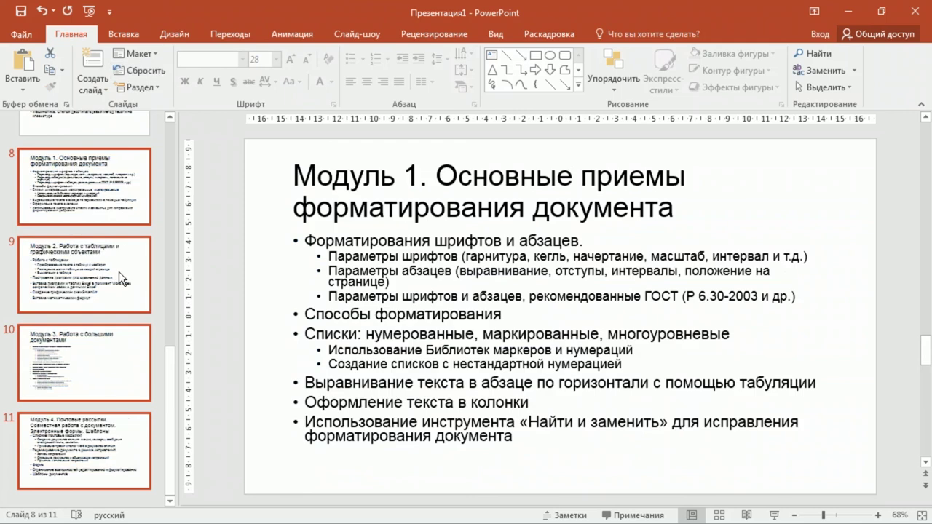
# Apply the Аспект design theme to all slides.
pyautogui.click(142, 217)
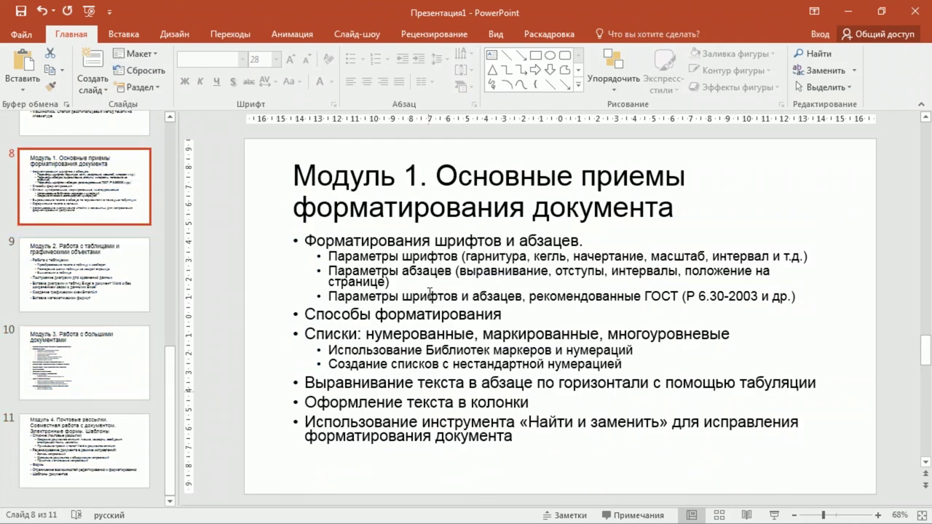
pyautogui.click(137, 34)
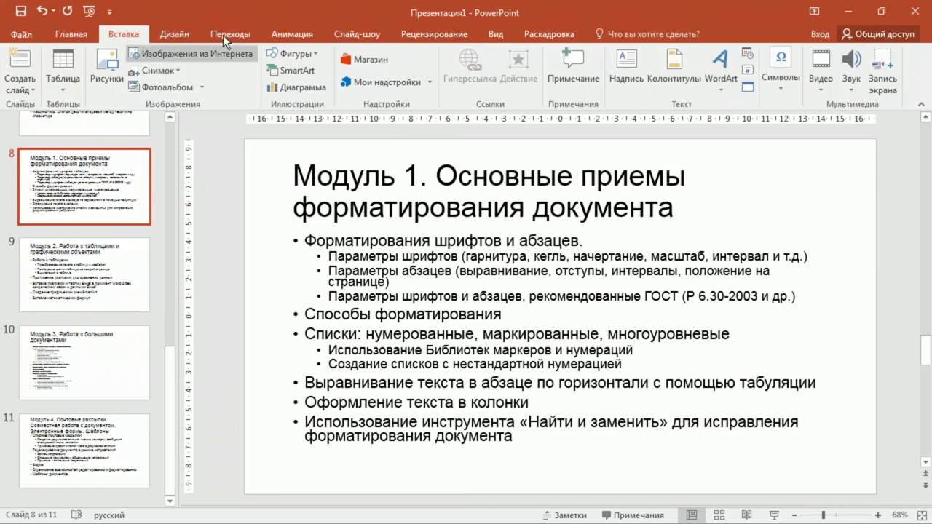
pyautogui.click(180, 31)
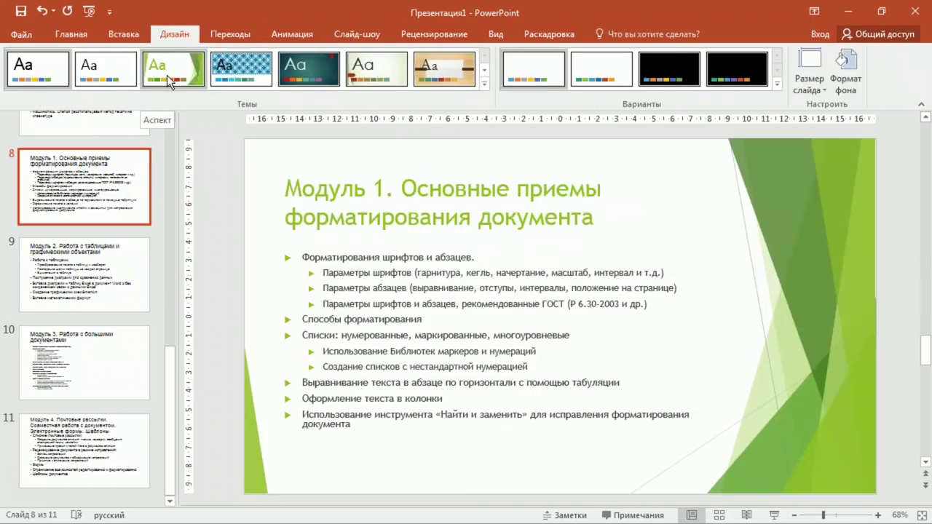
pyautogui.click(168, 80)
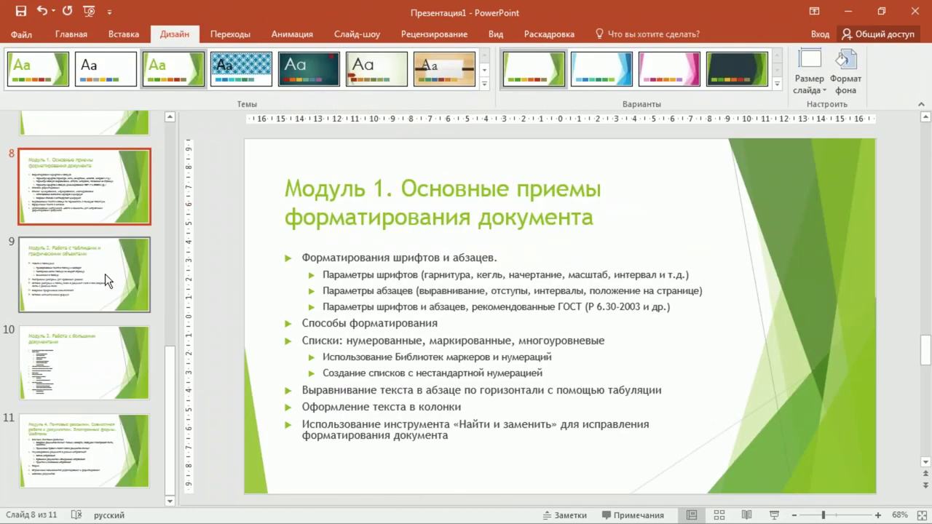
# Browse slides 9–11, then return to slide 10, Модуль 3, and enter its body text.
pyautogui.click(76, 258)
pyautogui.click(71, 379)
pyautogui.click(89, 455)
pyautogui.click(104, 395)
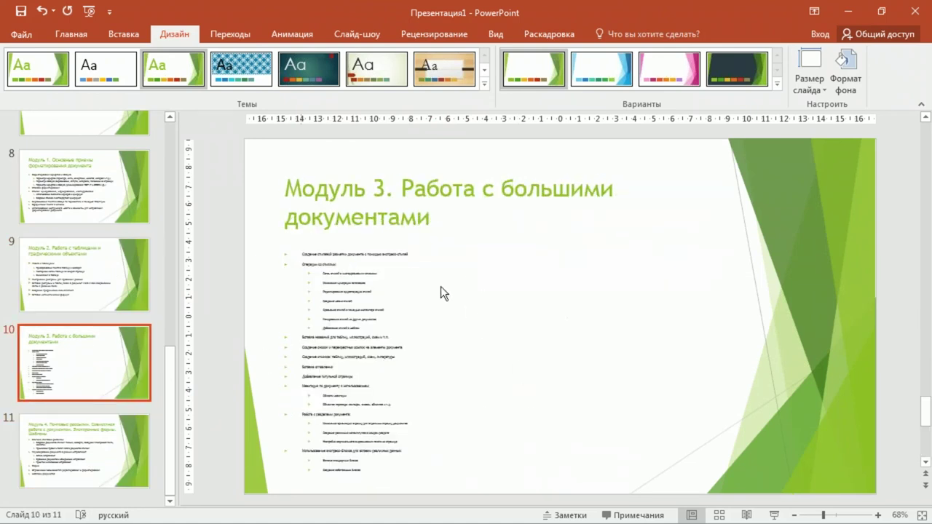
pyautogui.click(332, 442)
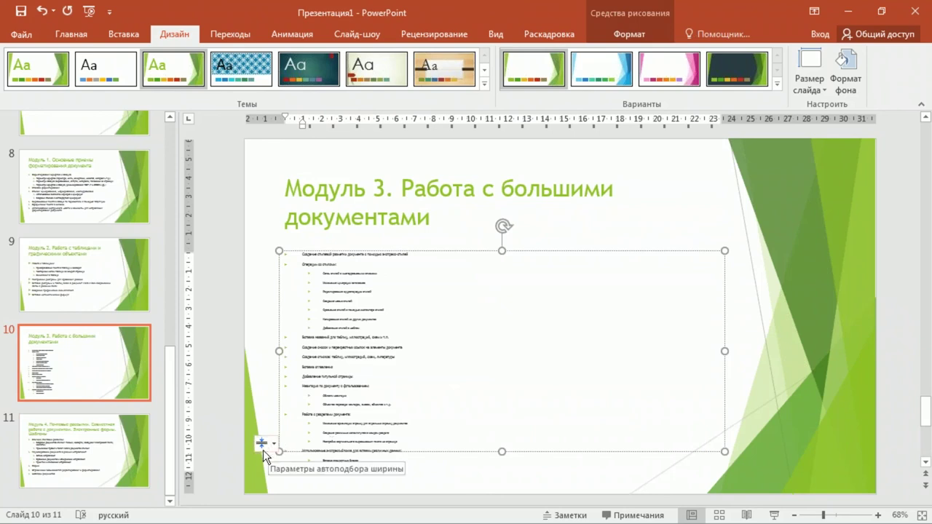
# Flow the Модуль 3 topic list into two columns (Два столбца) using AutoFit Options.
pyautogui.click(260, 443)
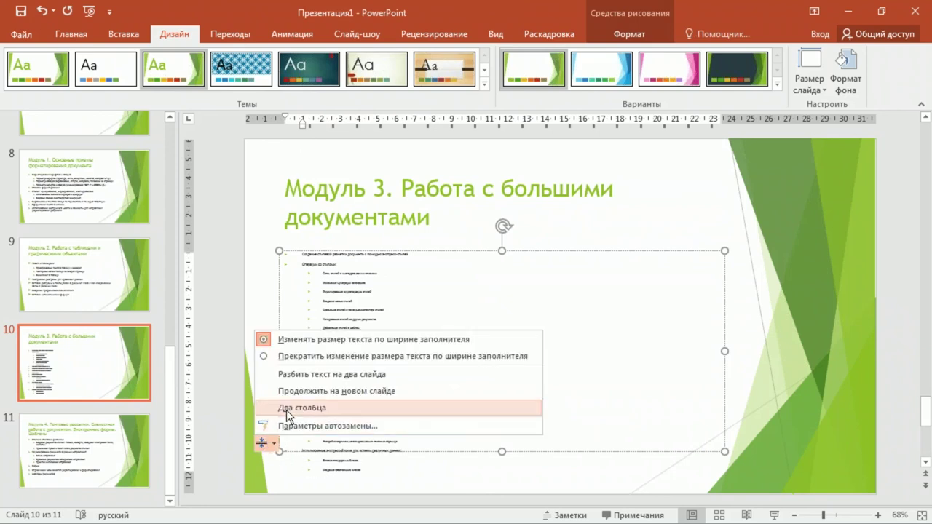
pyautogui.click(288, 407)
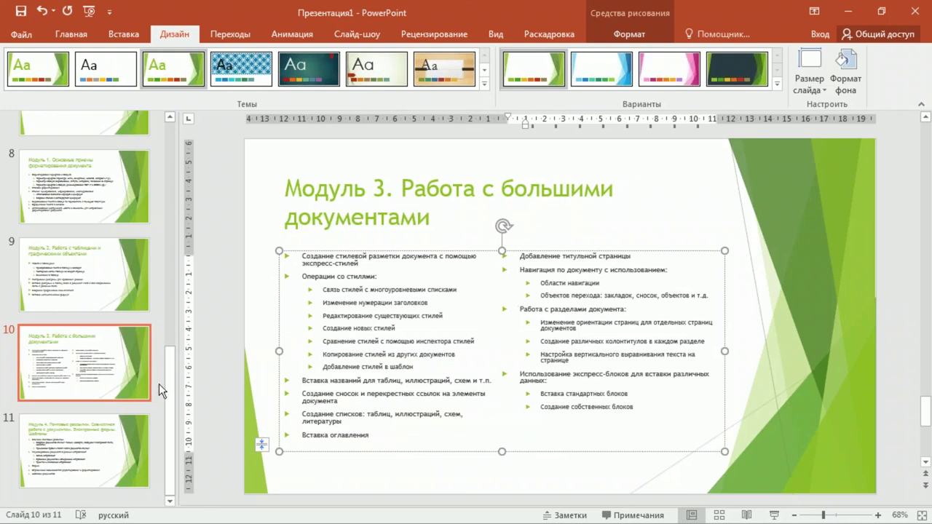
pyautogui.moveTo(166, 389); pyautogui.dragTo(167, 386)
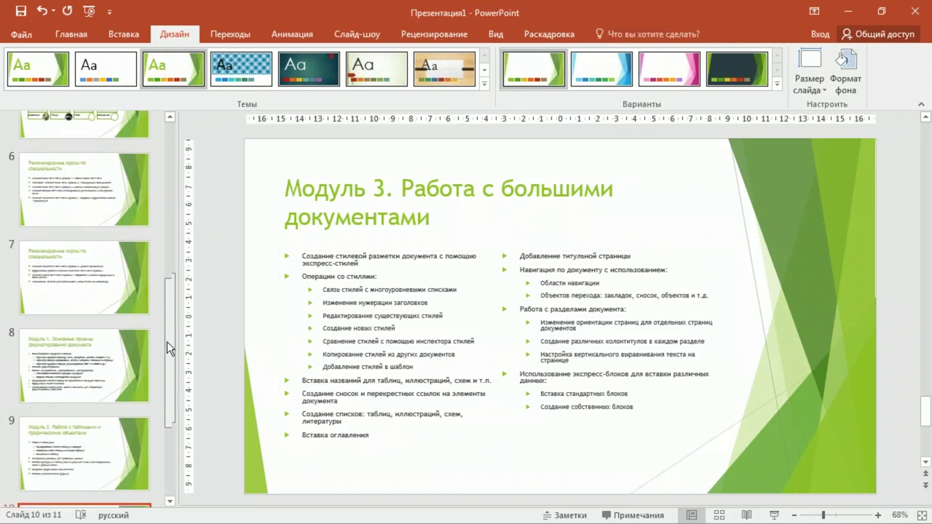
pyautogui.moveTo(166, 386); pyautogui.dragTo(167, 394)
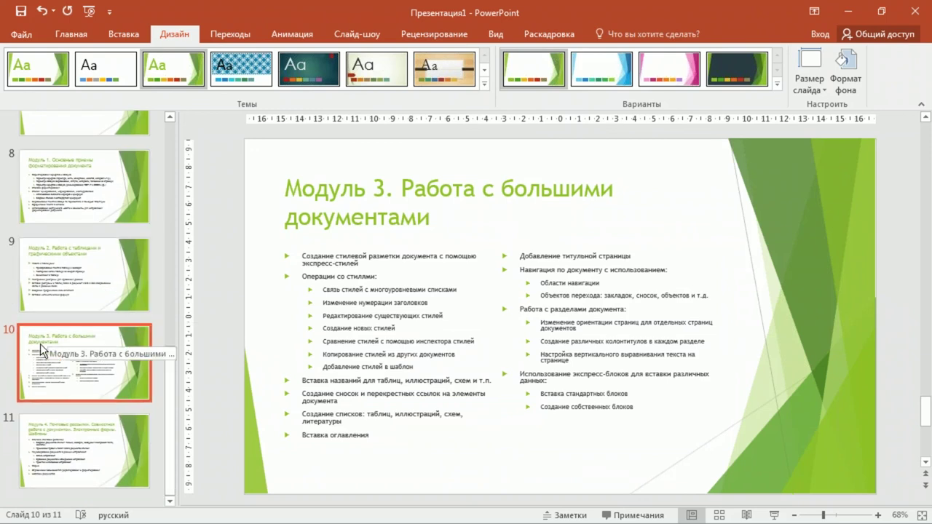
pyautogui.click(84, 33)
pyautogui.click(93, 86)
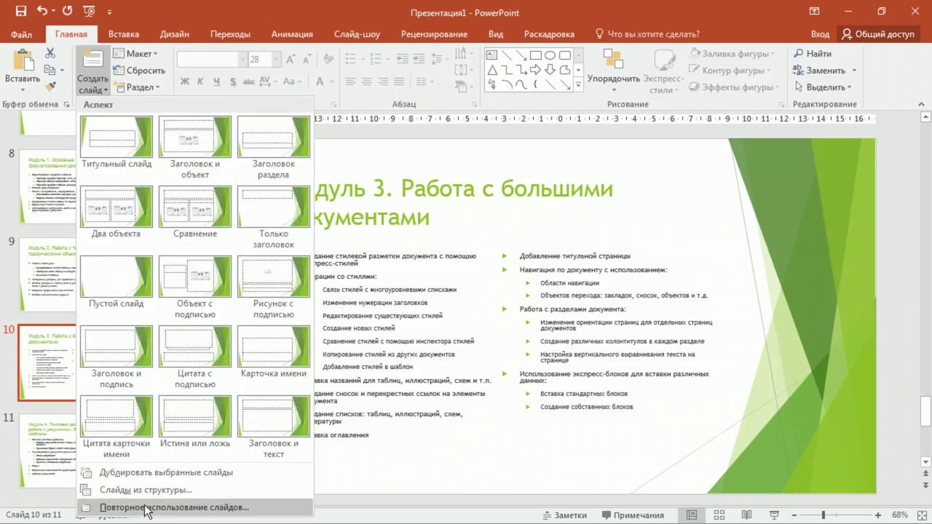
# Review module slides 8 through 11, then return to slide 8, Модуль 1.
pyautogui.press('Escape')
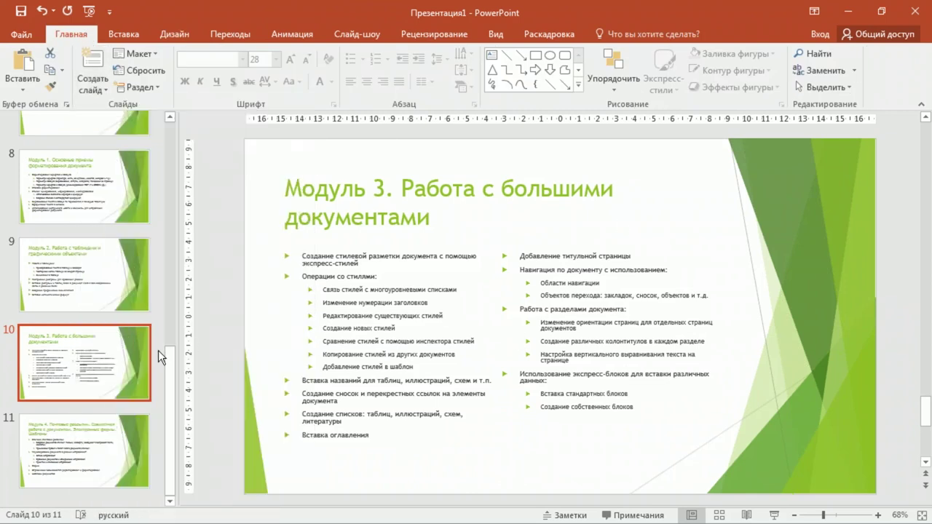
pyautogui.moveTo(169, 370)
pyautogui.mouseDown()
pyautogui.moveTo(176, 238)
pyautogui.moveTo(170, 467)
pyautogui.mouseUp()
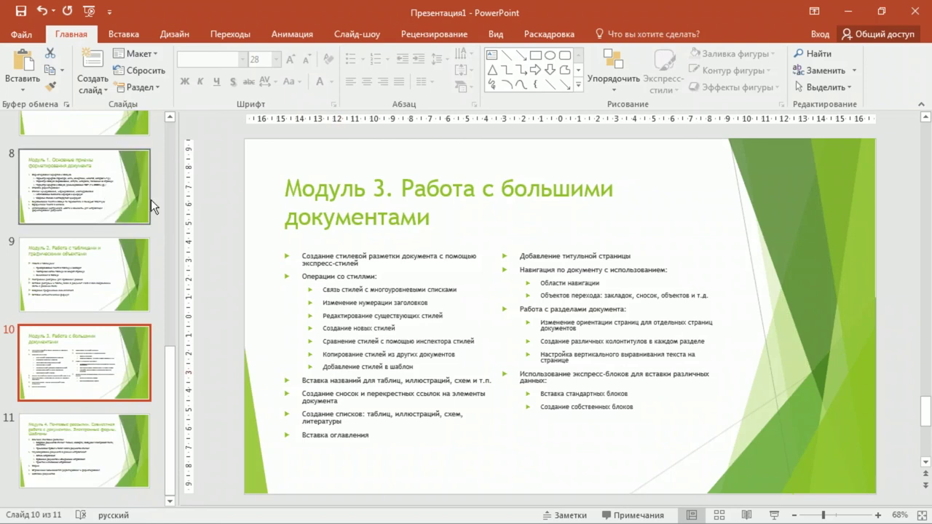
pyautogui.click(333, 289)
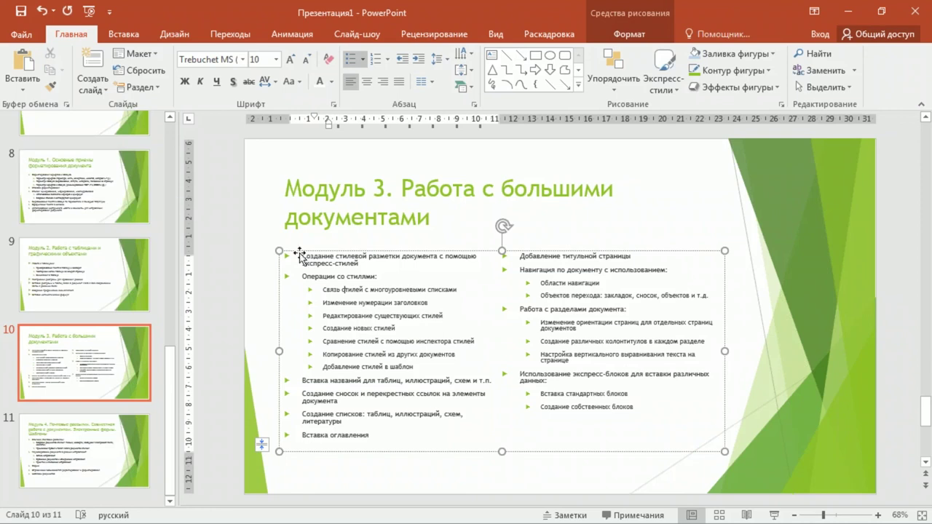
pyautogui.click(86, 182)
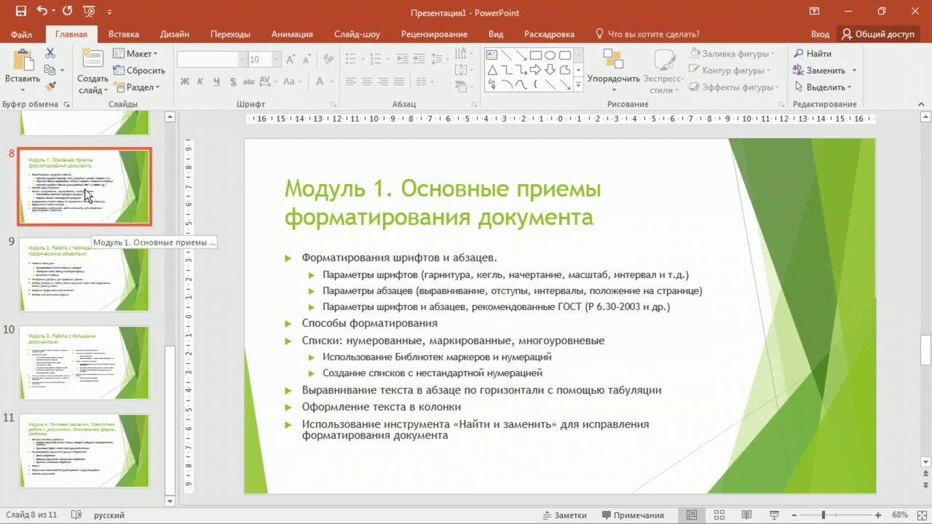
pyautogui.click(78, 274)
pyautogui.click(94, 399)
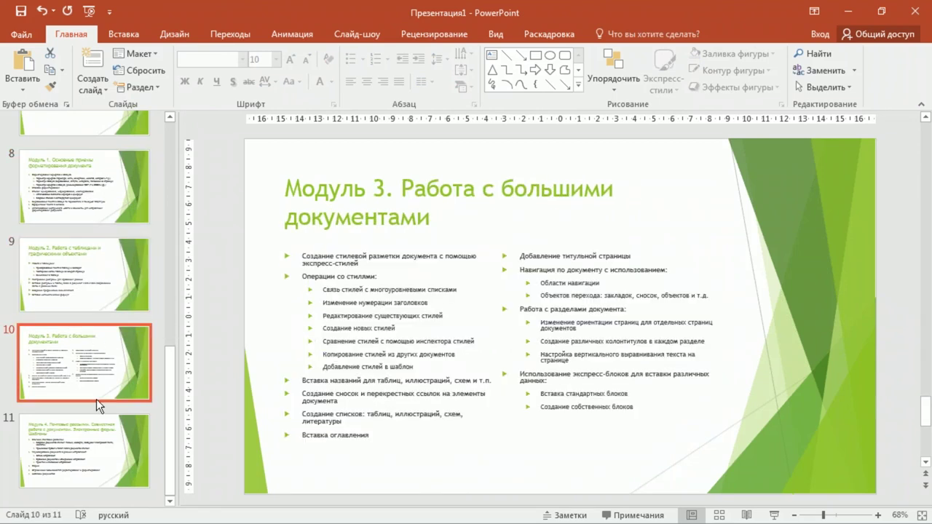
pyautogui.click(85, 443)
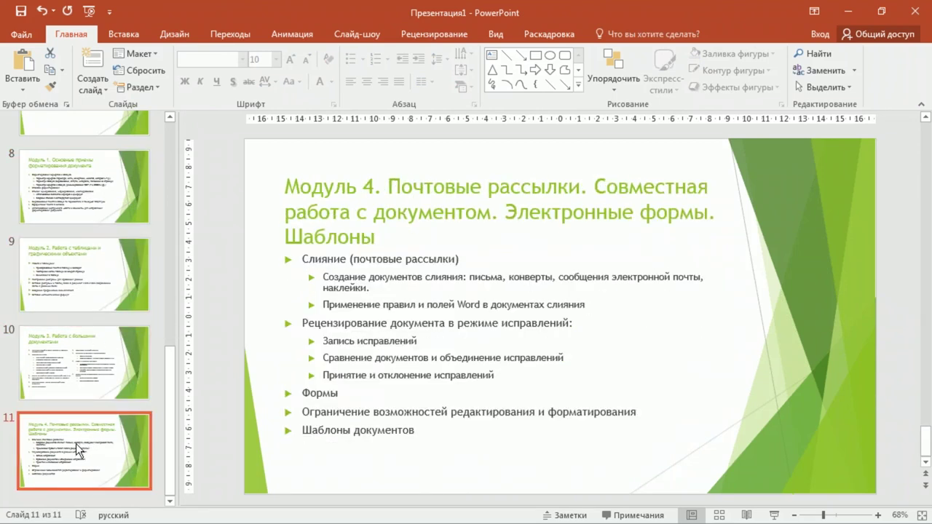
pyautogui.click(54, 198)
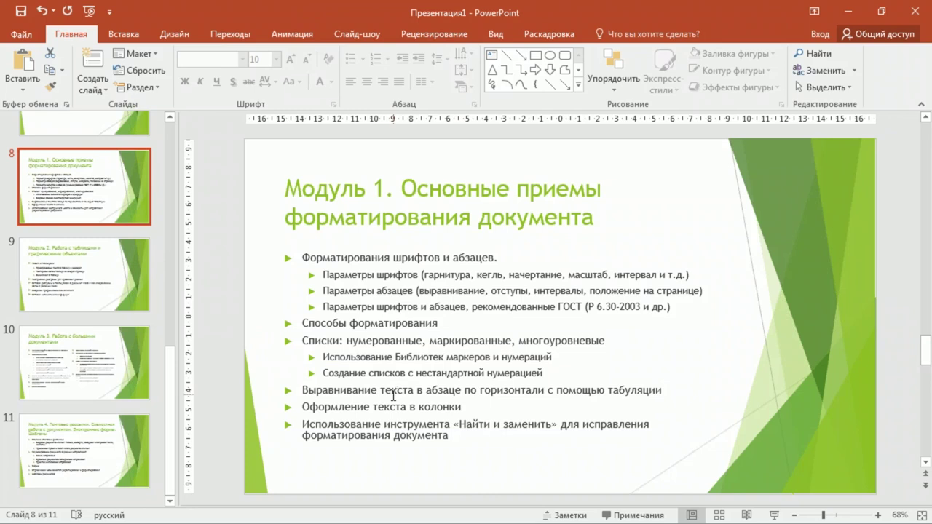
# Select all bullet text on slide 9, Модуль 2, and increase its font size two steps.
pyautogui.click(67, 295)
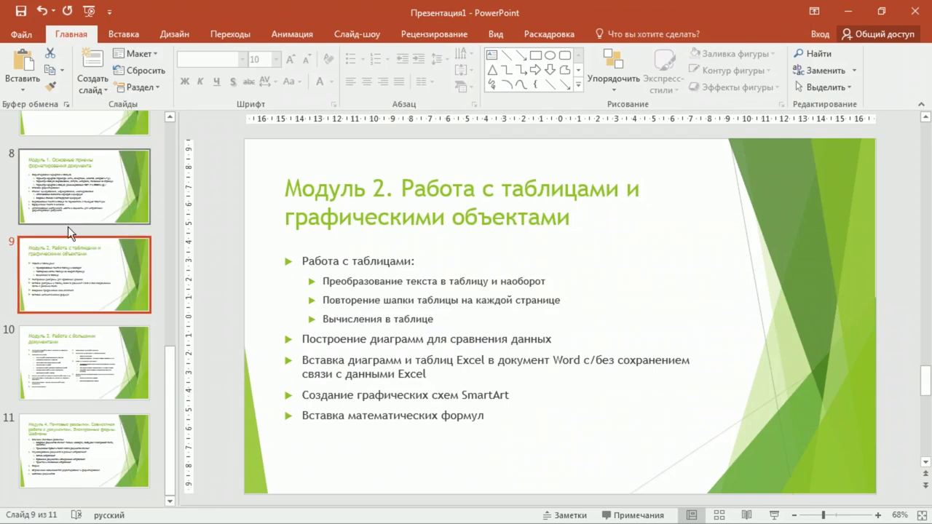
pyautogui.click(380, 281)
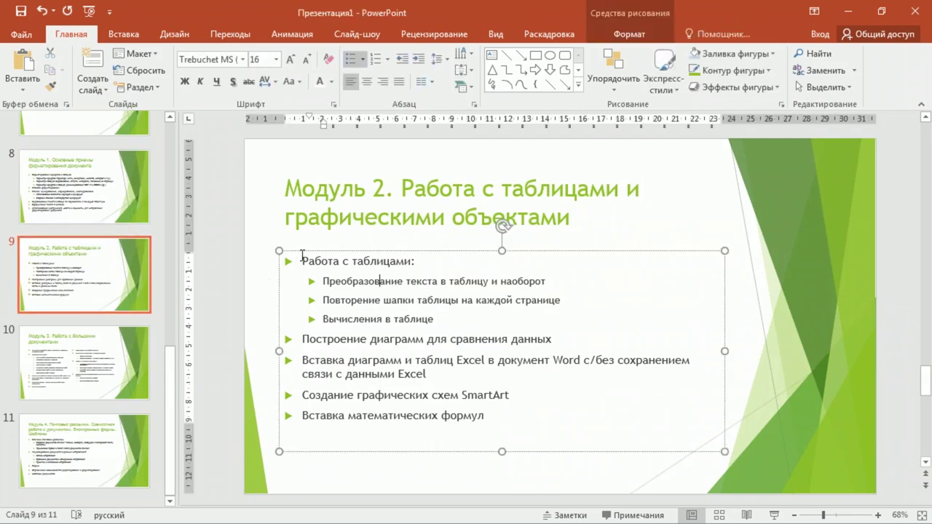
pyautogui.moveTo(298, 261); pyautogui.dragTo(509, 431)
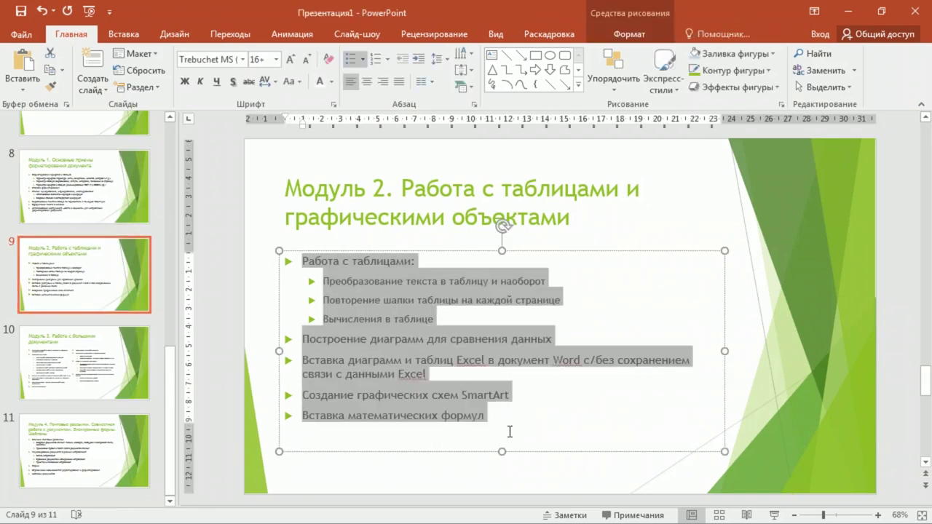
pyautogui.click(292, 58)
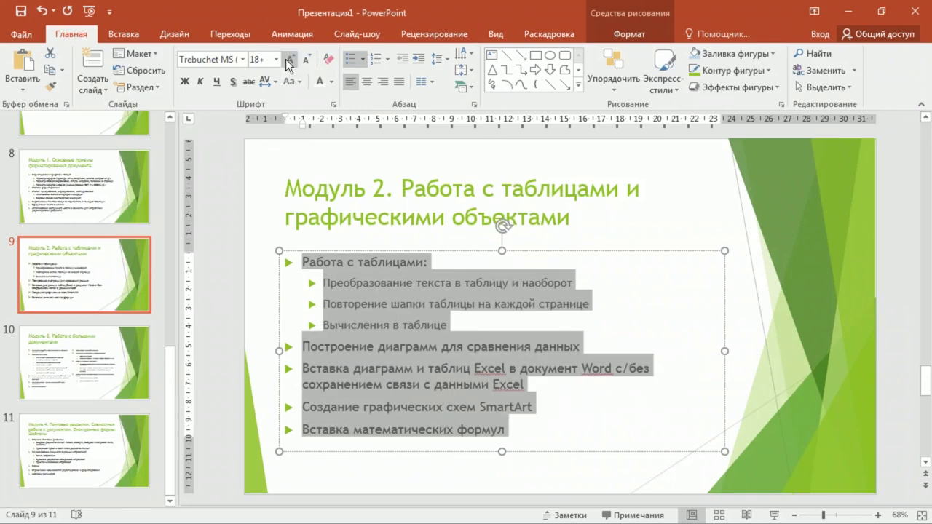
pyautogui.click(292, 58)
pyautogui.click(580, 425)
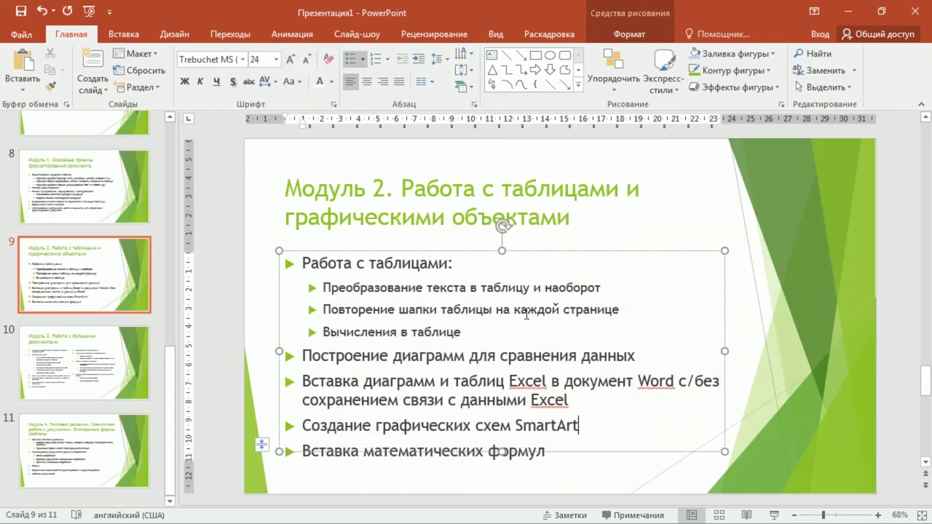
pyautogui.click(676, 208)
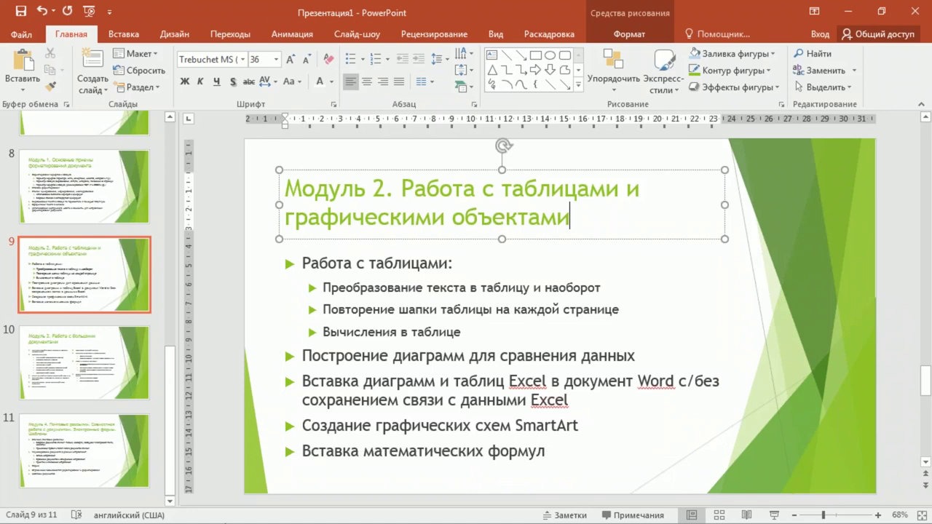
pyautogui.moveTo(173, 370); pyautogui.dragTo(174, 146)
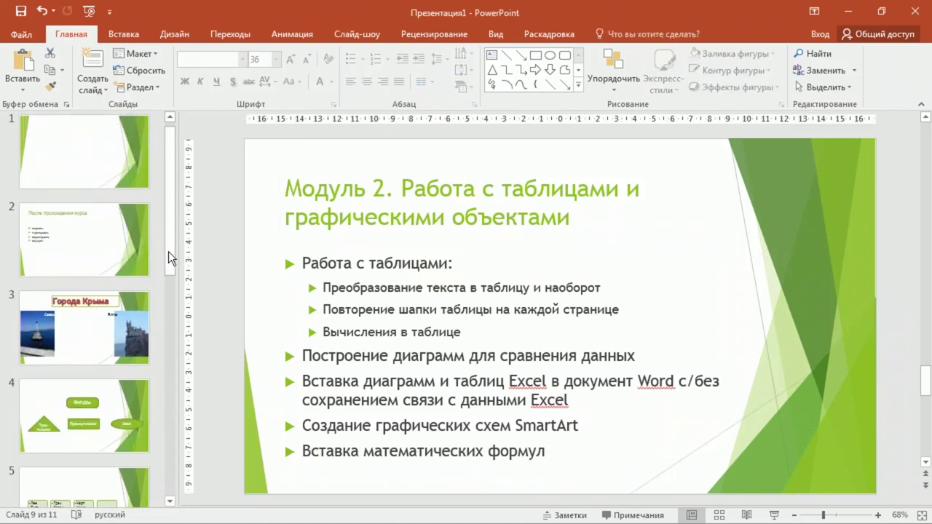
pyautogui.click(176, 39)
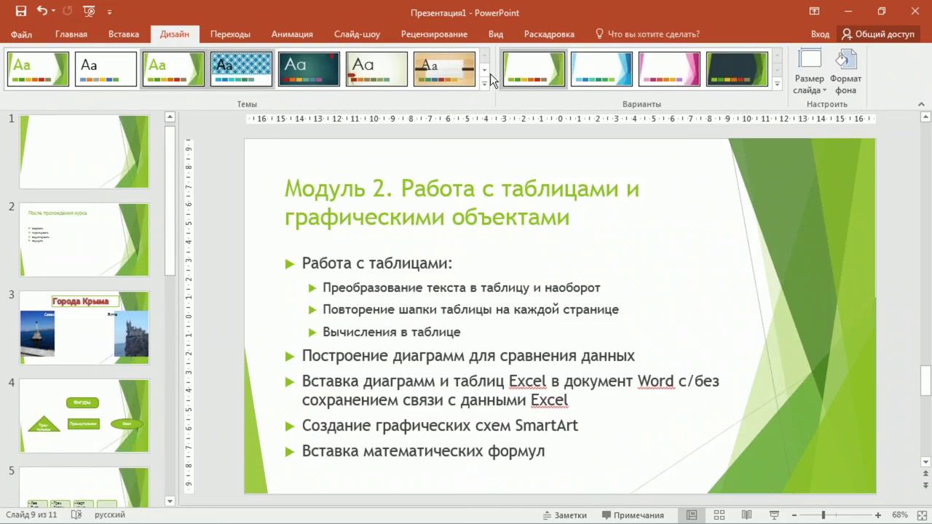
# Apply the wood theme to the whole presentation.
pyautogui.click(452, 69)
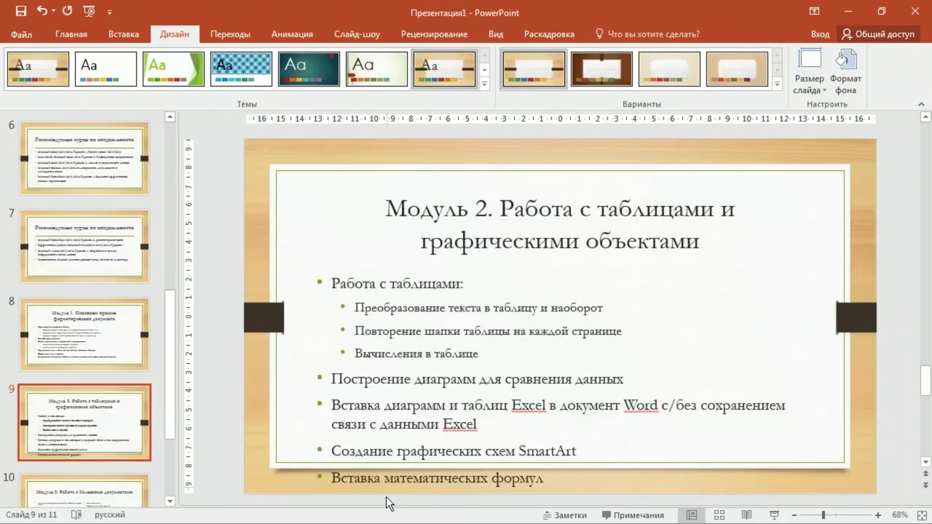
pyautogui.scroll(-1, 371, 487)
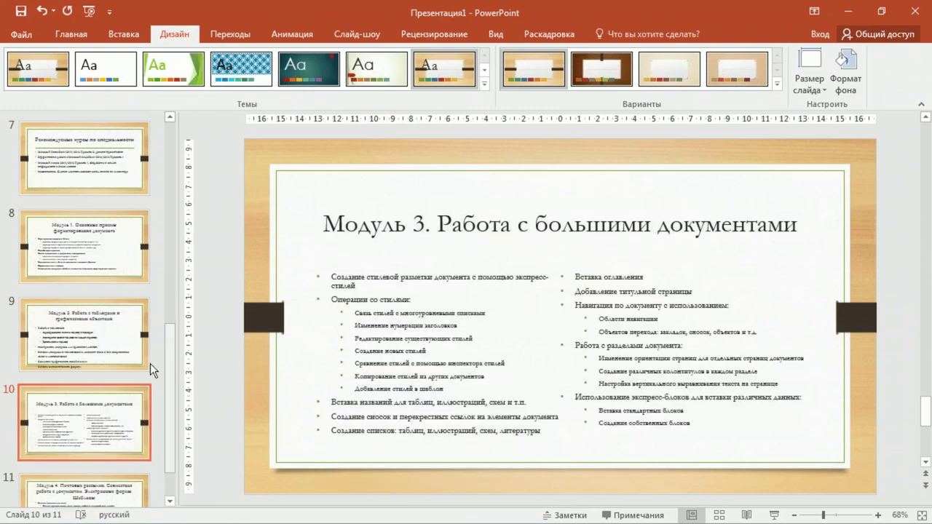
pyautogui.click(116, 331)
# Make slide 9's bullet text shrink on overflow to fit its placeholder.
pyautogui.click(393, 451)
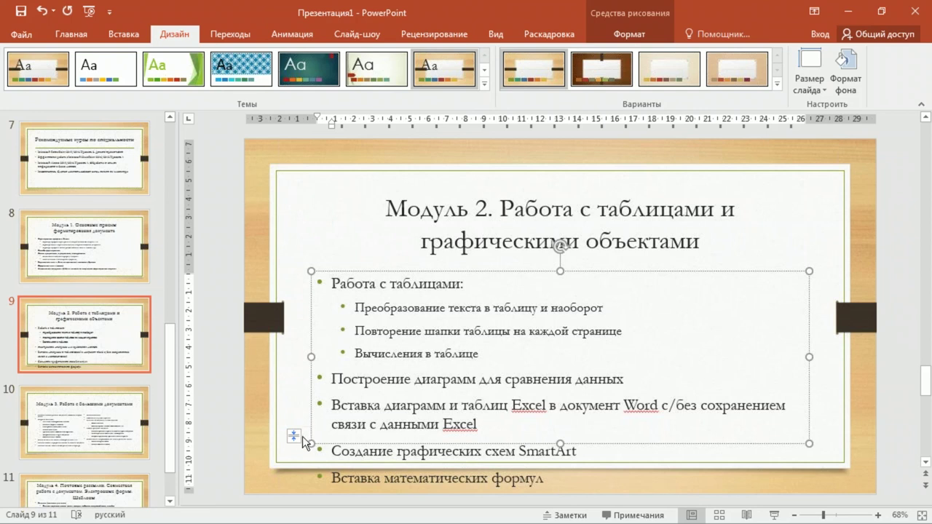
pyautogui.click(295, 436)
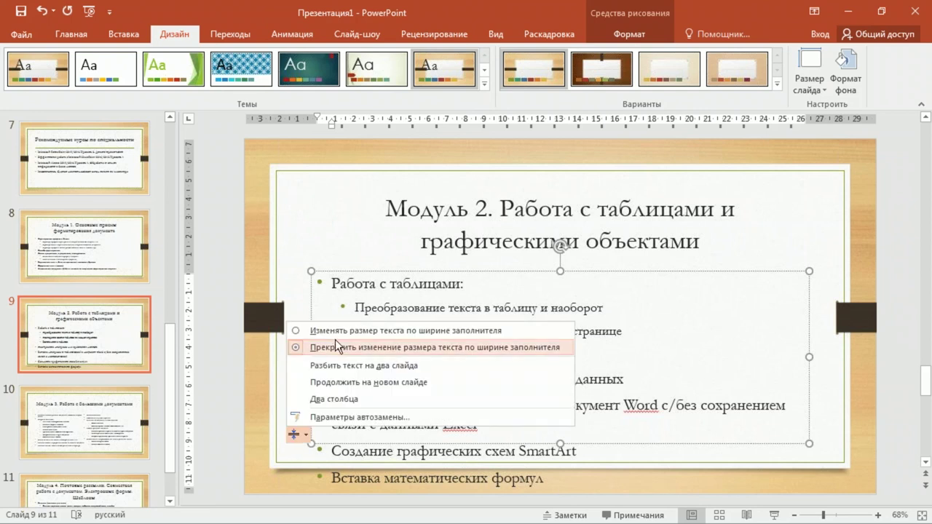
pyautogui.click(294, 330)
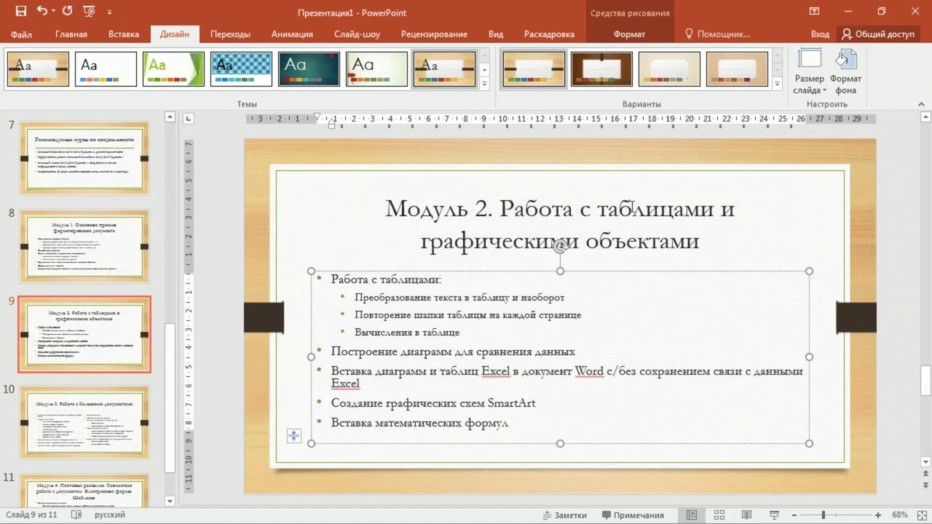
pyautogui.click(774, 84)
pyautogui.moveTo(556, 117)
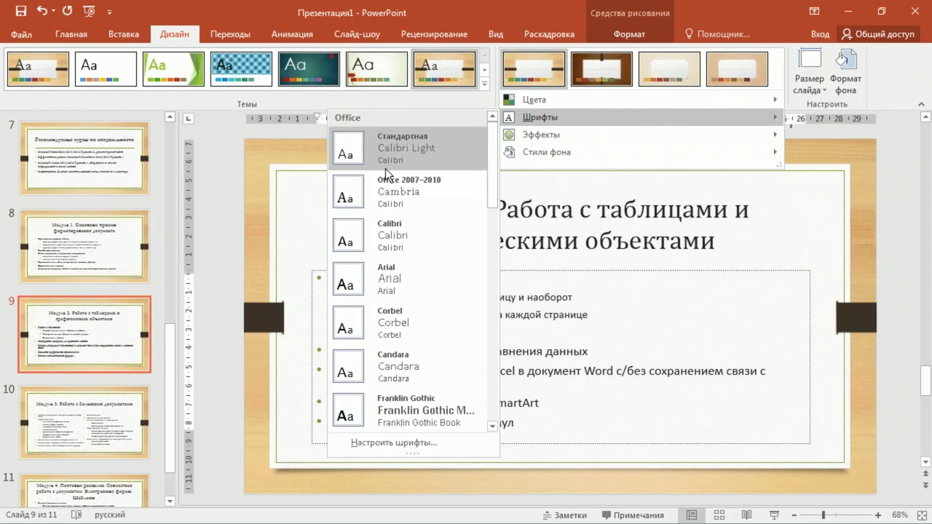
# Switch the theme fonts to Times New Roman/Arial and go to slide 2, После прохождения курса.
pyautogui.moveTo(491, 159); pyautogui.dragTo(491, 364)
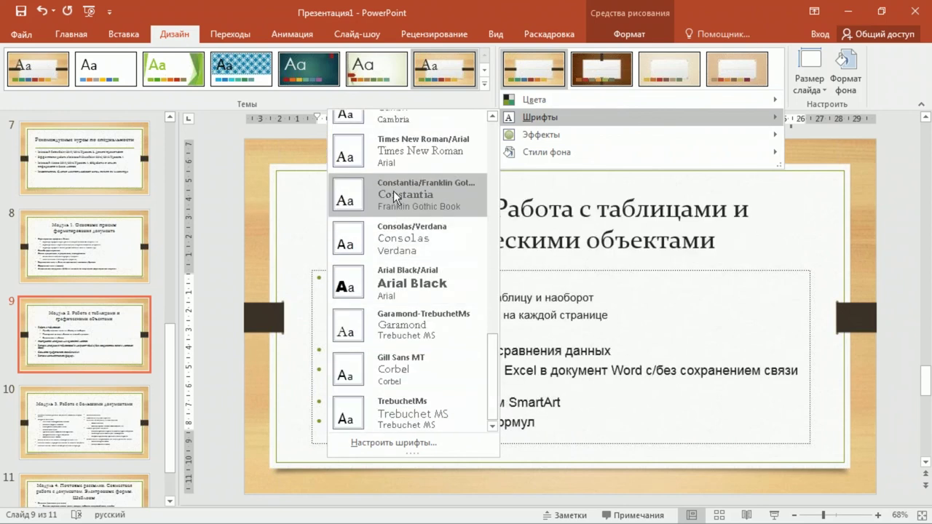
pyautogui.click(401, 161)
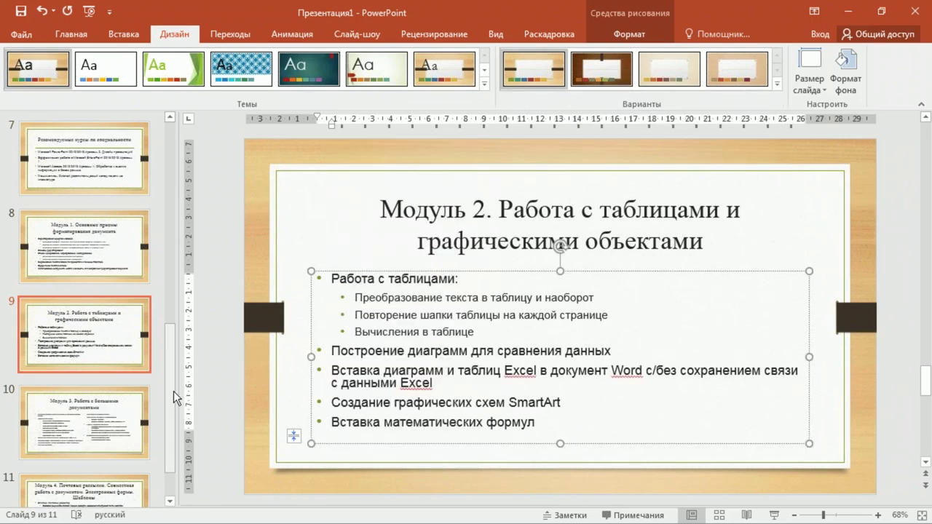
pyautogui.moveTo(173, 391); pyautogui.dragTo(195, 136)
pyautogui.click(114, 257)
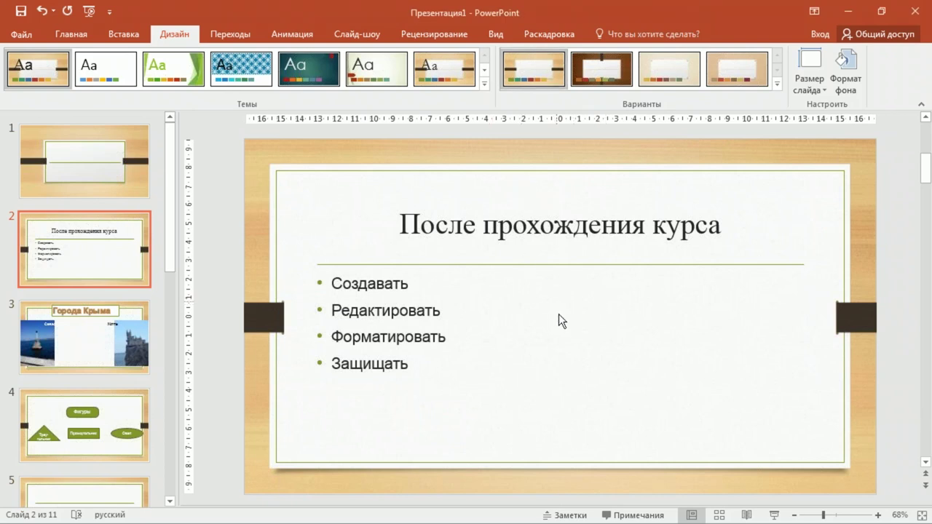
pyautogui.click(15, 30)
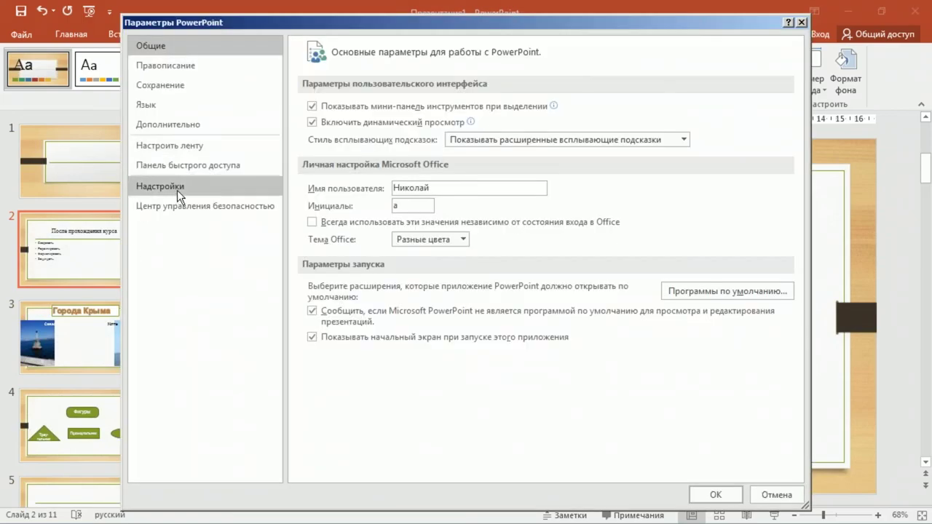
# Tick Разработчик (Developer) under Main Tabs in Customize Ribbon and confirm with OK.
pyautogui.click(173, 147)
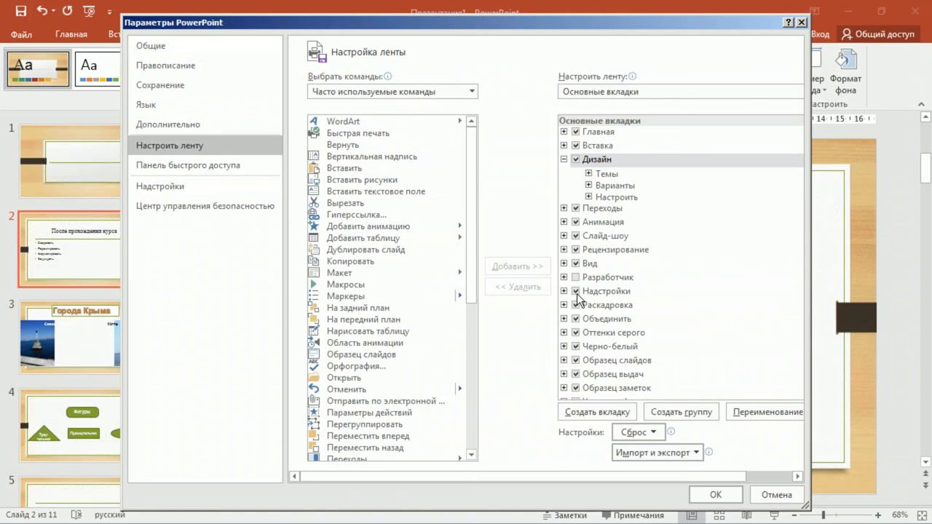
pyautogui.click(575, 278)
pyautogui.click(715, 494)
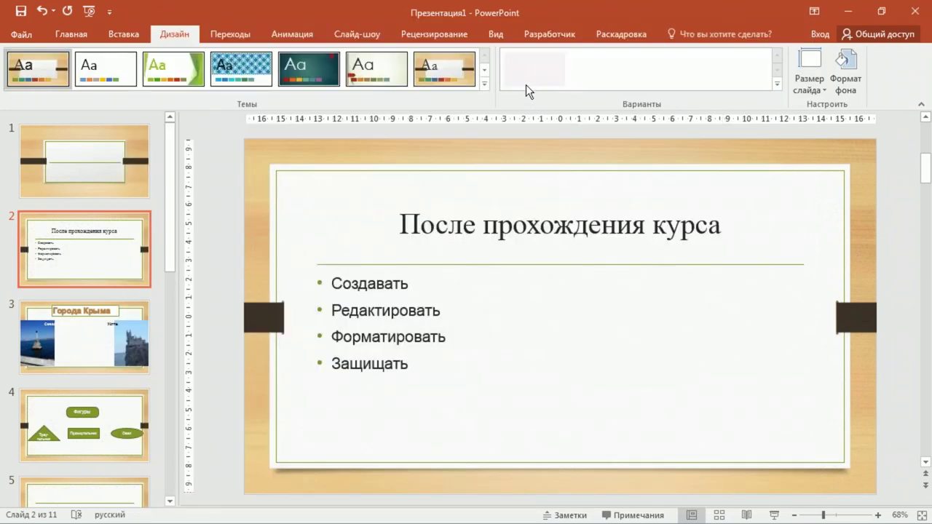
# Draw a Developer-tab Combo Box beside slide 2's bullet list and bring up its Properties.
pyautogui.click(503, 34)
pyautogui.click(527, 32)
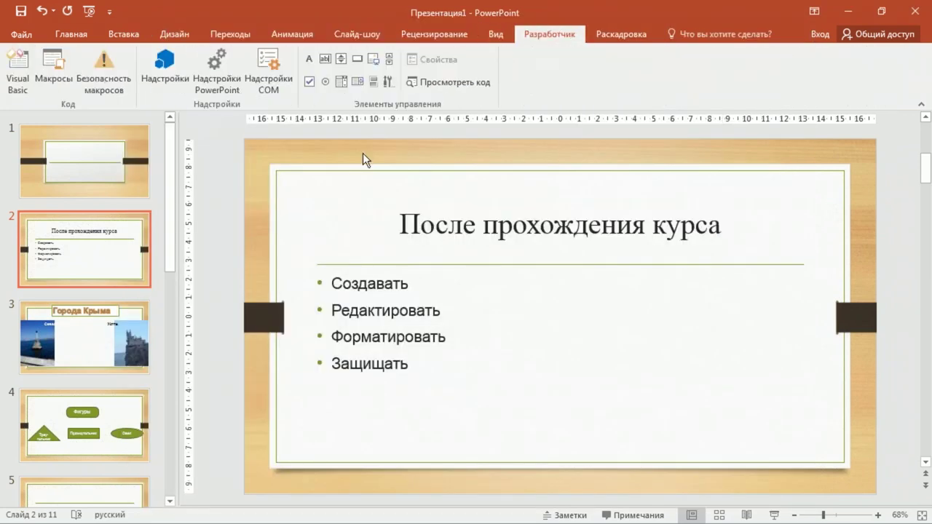
pyautogui.click(344, 83)
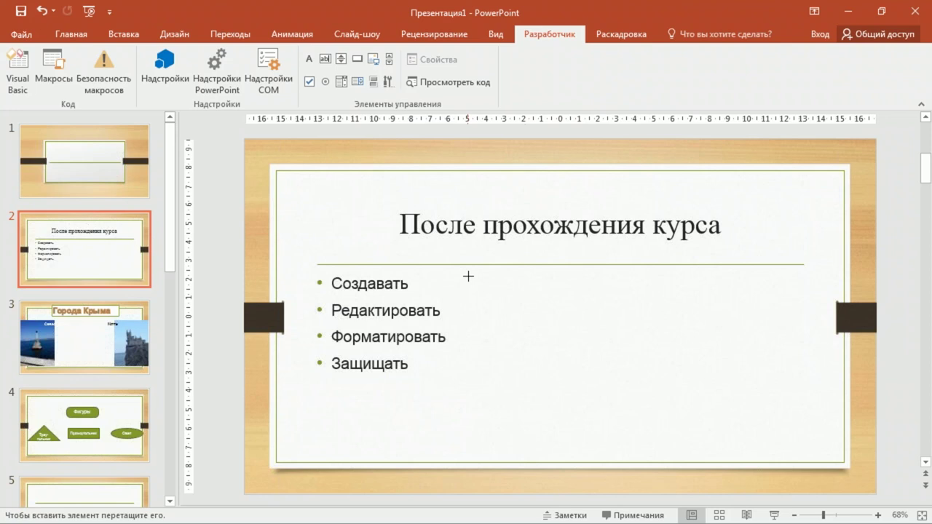
pyautogui.moveTo(568, 272); pyautogui.dragTo(624, 329)
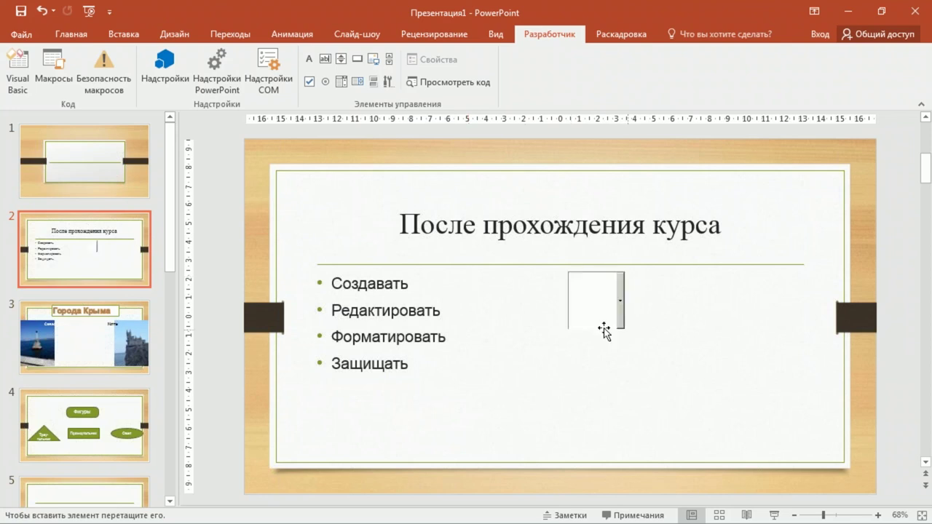
pyautogui.click(431, 61)
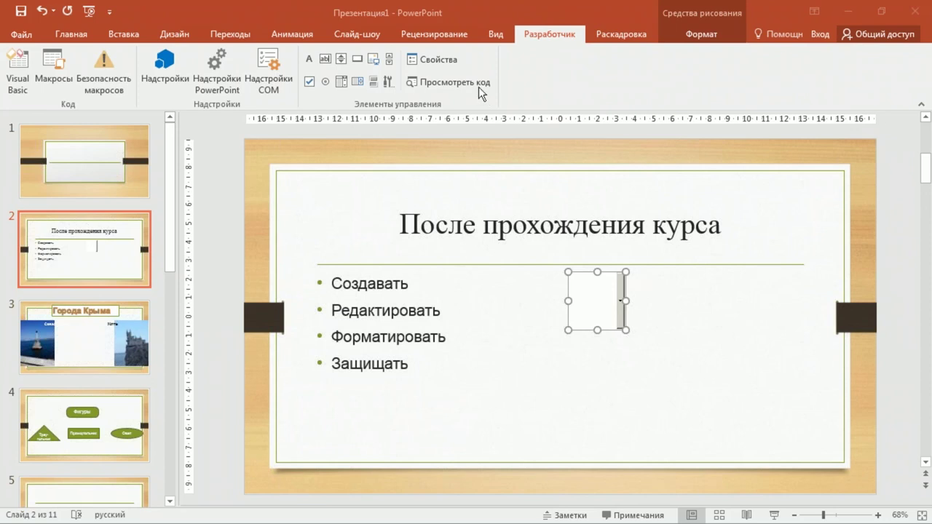
# Widen and move the ComboBox Properties window, scroll its list, then close it and deselect.
pyautogui.moveTo(531, 315); pyautogui.dragTo(569, 319)
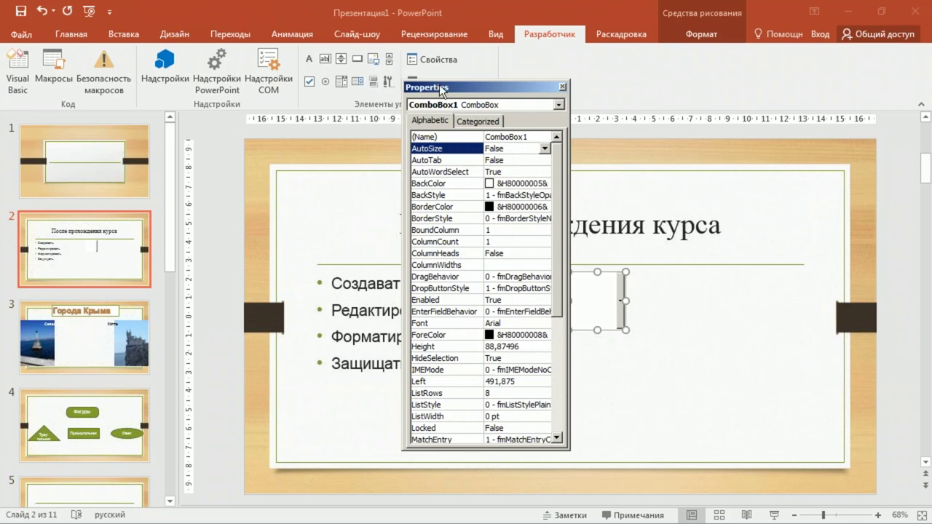
pyautogui.moveTo(440, 89); pyautogui.dragTo(382, 88)
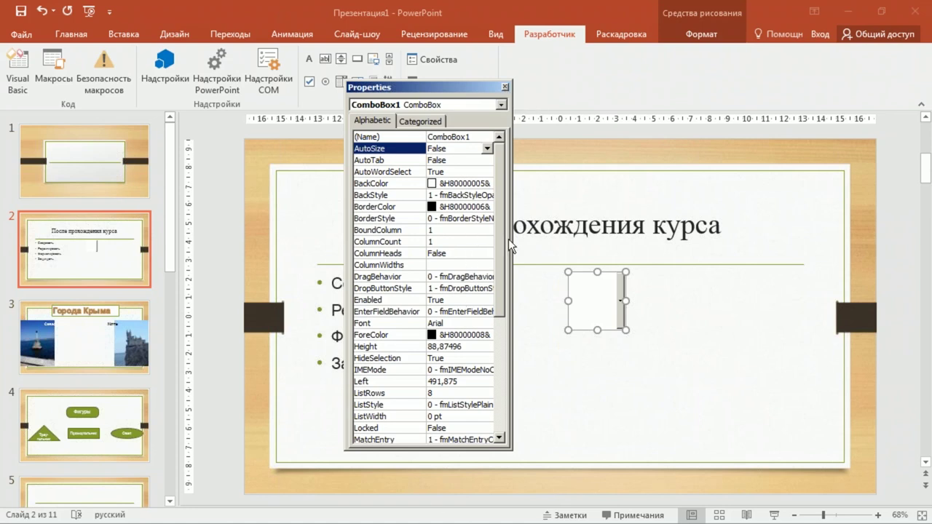
pyautogui.moveTo(501, 209); pyautogui.dragTo(495, 369)
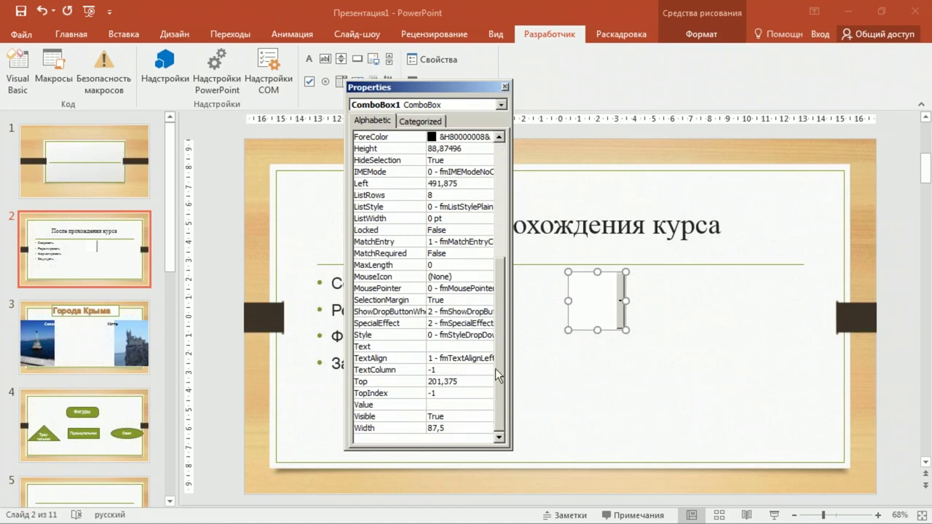
pyautogui.click(505, 86)
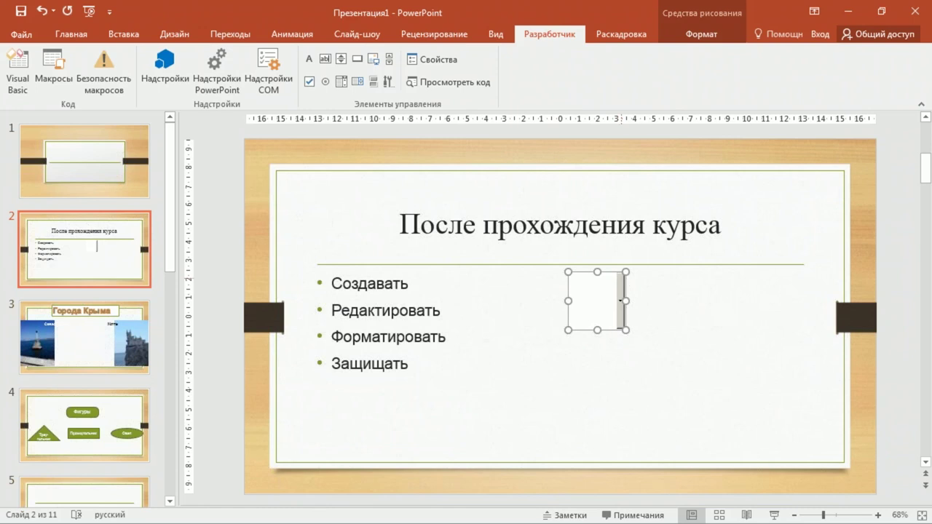
pyautogui.click(711, 376)
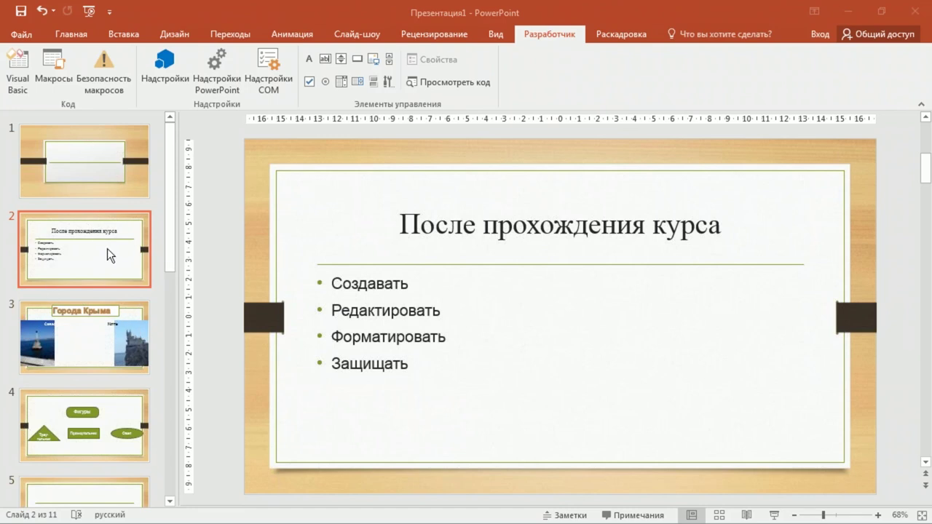
# Scroll the slide view on slide 2 and bring up the View ribbon.
pyautogui.scroll(-3, 107, 335)
pyautogui.scroll(3, 108, 343)
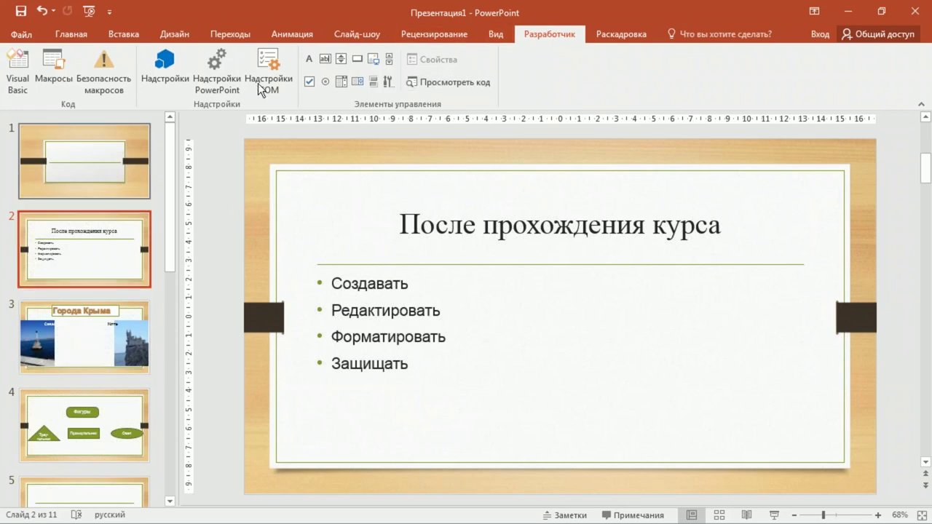
pyautogui.click(496, 35)
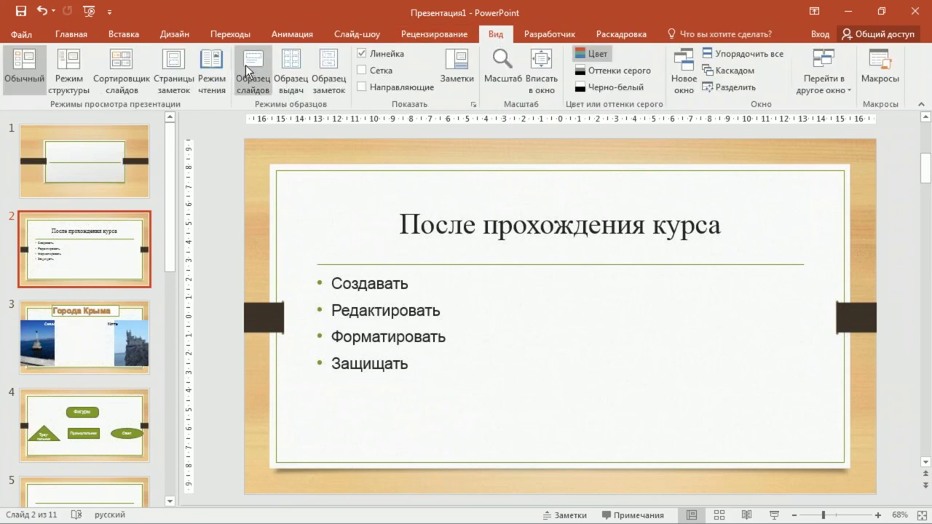
# Enter Slide Master view, browse layouts including vertical text, and finish on the top master.
pyautogui.click(252, 77)
pyautogui.scroll(3, 172, 204)
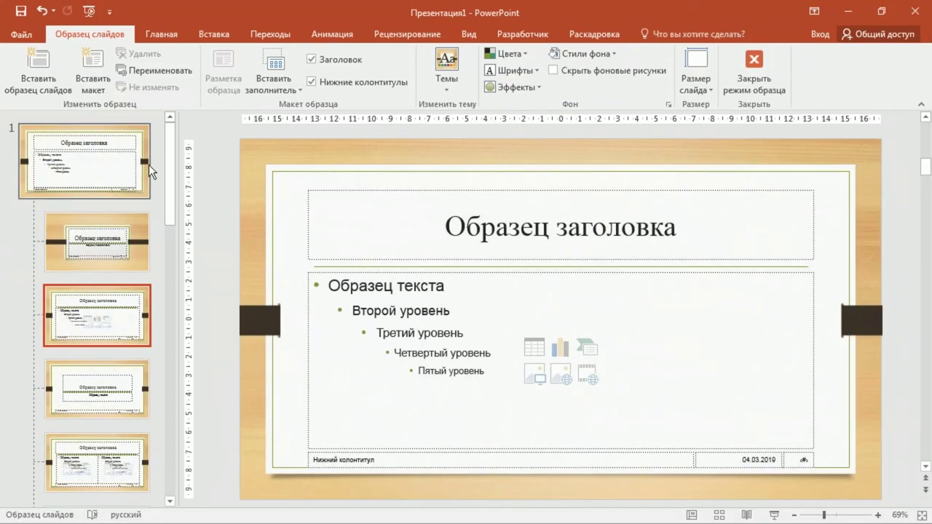
pyautogui.moveTo(166, 147)
pyautogui.mouseDown()
pyautogui.moveTo(158, 235)
pyautogui.moveTo(172, 506)
pyautogui.mouseUp()
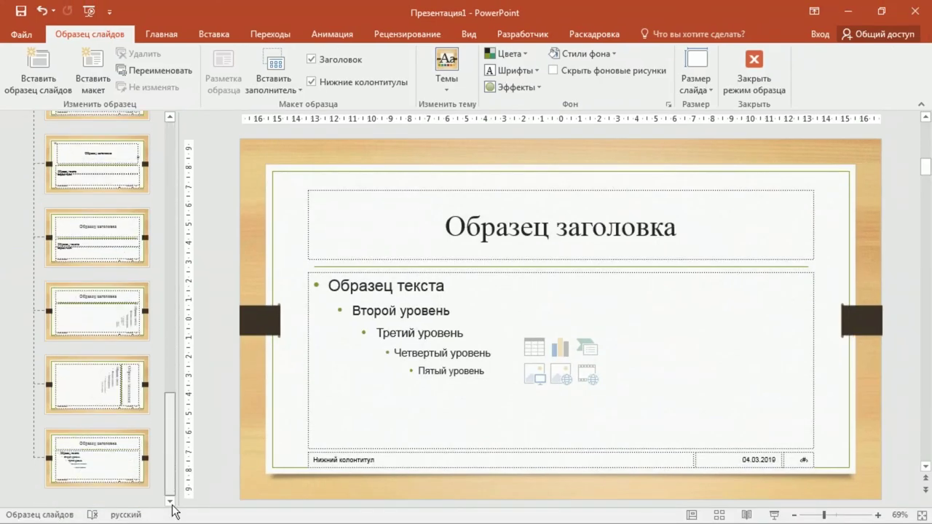
pyautogui.click(127, 493)
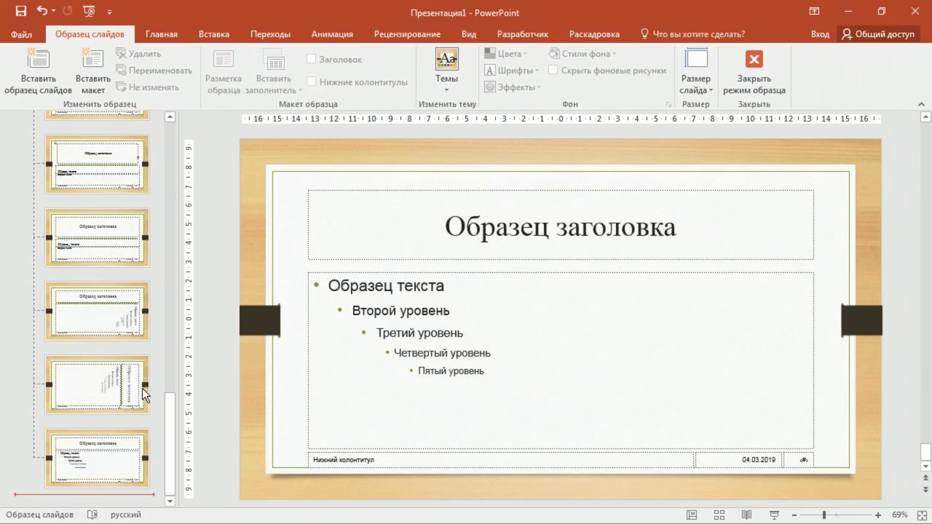
pyautogui.click(93, 450)
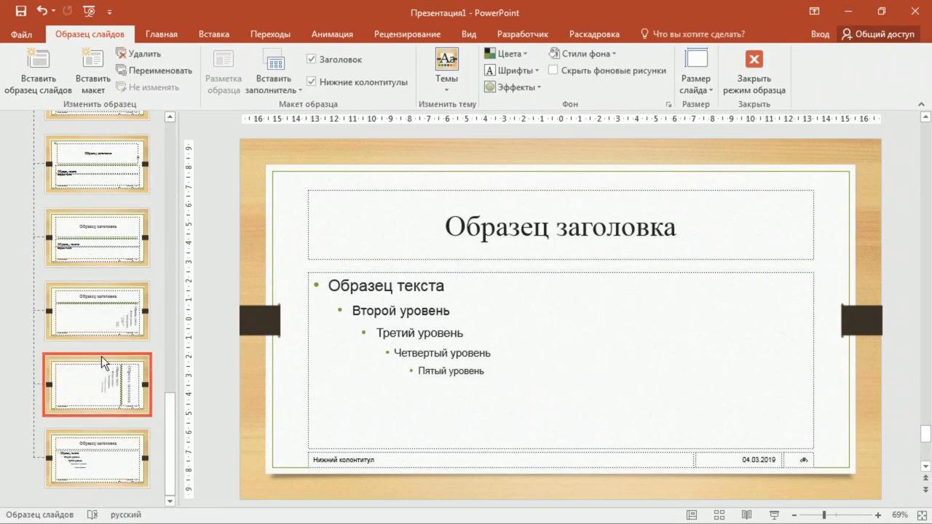
pyautogui.click(97, 311)
pyautogui.moveTo(168, 410); pyautogui.dragTo(161, 169)
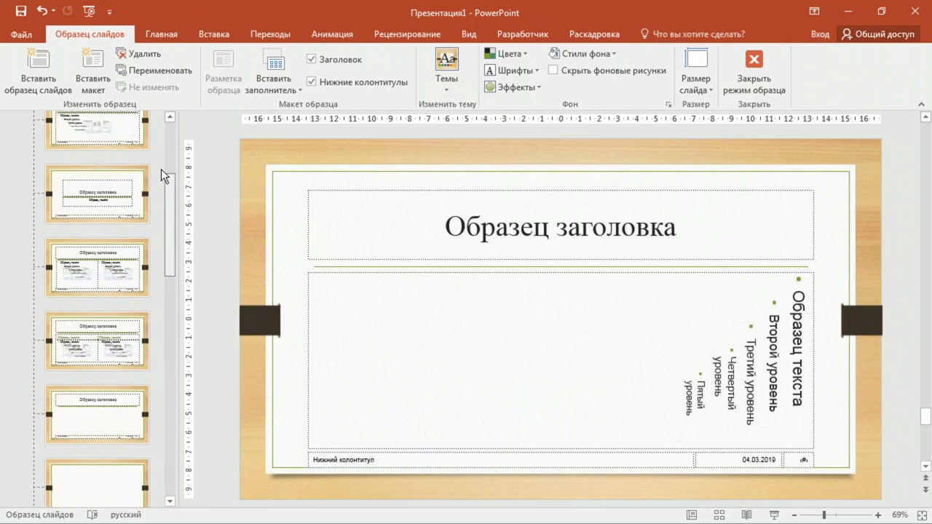
pyautogui.click(63, 142)
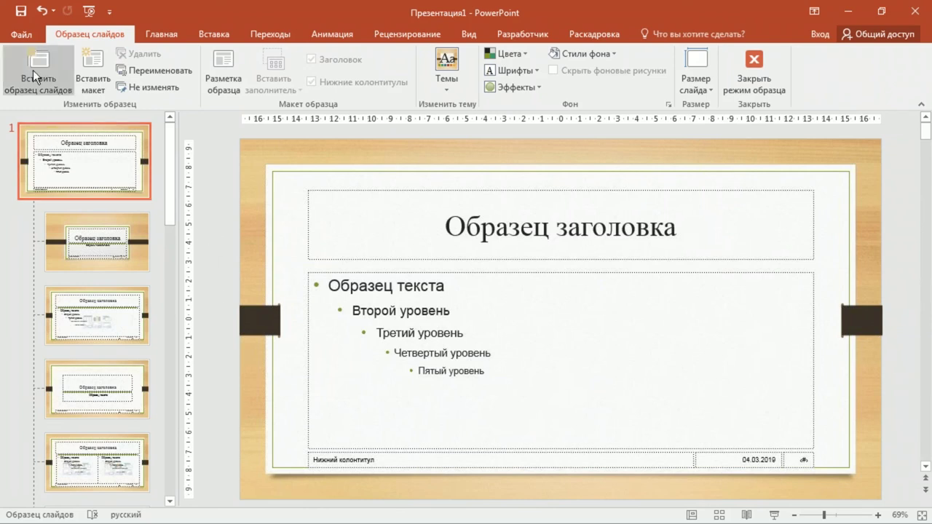
# Close Slide Master view and open the Reuse Slides pane from New Slide.
pyautogui.click(743, 71)
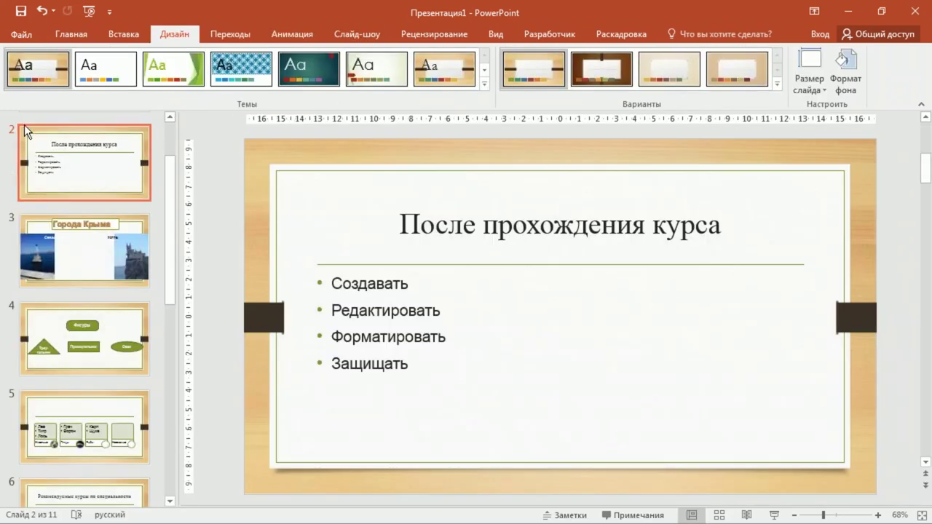
pyautogui.click(61, 33)
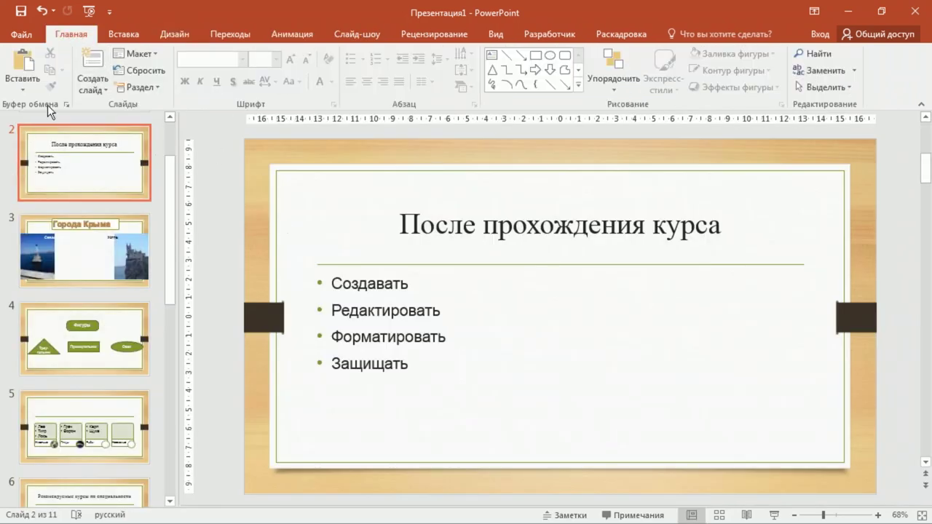
pyautogui.click(92, 91)
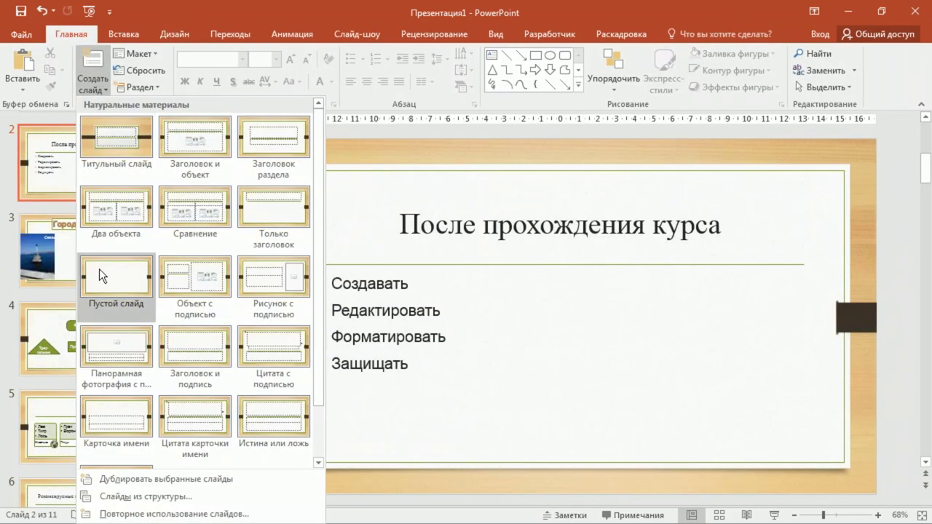
pyautogui.click(157, 514)
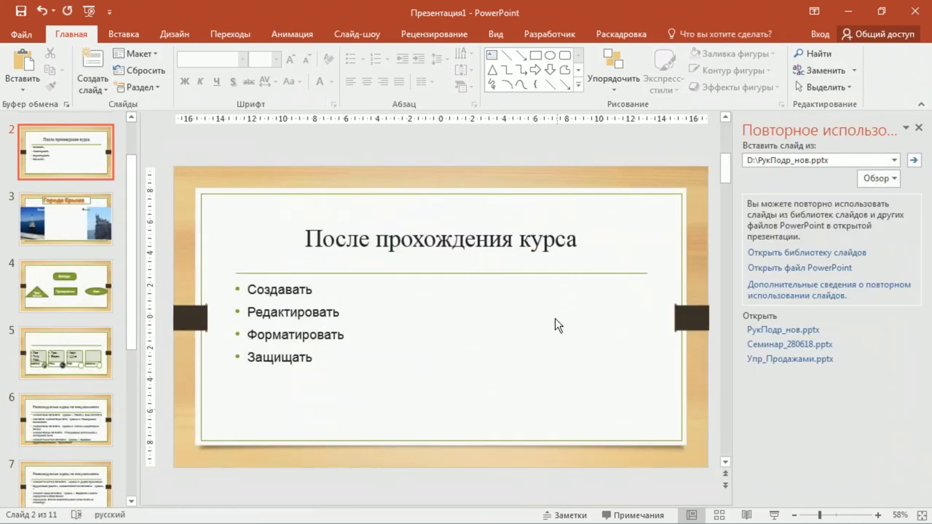
# Browse to the desktop and load 'Семинар 4 марта 2019.pptx' into the Reuse Slides pane.
pyautogui.click(894, 179)
pyautogui.click(839, 218)
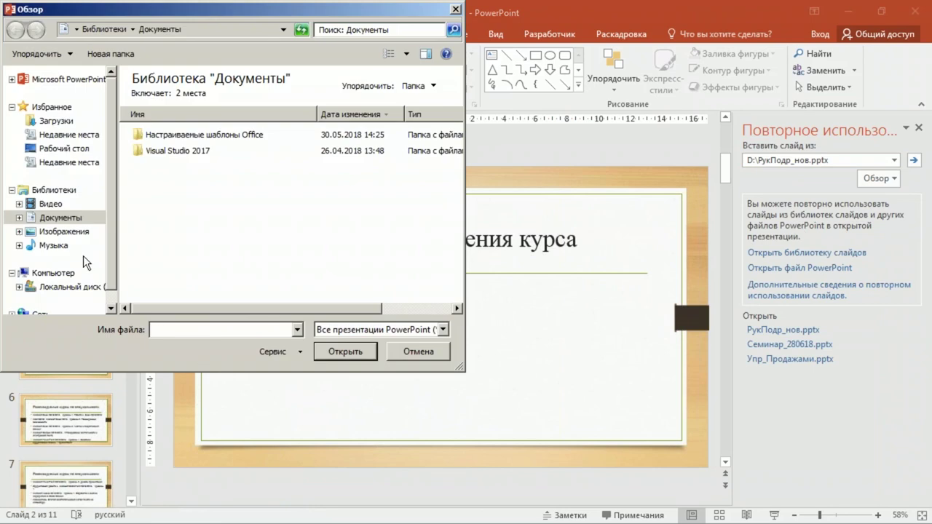
pyautogui.click(48, 150)
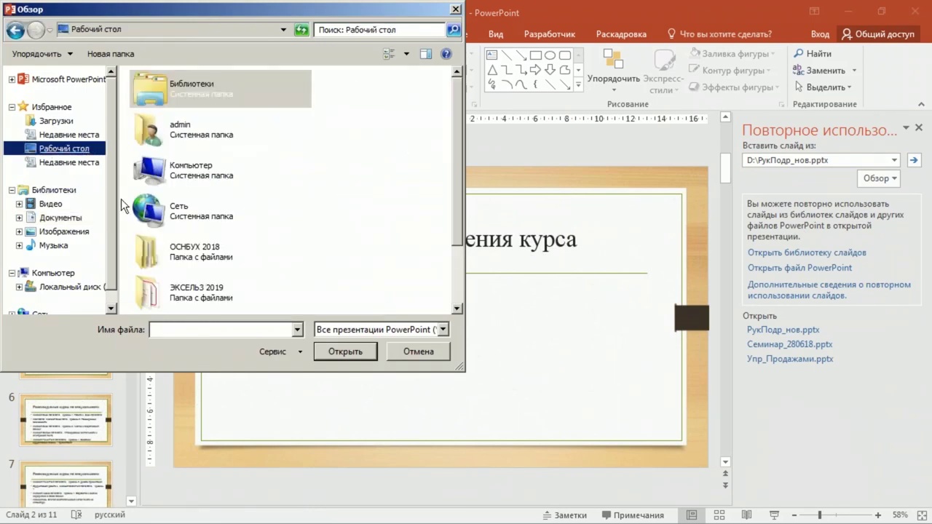
pyautogui.click(158, 265)
pyautogui.scroll(-2, 164, 277)
pyautogui.doubleClick(159, 300)
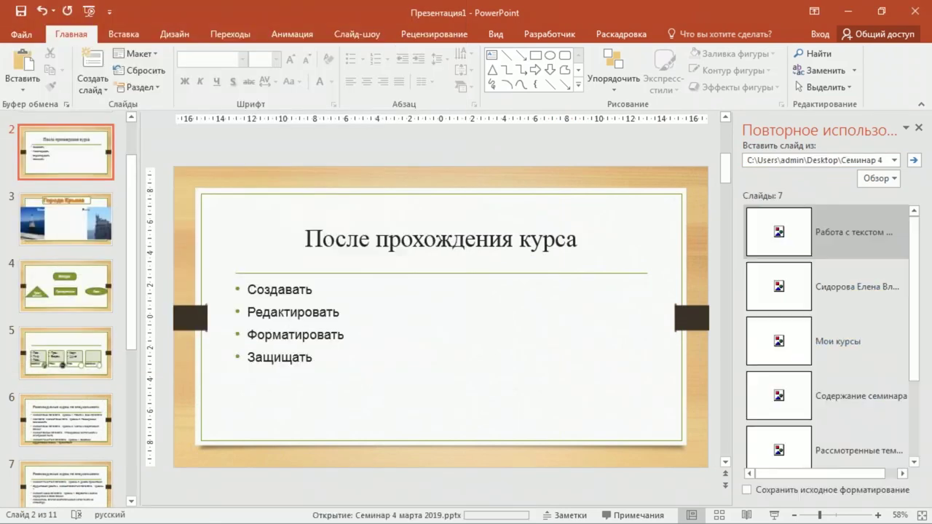
# Insert the seminar's 'Содержание семинара' slide as slide 3 with source formatting kept.
pyautogui.moveTo(915, 291); pyautogui.dragTo(916, 368)
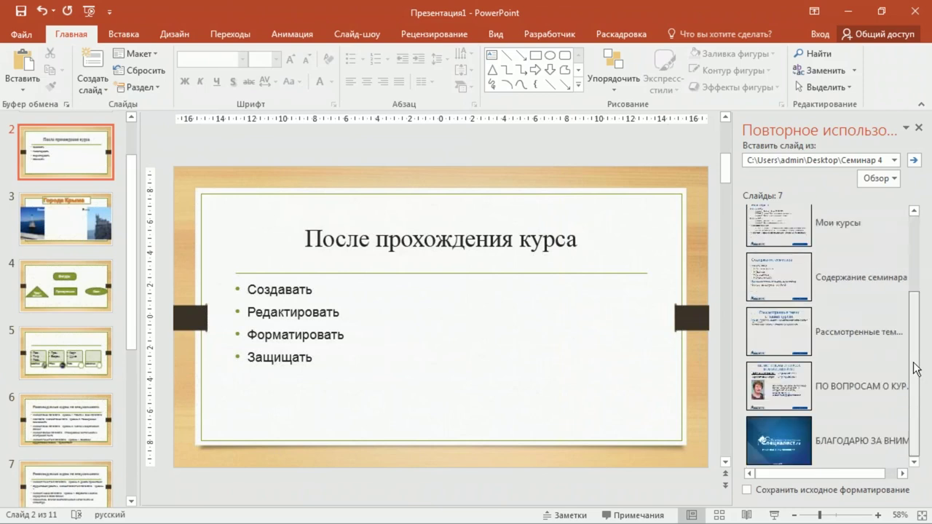
pyautogui.click(747, 491)
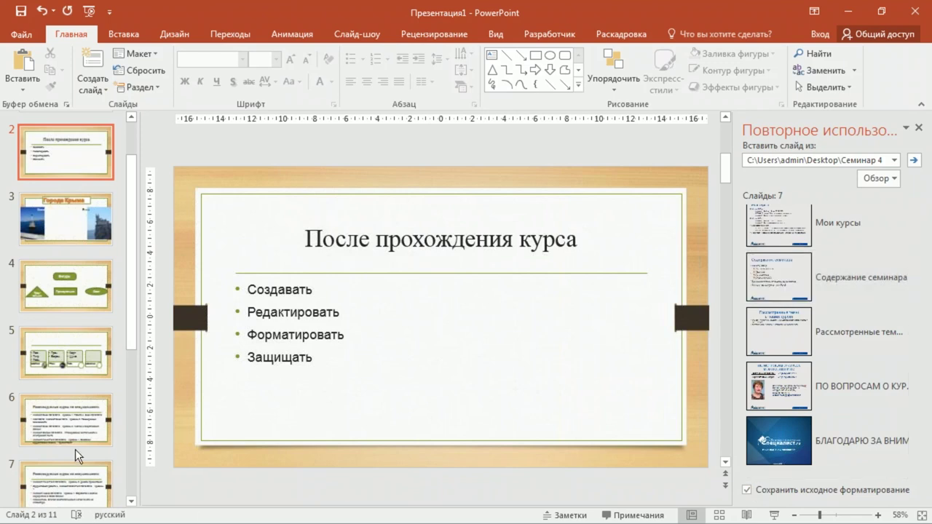
pyautogui.click(789, 275)
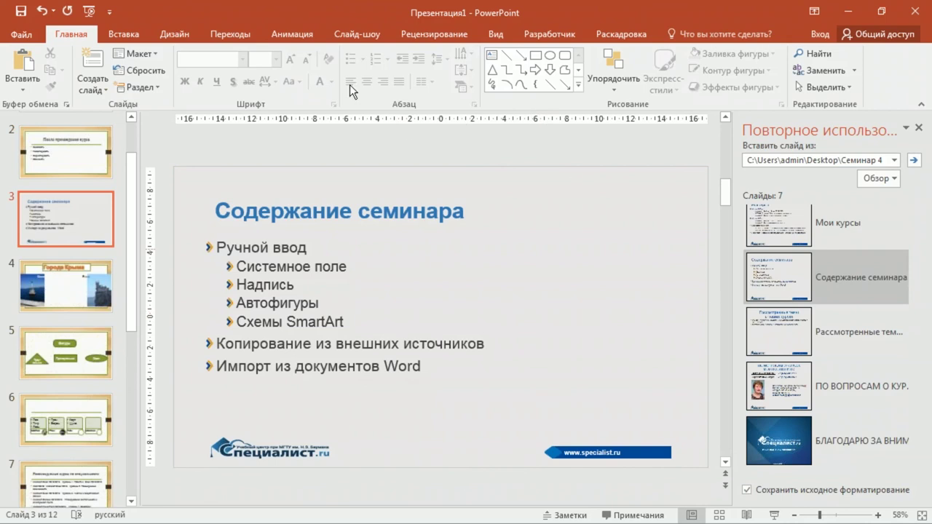
pyautogui.click(492, 33)
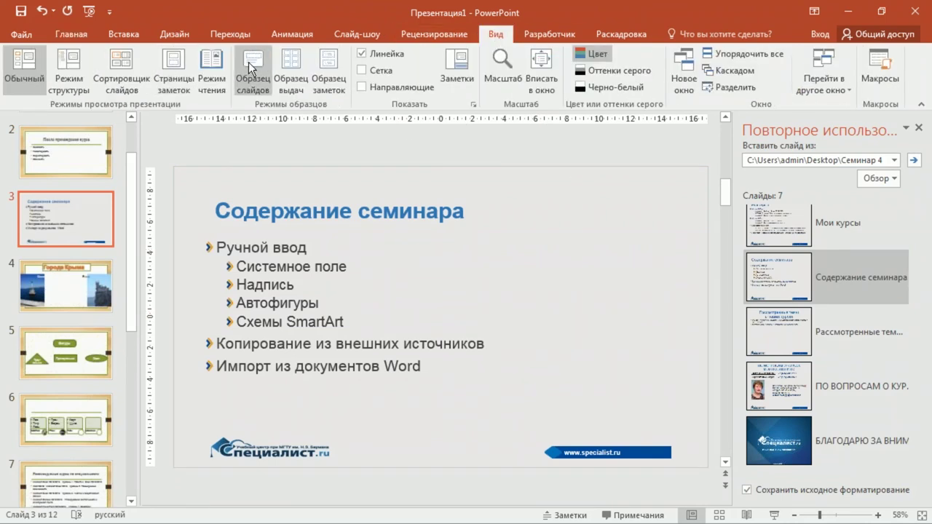
# Inspect the imported seminar master in Slide Master view, close it, and minimize PowerPoint.
pyautogui.click(250, 68)
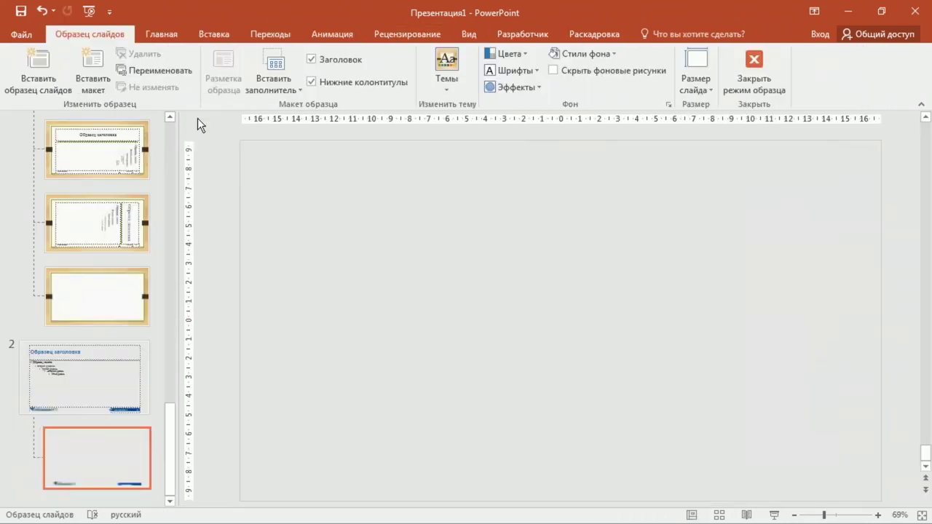
pyautogui.click(70, 380)
pyautogui.click(96, 461)
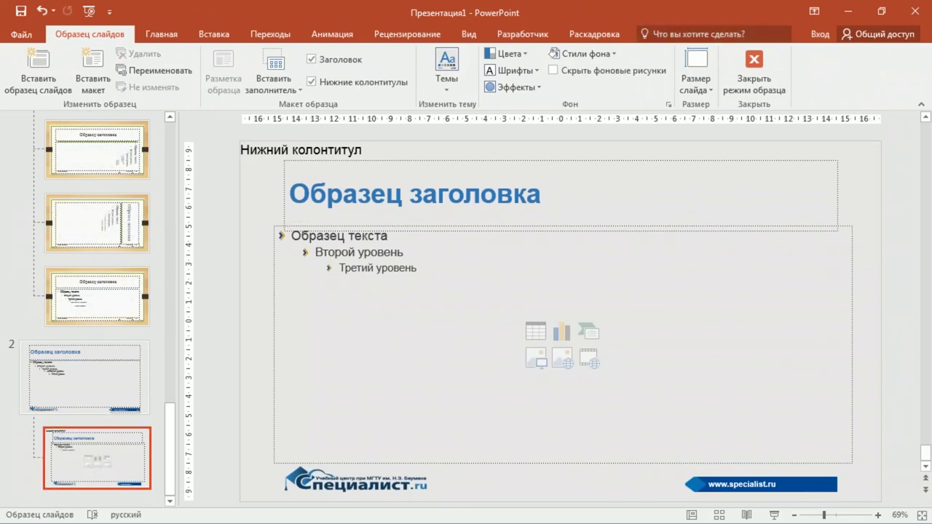
pyautogui.click(754, 69)
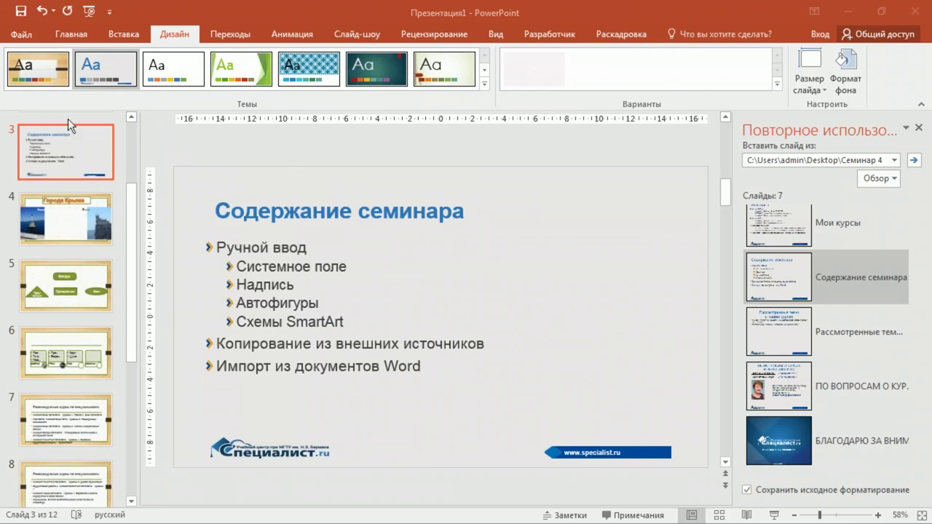
pyautogui.click(847, 12)
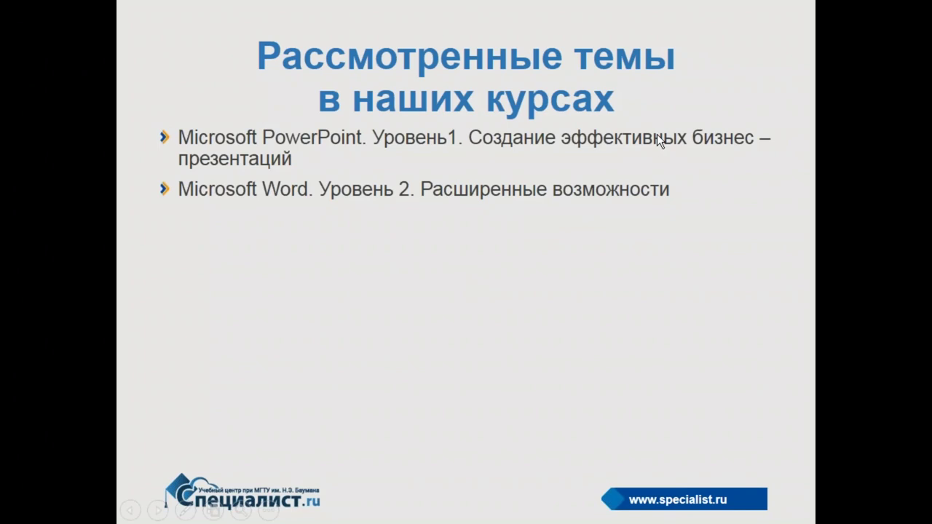
# Advance the running seminar slide show to the 'Содержание семинара' slide.
pyautogui.click(657, 134)
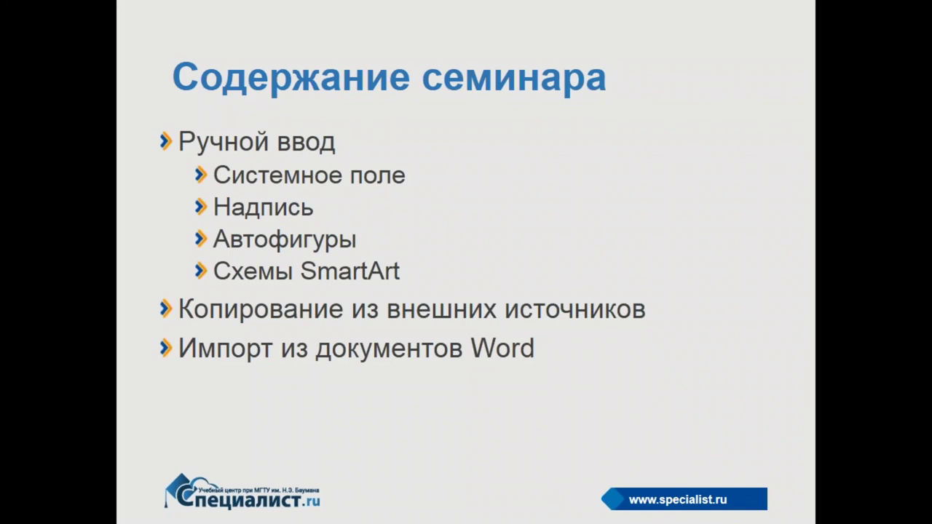
# Advance the show via 'Рассмотренные темы в наших курсах' to the 'По вопросам о курсах можно звонить:' slide.
pyautogui.click(171, 386)
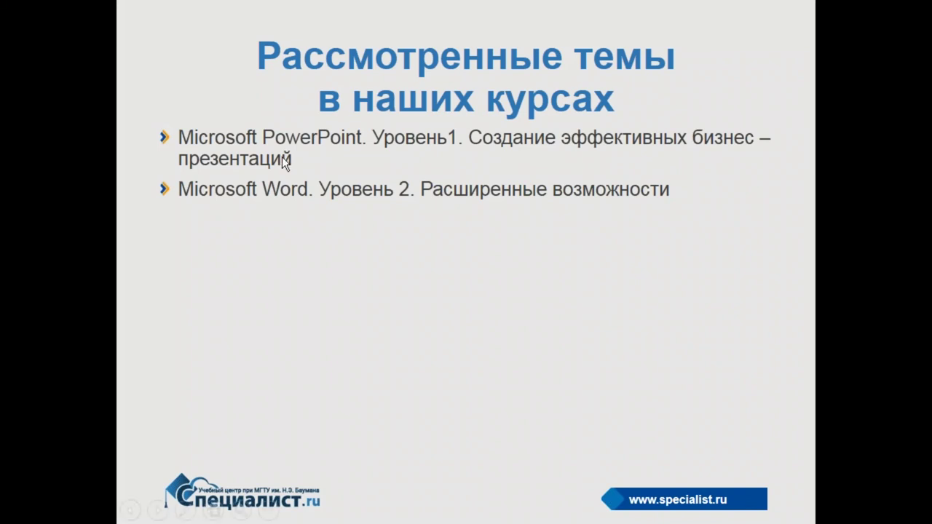
pyautogui.click(409, 304)
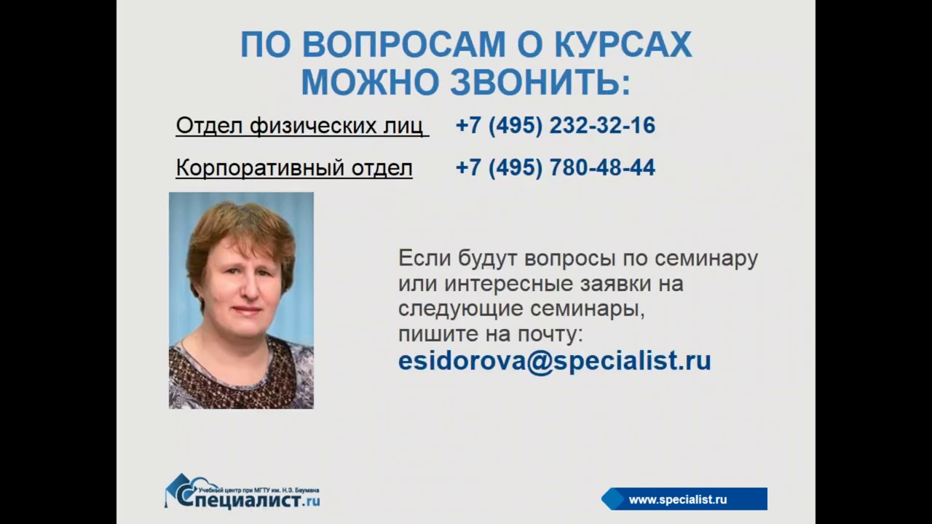